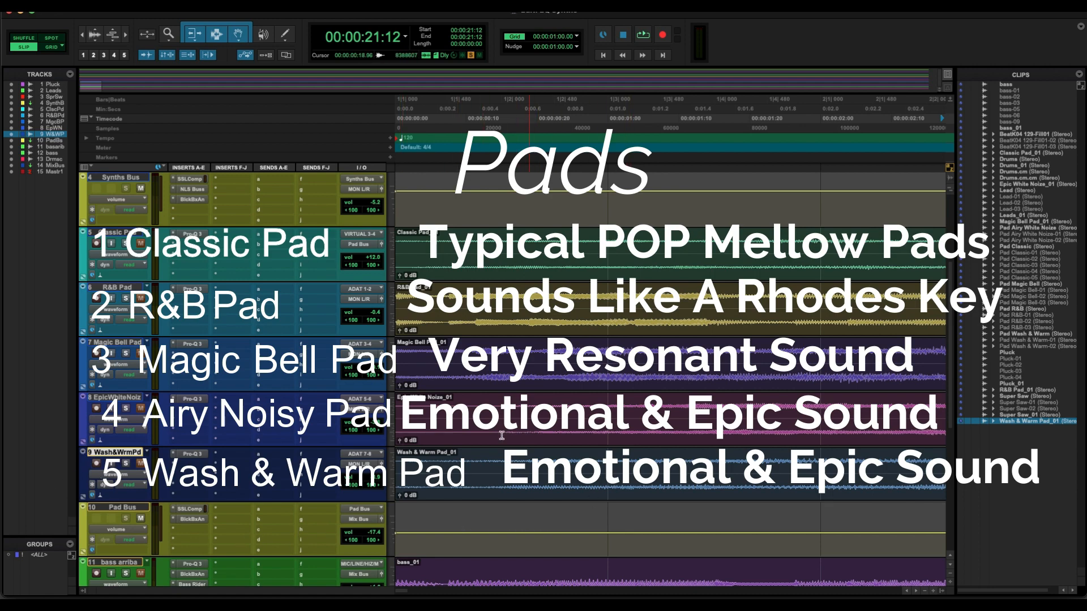
- Look over the session's tracks and audition the soloed Pluck track
scroll(271, 281, down, 5)
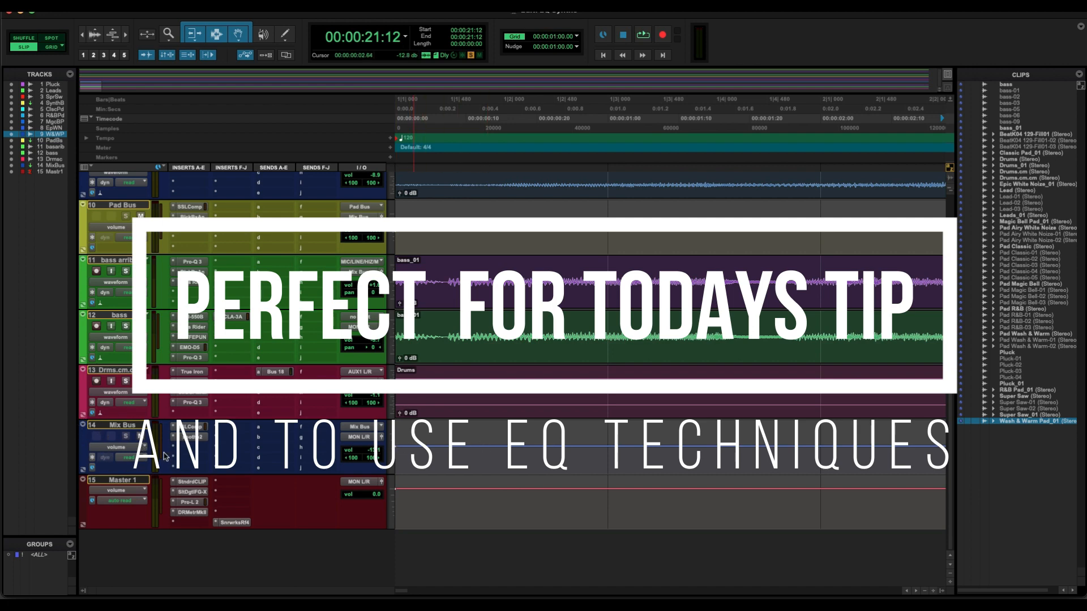
scroll(230, 251, up, 10)
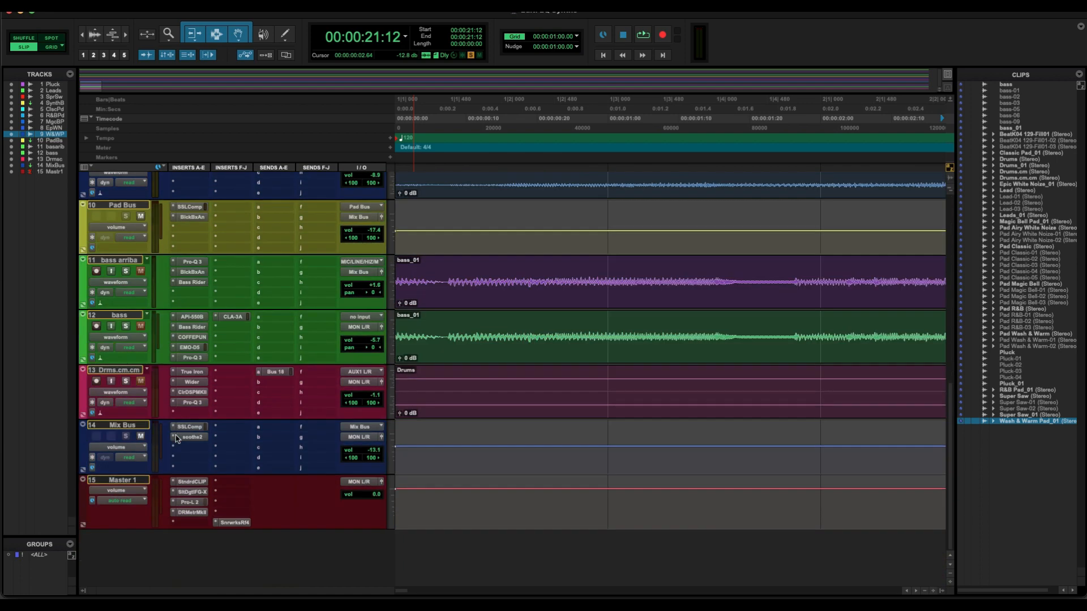
scroll(177, 439, down, 10)
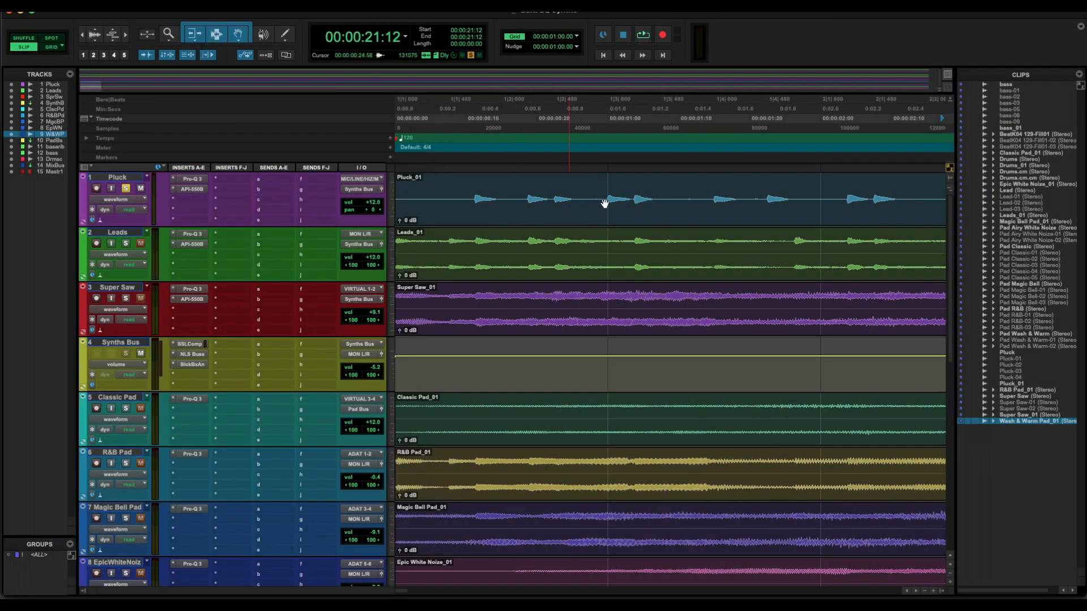
click(643, 35)
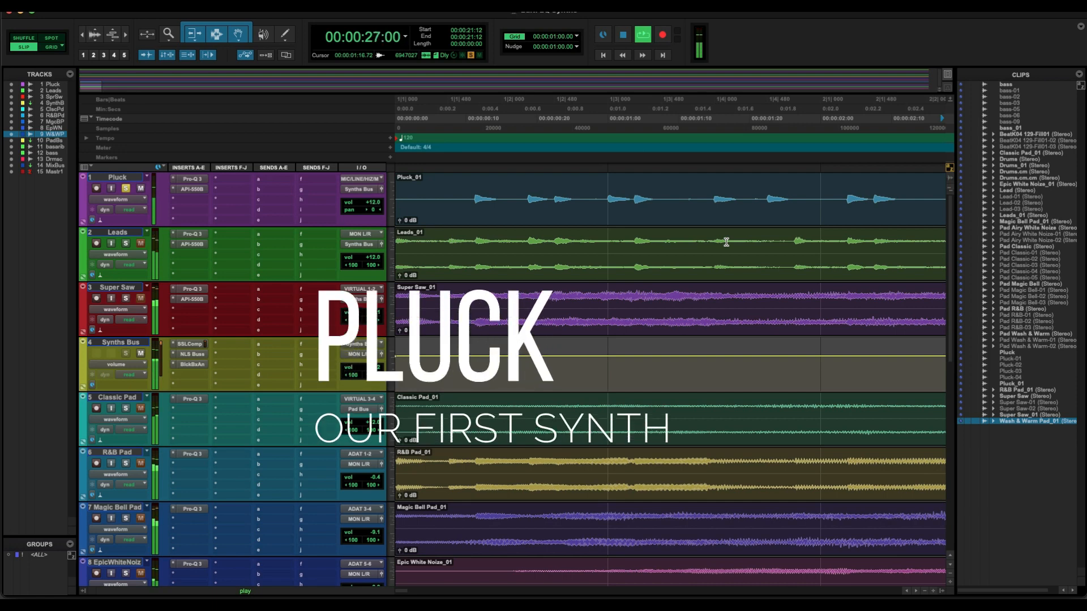
click(624, 36)
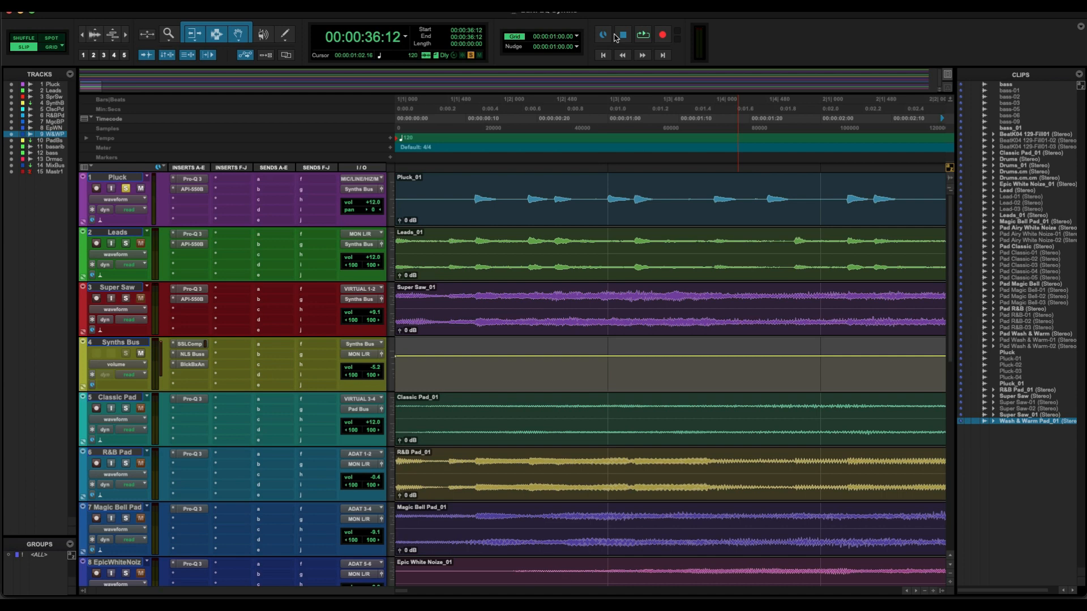
- Solo the Leads track and listen to it on its own
click(126, 244)
click(643, 36)
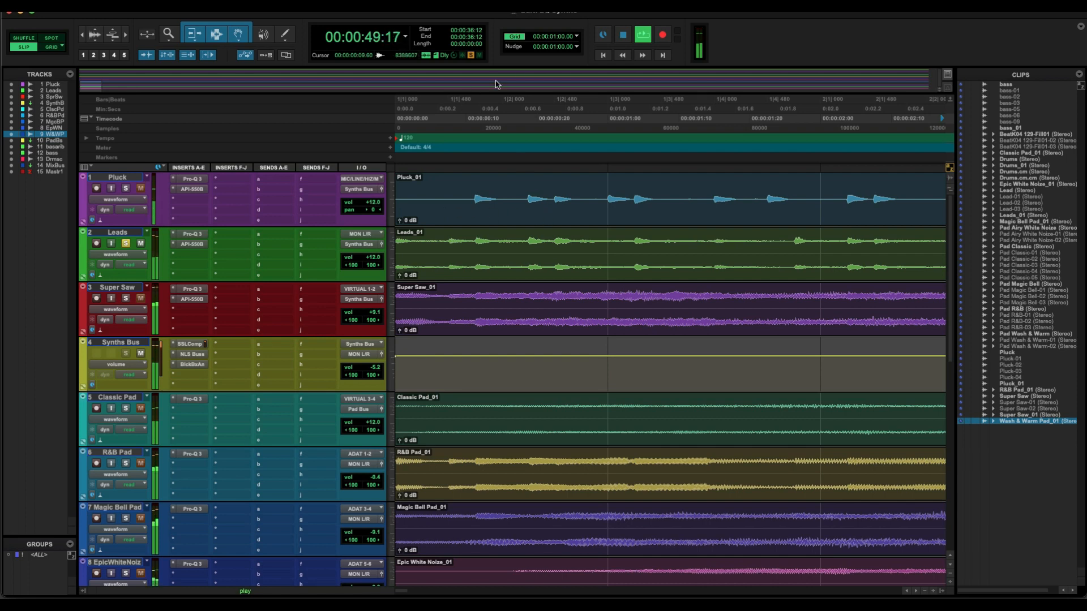
click(623, 36)
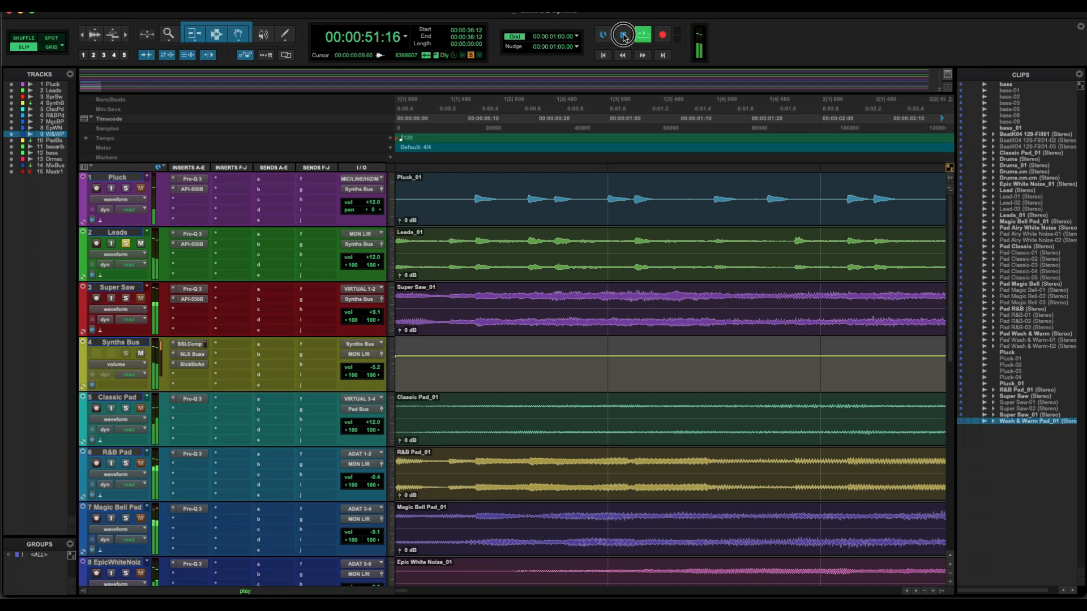
- Solo the Super Saw track and listen to it on its own
click(126, 299)
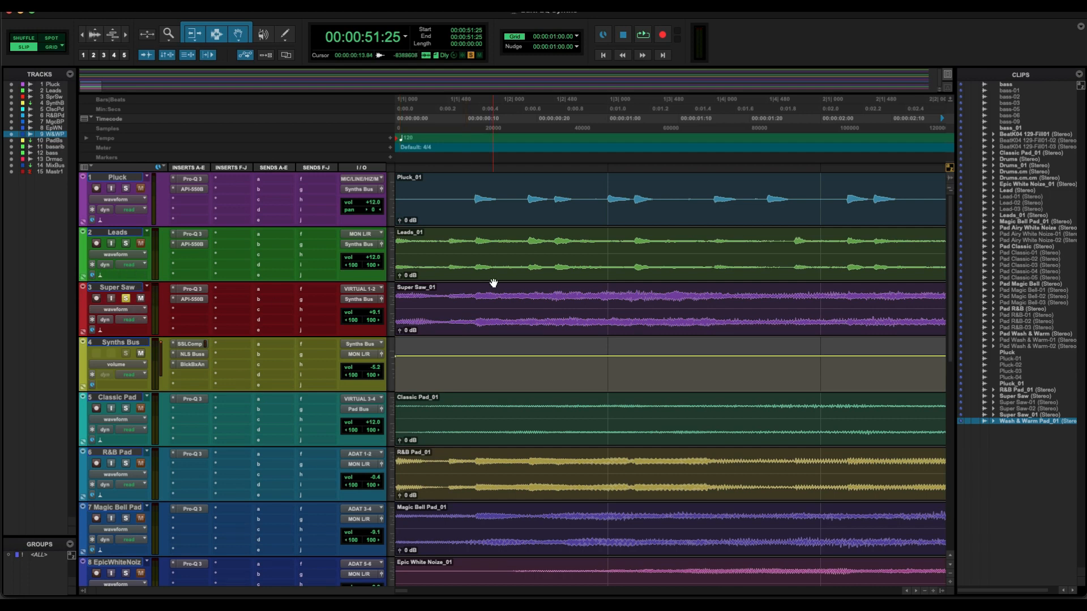
click(645, 37)
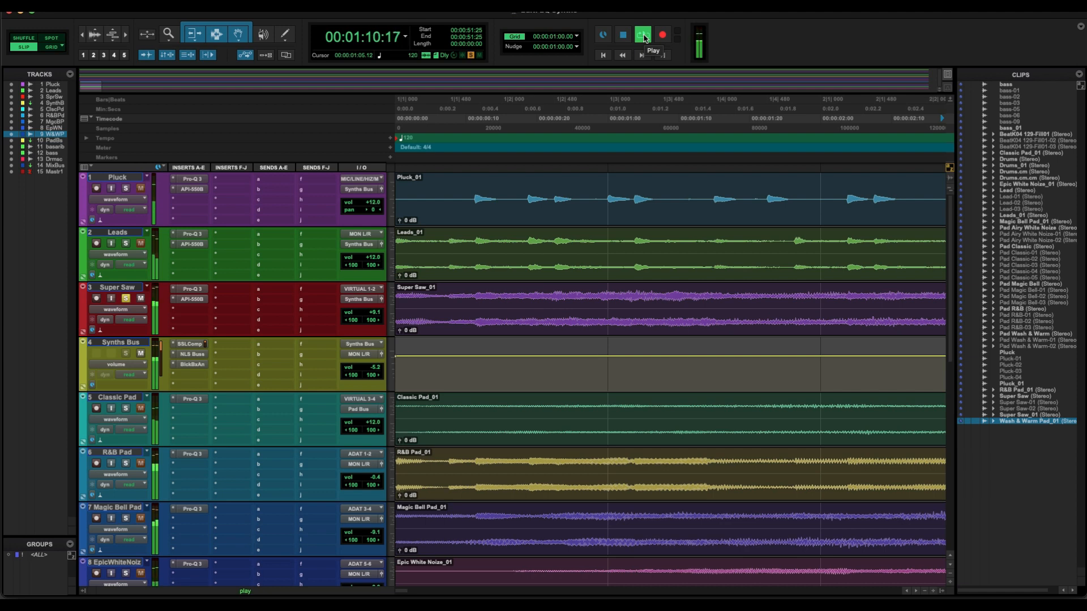
click(625, 36)
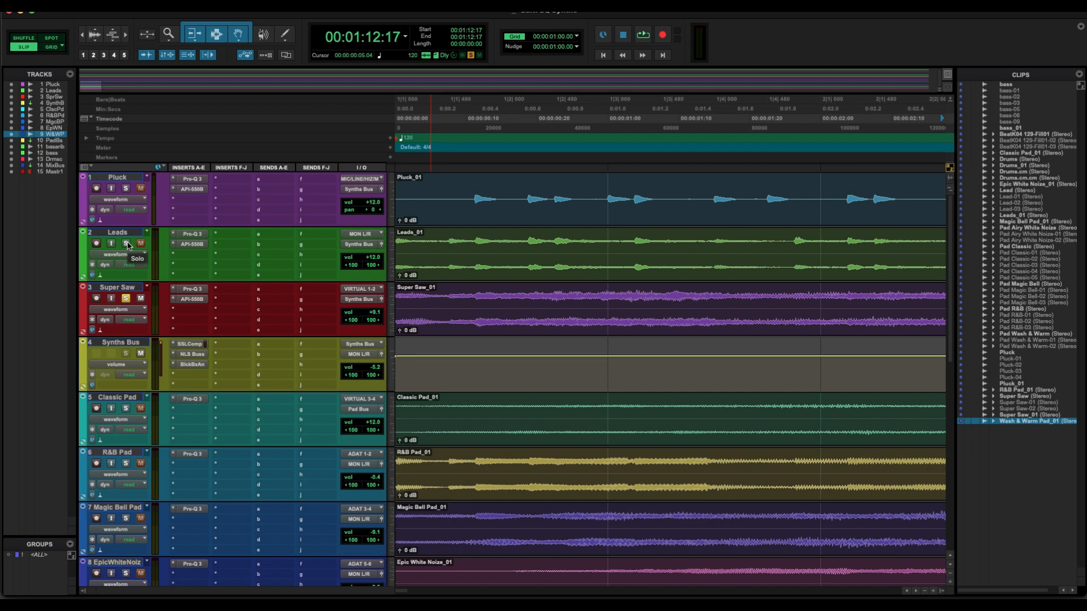
- Add the Leads and Pluck tracks to the solo and audition all three synths together
click(126, 244)
click(128, 188)
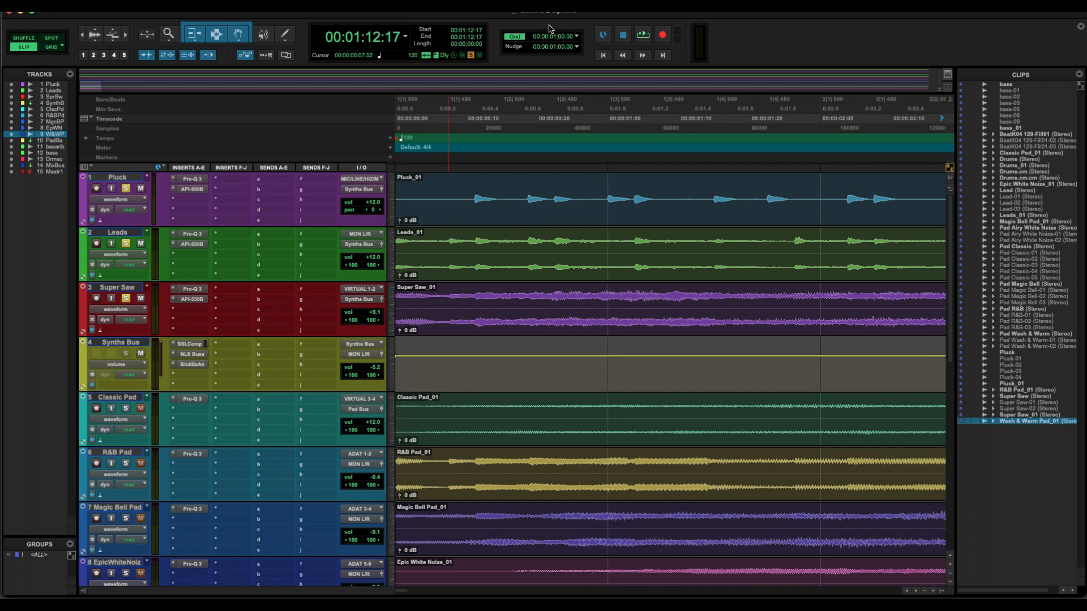
click(644, 36)
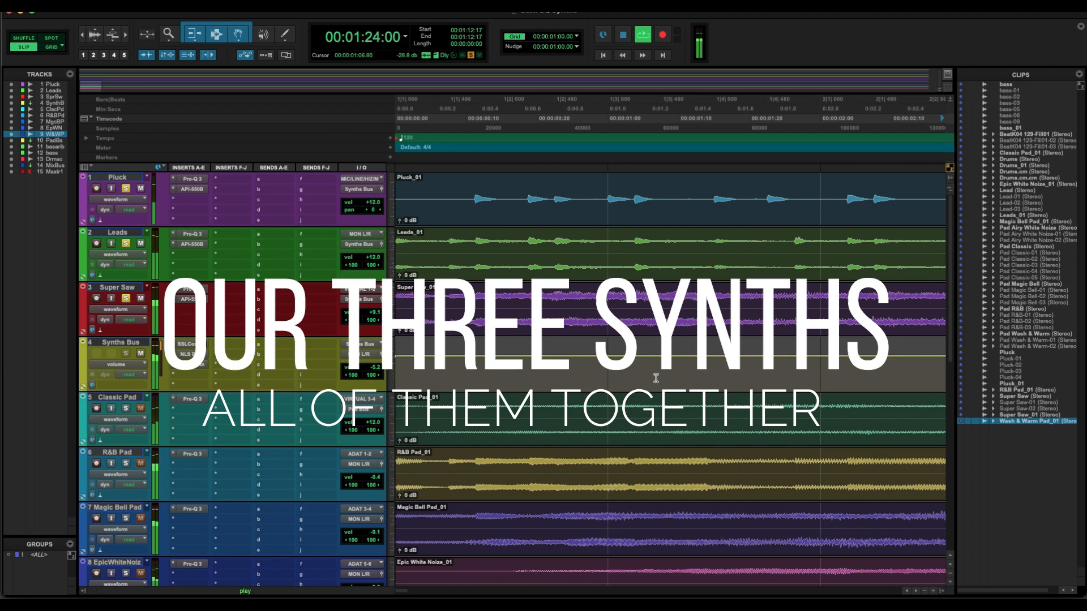
click(624, 34)
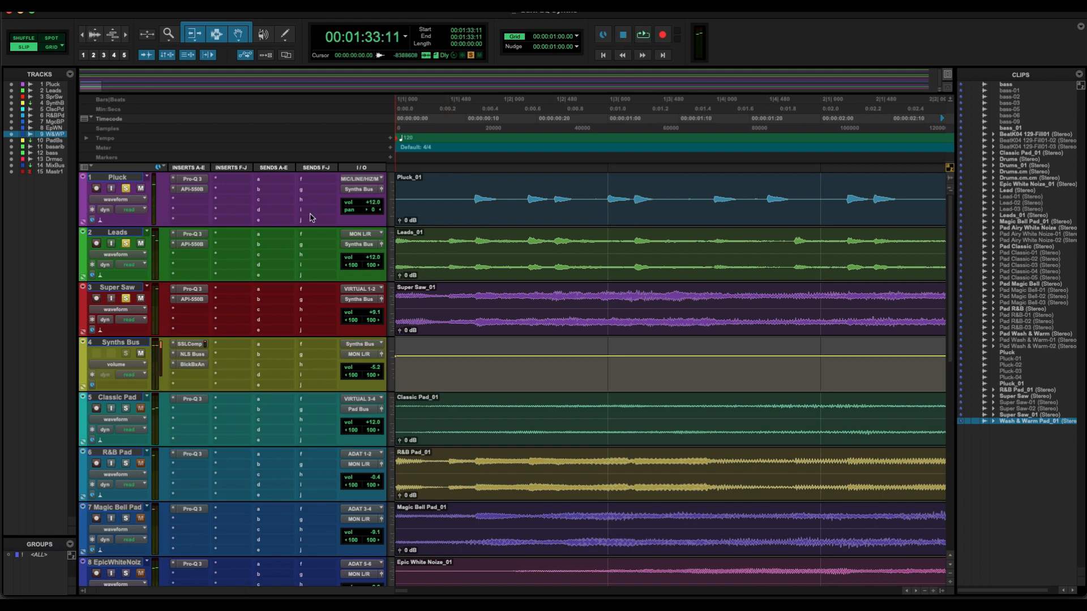
- Leave only the Pluck track soloed and play it from the start with its Pro-Q 3 equalizer open
click(126, 299)
click(126, 244)
click(127, 190)
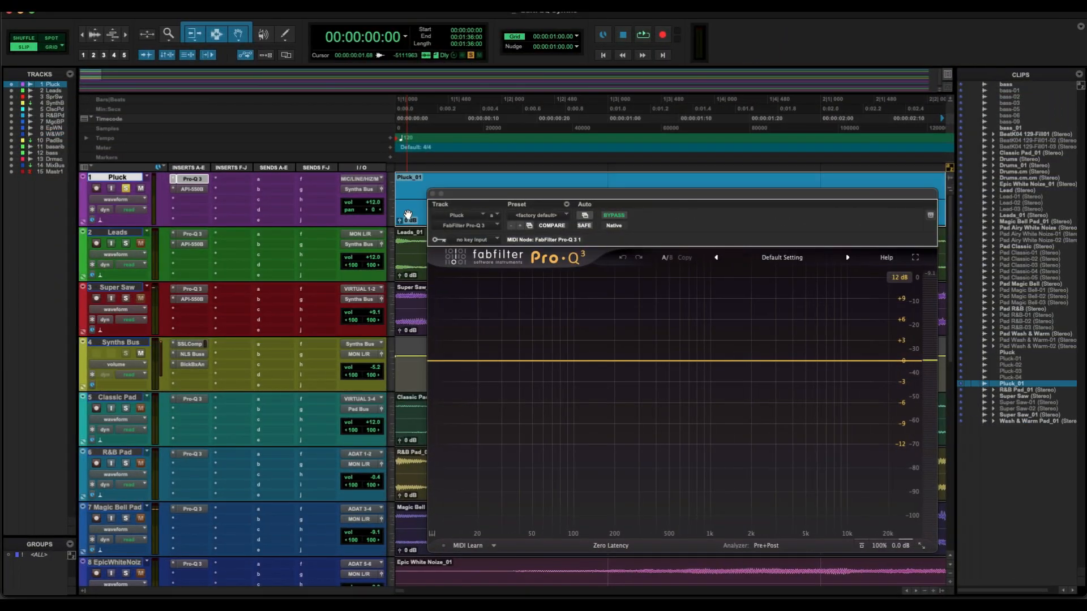
click(643, 36)
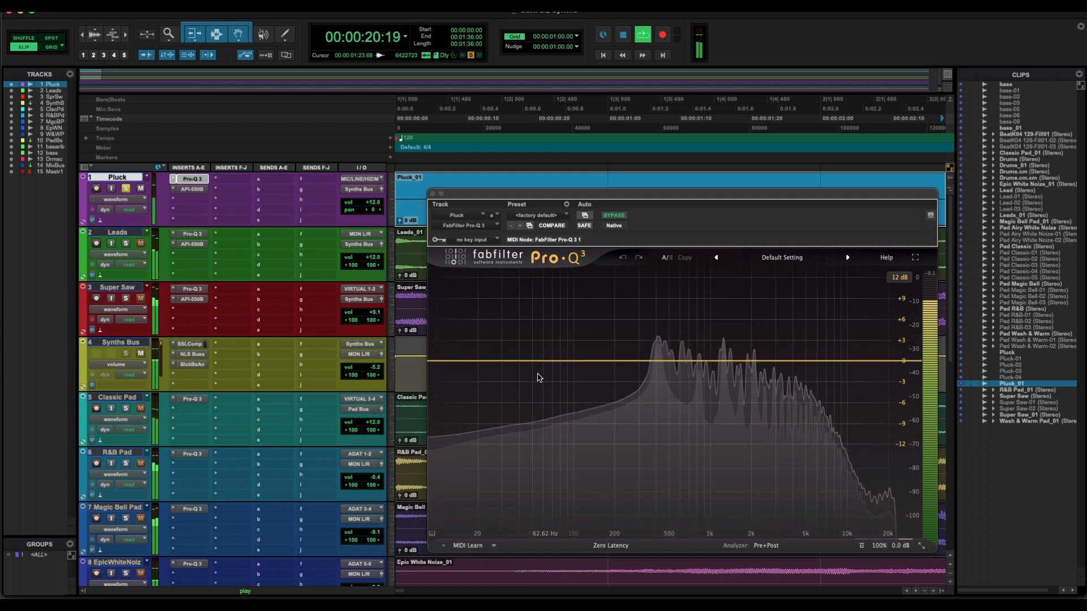
- Add a Low Cut band with a 24 dB/oct slope at about 101 Hz to the Pluck track's Pro-Q 3
click(611, 360)
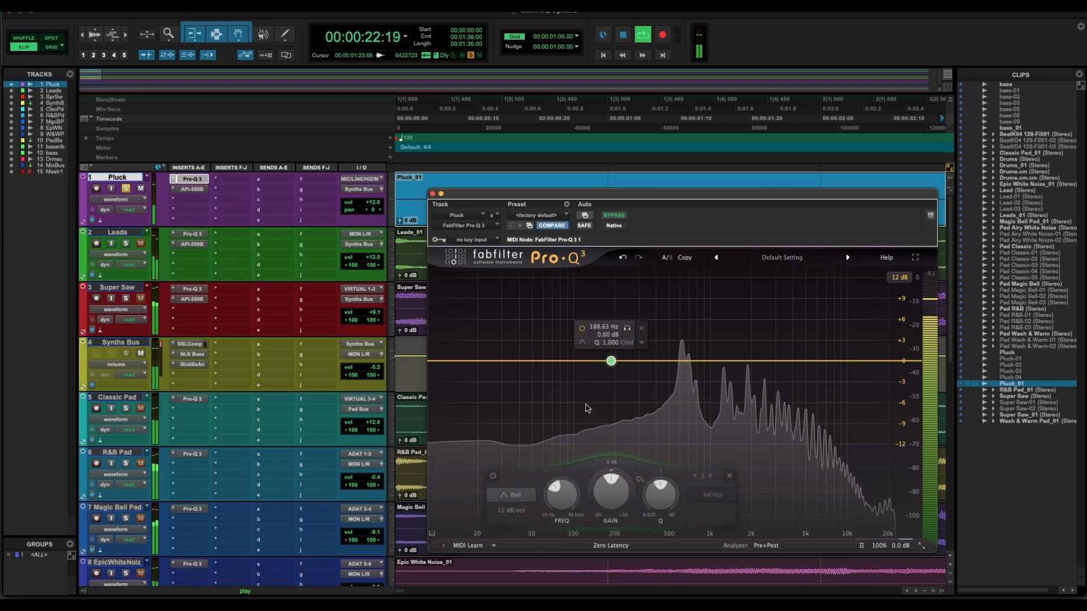
click(512, 495)
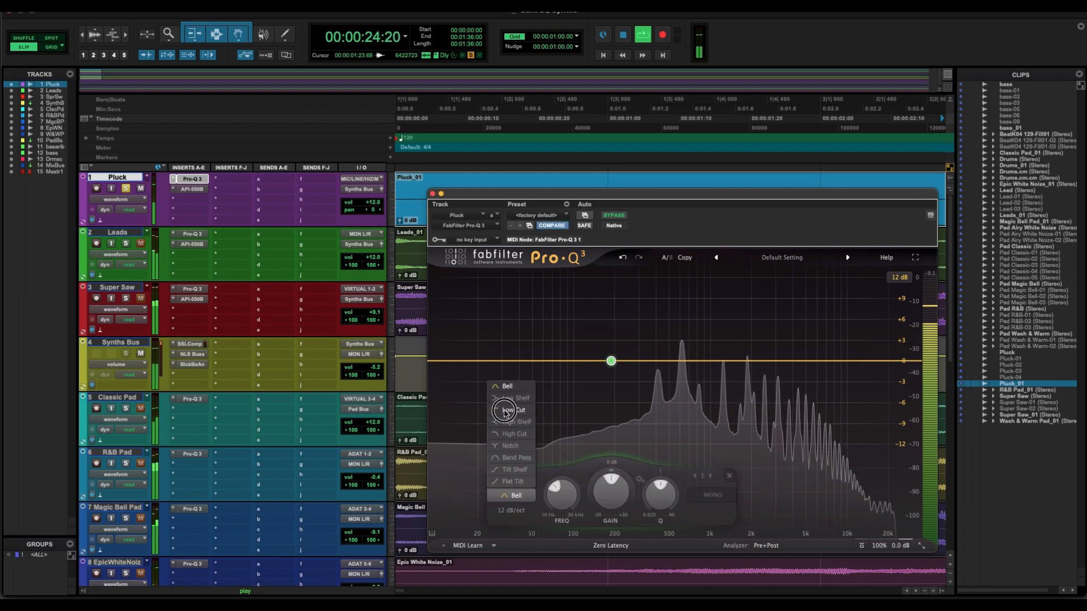
click(507, 411)
click(512, 510)
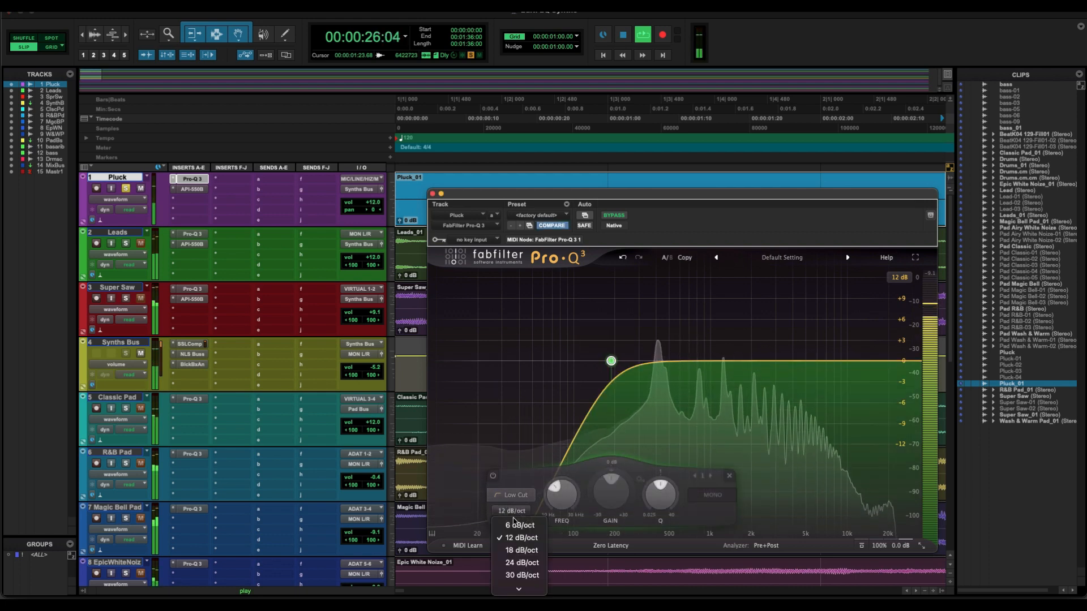
click(522, 563)
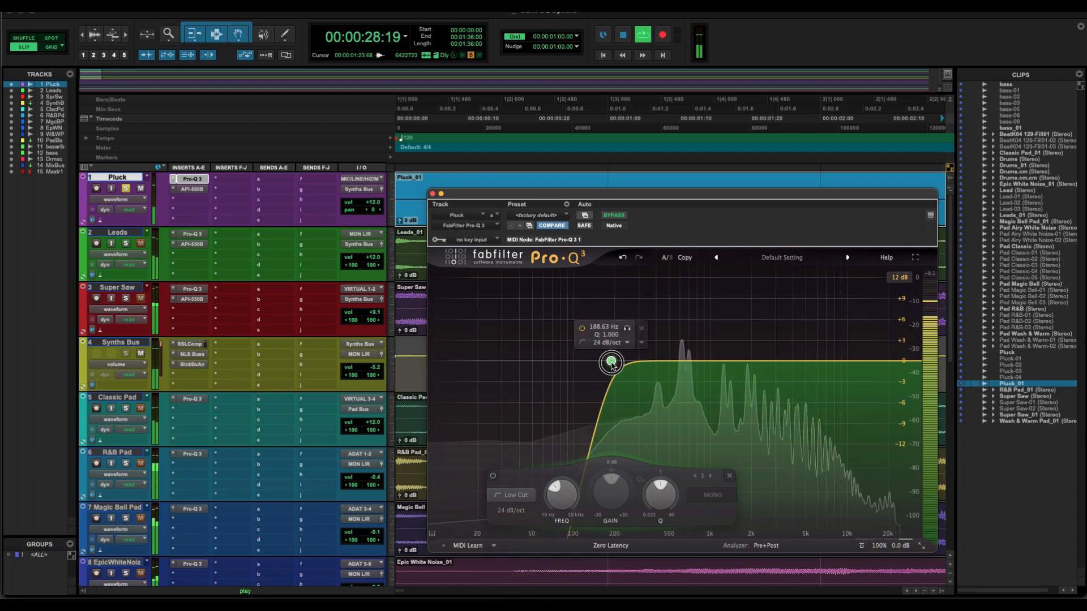
drag(611, 365, 572, 365)
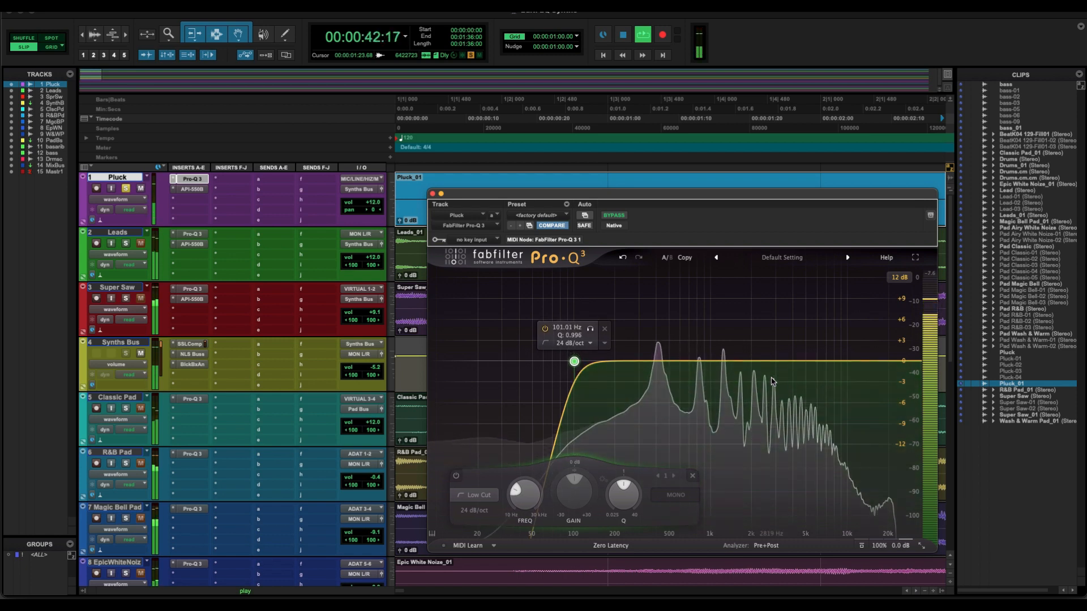
- Boost the low-mid band of the Pluck track's API-550B equalizer by 4 dB during playback
mouse_move(772, 381)
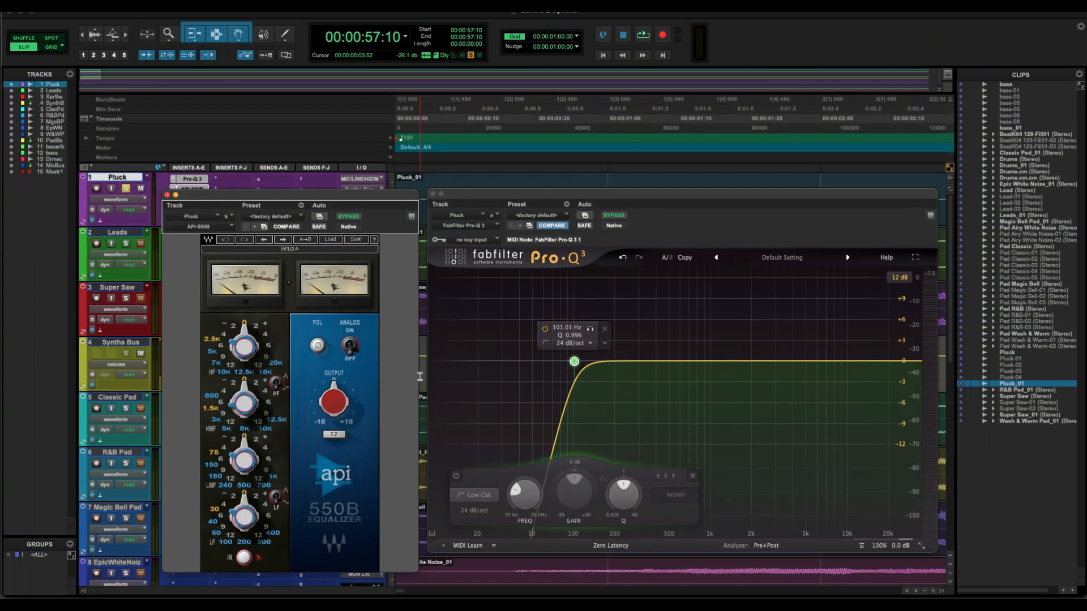
click(643, 35)
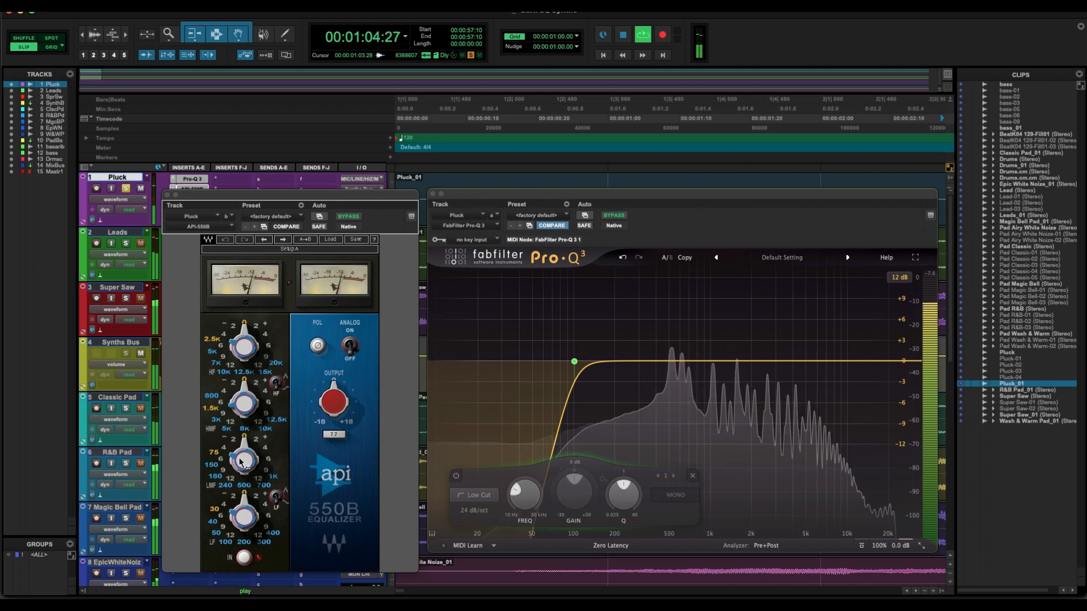
drag(242, 464, 245, 435)
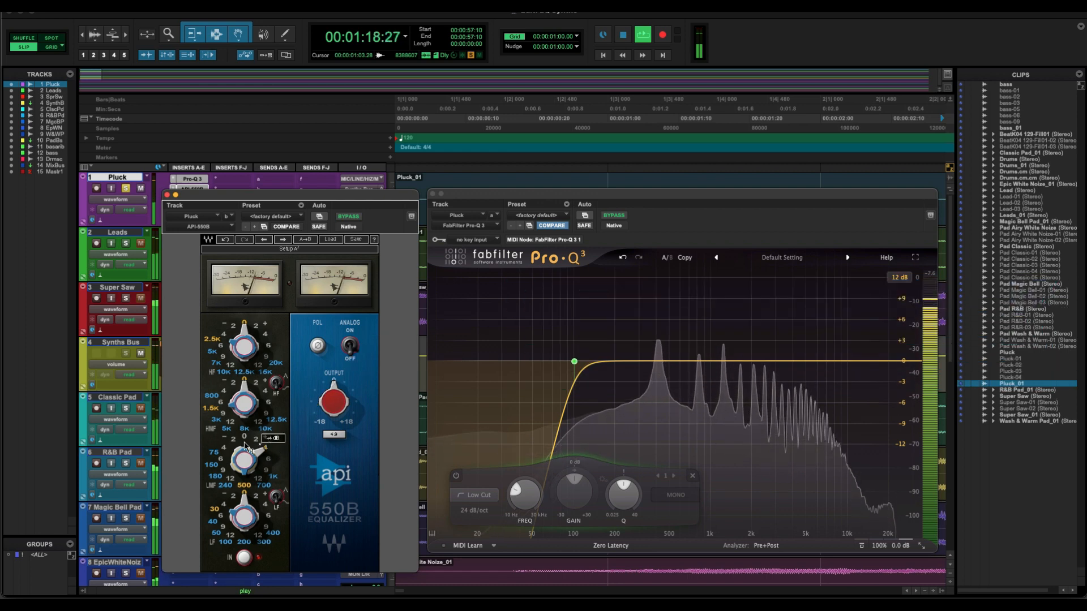
drag(263, 450, 261, 443)
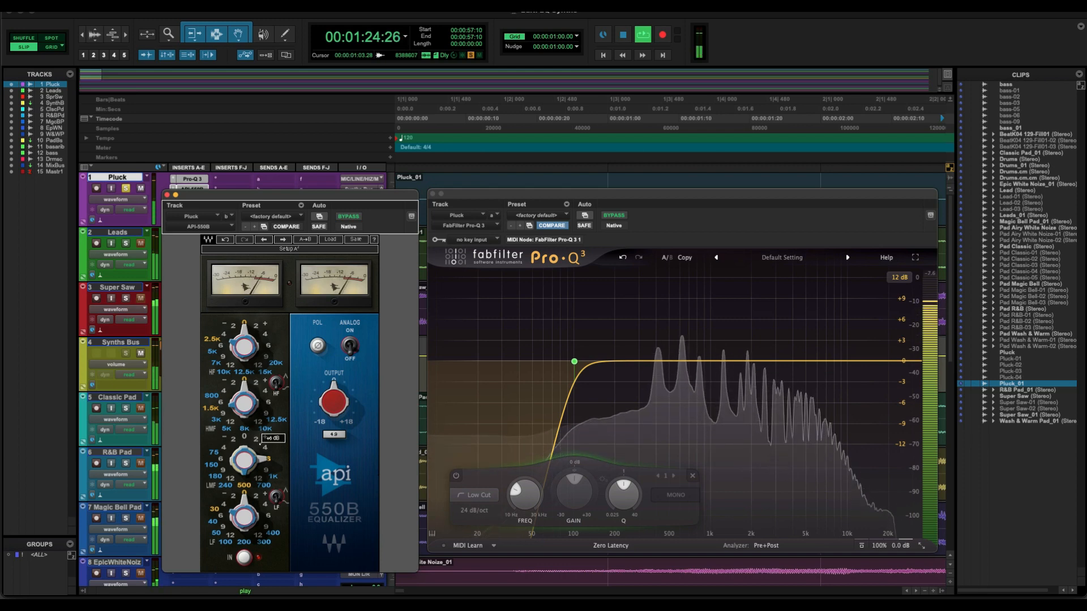
drag(261, 443, 263, 447)
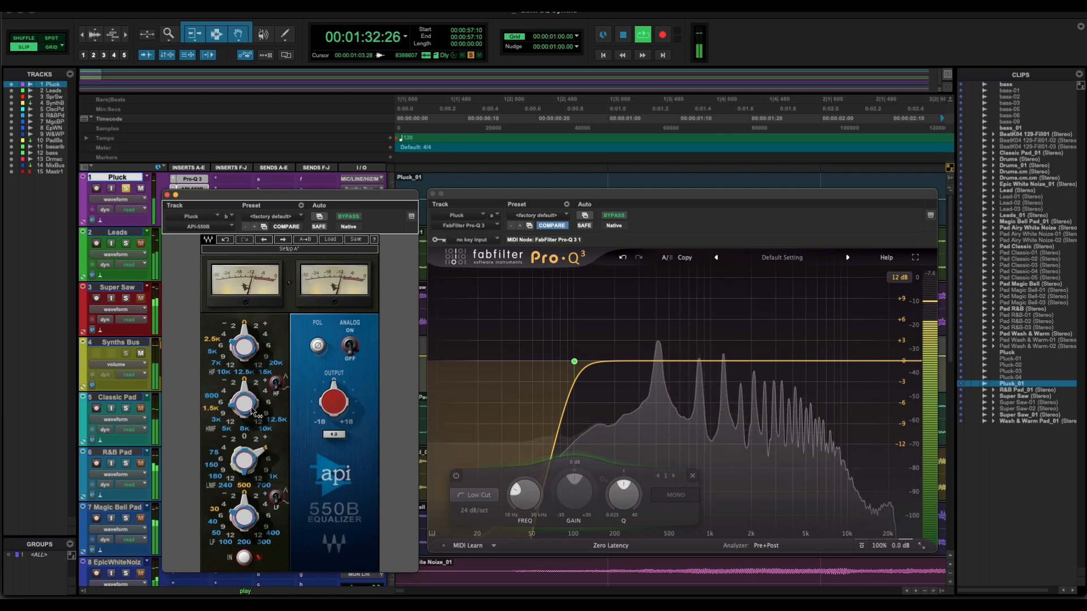
- Boost the 1.5 kHz high-mid band of the Pluck track's API-550B, replaying the section to fine-tune it
drag(247, 385, 261, 388)
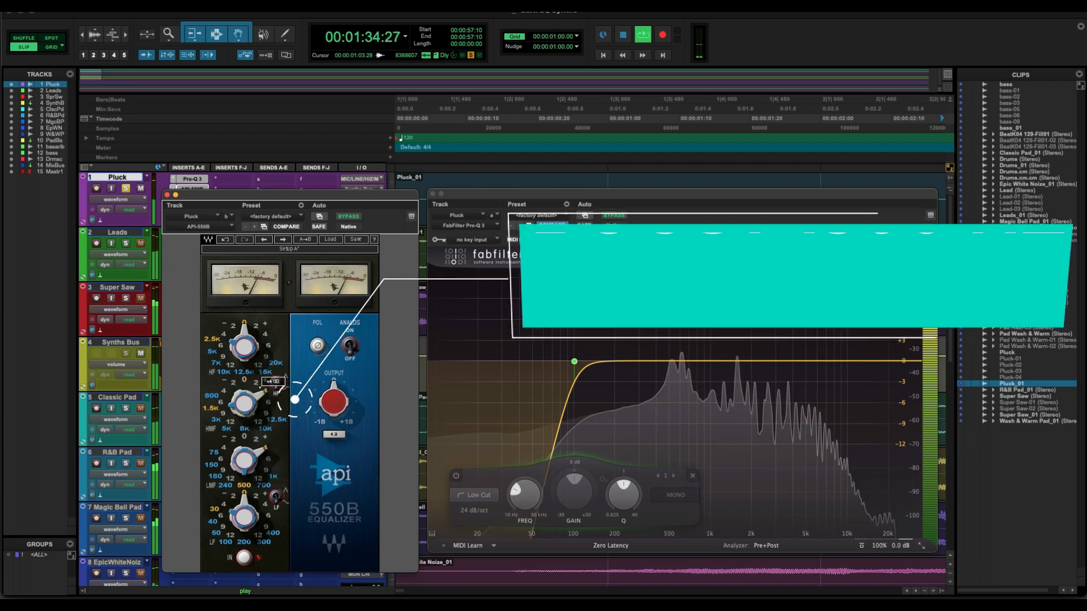
click(643, 36)
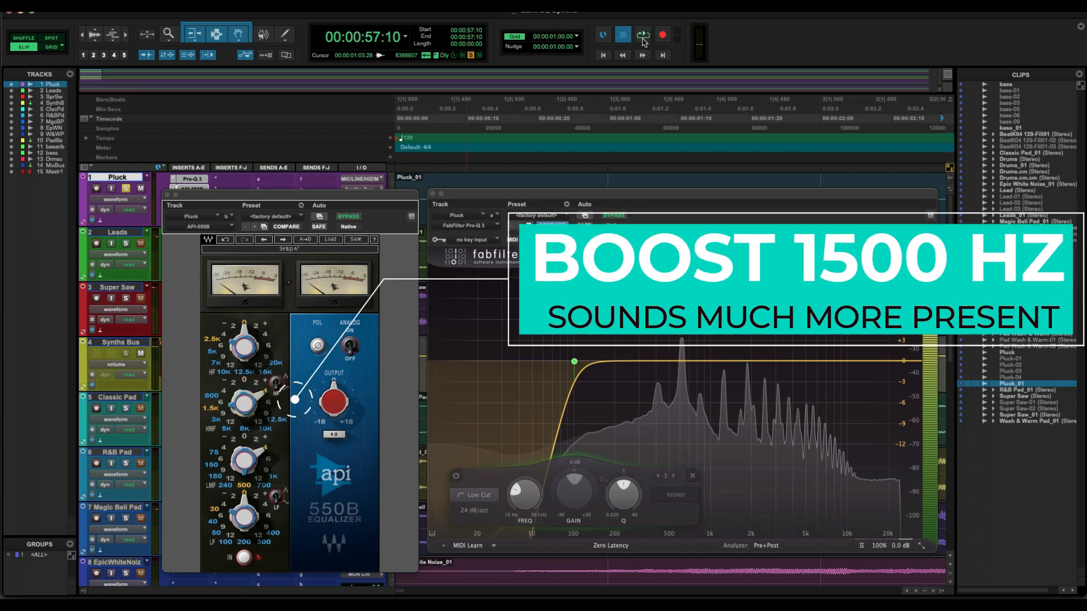
click(643, 37)
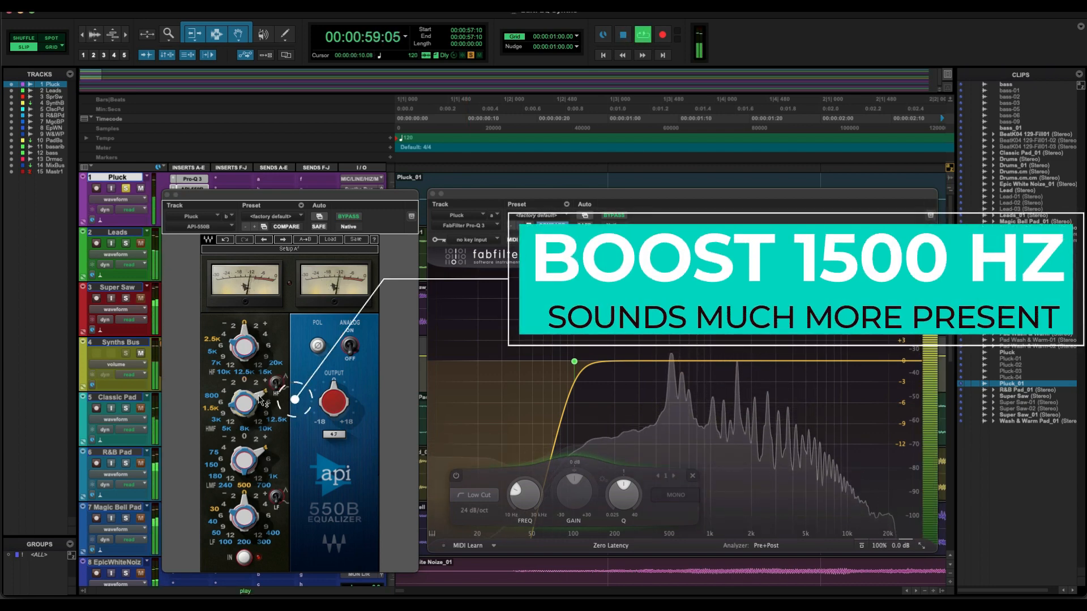
drag(262, 392, 265, 388)
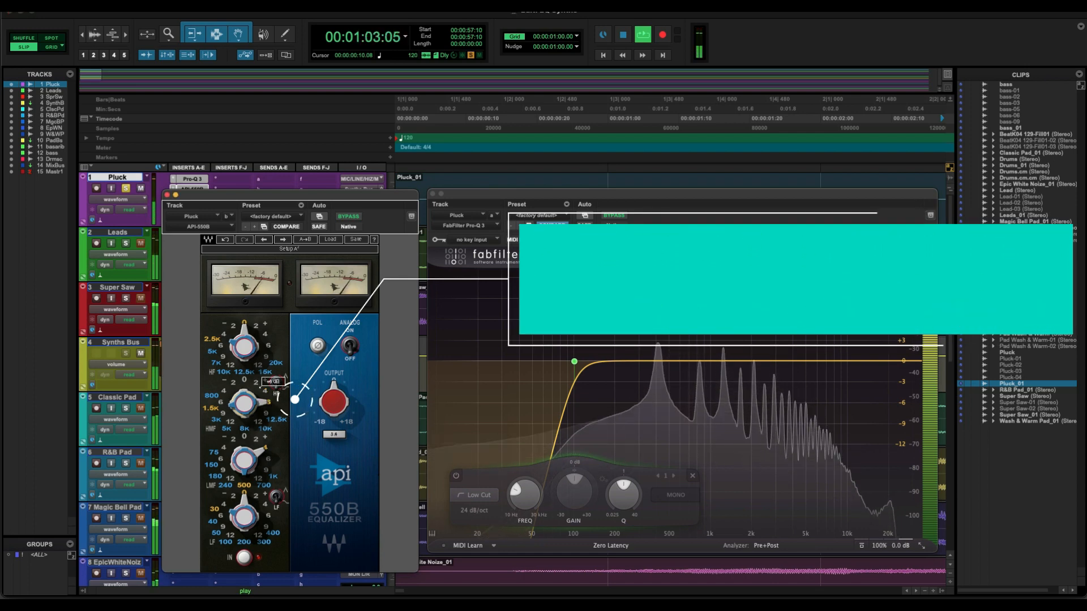
drag(264, 386, 263, 385)
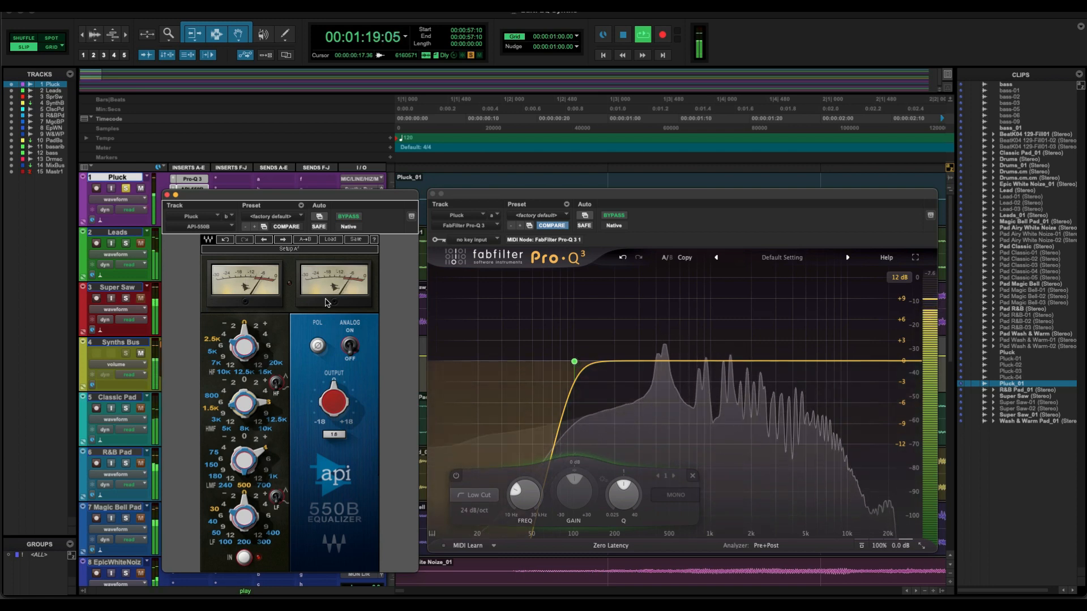
- Turn down the output of the Pluck track's API-550B to compensate for the boosts, replaying the section and comparing against bypass
drag(328, 396, 334, 386)
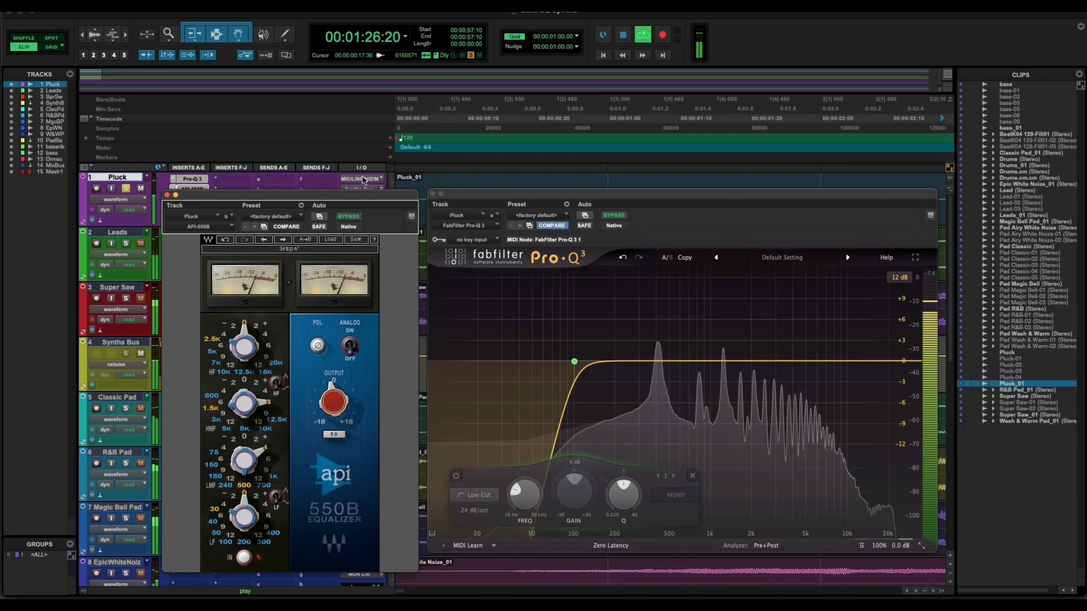
click(345, 218)
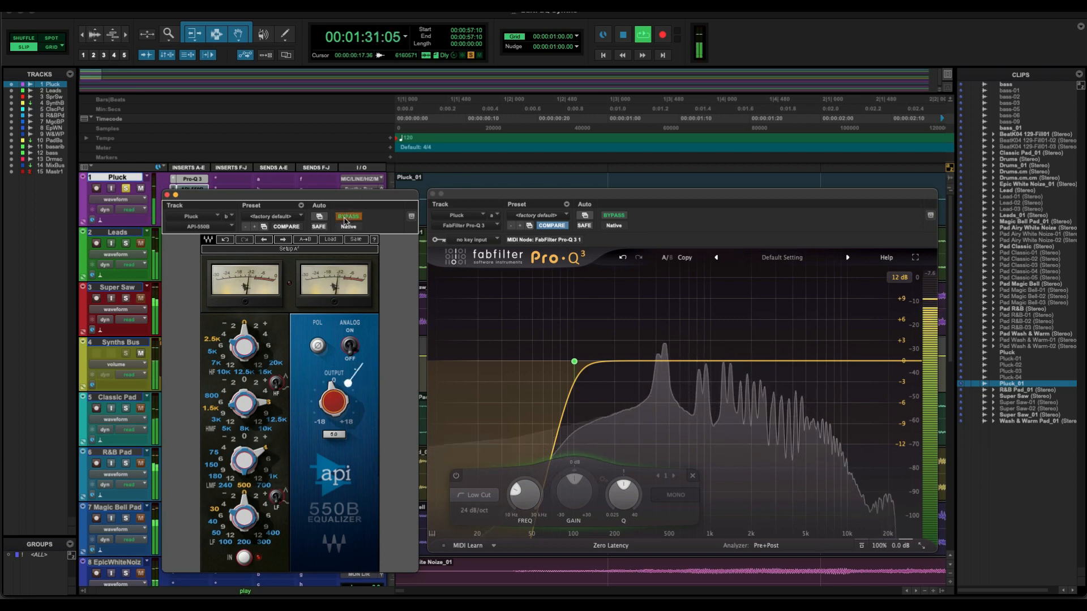
click(345, 219)
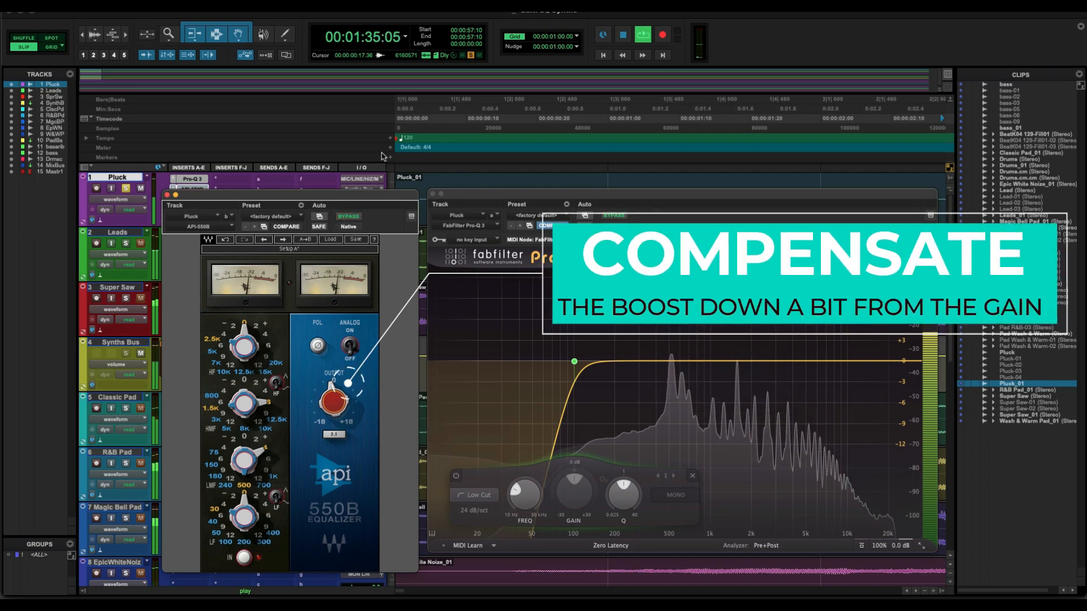
key(space)
key(space)
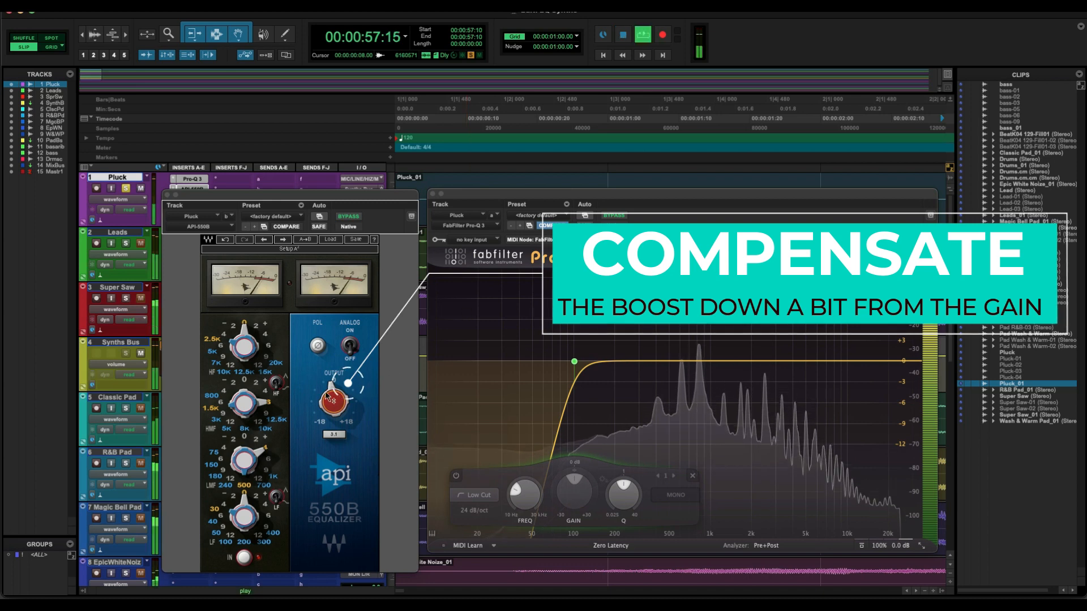
click(348, 218)
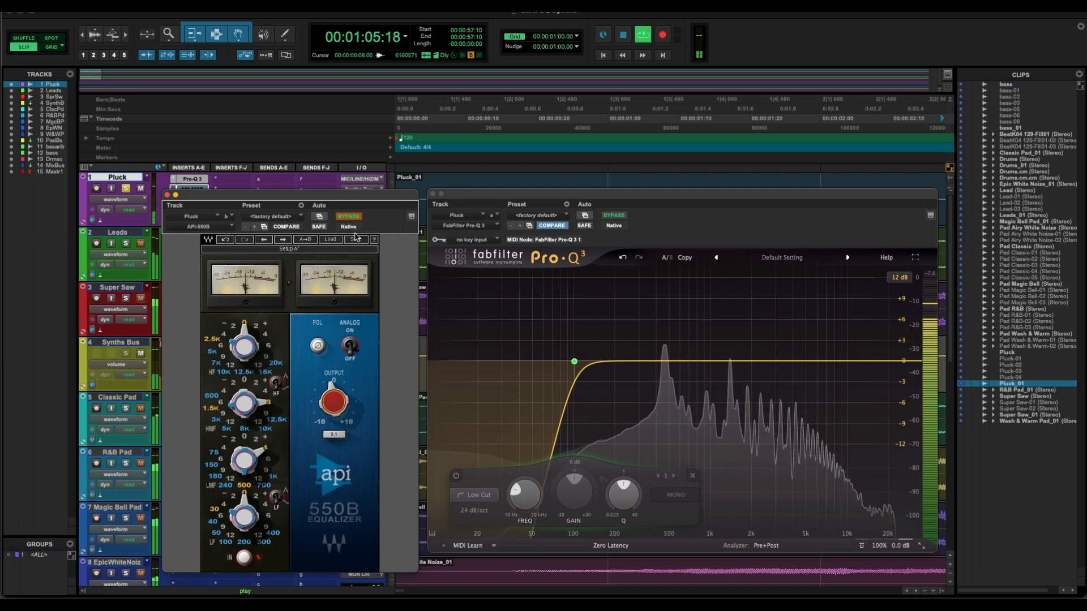
click(349, 216)
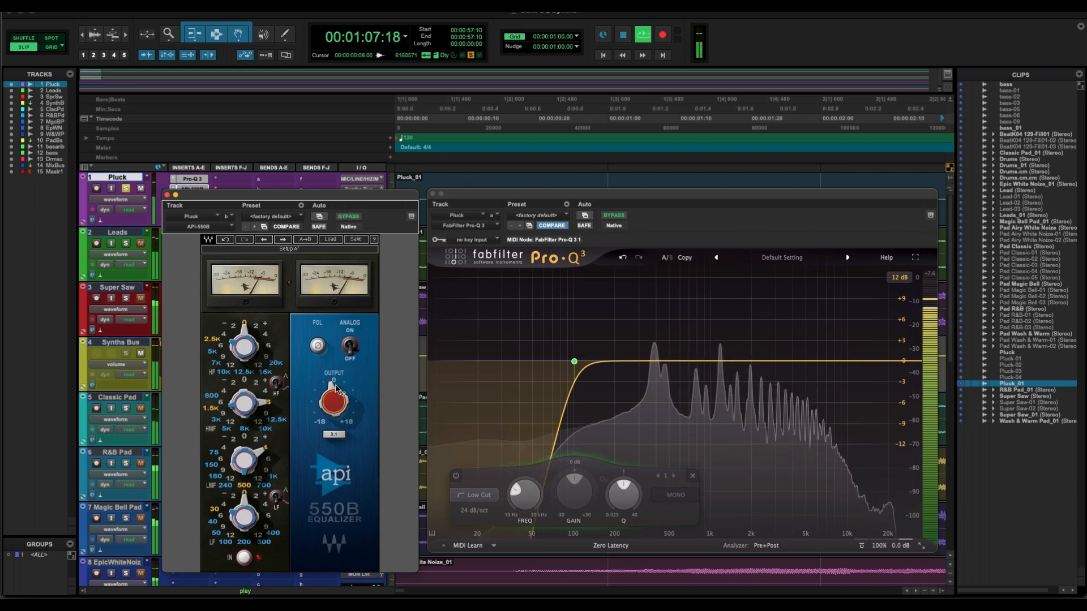
- Fine-tune the Pluck track's API-550B output until its level matches the bypassed sound, and stop playback
mouse_move(349, 383)
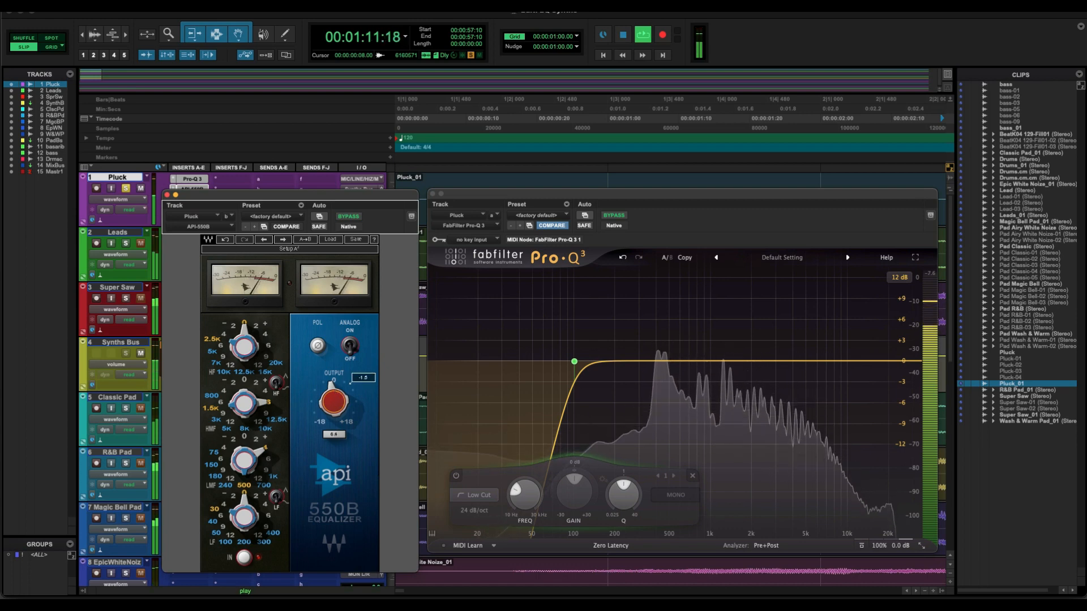
click(355, 218)
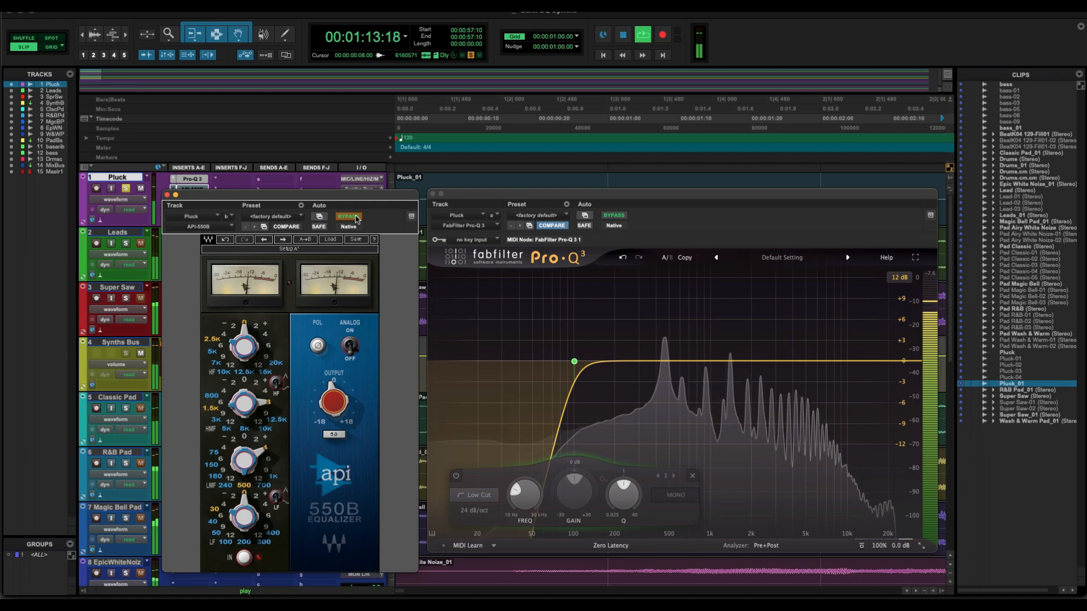
click(354, 218)
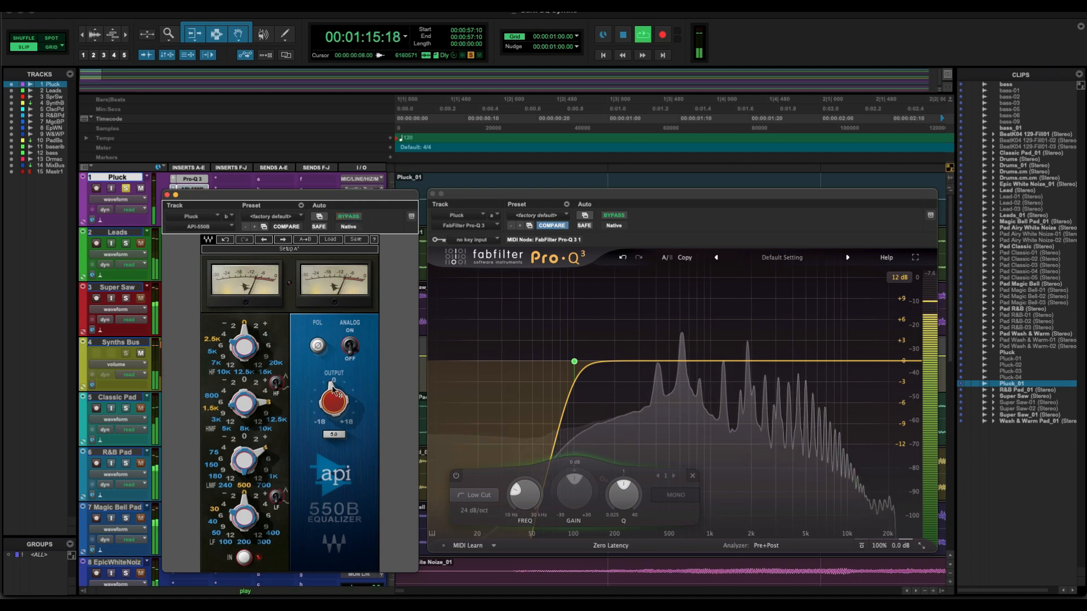
drag(333, 390, 332, 391)
click(359, 217)
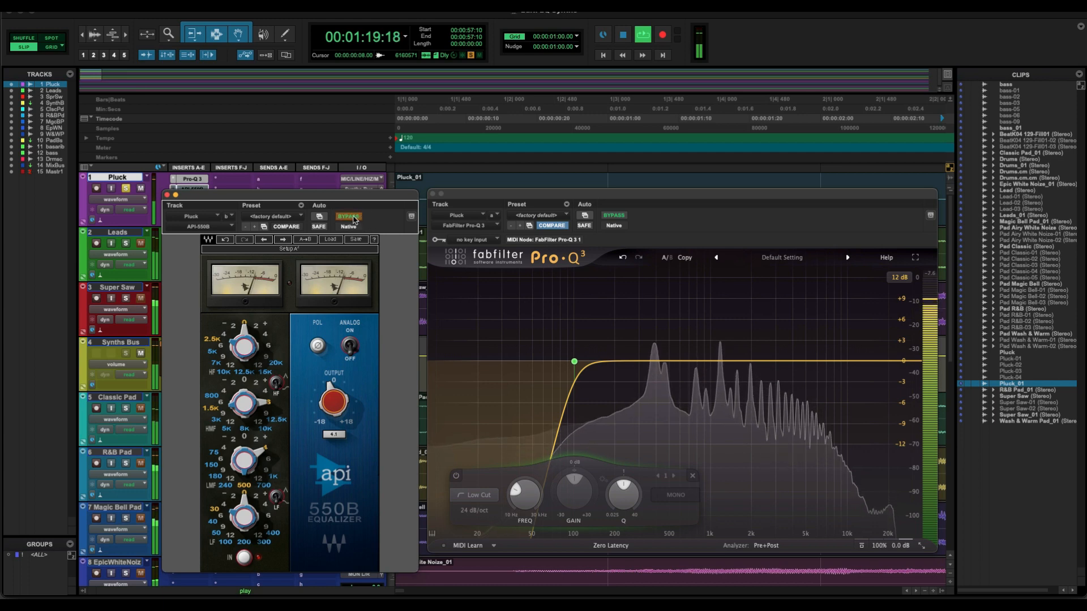
click(353, 218)
drag(334, 398, 334, 397)
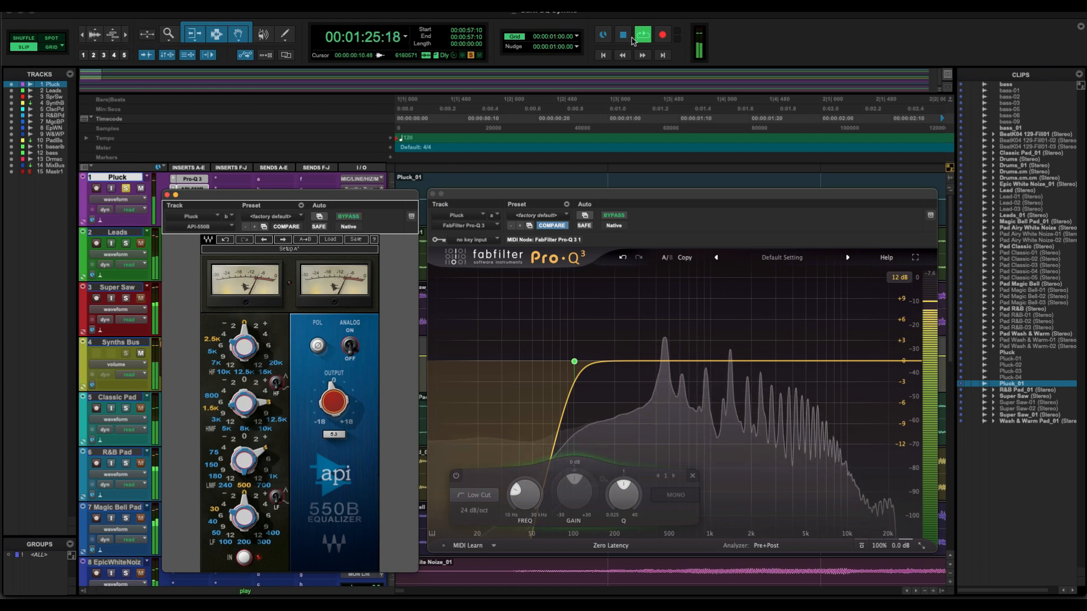
click(631, 38)
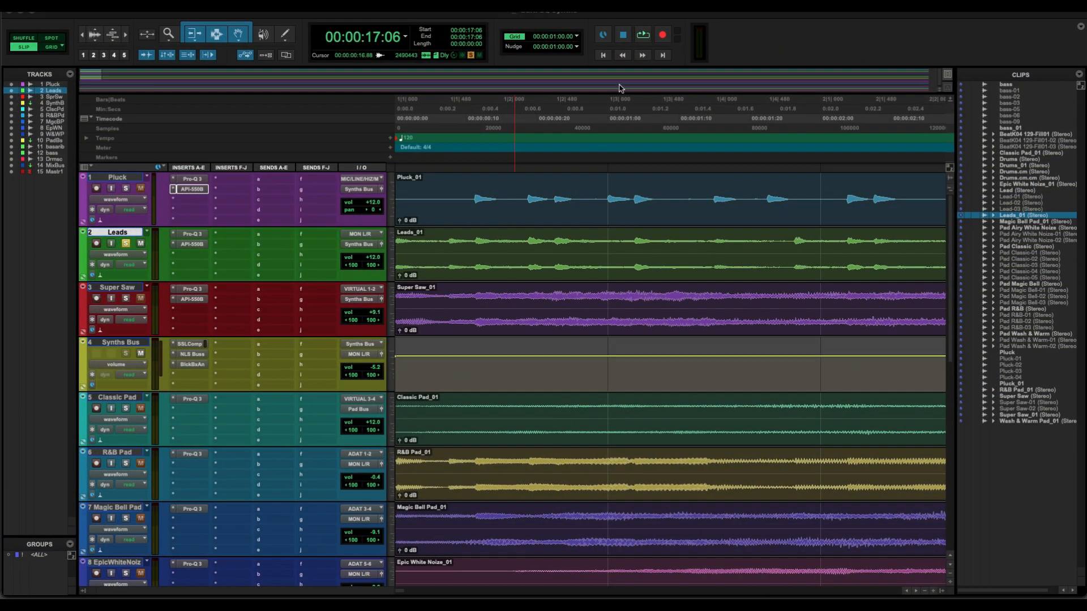
- Play the soloed Leads track and add a Low Cut band with a 24 dB/oct slope at about 101 Hz in its Pro-Q 3
click(643, 36)
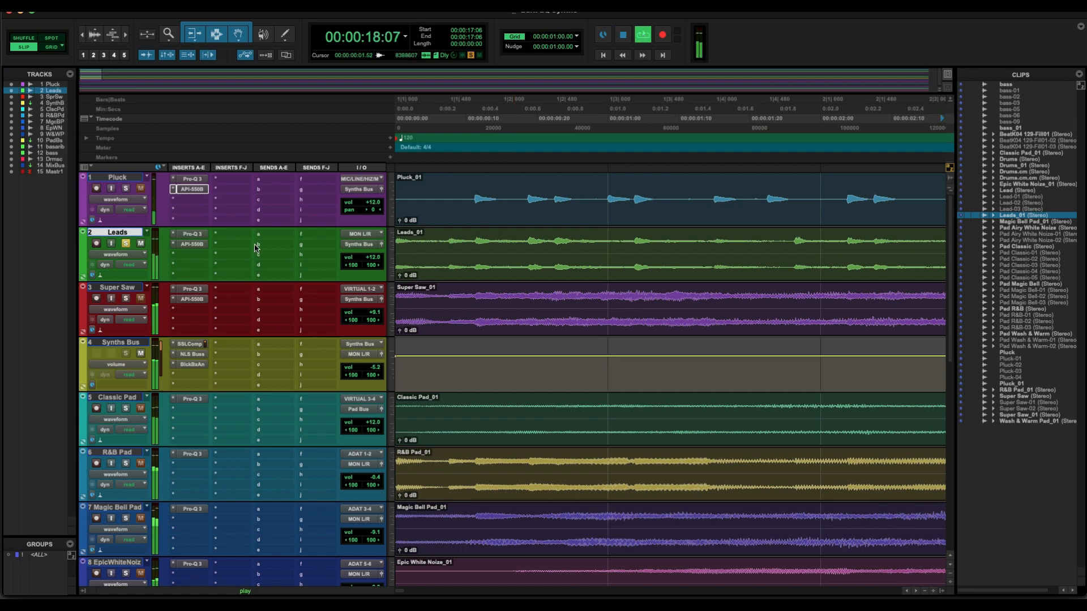
click(198, 237)
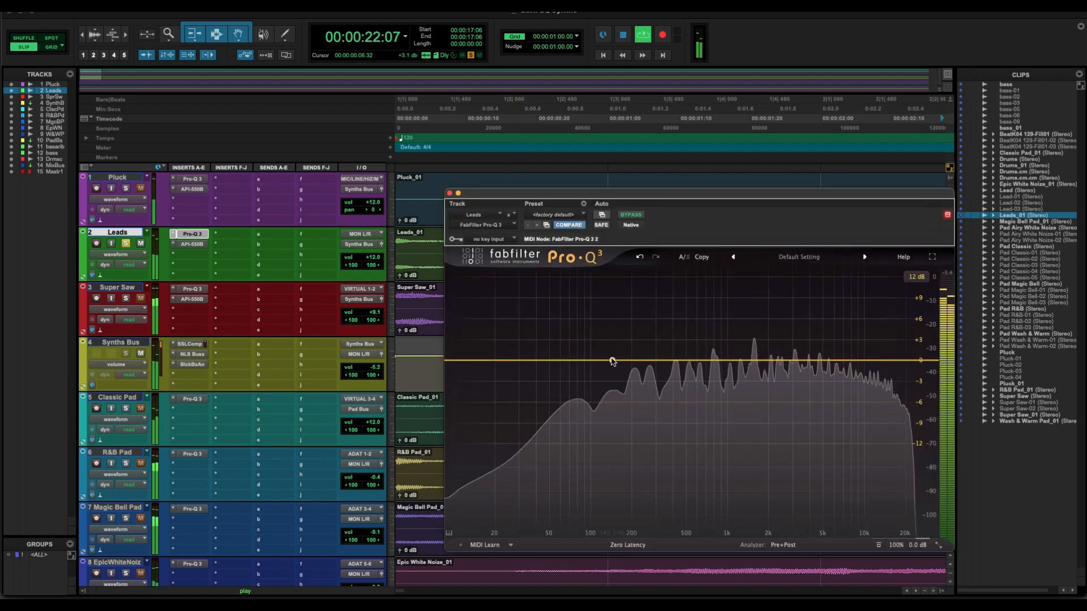
click(591, 361)
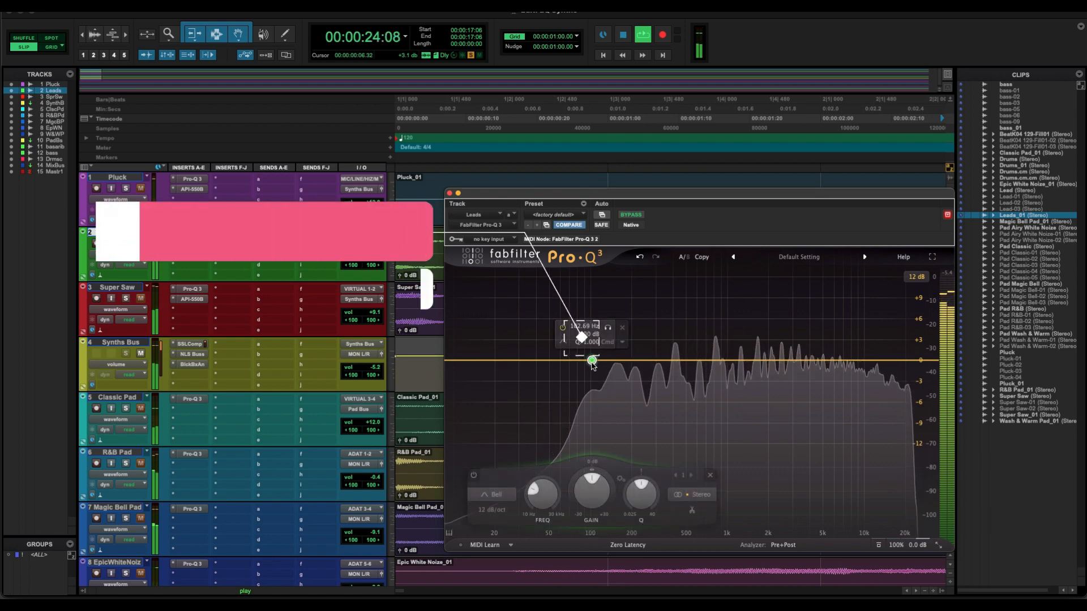
click(493, 496)
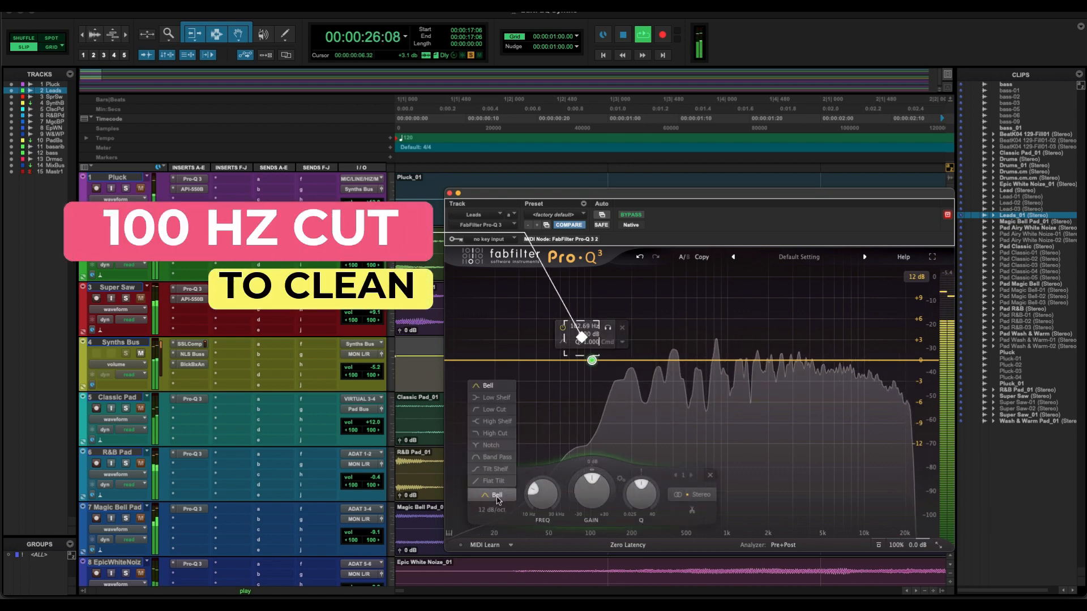
click(490, 410)
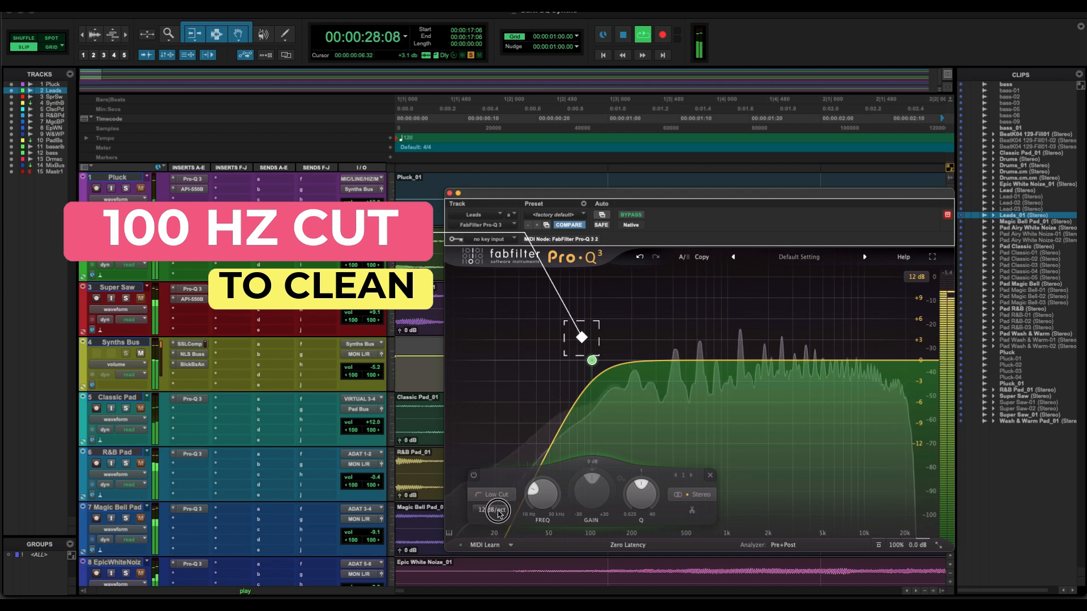
click(492, 510)
click(503, 562)
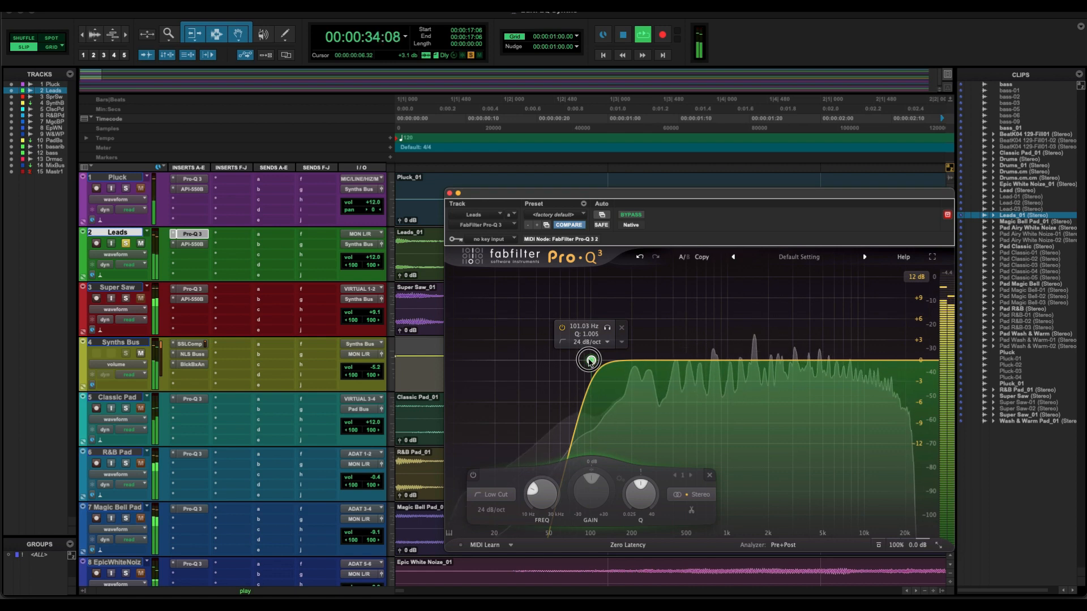
drag(589, 361, 589, 365)
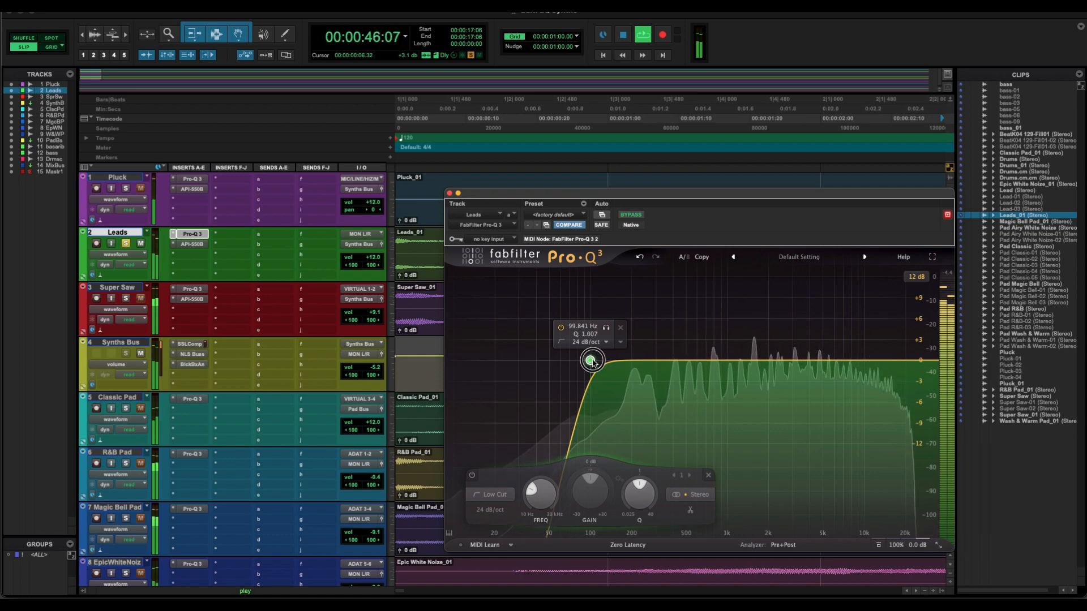
drag(593, 362, 595, 363)
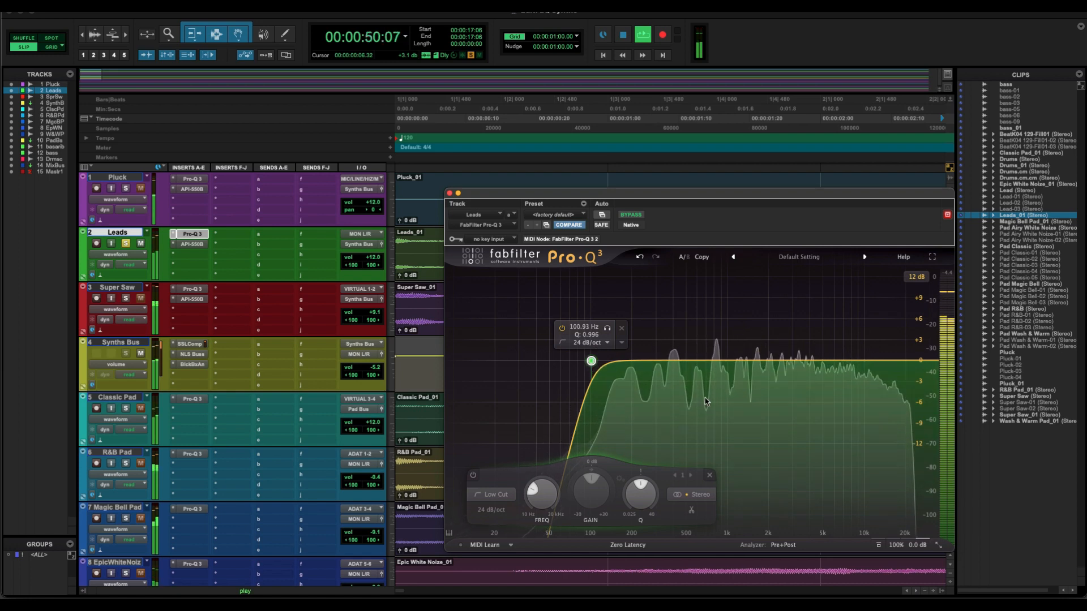
- Compare the Leads track with its Pro-Q 3 bypassed and active, and close the equalizer
click(634, 216)
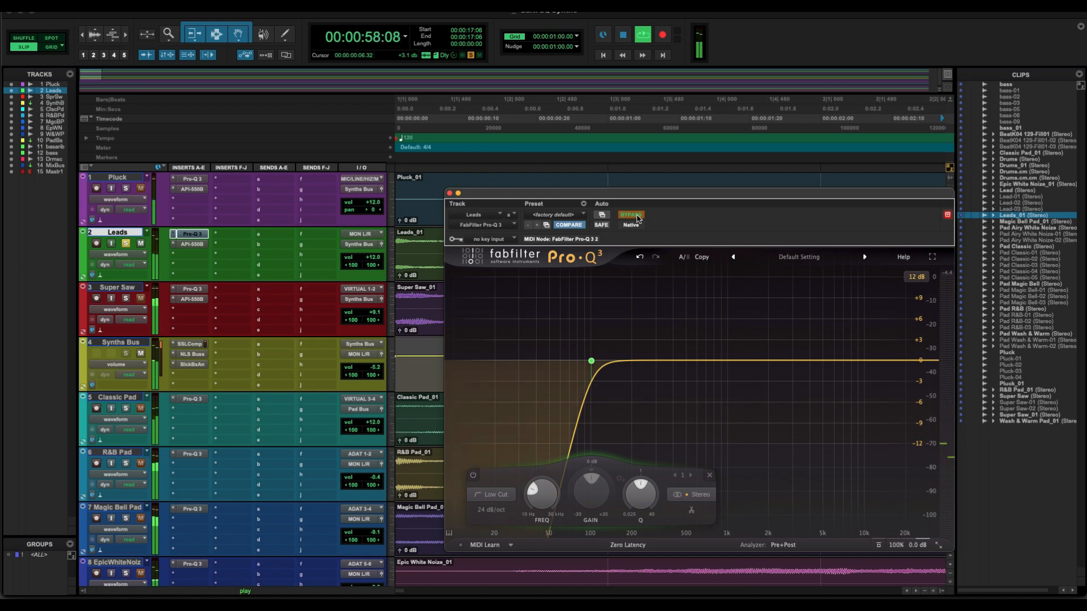
click(634, 215)
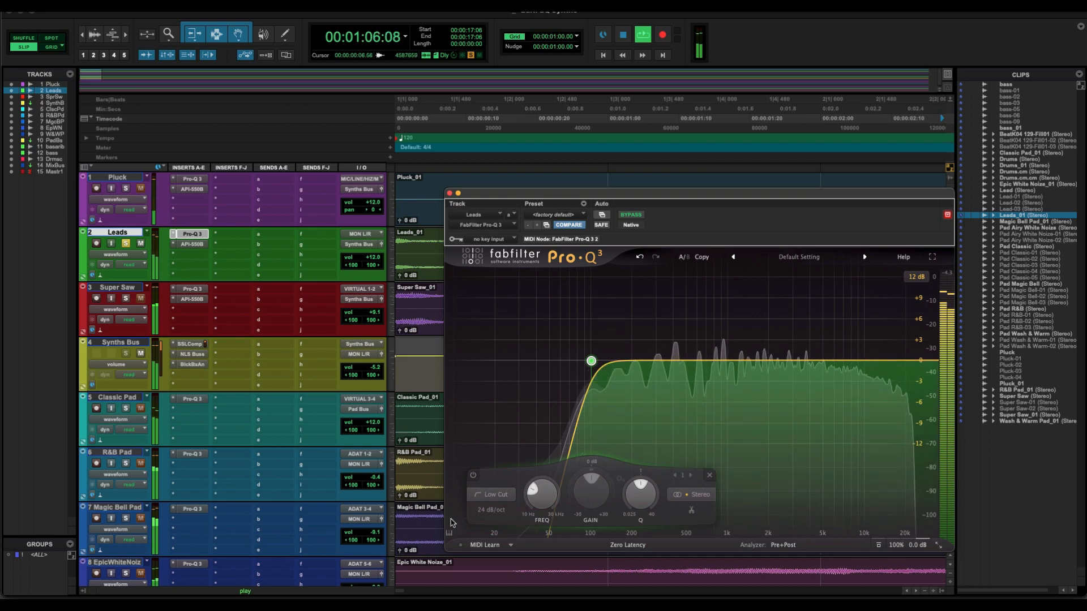
click(450, 193)
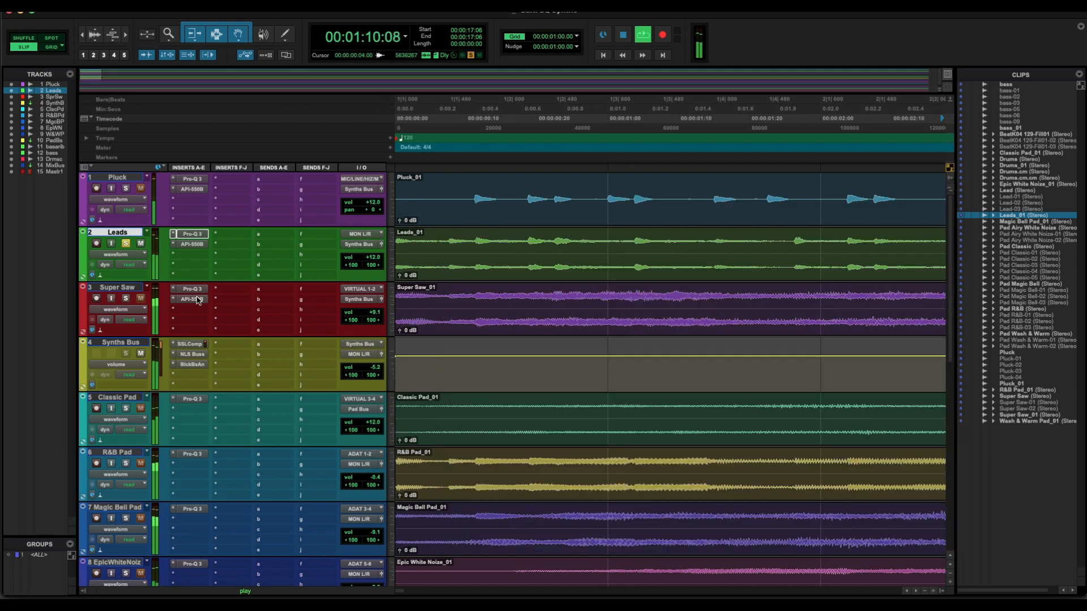
- Open the Leads track's API-550B, compare it bypassed and active during playback, and stop playback
click(195, 244)
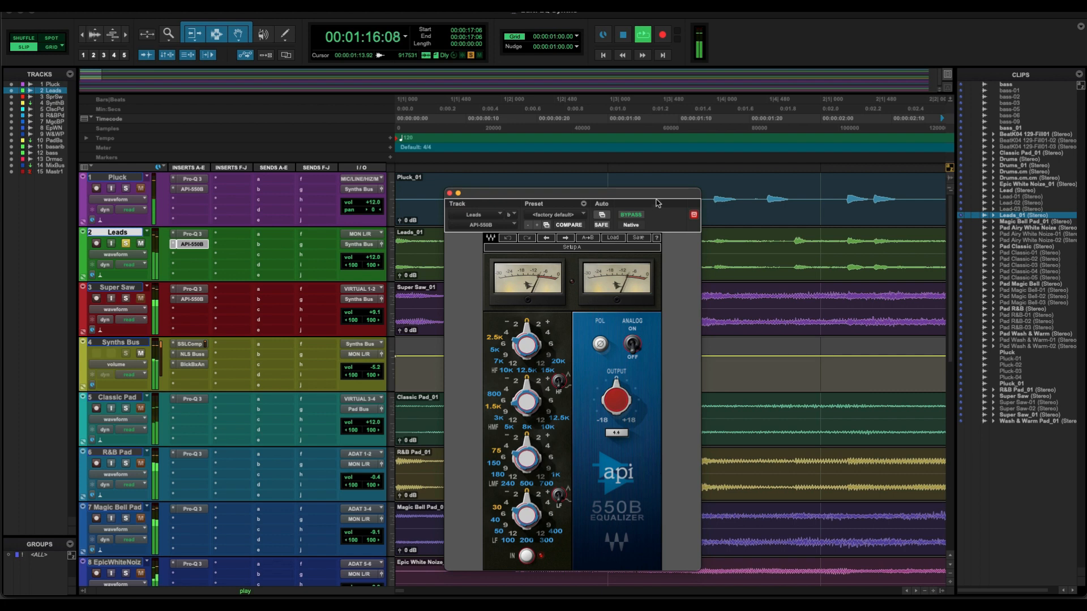
click(635, 217)
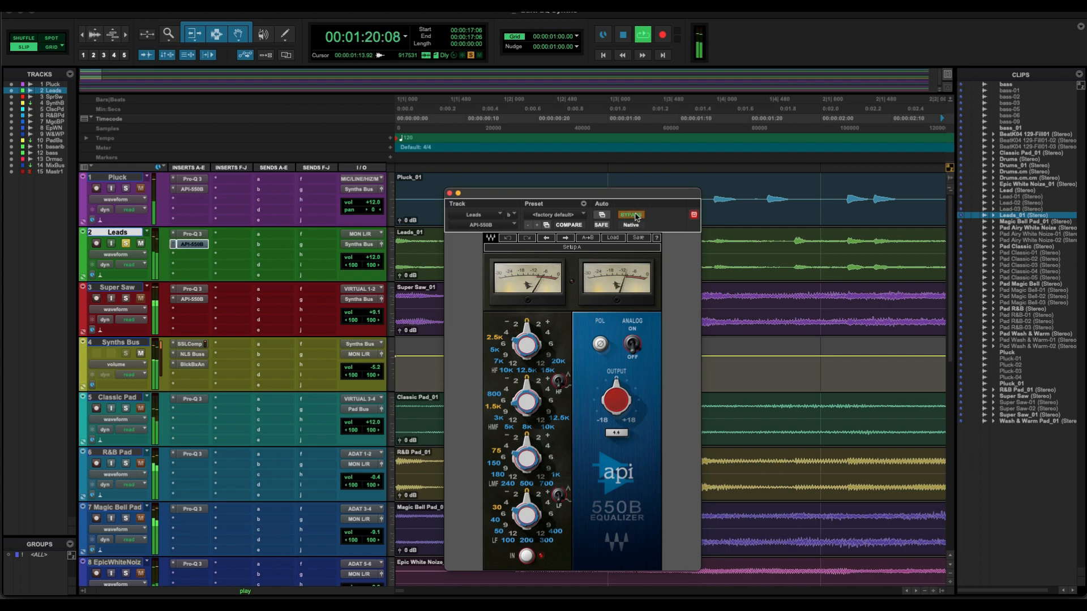
click(635, 216)
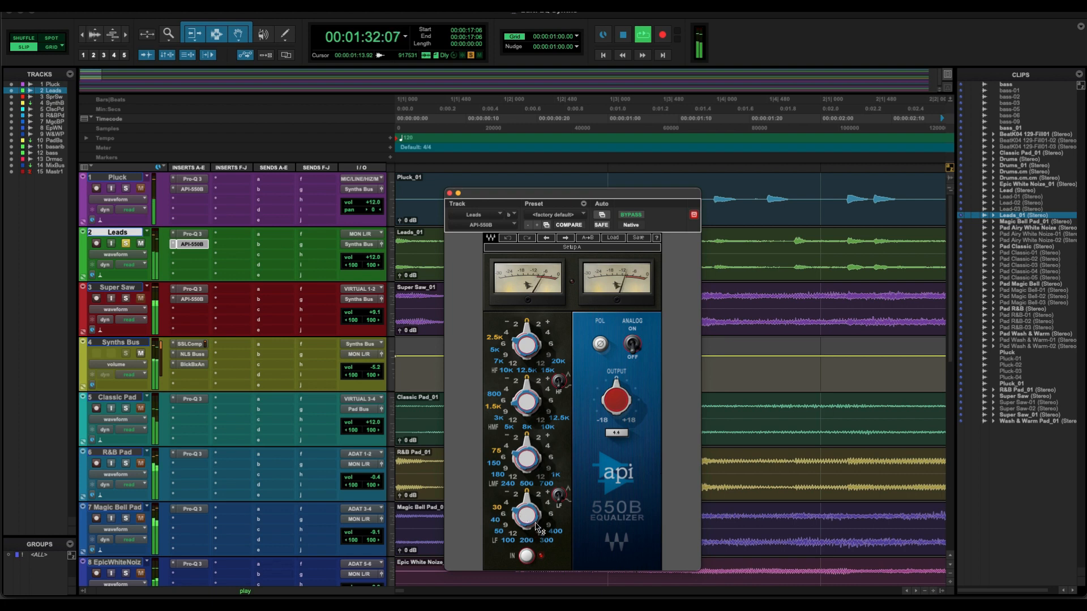
mouse_move(528, 518)
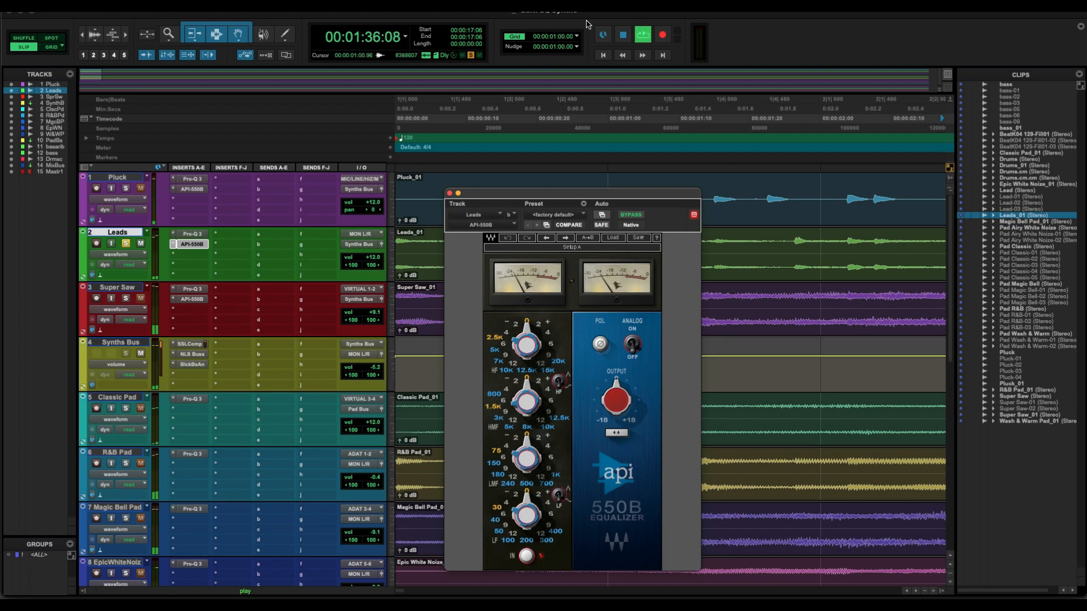
key(space)
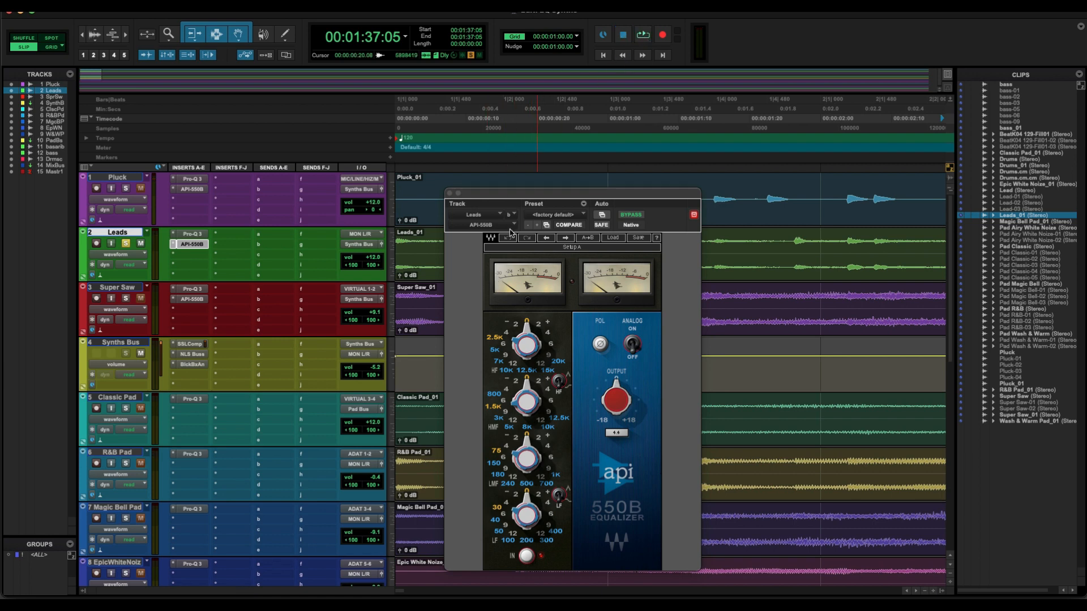
- Play the Leads clip from the start and boost the 100 Hz low band of its API-550B
click(419, 268)
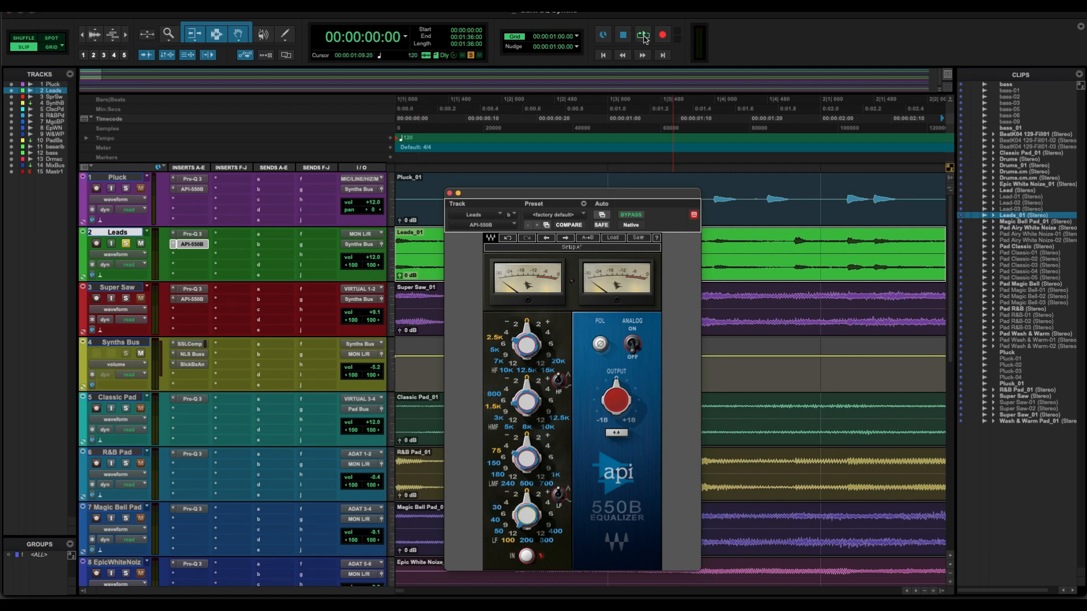
click(643, 36)
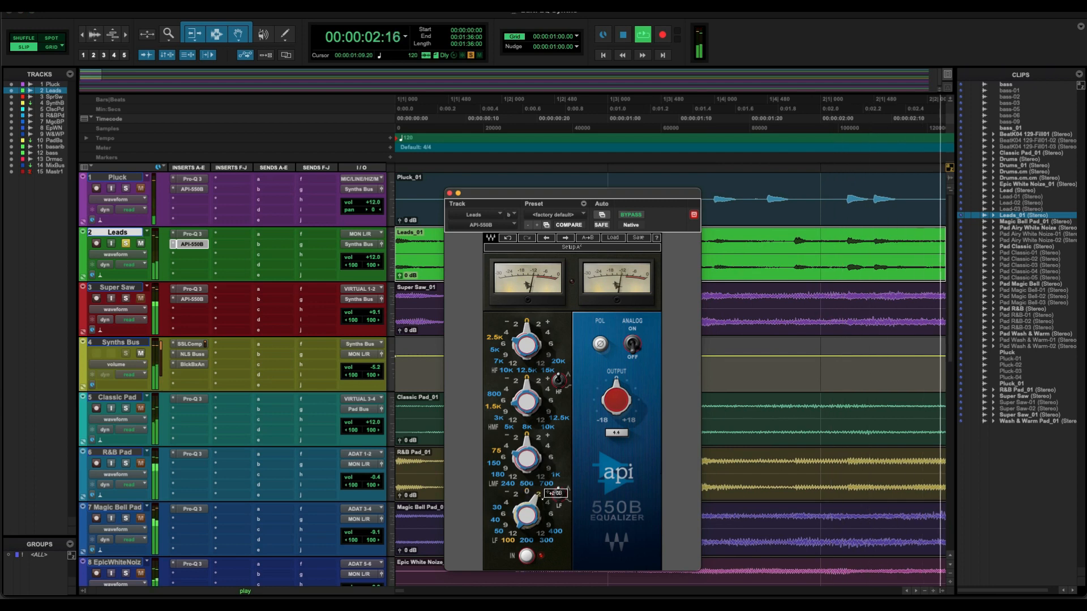
drag(526, 503, 527, 488)
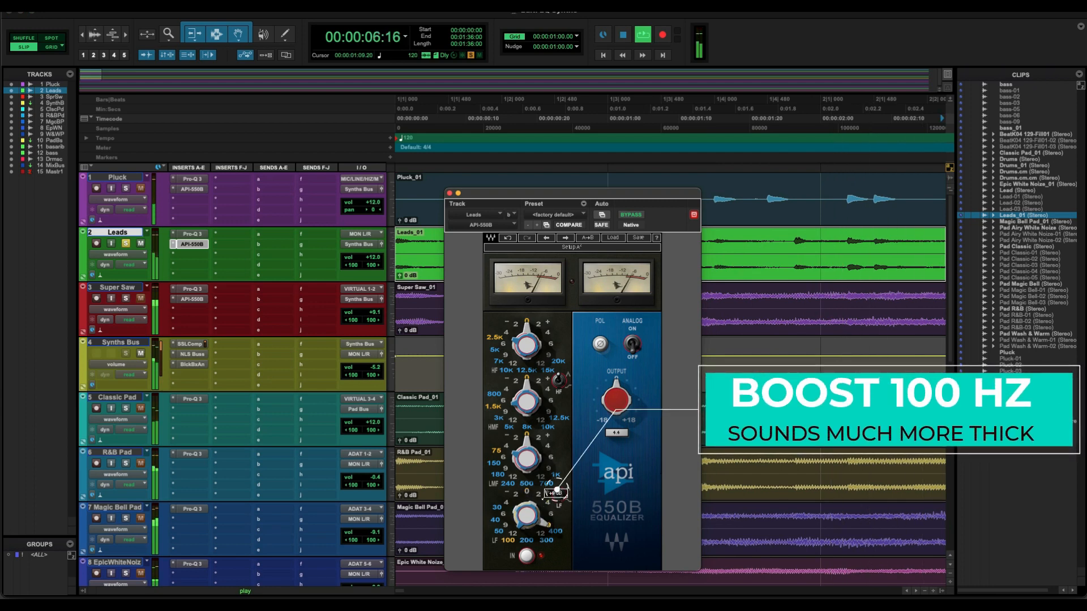
mouse_move(528, 510)
mouse_down()
mouse_move(543, 511)
mouse_move(544, 498)
mouse_up()
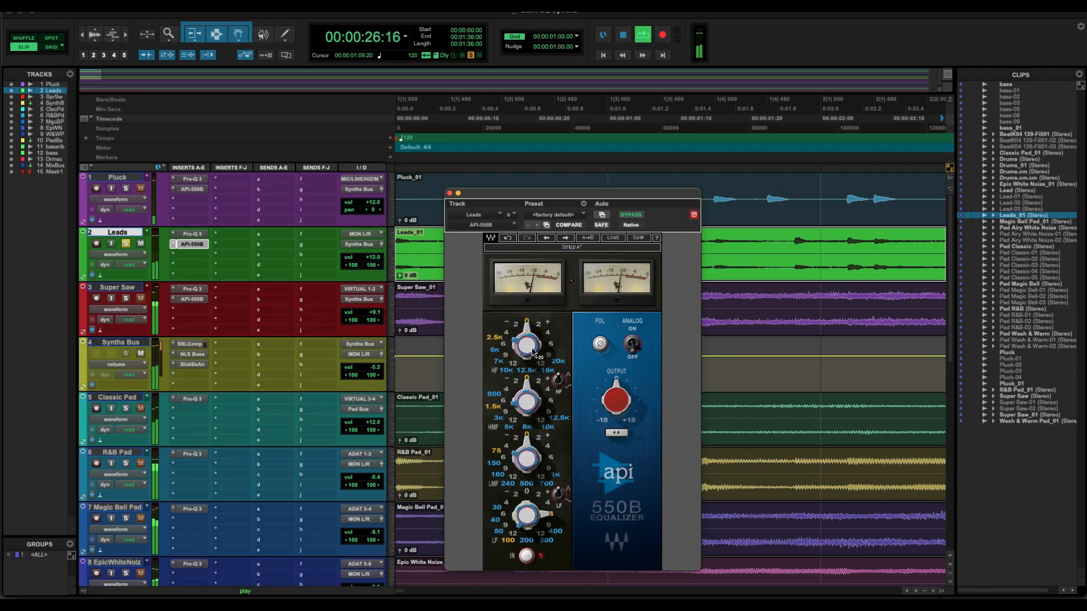
- Set the high band of the Leads track's API-550B to 7 kHz and boost it
mouse_move(523, 348)
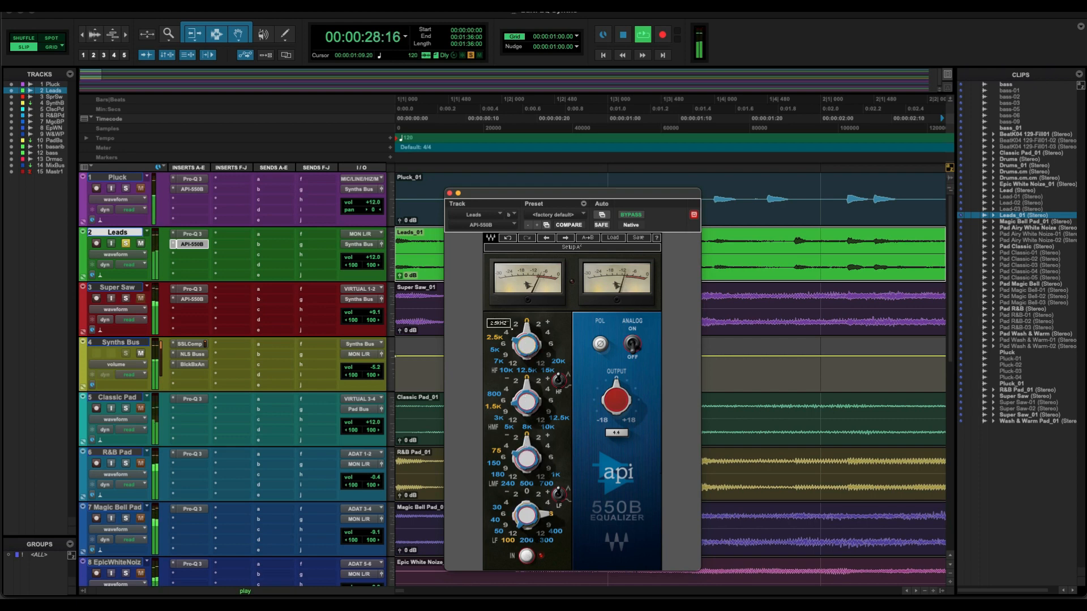
mouse_move(543, 327)
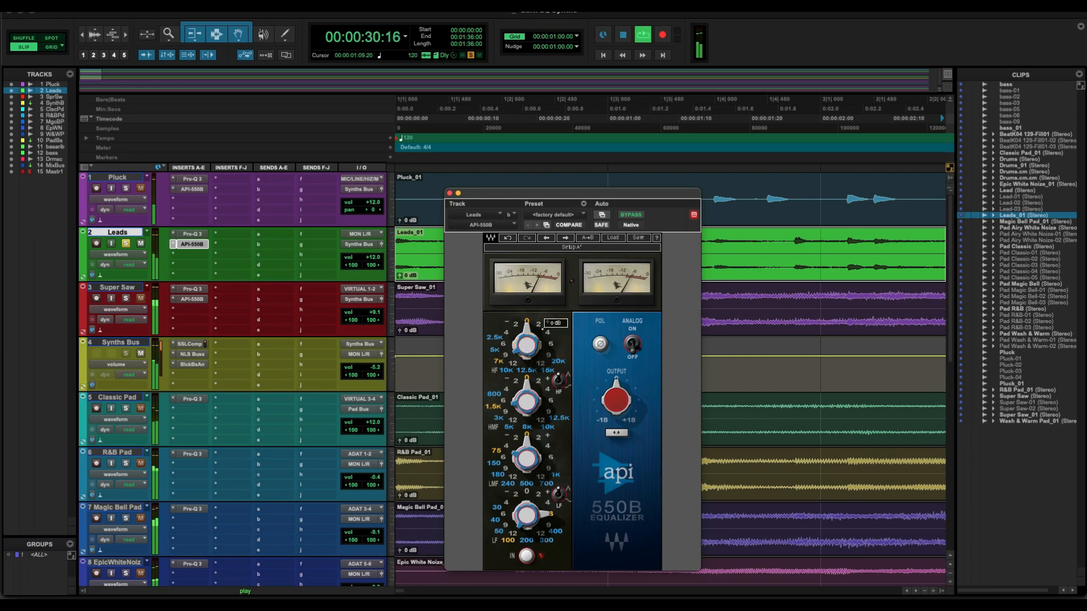
scroll(542, 328, up, 2)
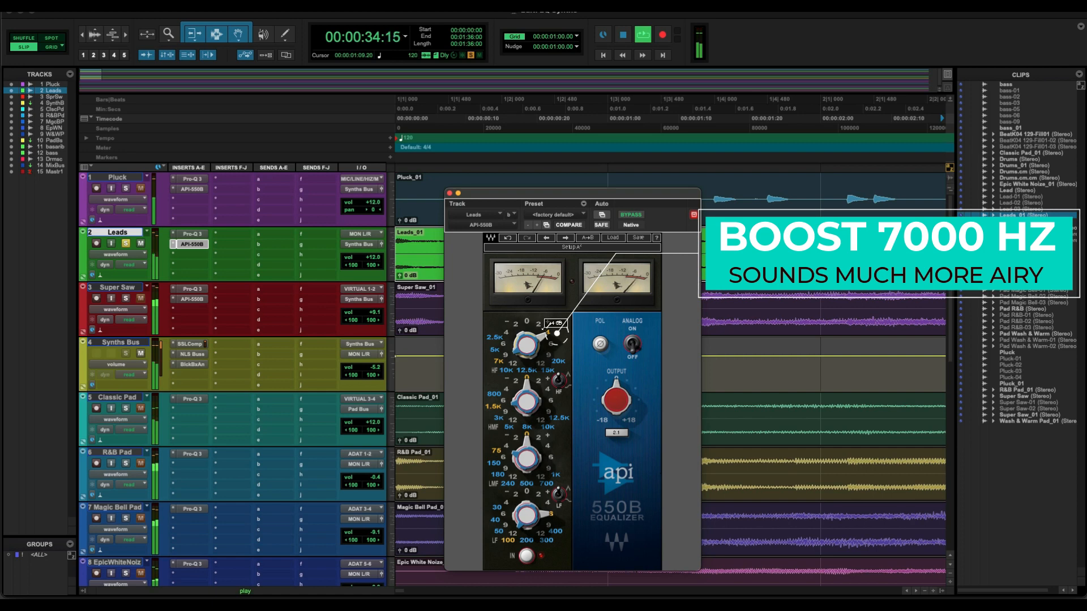
- Adjust the 7 kHz high-band boost of the Leads track's API-550B during playback, settling on +4 dB
scroll(557, 333, up, 2)
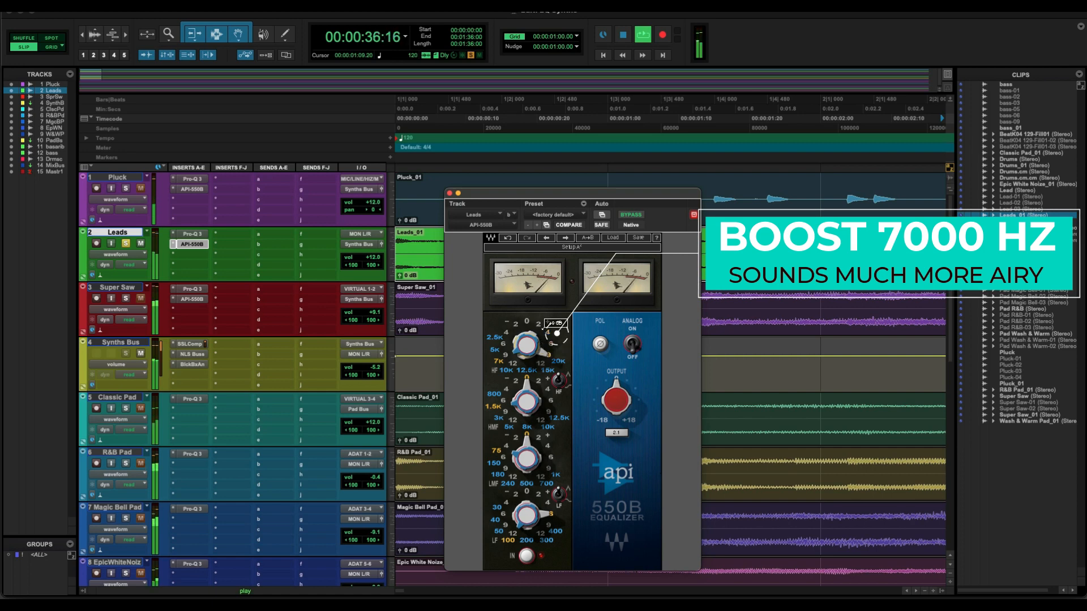
scroll(557, 333, down, 4)
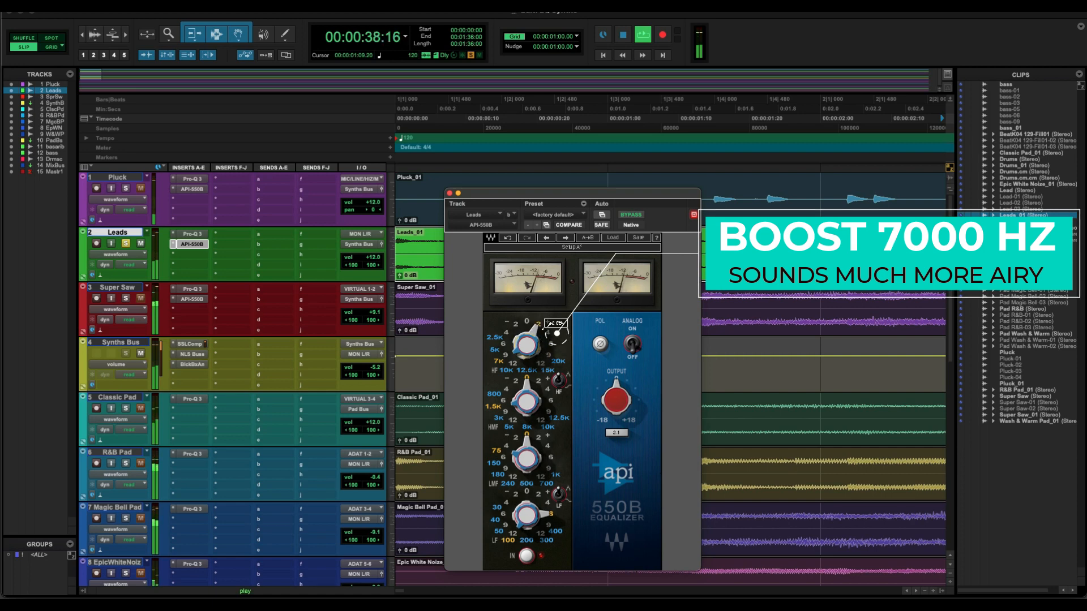
scroll(557, 334, up, 1)
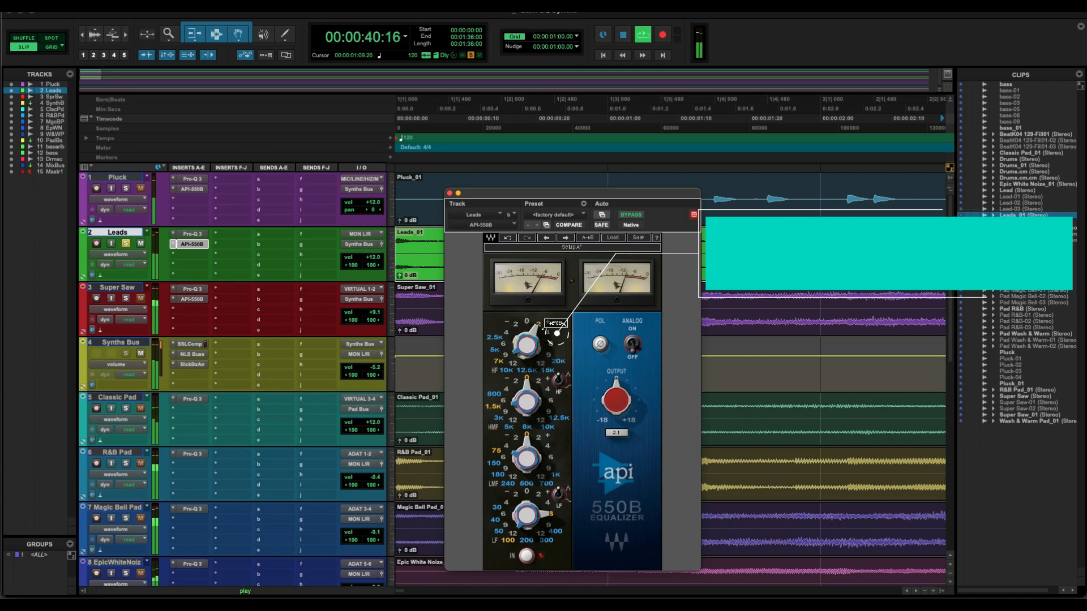
scroll(557, 333, up, 1)
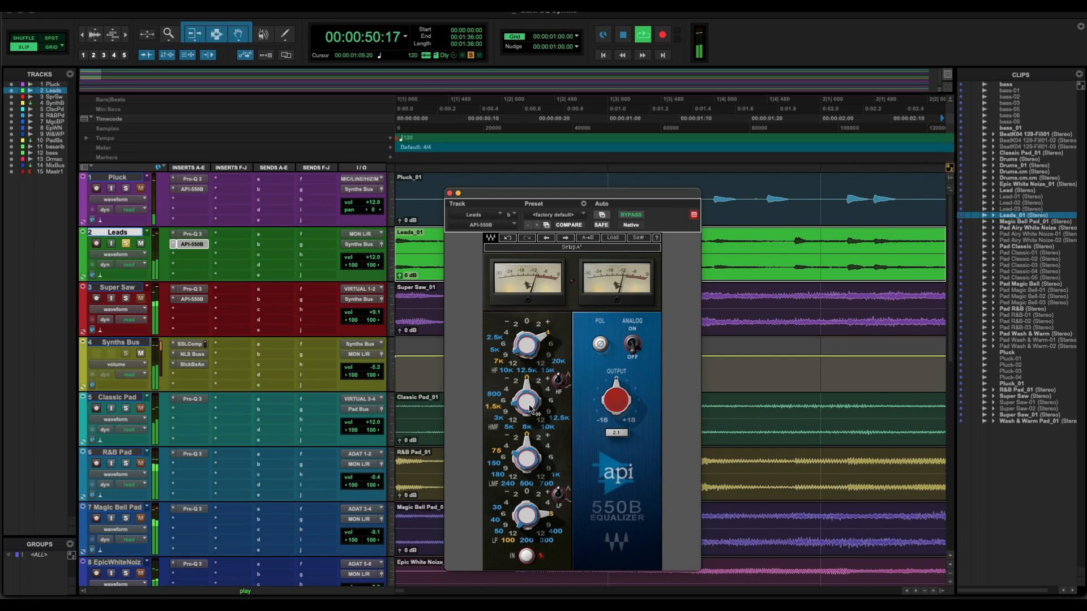
- Set the high-mid band of the Leads track's API-550B to 3 kHz and boost it slightly
drag(531, 406, 528, 401)
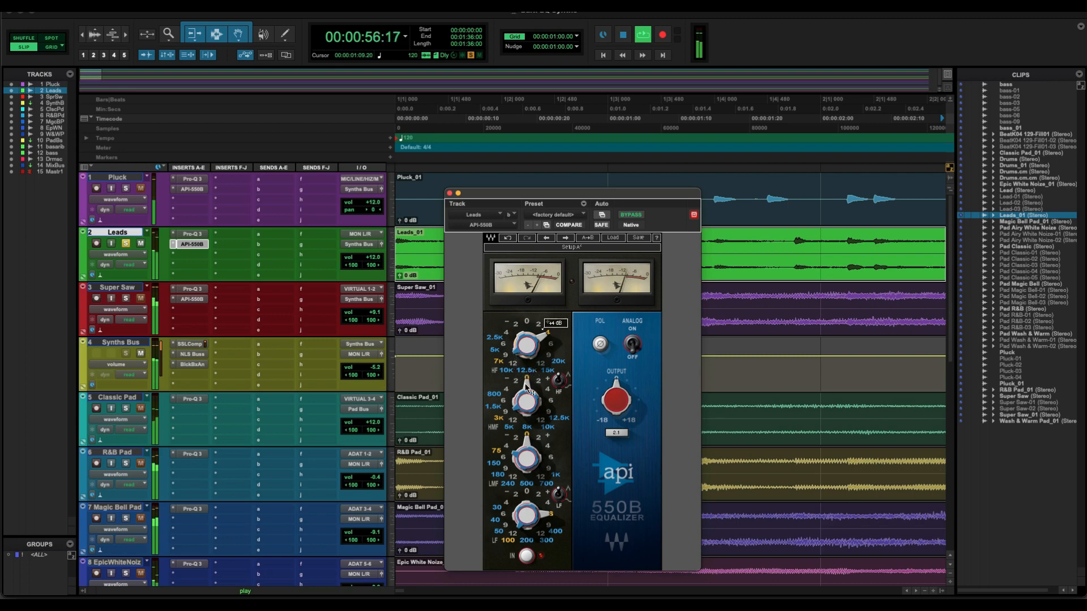
mouse_move(526, 386)
drag(526, 386, 557, 385)
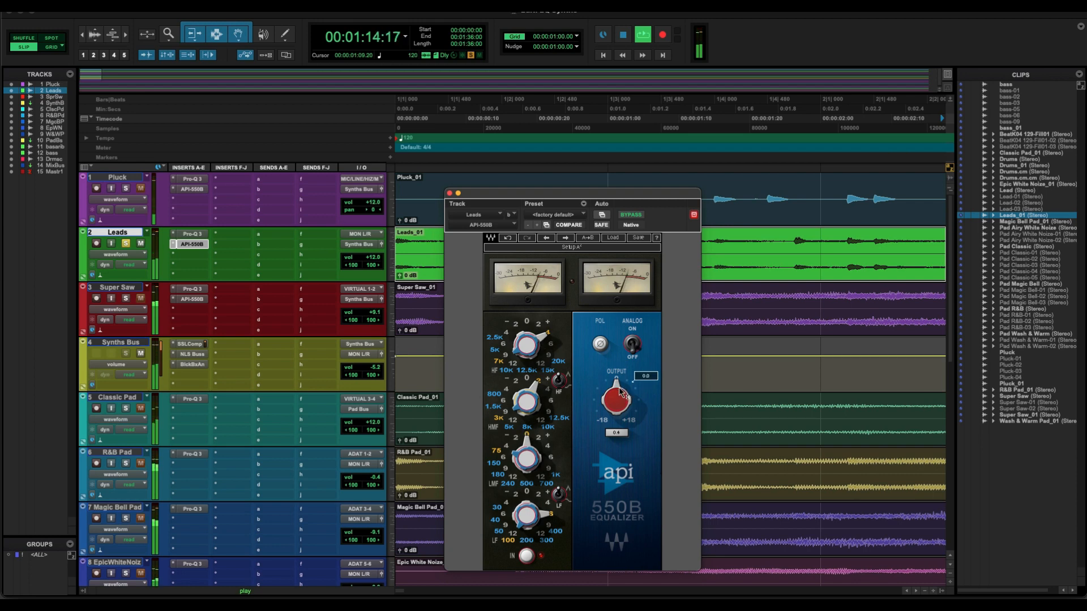
- Compare the Leads track with its API-550B bypassed and active several times during playback
click(628, 215)
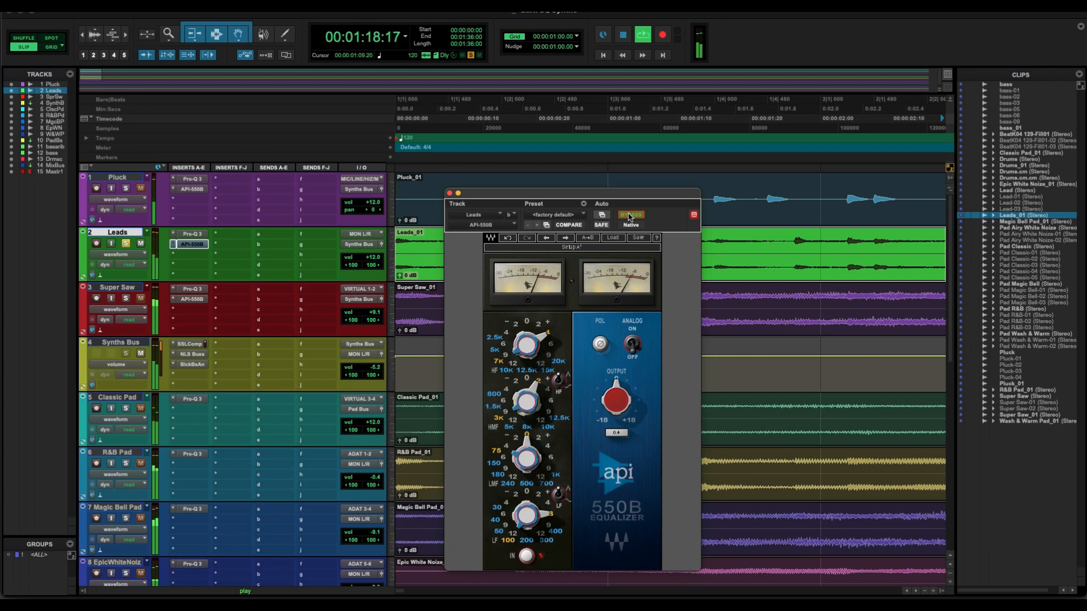
click(630, 217)
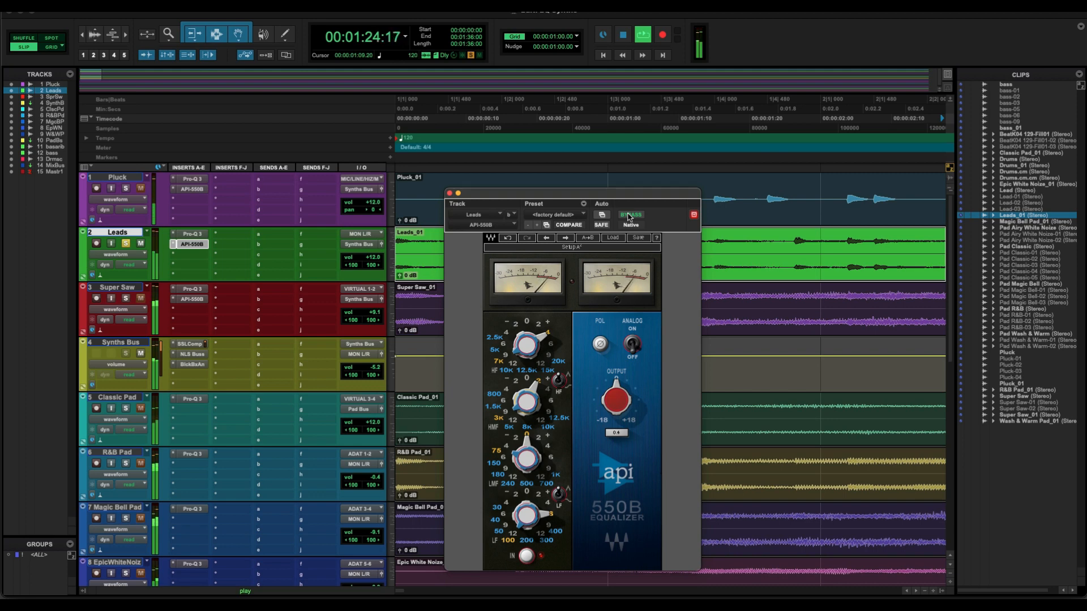
click(630, 216)
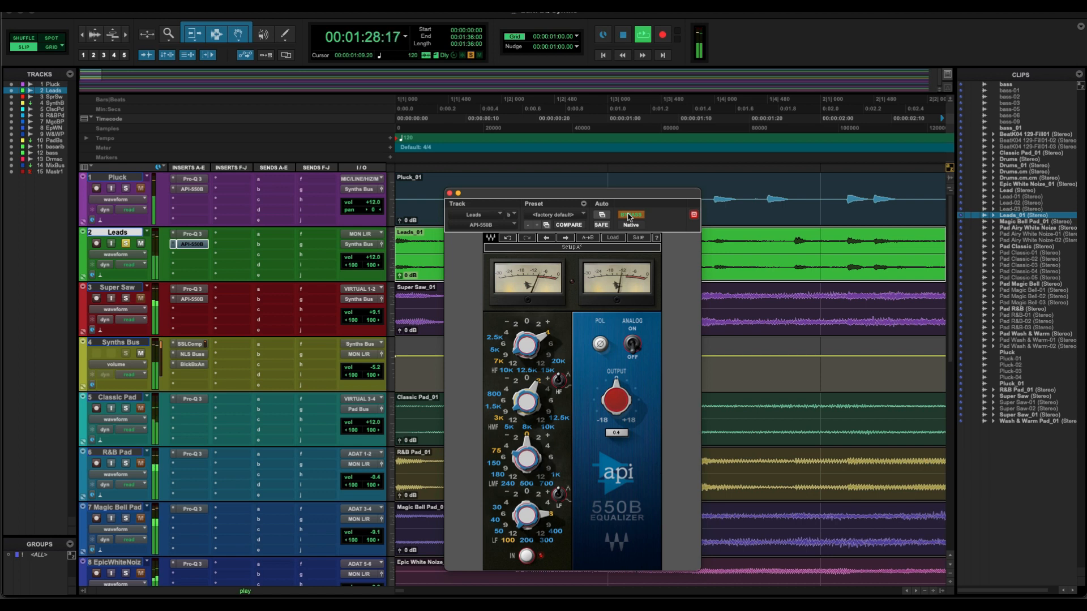
click(628, 216)
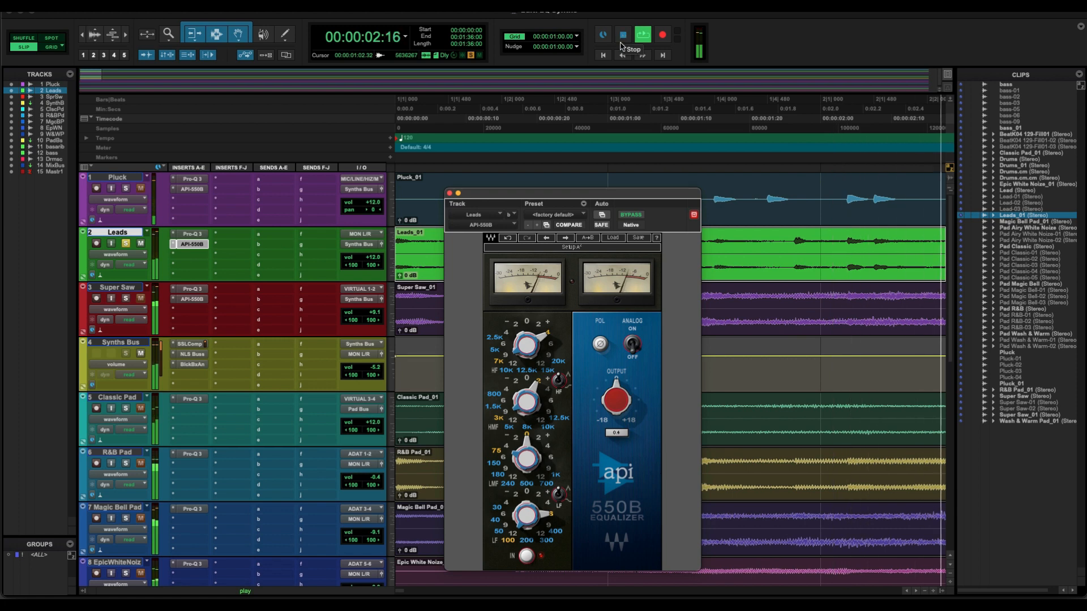
click(632, 216)
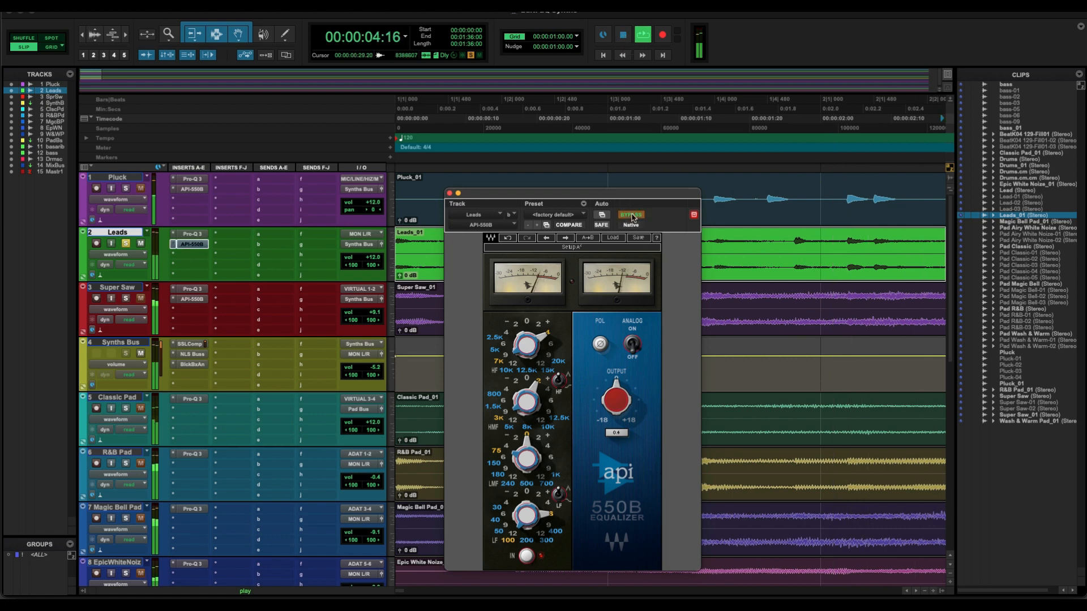
click(632, 216)
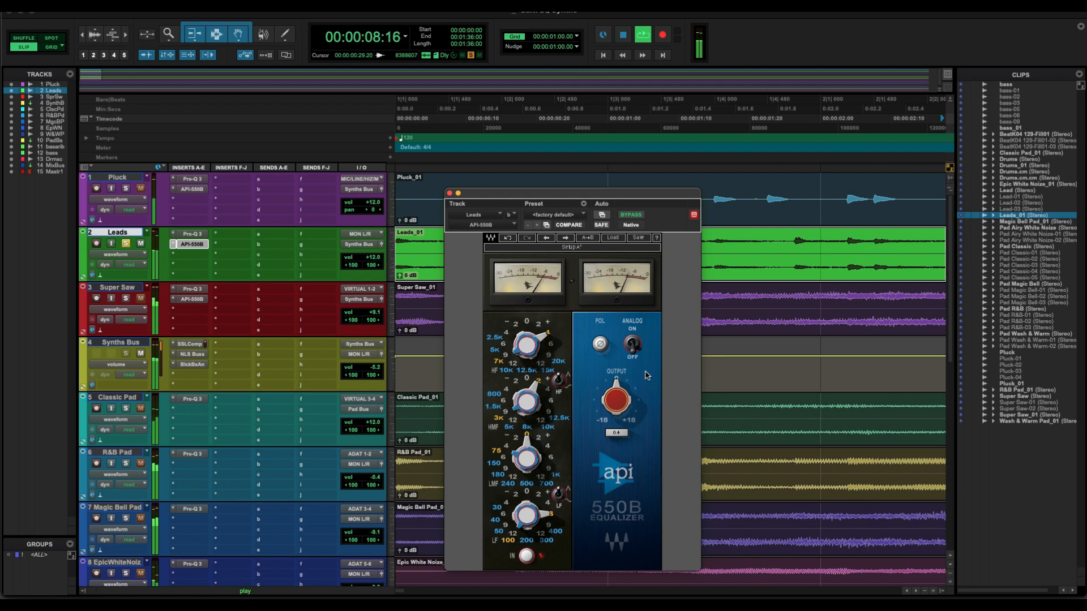
- Lower the output of the Leads track's API-550B to about -1.2 dB, comparing its level with bypass, and close the equalizer
drag(618, 391, 619, 392)
click(630, 216)
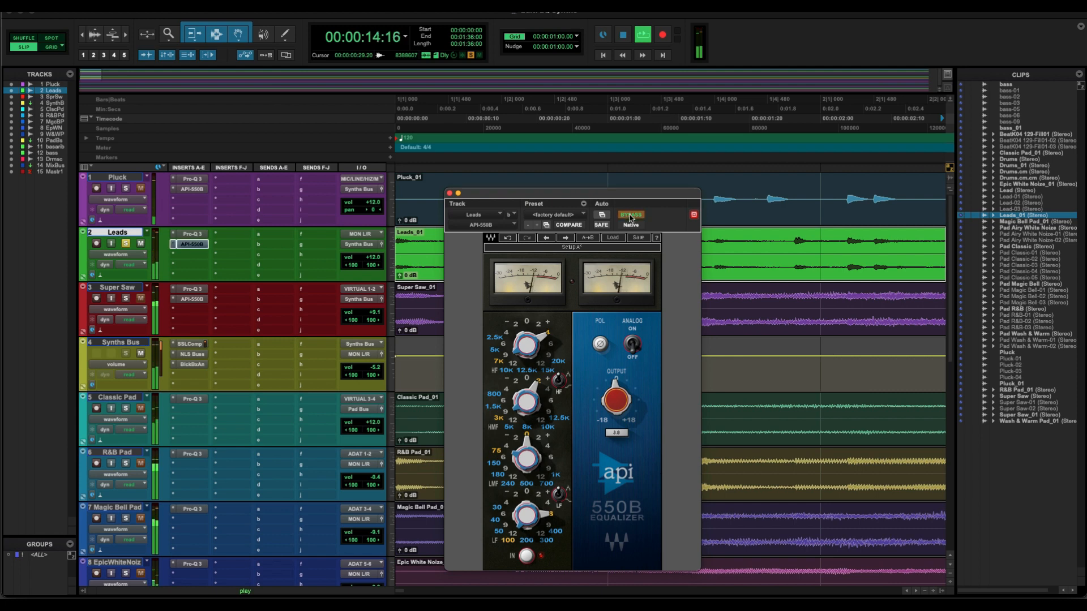
click(630, 216)
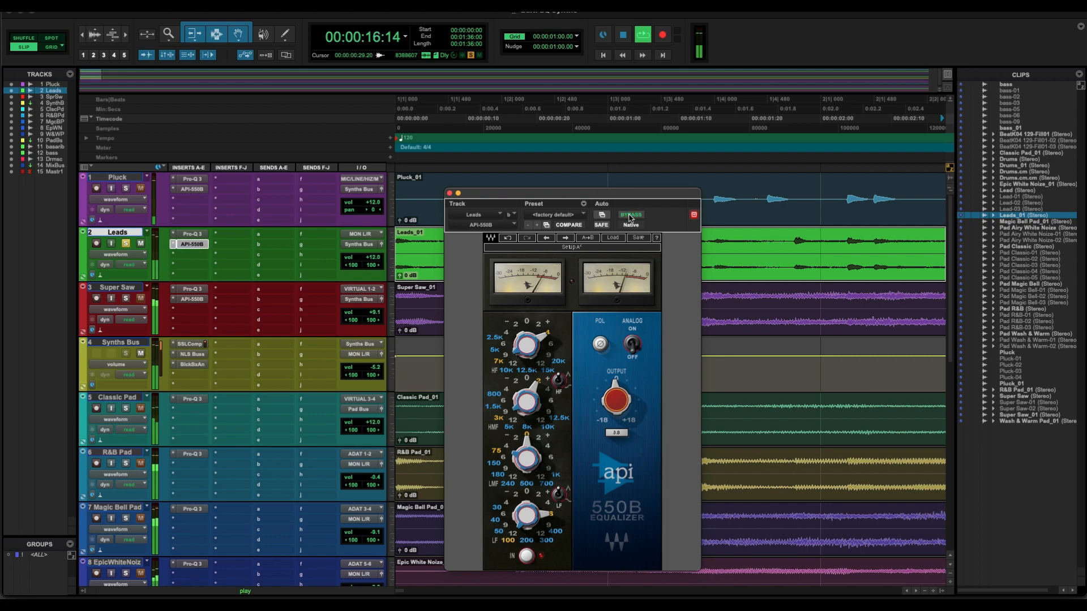
mouse_move(632, 381)
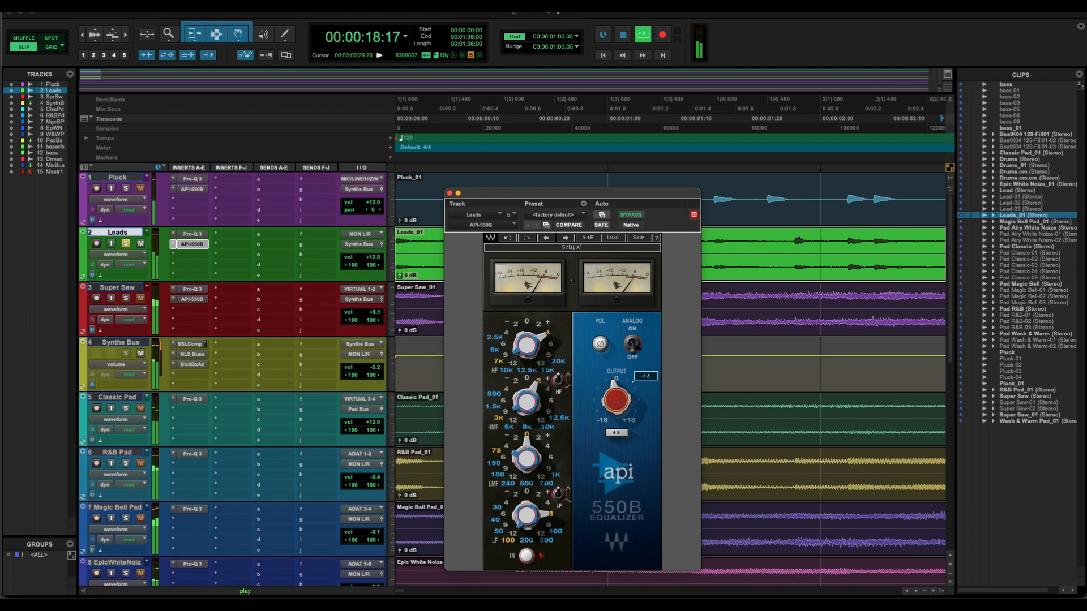
click(630, 215)
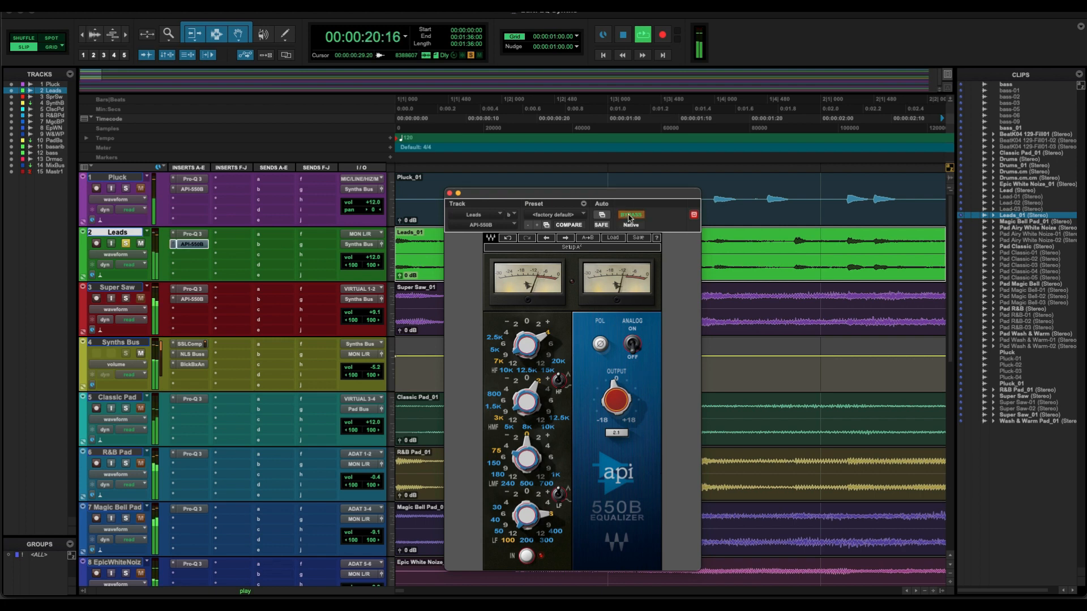
click(630, 216)
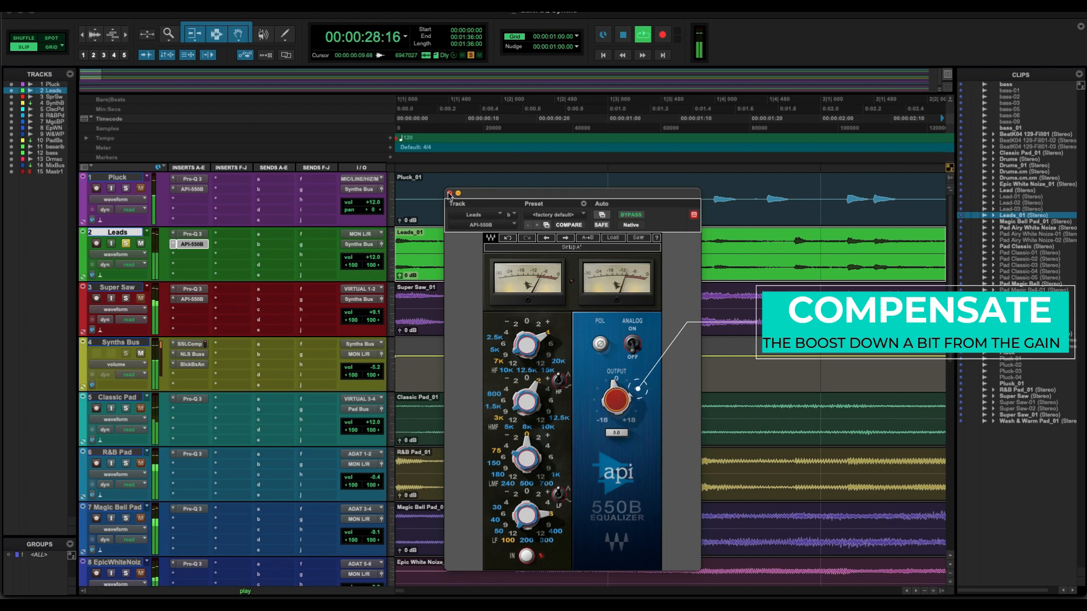
click(449, 193)
- Stop playback, solo the Super Saw track instead of Leads, and start playback again
click(622, 35)
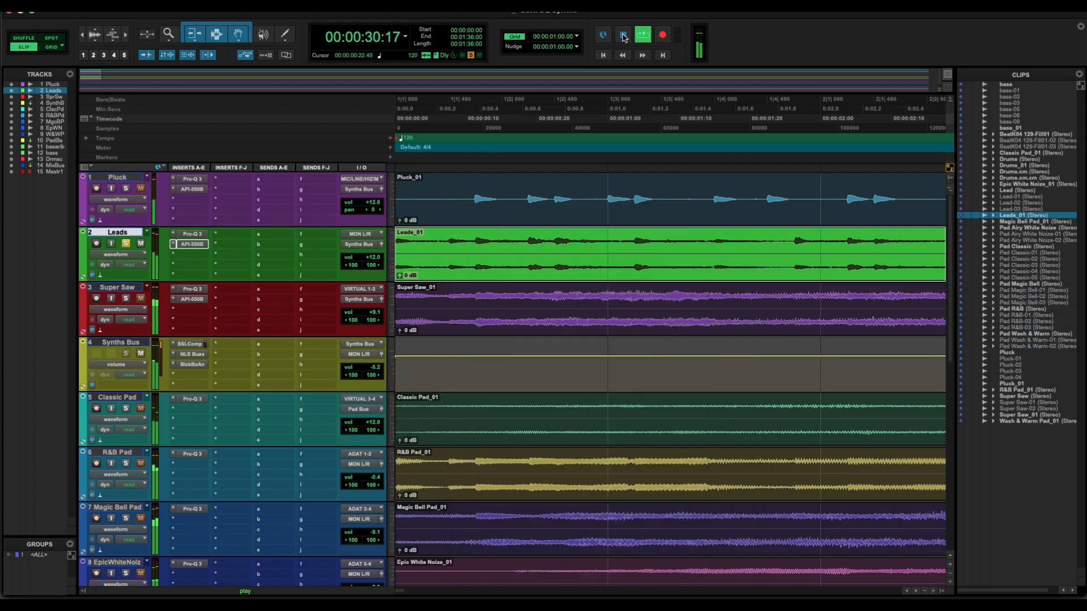
click(126, 299)
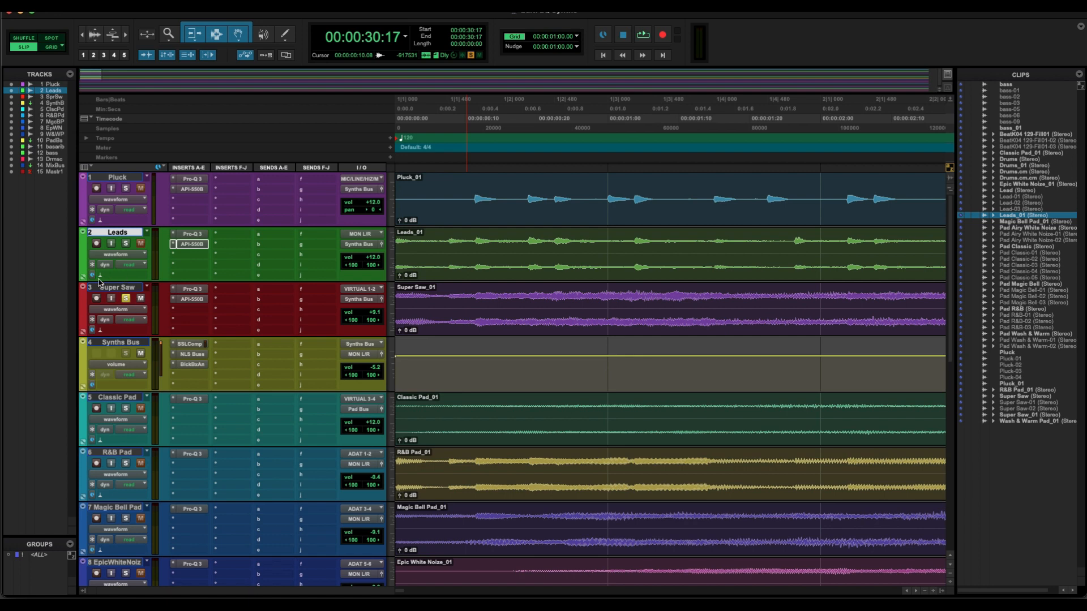
click(643, 35)
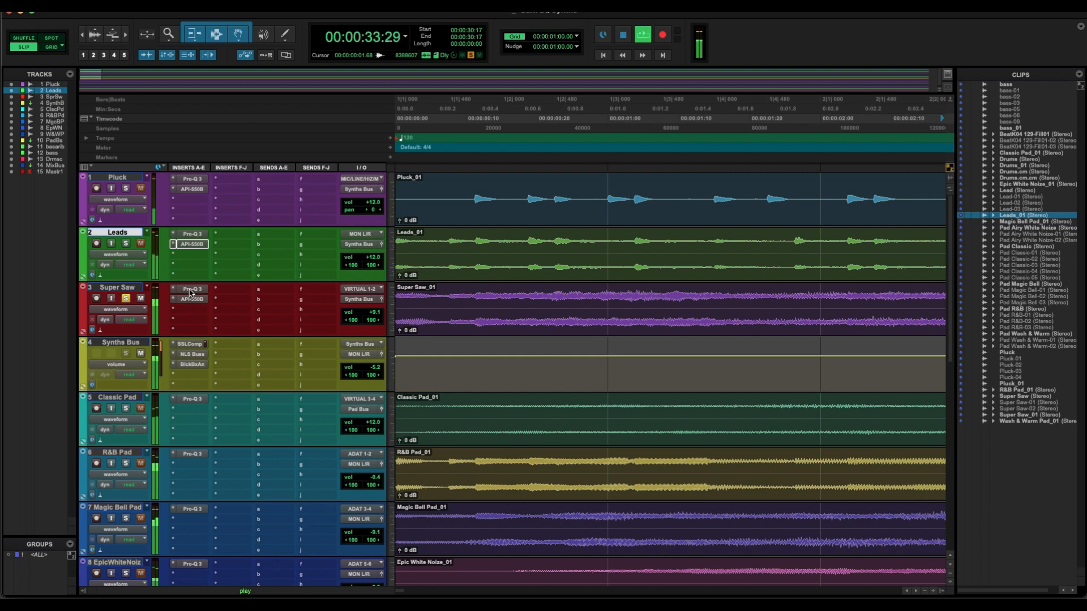
- Open the Super Saw track's Pro-Q 3, compare its low cut bypassed and active, and close the equalizer
click(191, 289)
mouse_move(592, 360)
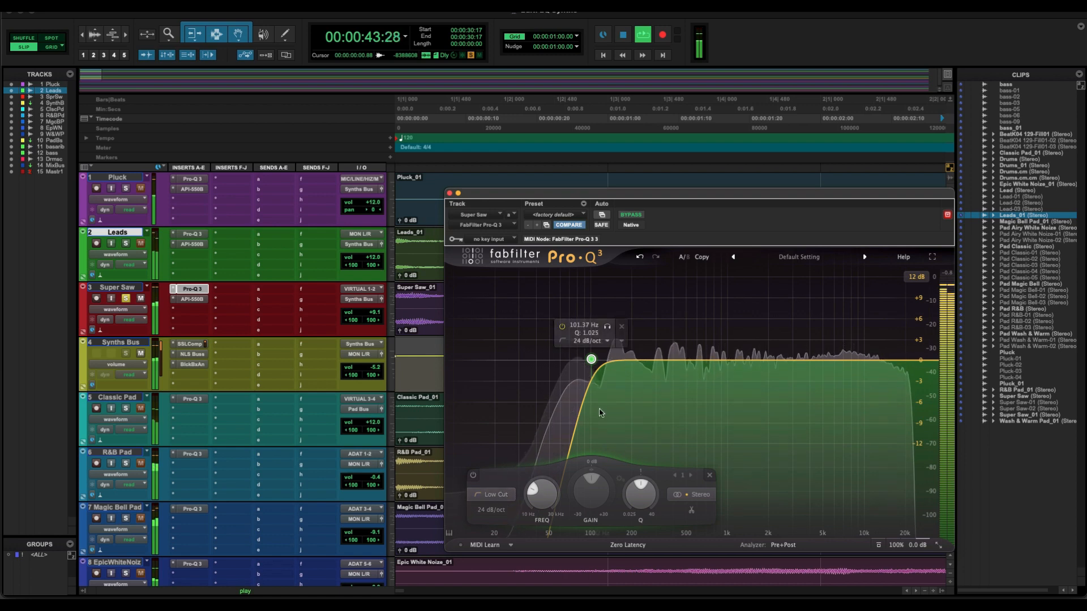
click(631, 215)
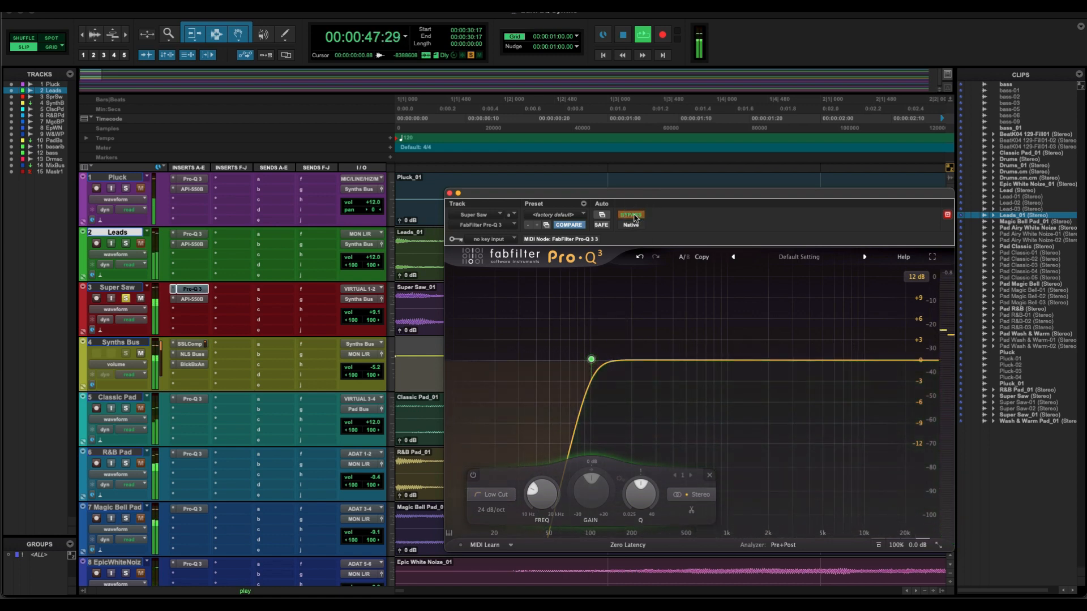
click(632, 215)
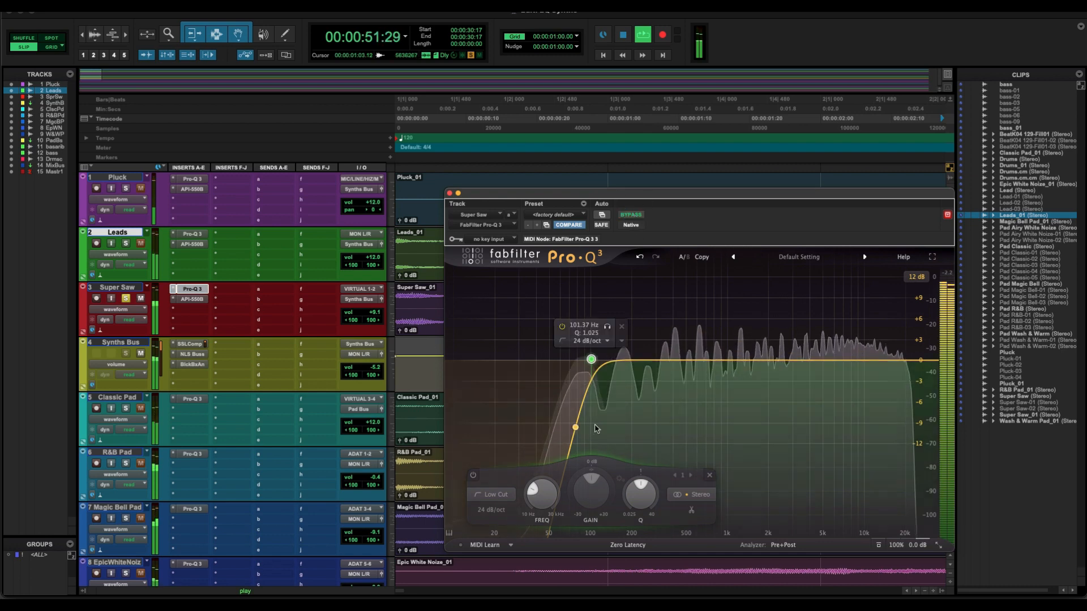
click(449, 193)
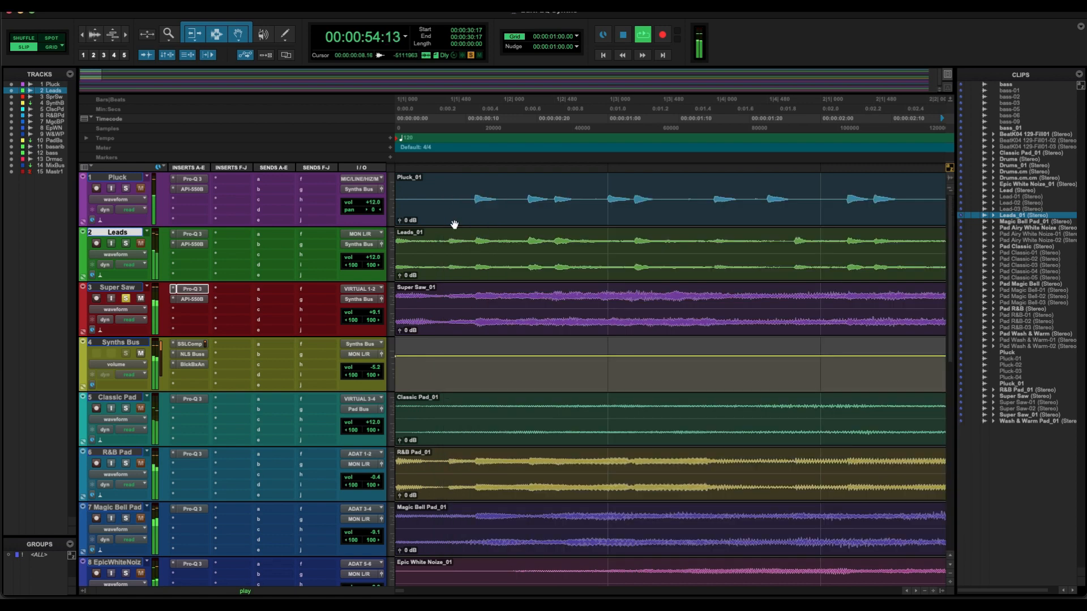
- Open the Super Saw track's API-550B, set its low band to 300 Hz and cut it
click(191, 299)
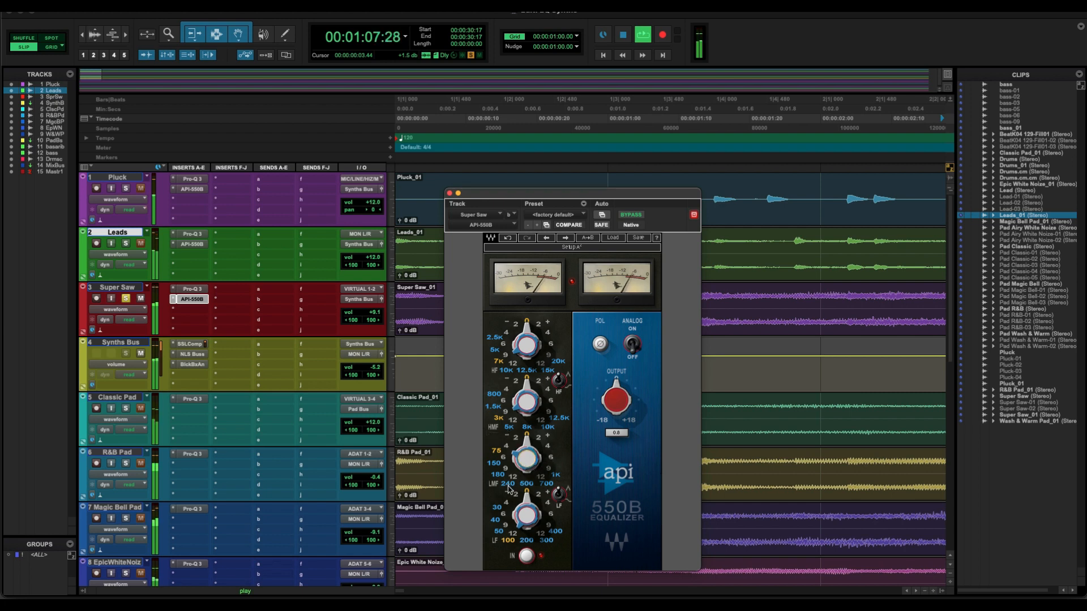
drag(521, 513, 543, 497)
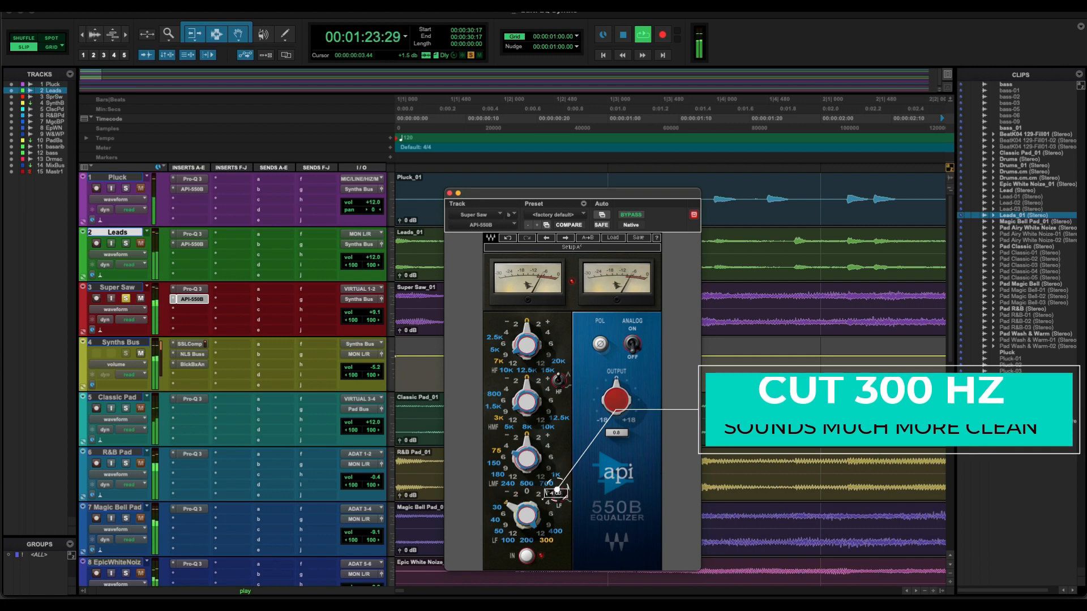
drag(526, 515, 526, 522)
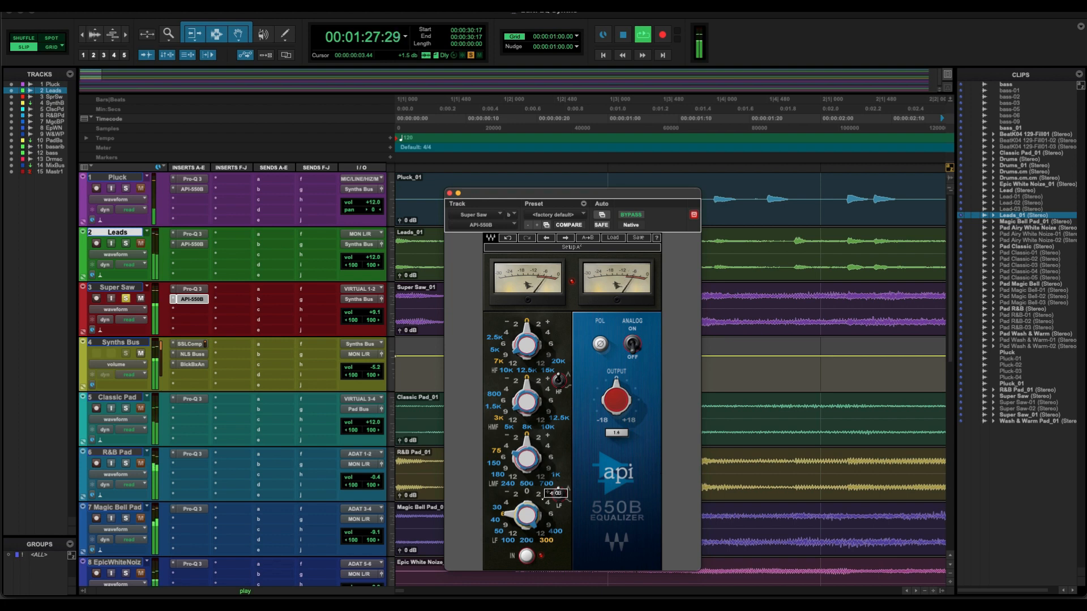
drag(526, 522, 527, 510)
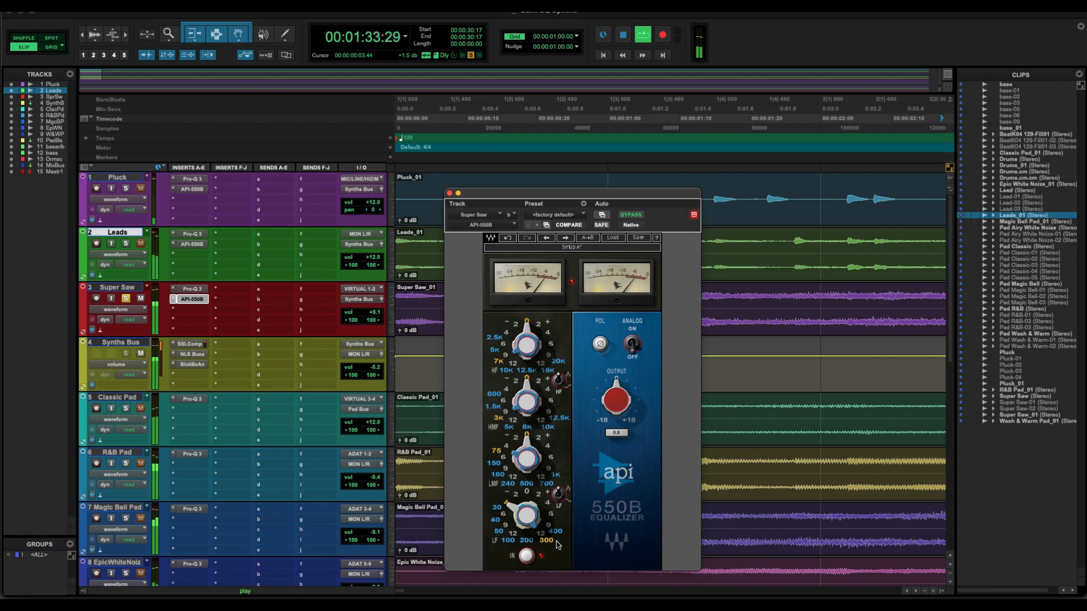
- Restart playback, set the low-mid band of the Super Saw track's API-550B to 700 Hz and cut it
key(space)
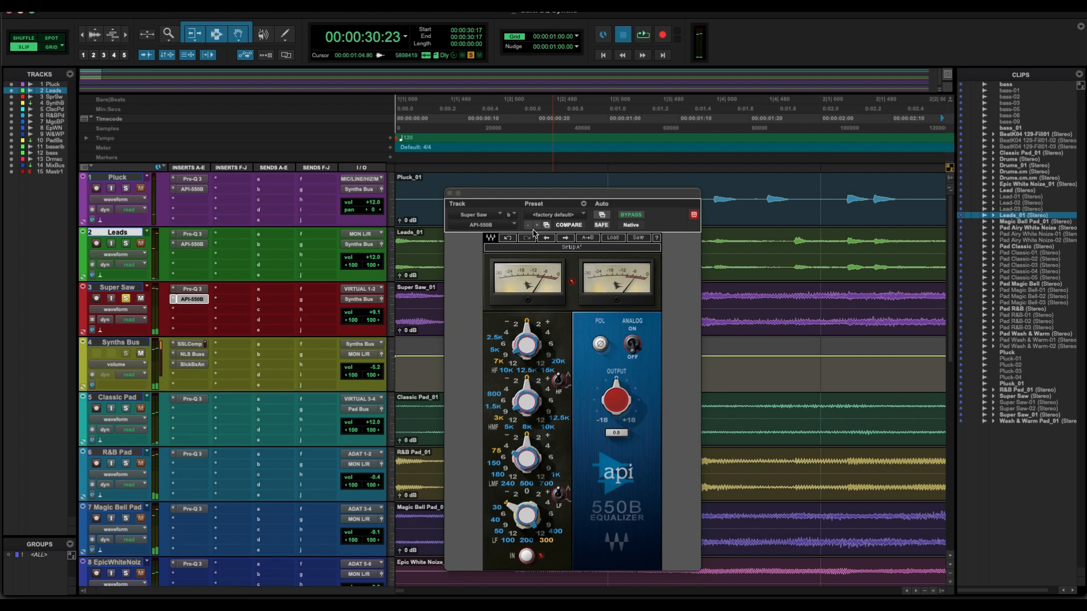
key(space)
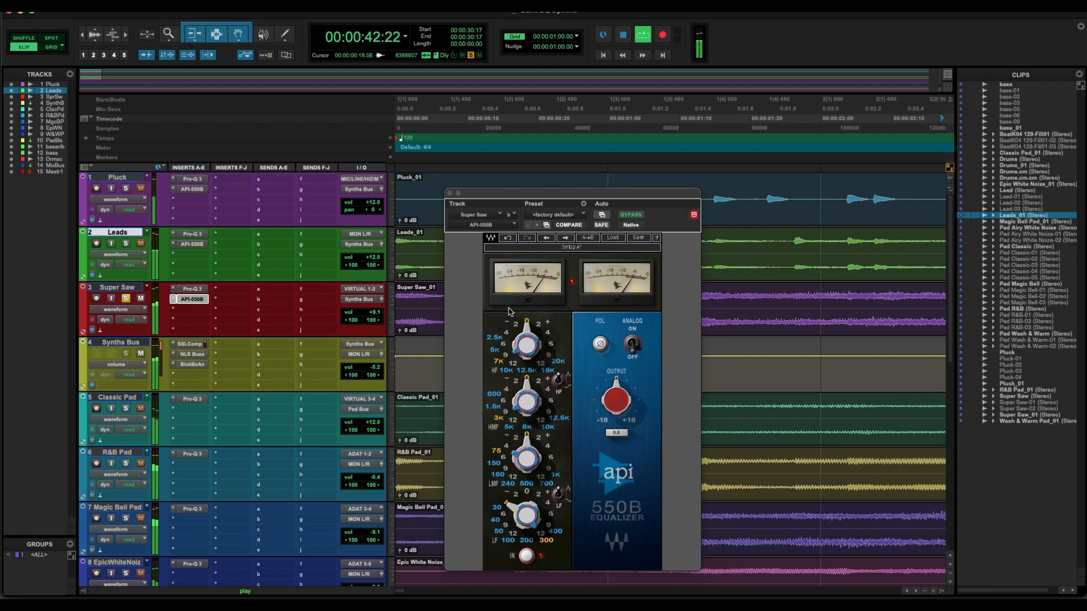
drag(527, 456, 540, 499)
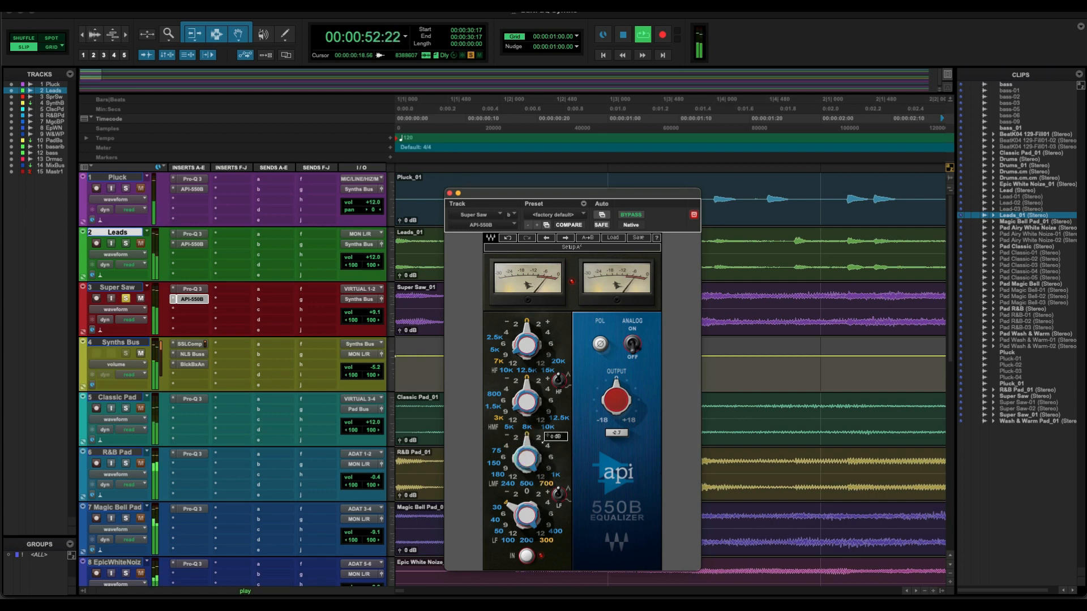
drag(546, 436, 547, 439)
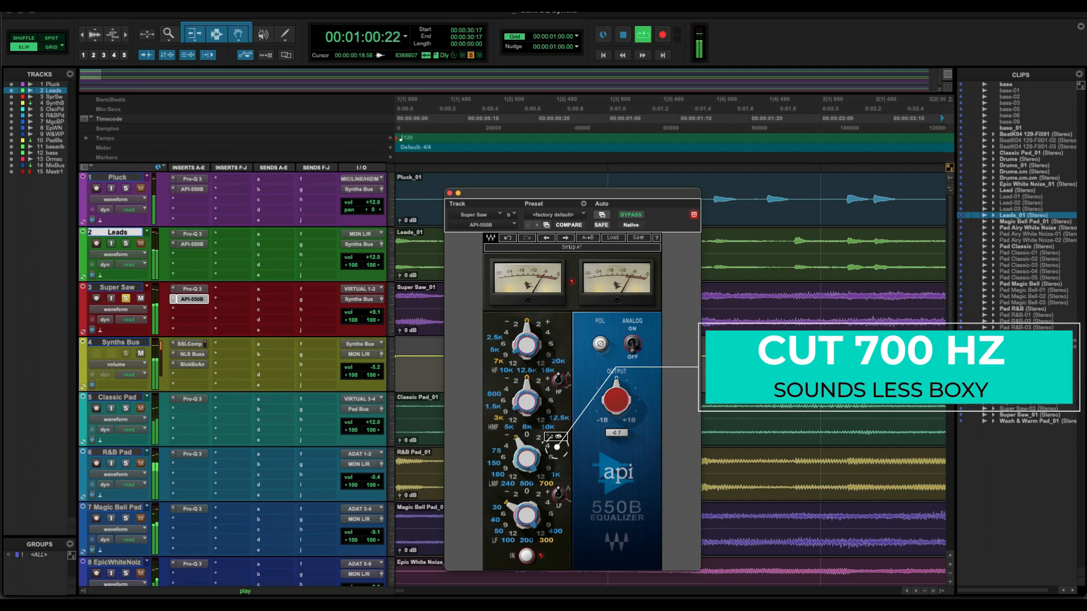
drag(547, 439, 547, 440)
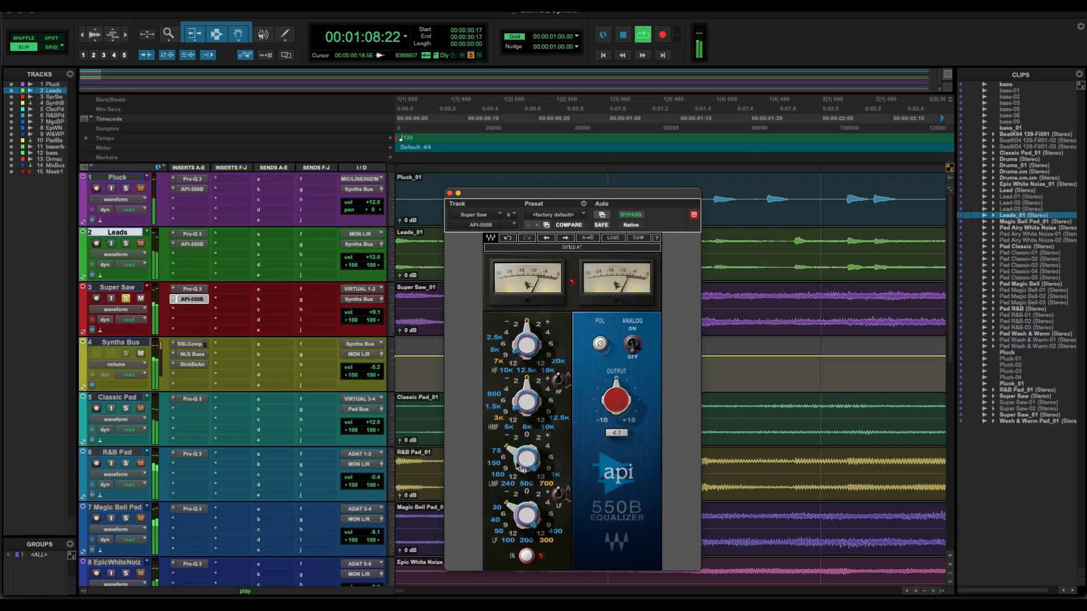
- Set the high band of the Super Saw track's API-550B to 10 kHz and boost it by 2 dB
mouse_move(516, 449)
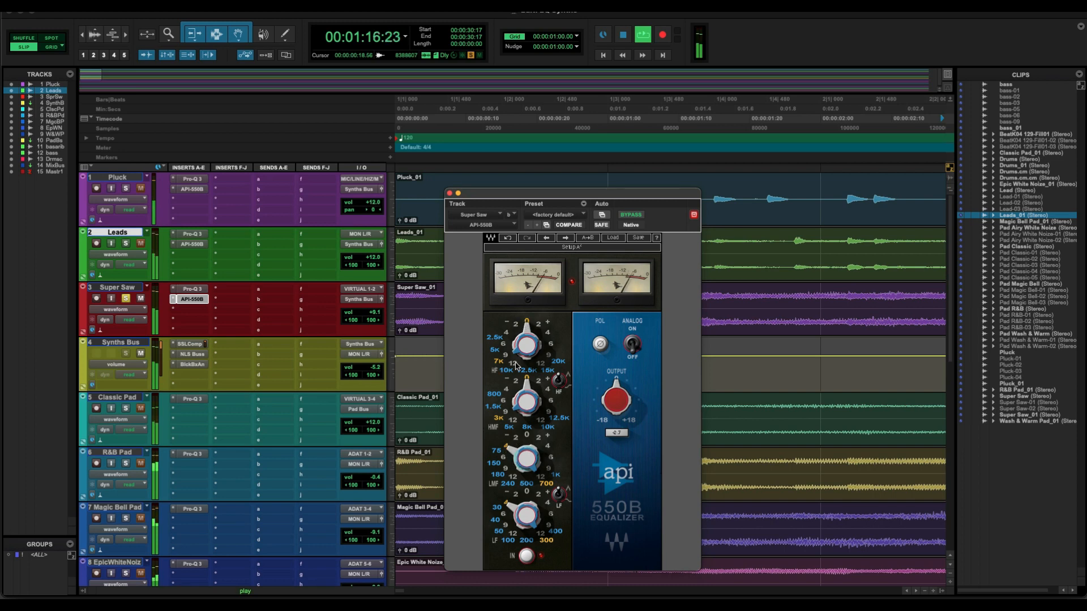
mouse_move(513, 328)
drag(527, 329, 543, 328)
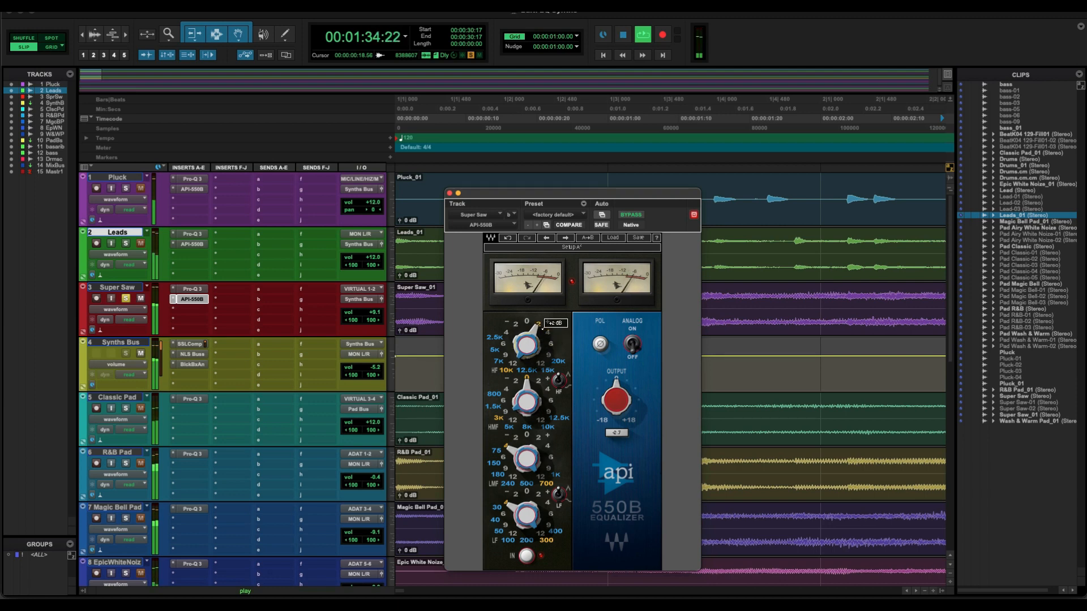
- Restart playback and compare 2 dB and 4 dB boosts of the high band on the Super Saw track's API-550B
key(space)
key(space)
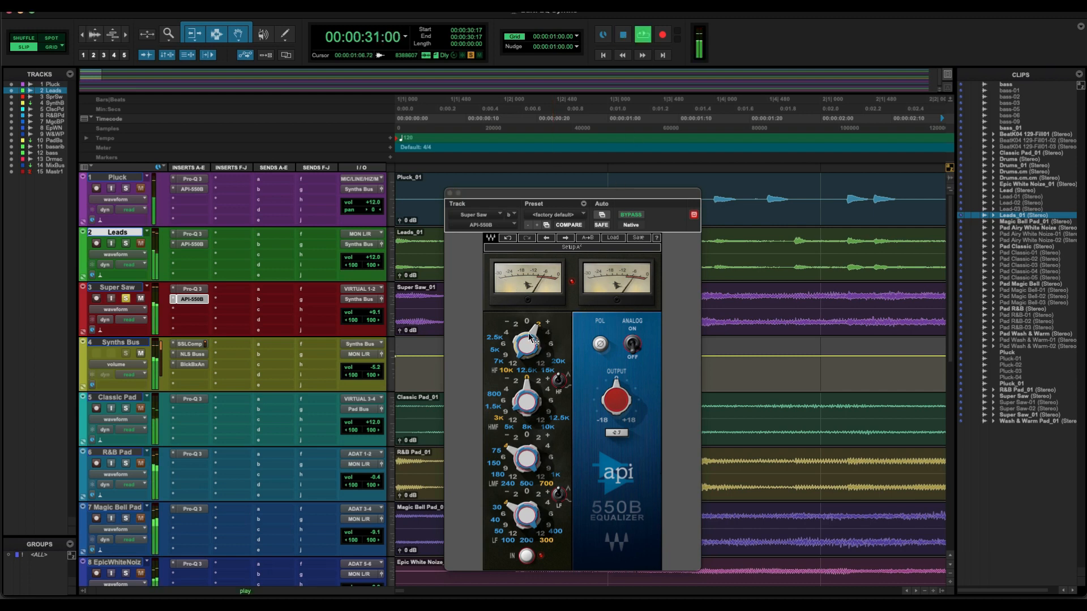
drag(543, 329, 543, 327)
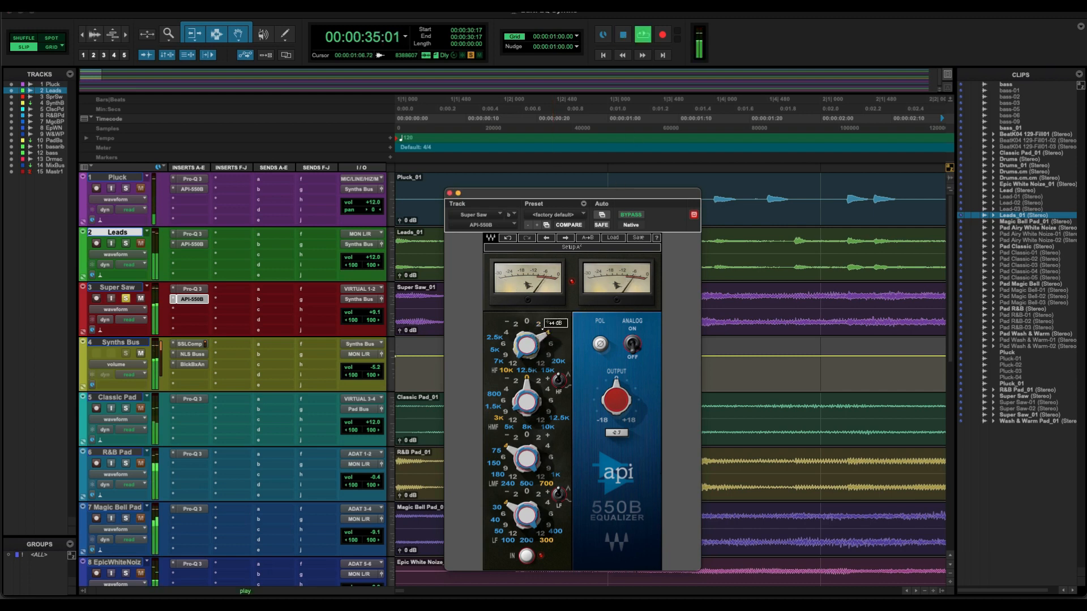
drag(544, 328, 544, 327)
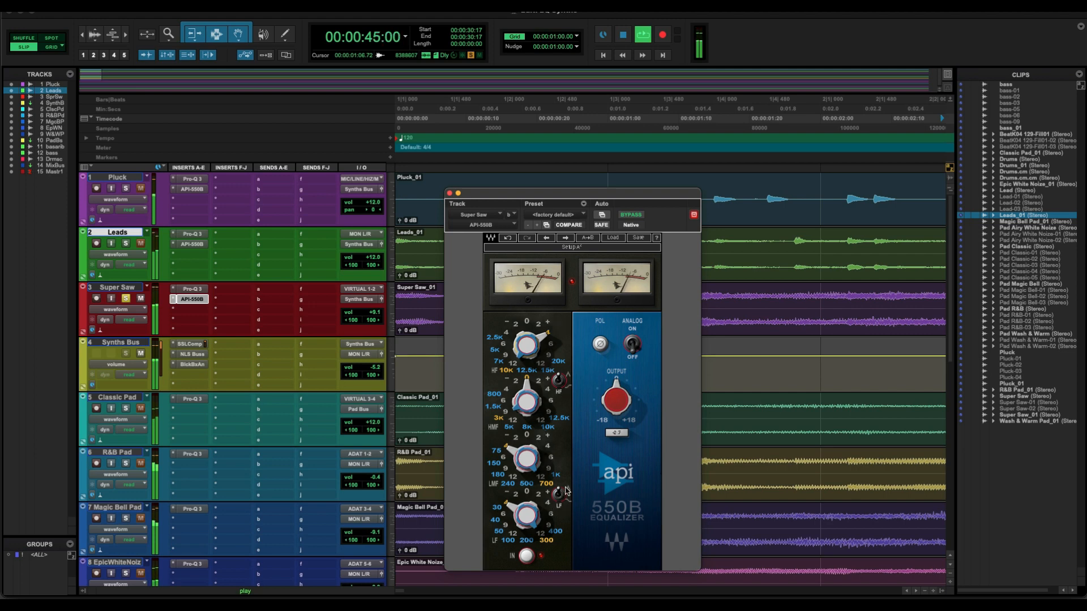
mouse_move(544, 327)
scroll(543, 328, down, 1)
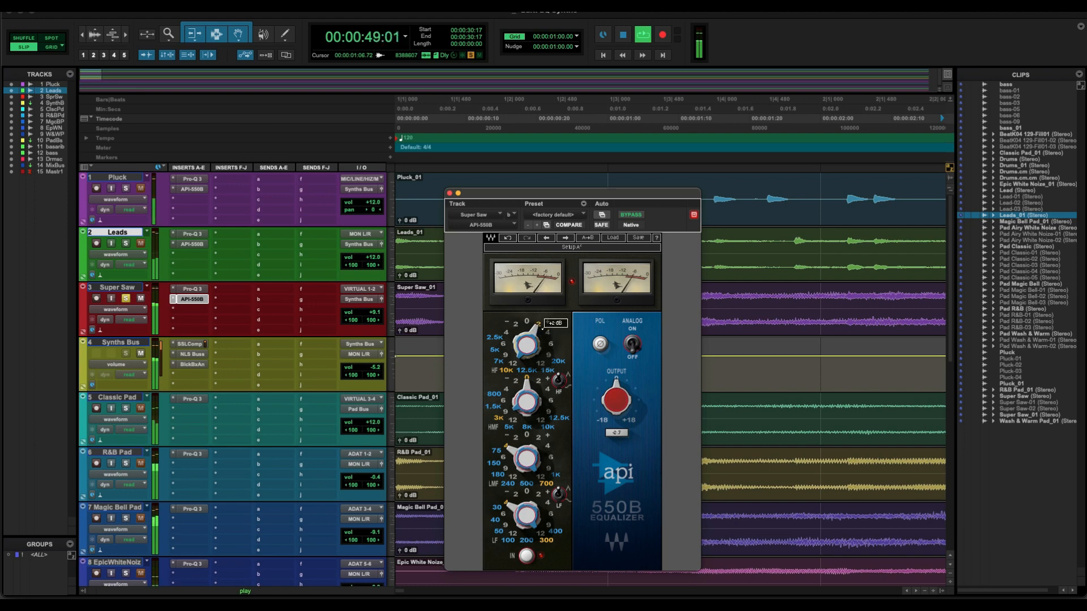
scroll(544, 327, up, 1)
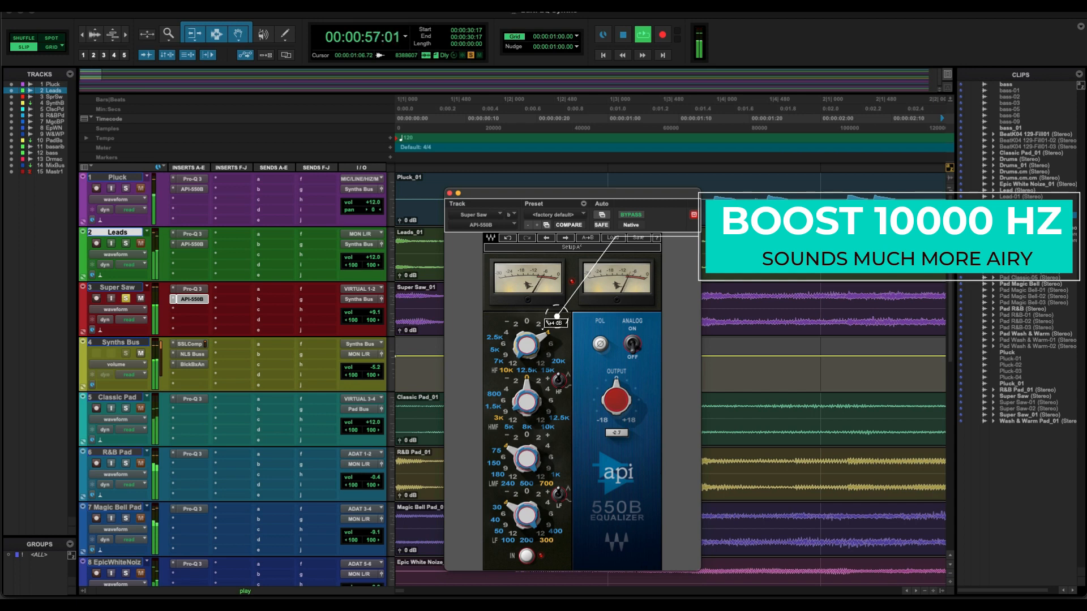
scroll(543, 328, down, 1)
scroll(544, 327, up, 1)
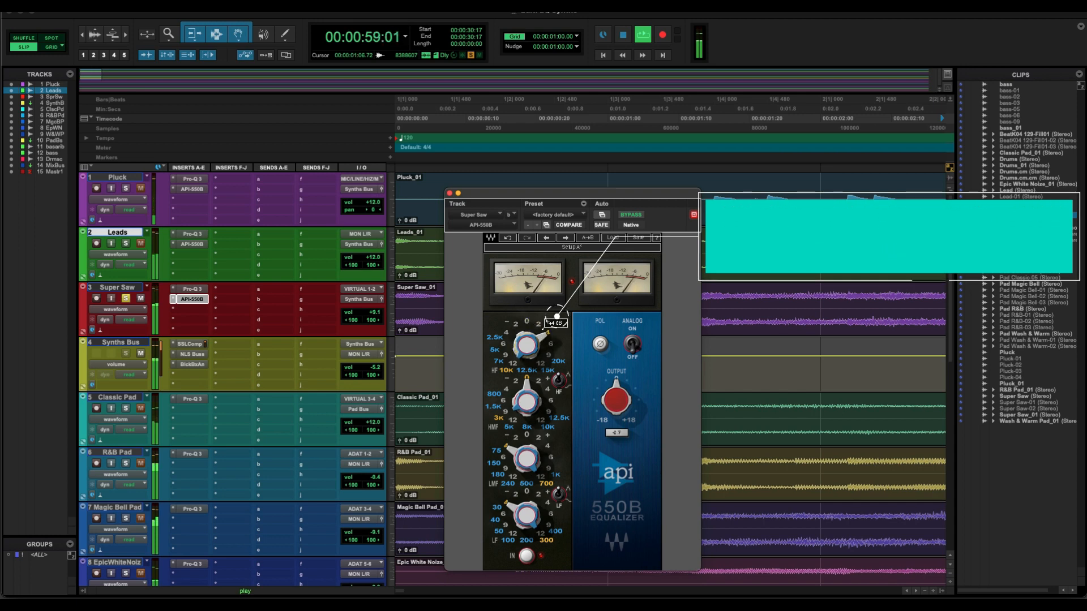
scroll(544, 328, down, 1)
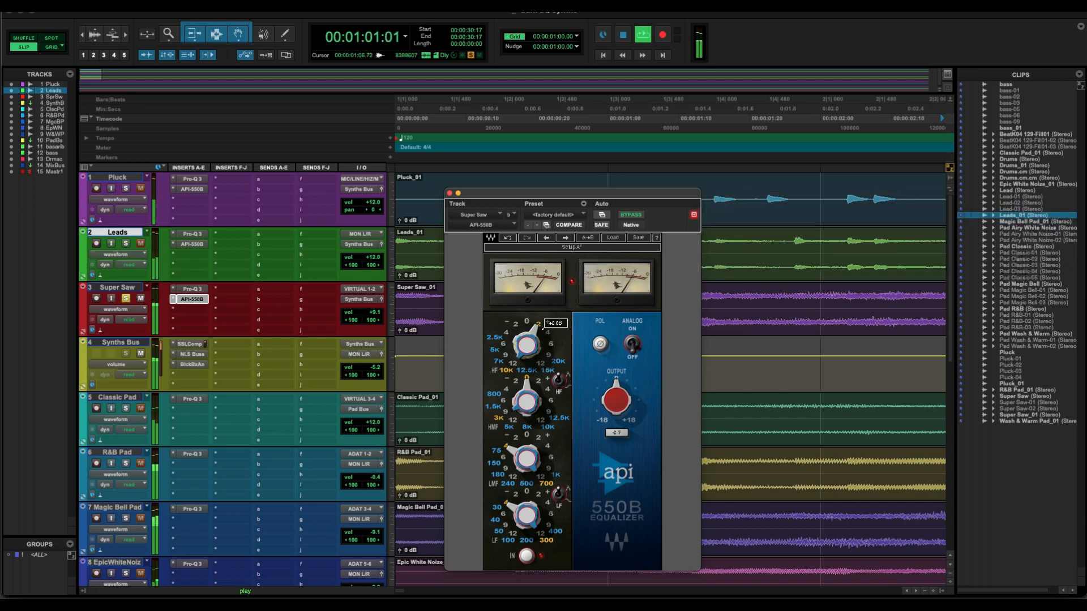
scroll(544, 327, up, 1)
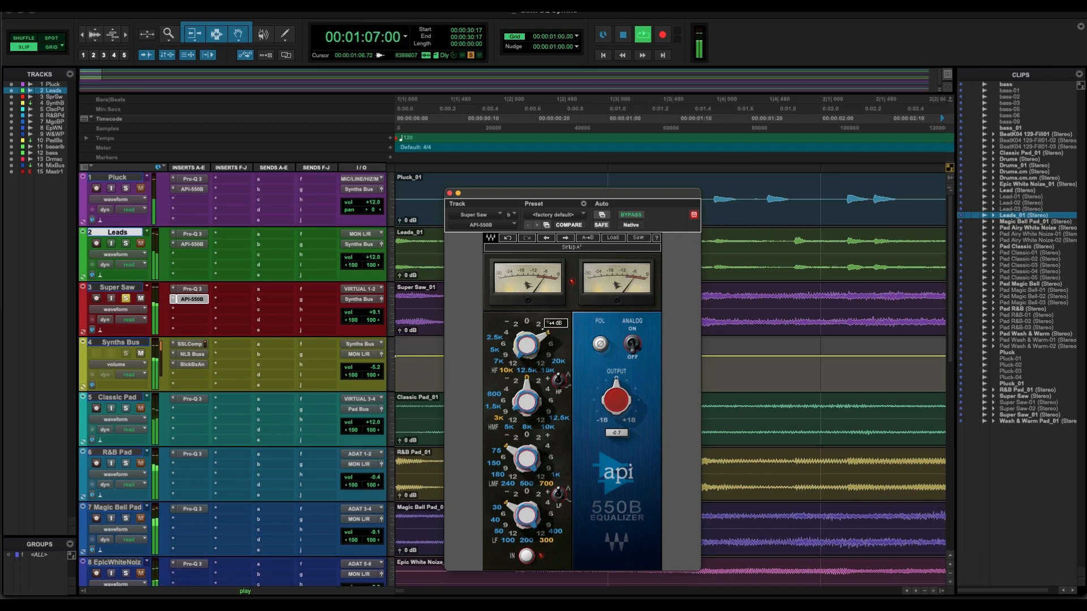
scroll(544, 327, down, 1)
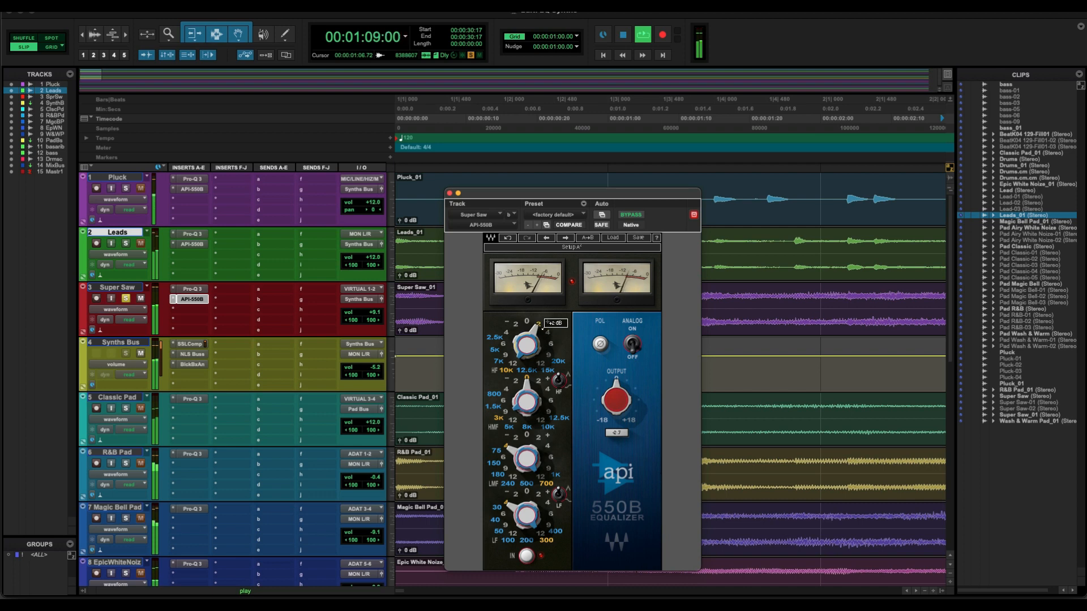
- Compare the Super Saw track's API-550B bypassed and active, set its high band boost to 4 dB, and stop playback
click(637, 216)
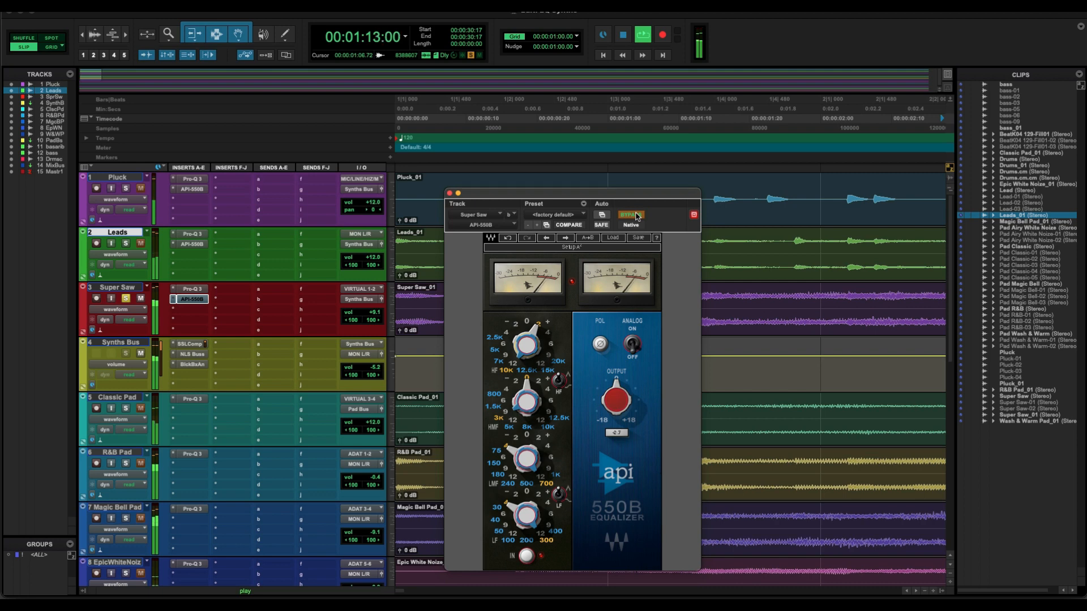
click(637, 215)
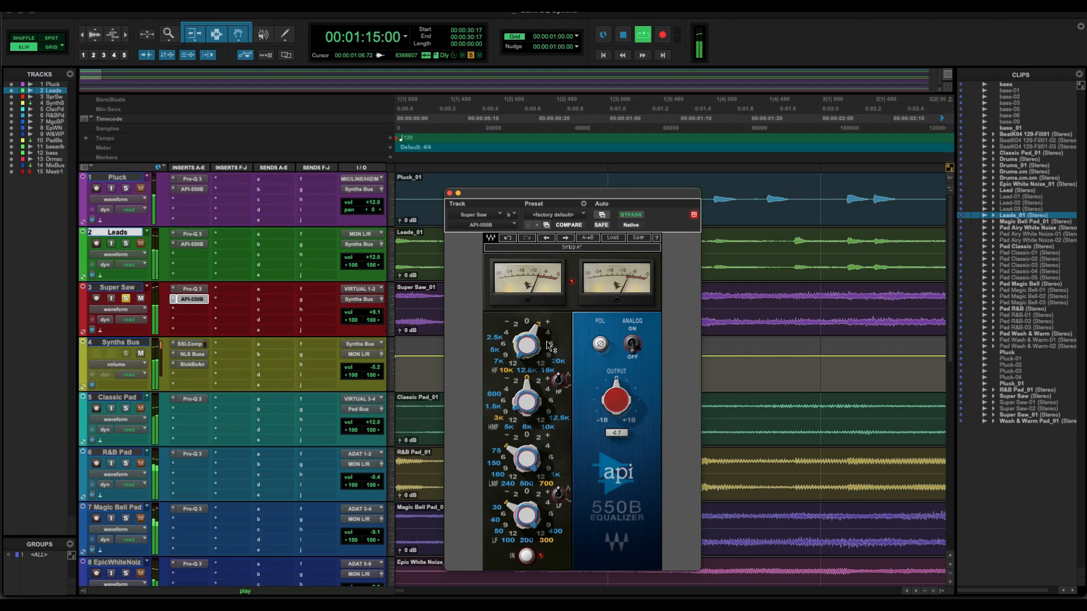
drag(538, 329, 543, 329)
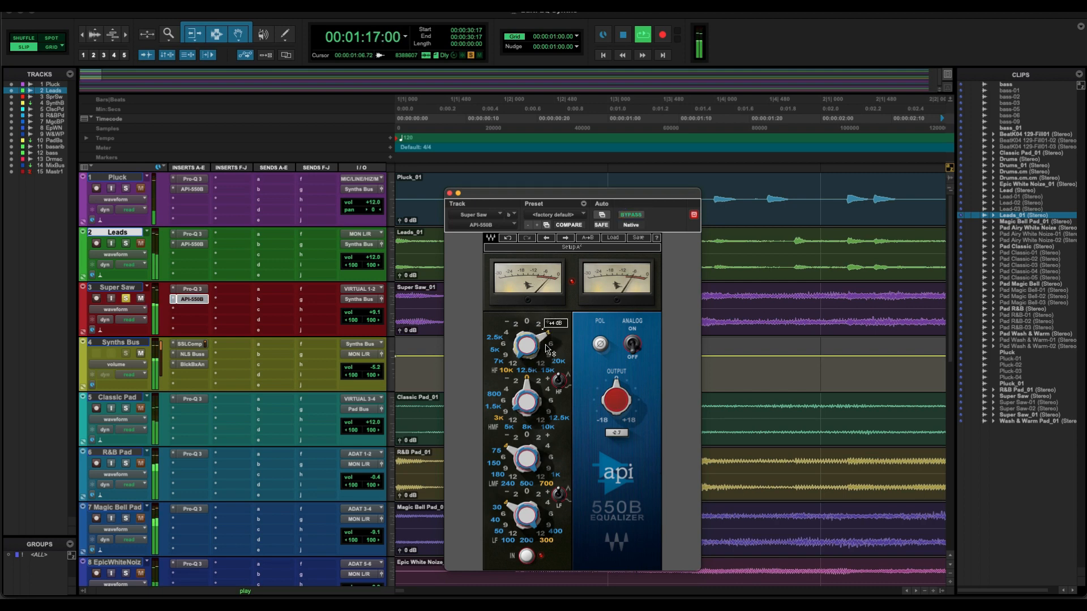
click(631, 216)
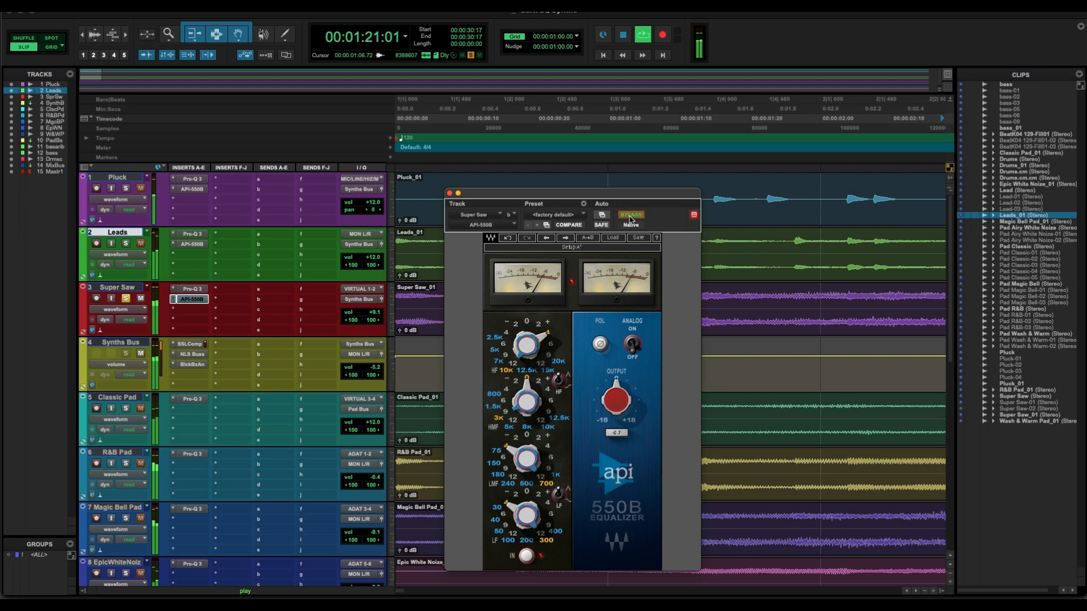
click(630, 217)
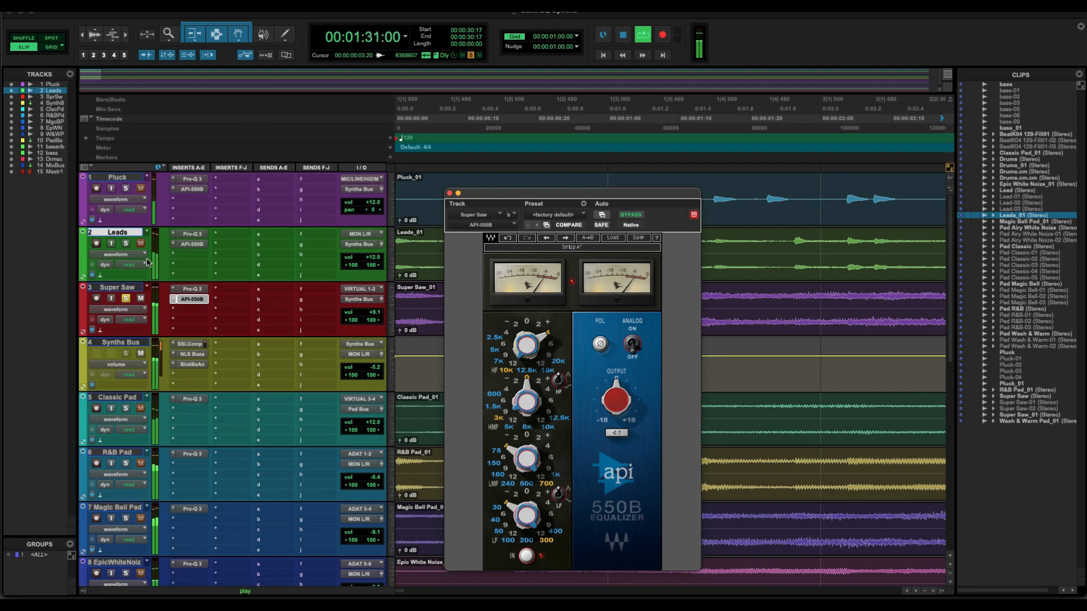
click(622, 34)
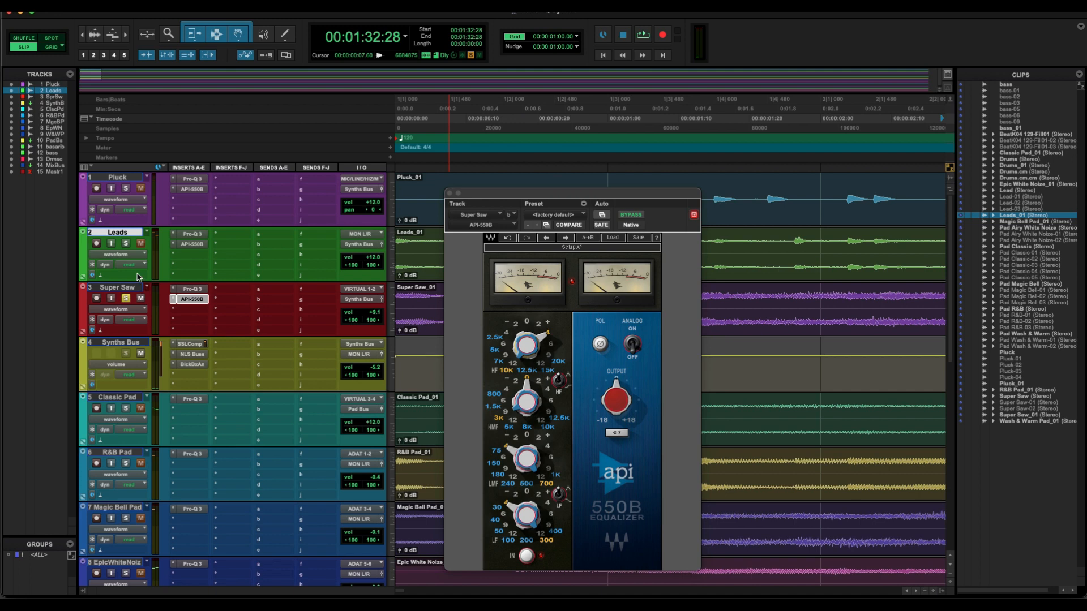
- Play the soloed Pluck, Leads and Super Saw tracks together from the start and briefly view the Super Saw track's API-550B
click(642, 34)
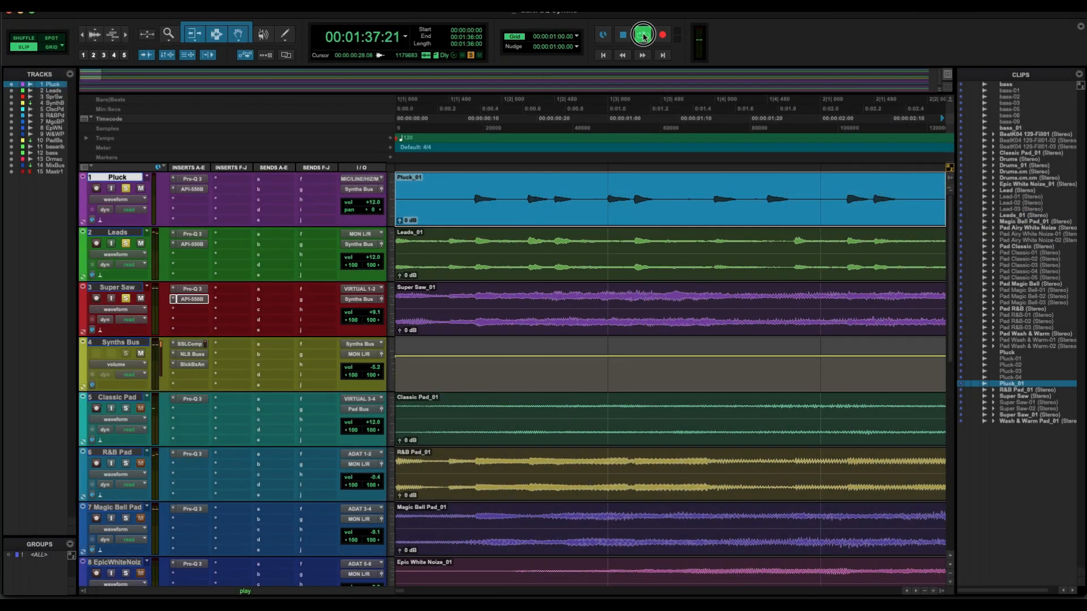
click(643, 34)
click(642, 35)
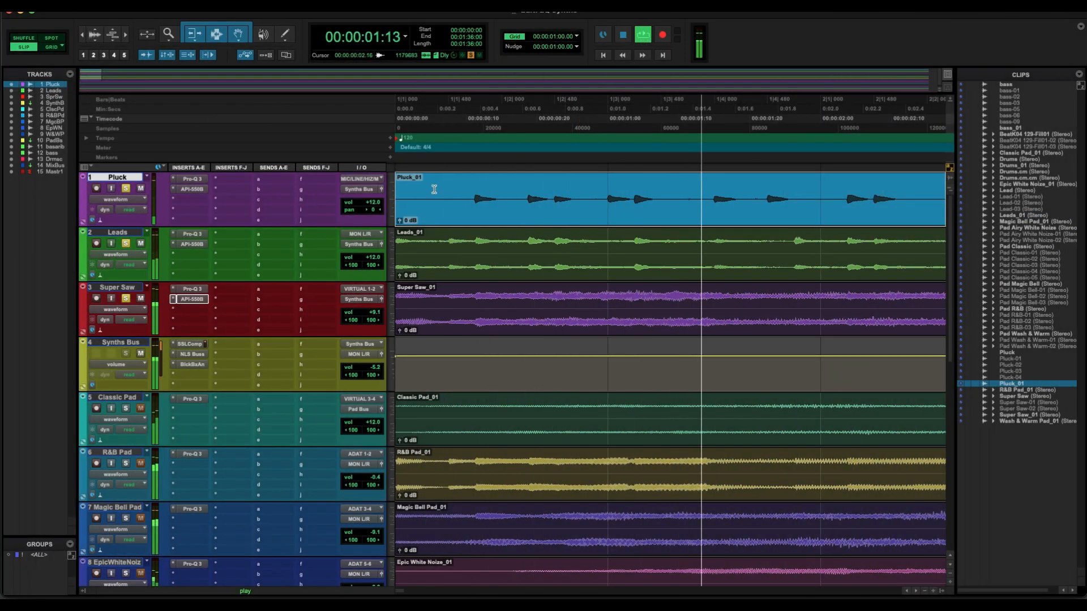
click(192, 299)
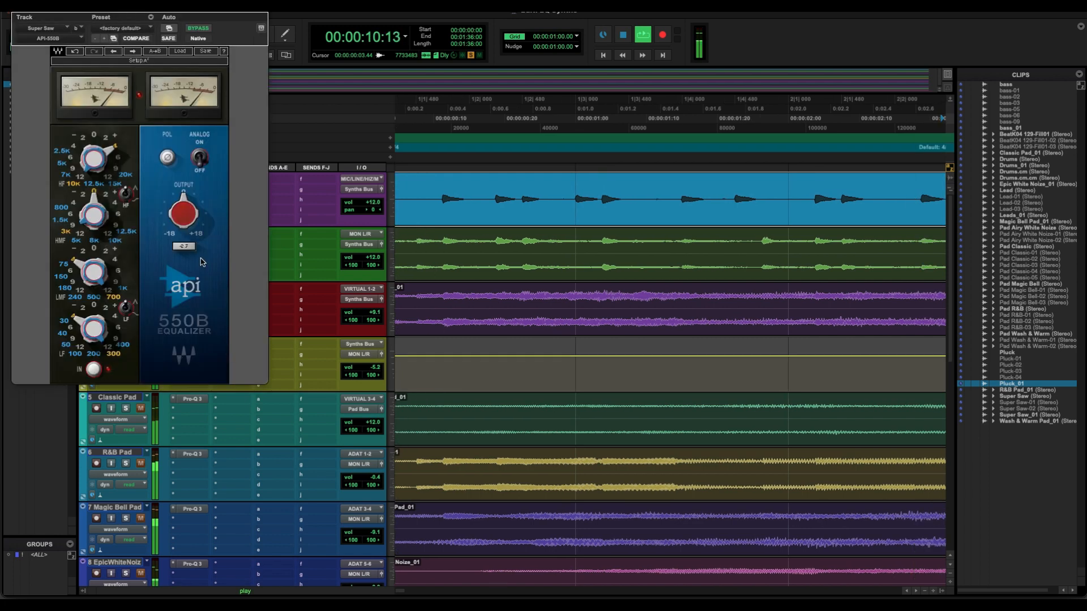
click(19, 13)
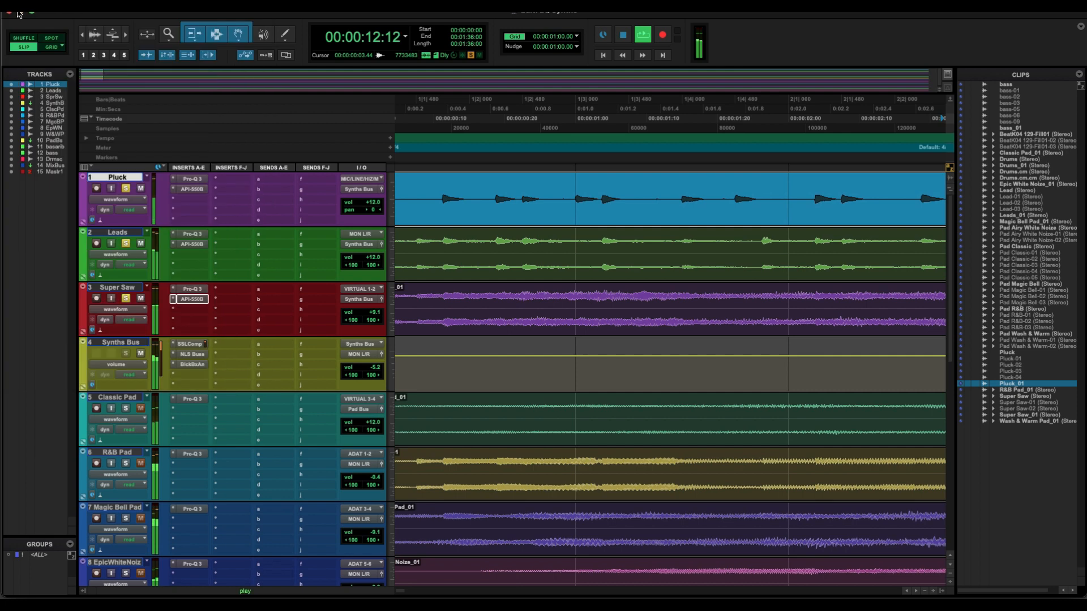
- Compare the Pluck, Leads and Super Saw tracks during playback with their Pro-Q 3 and API-550B inserts bypassed and active
super+click(191, 300)
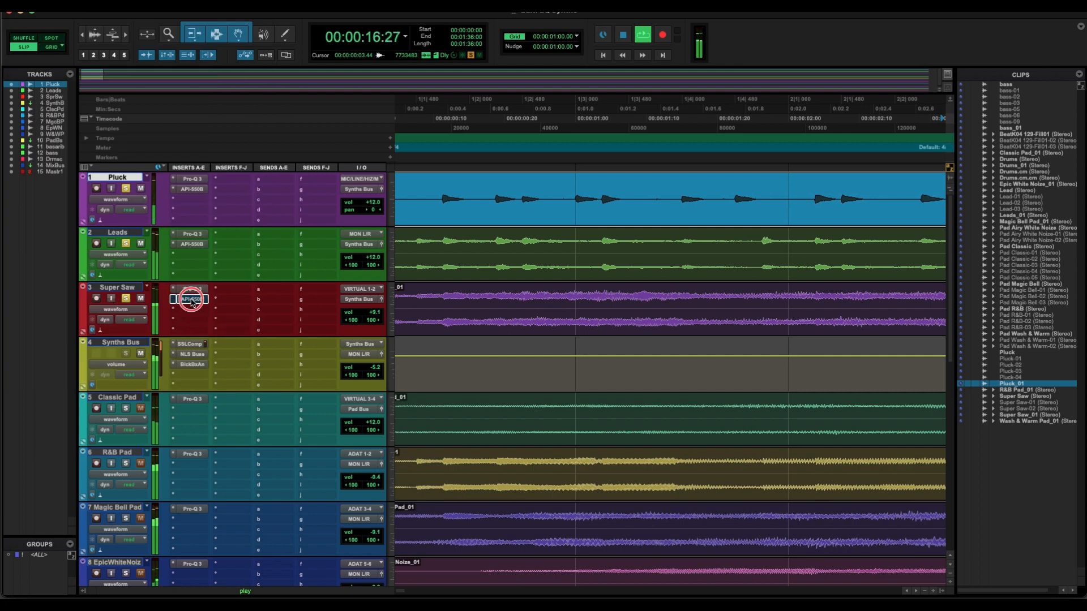
super+click(199, 245)
super+click(199, 192)
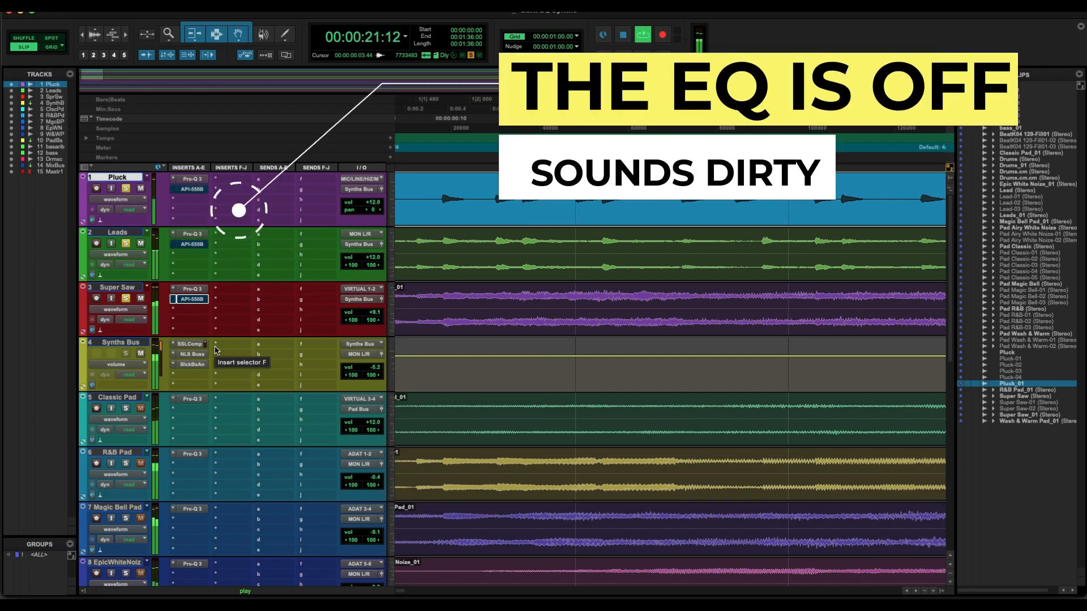
super+click(199, 290)
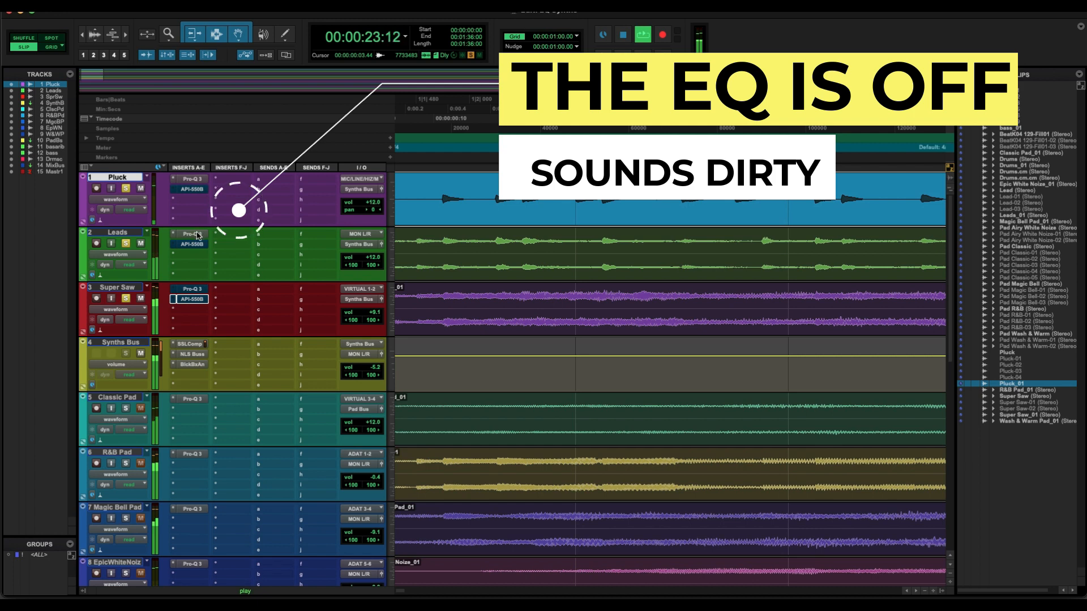
super+click(199, 235)
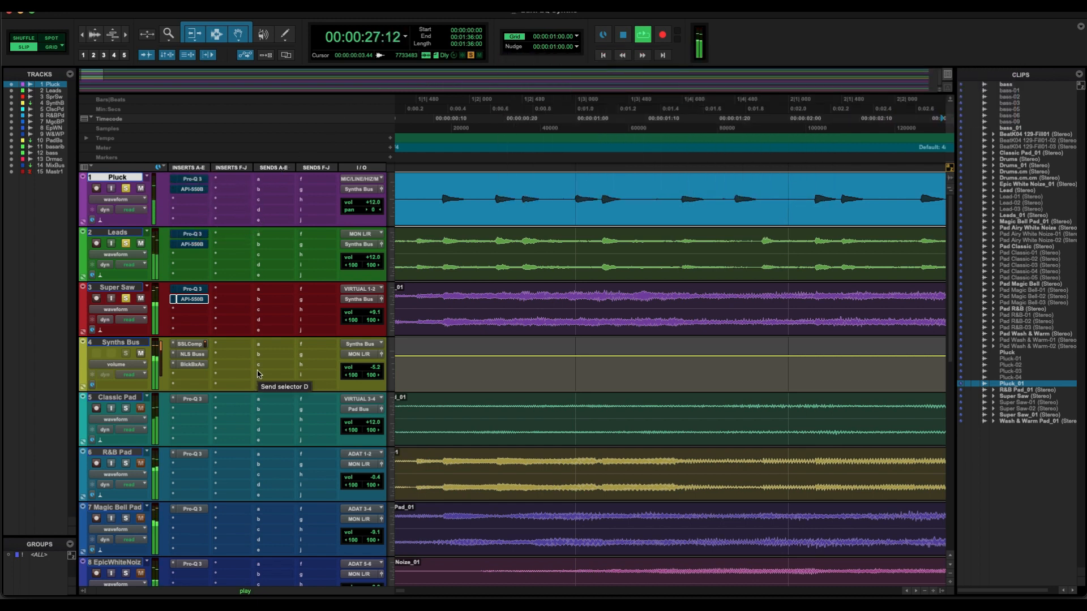
super+click(200, 289)
super+click(195, 245)
super+click(196, 235)
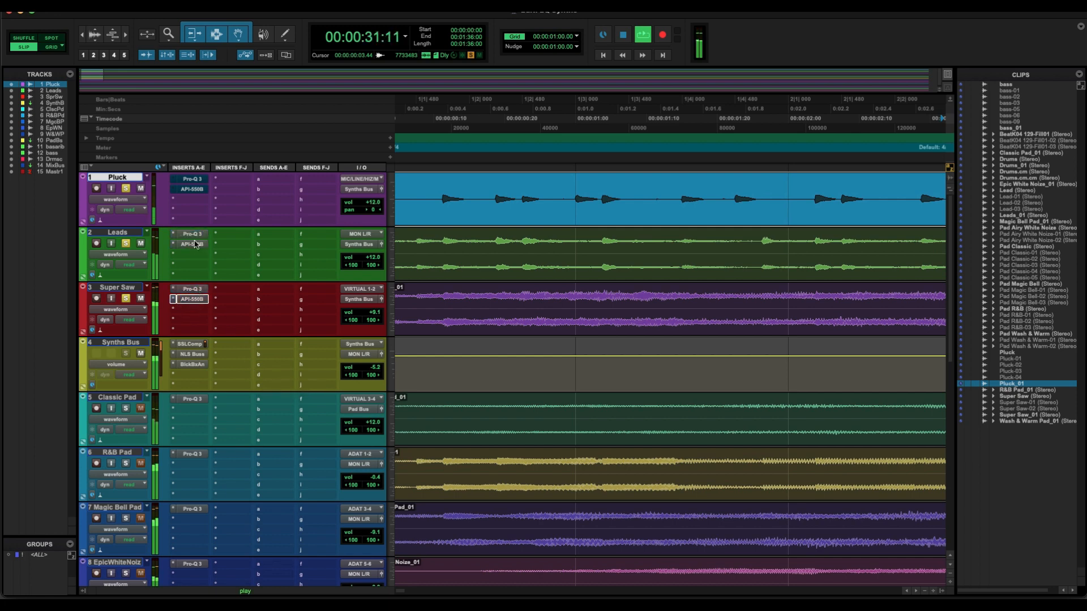
super+click(191, 189)
super+click(192, 179)
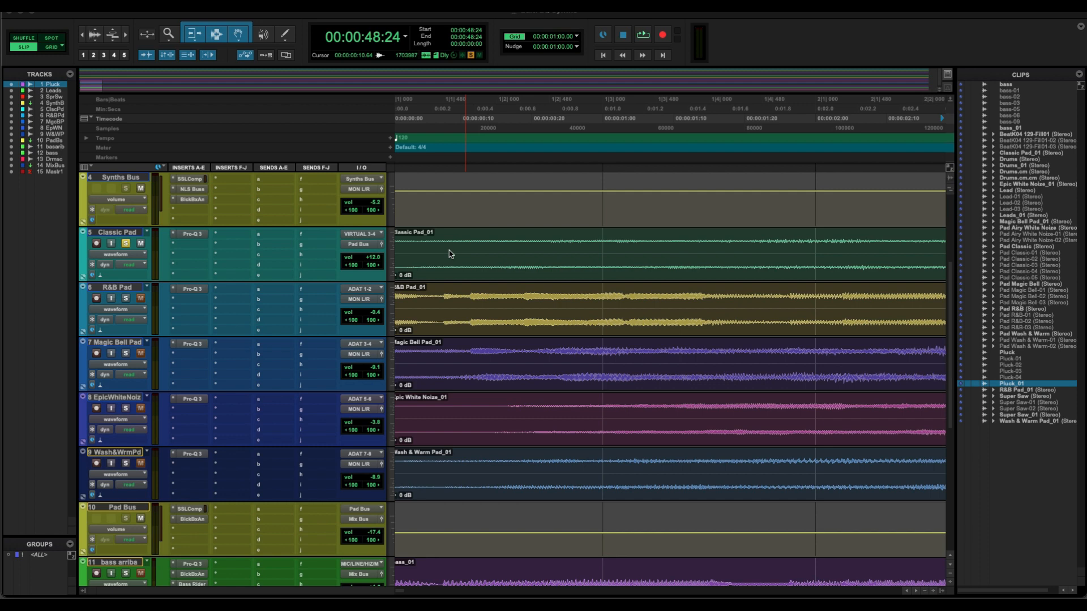
- Select the Classic Pad_01 clip and play the soloed Classic Pad track from the start
click(642, 34)
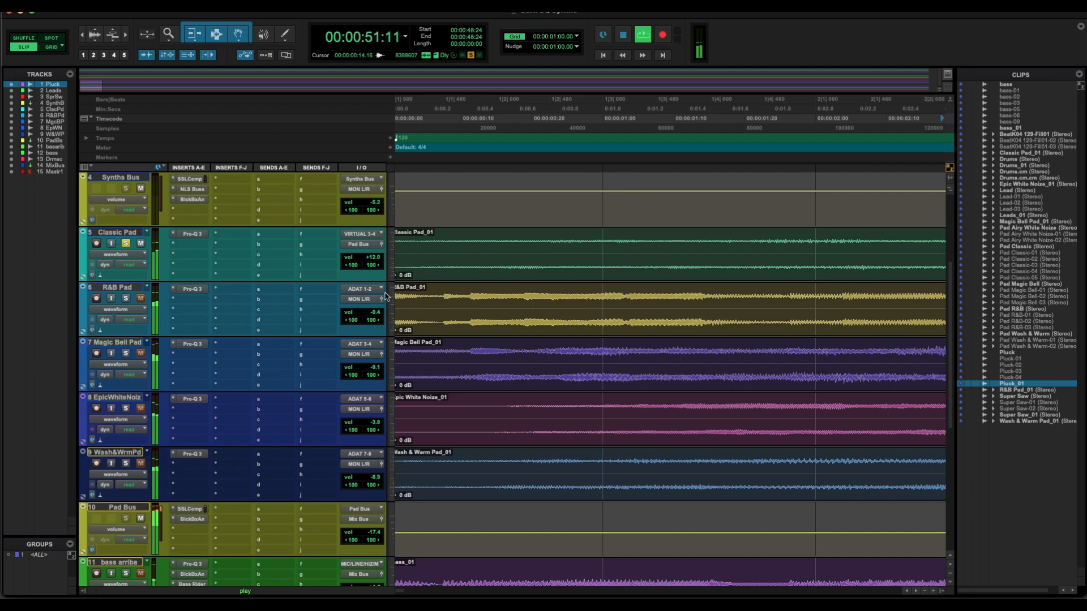
click(520, 271)
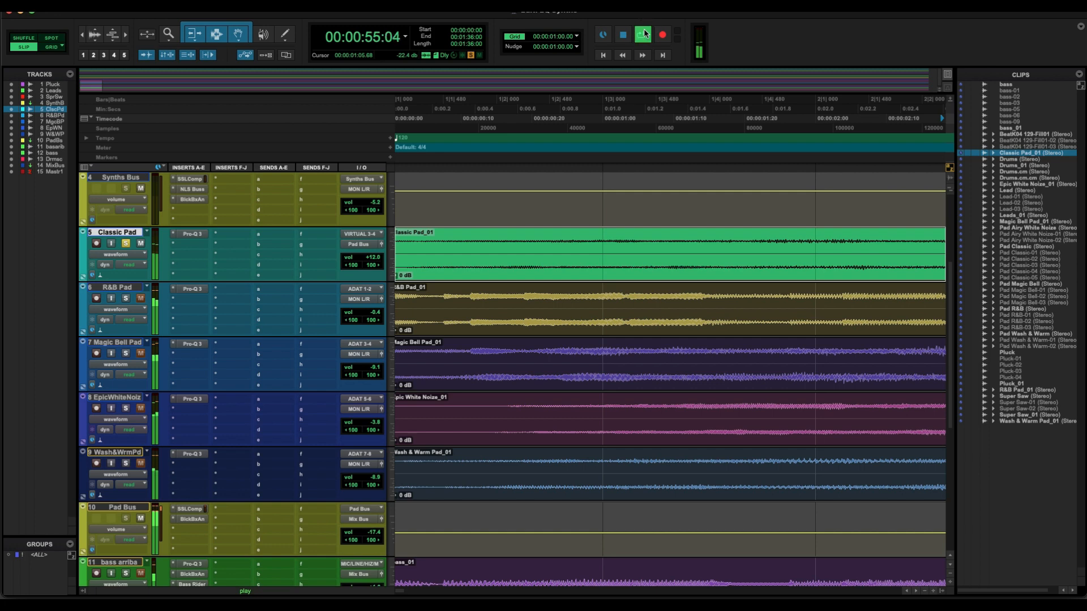
click(645, 34)
click(644, 34)
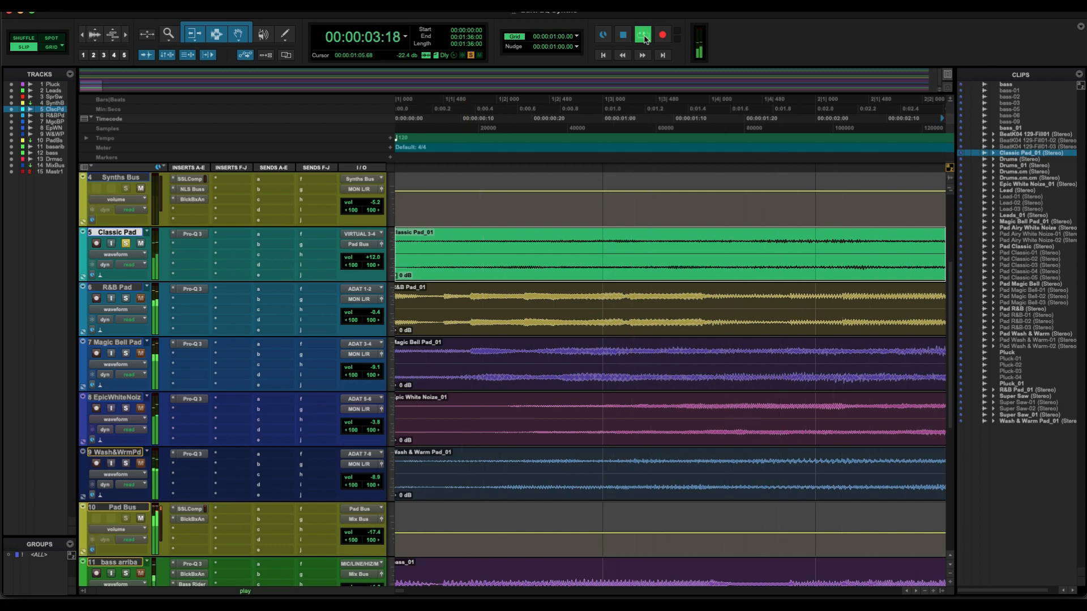
- Open the Classic Pad track's Pro-Q 3 and add a 24 dB/oct low cut at about 100 Hz
click(193, 236)
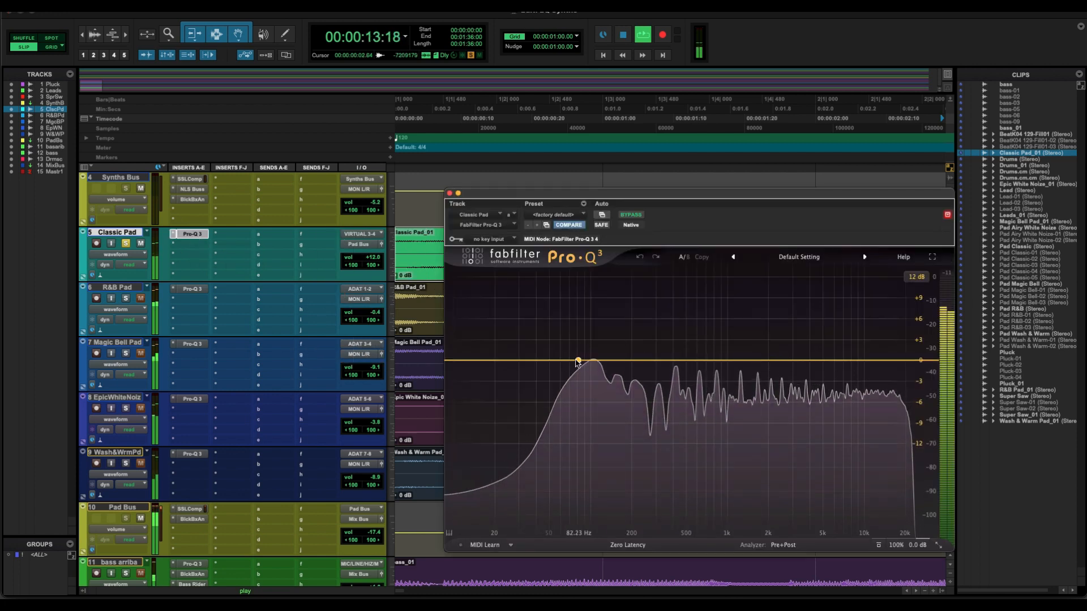
click(552, 361)
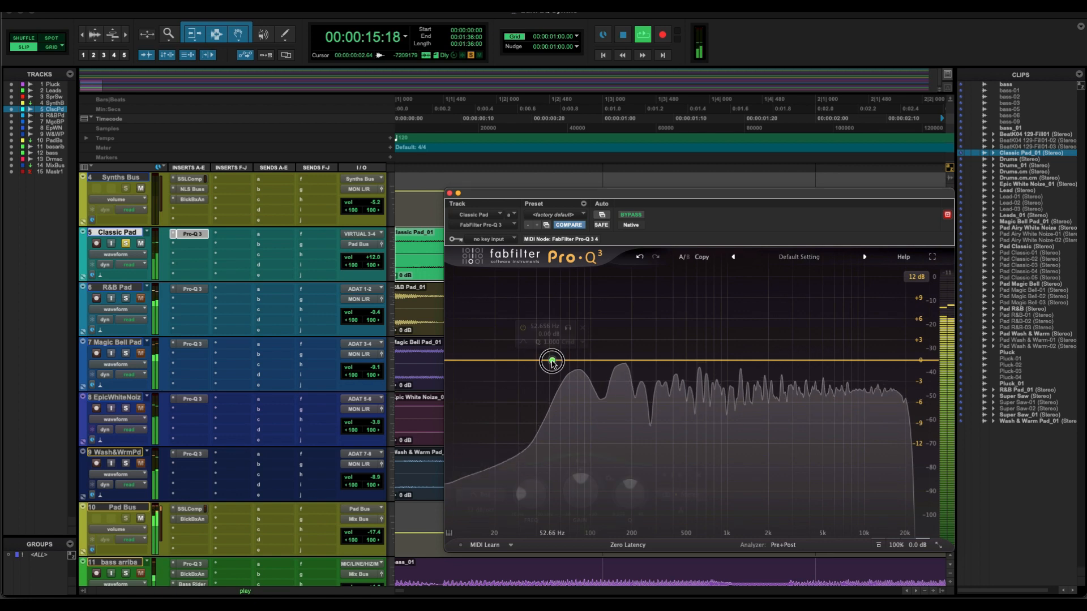
click(473, 494)
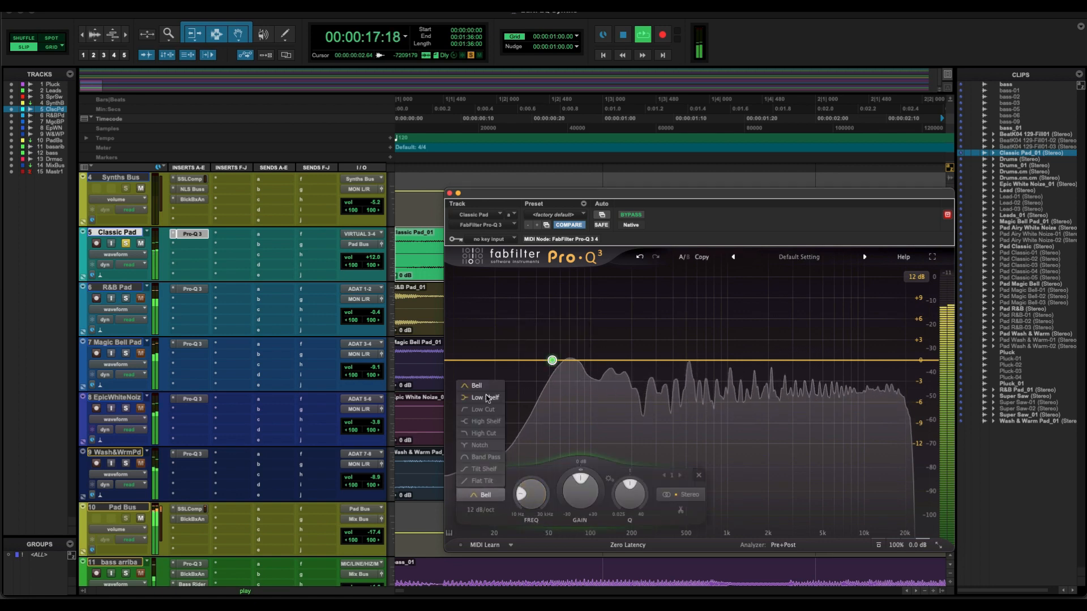
click(482, 409)
click(482, 510)
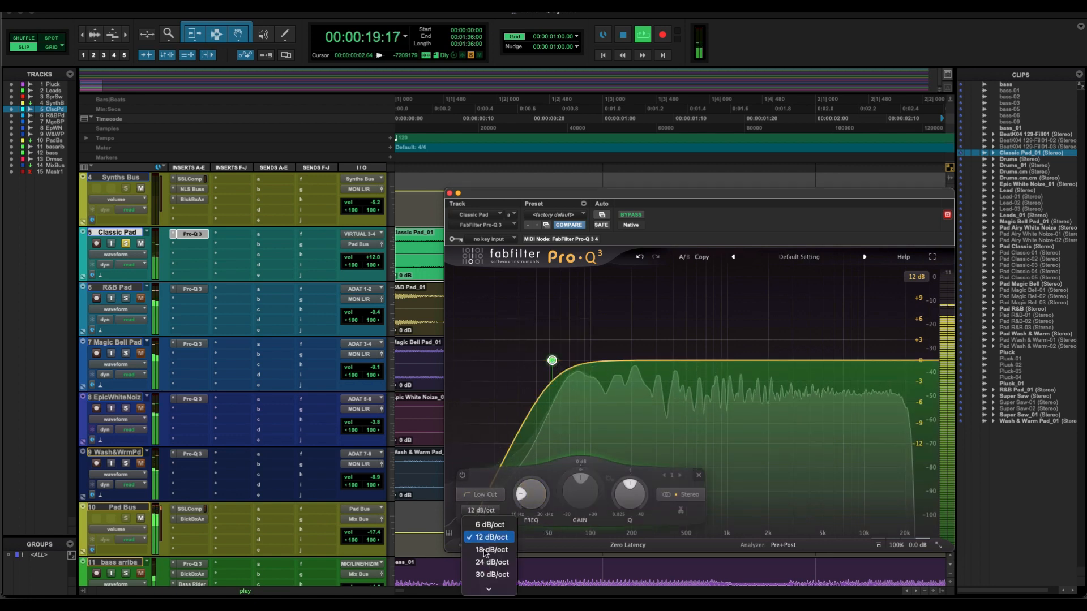
click(491, 562)
mouse_move(554, 361)
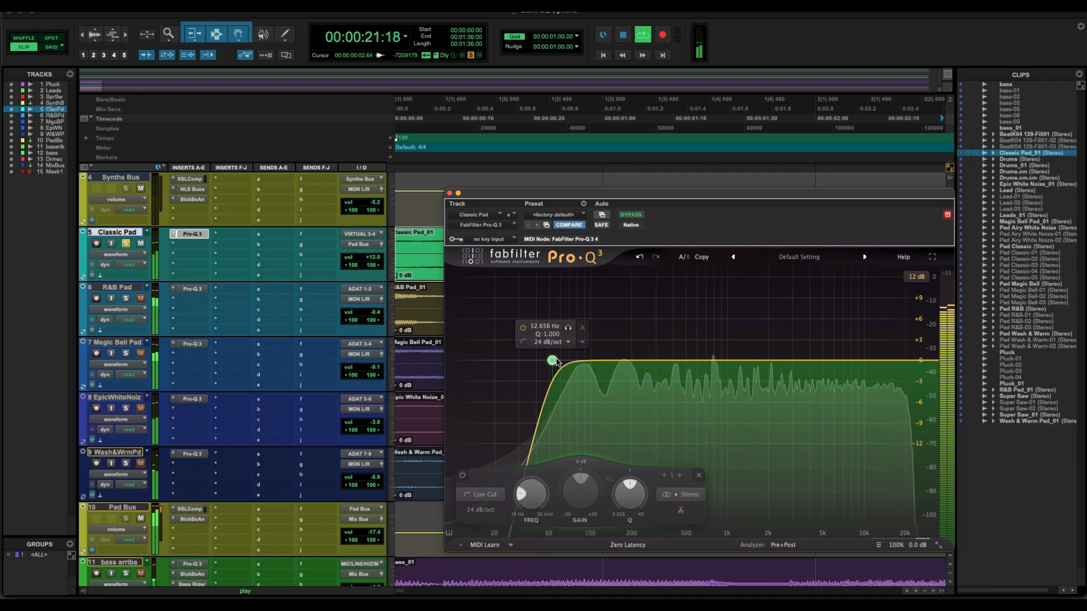
drag(554, 362, 598, 363)
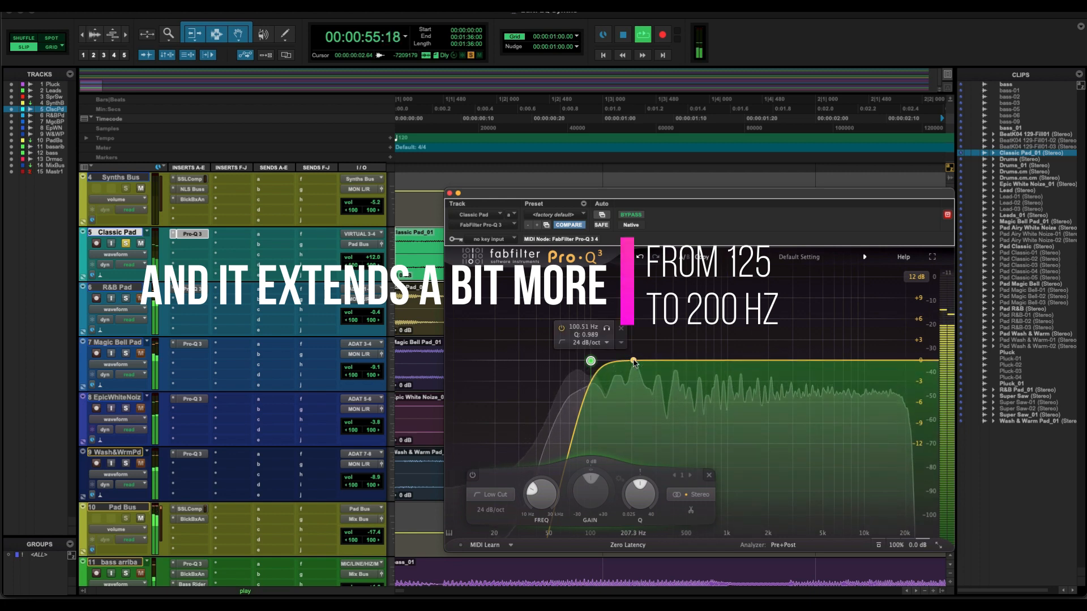
- Add a bell cut of about 1.2 dB at about 192 Hz with Q about 2.3 and make it dynamic
click(633, 361)
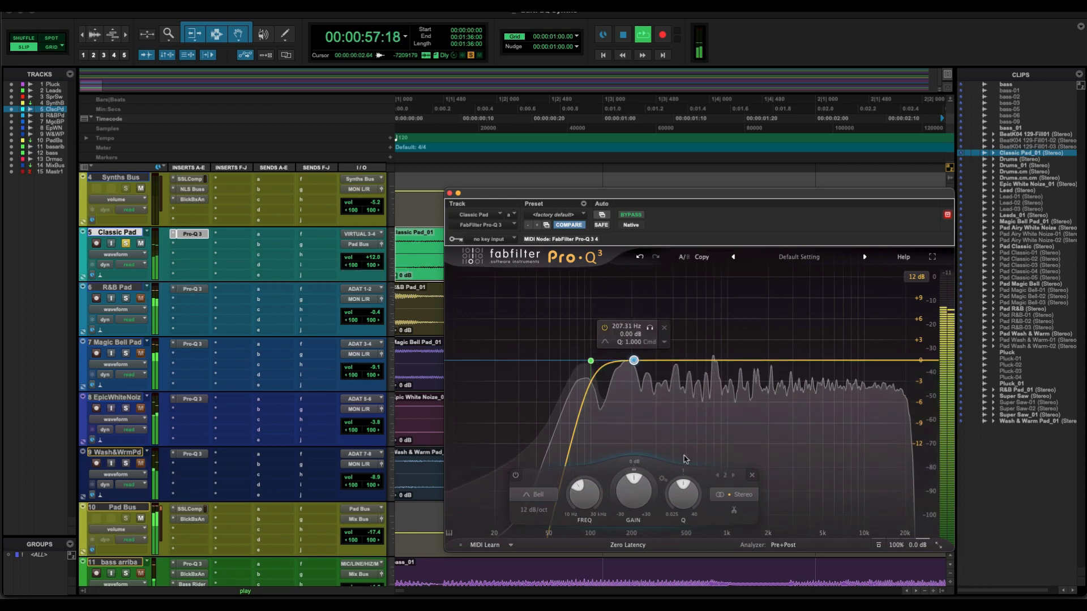
drag(684, 488, 690, 475)
drag(633, 364, 629, 374)
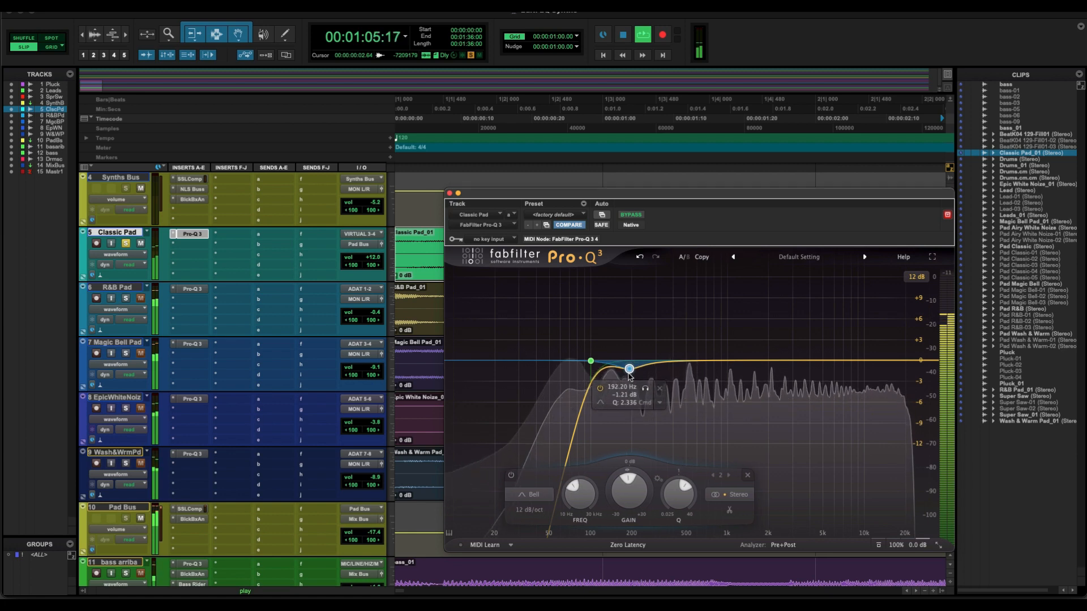
right_click(630, 371)
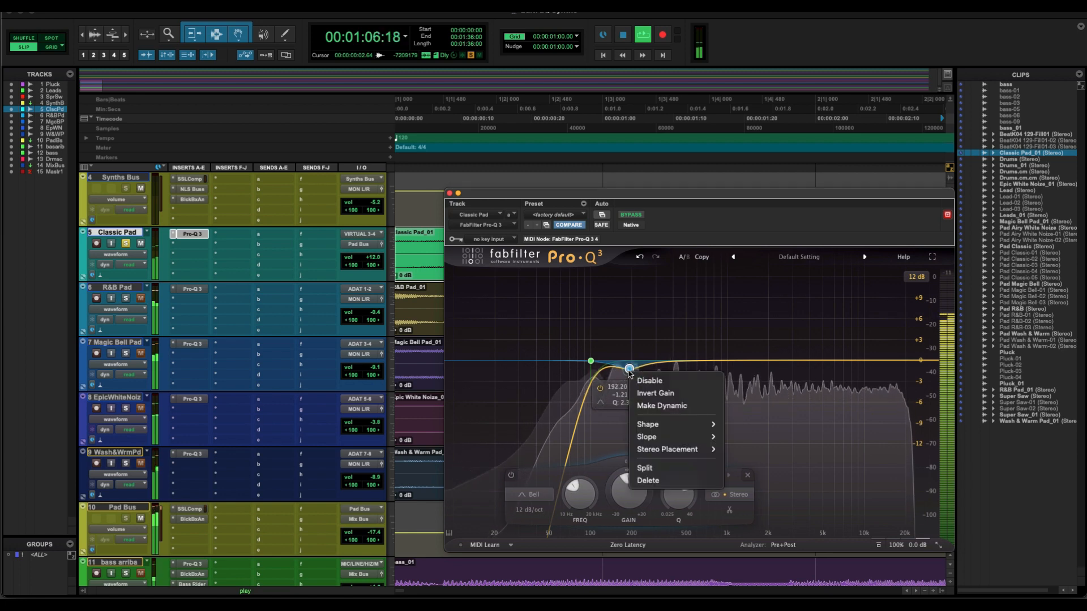
click(658, 407)
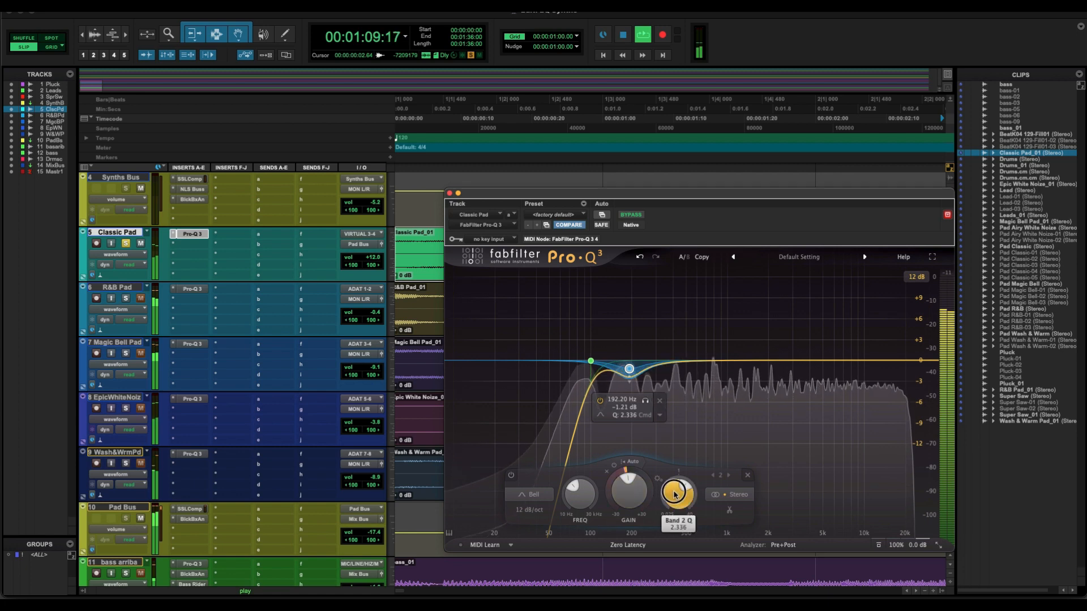
- Narrow the dynamic bell to a Q of about 8.1 and fine-tune it to about 190 Hz and -1.22 dB
scroll(675, 487, up, 5)
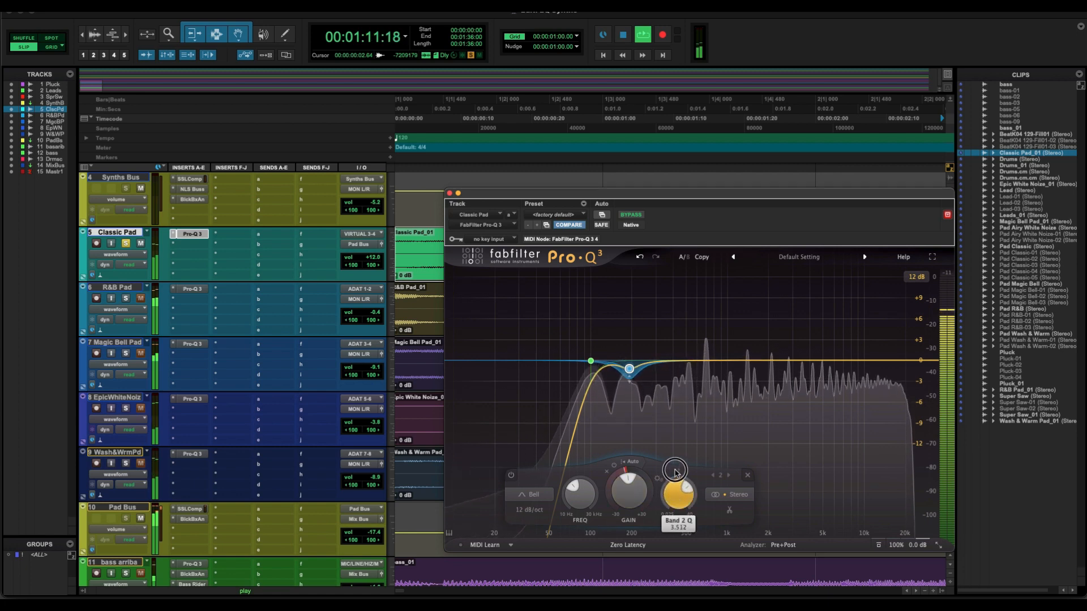
scroll(676, 491, up, 3)
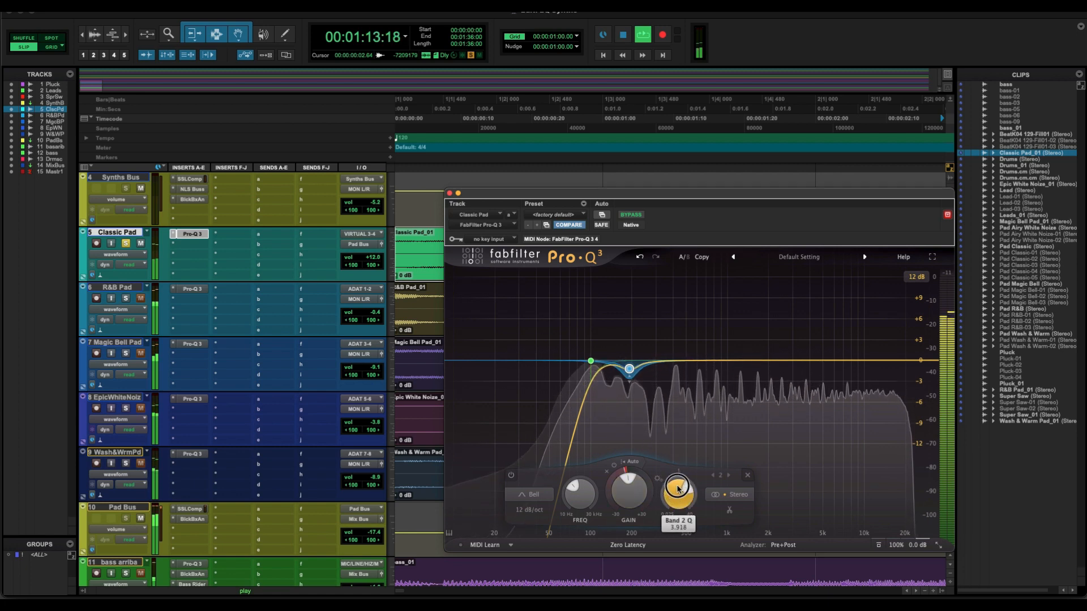
drag(678, 486, 675, 469)
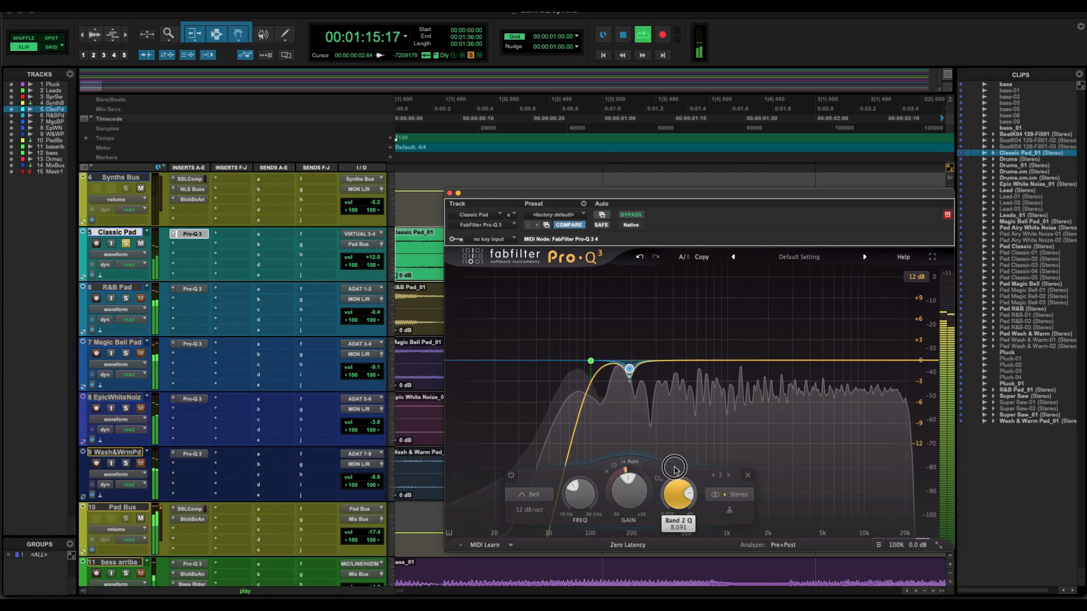
mouse_move(635, 371)
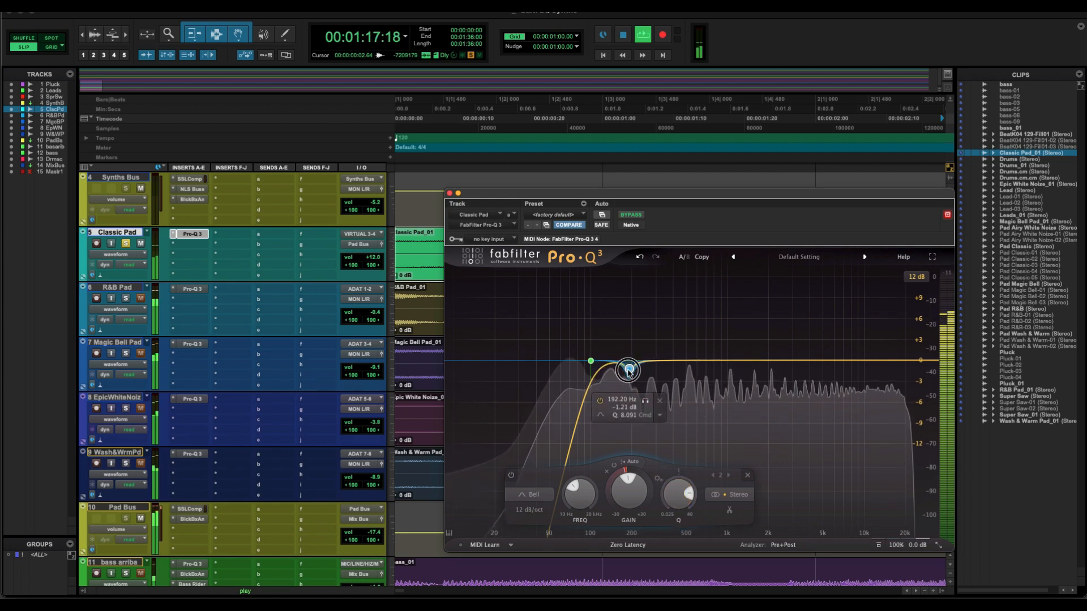
drag(628, 372, 626, 374)
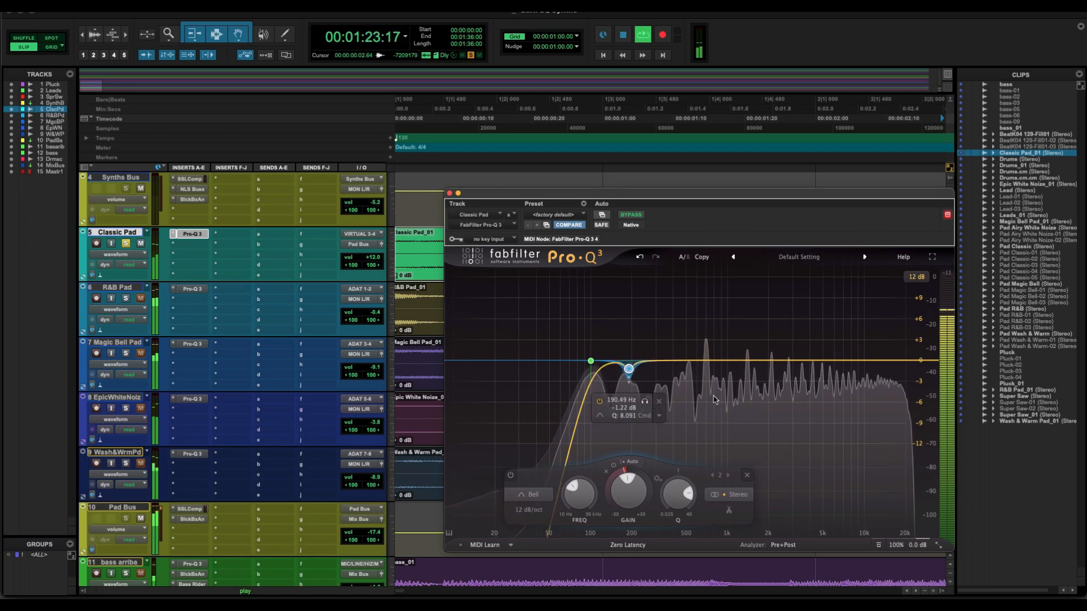
mouse_move(722, 401)
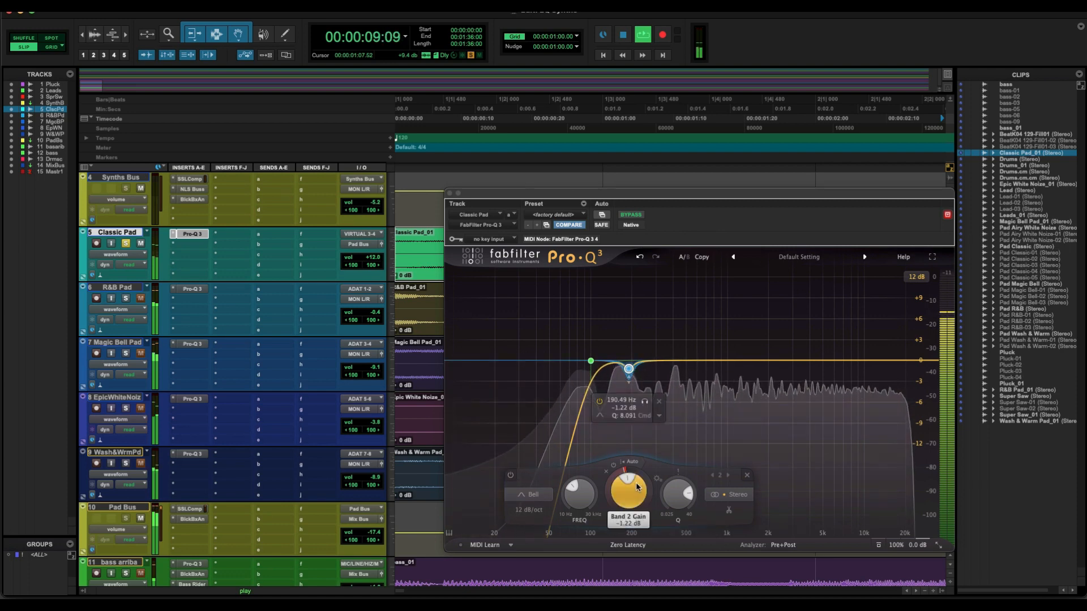
- Add a narrow bell in the 600-700 Hz range with a cut of about 3 dB and a Q of about 6.5
click(701, 362)
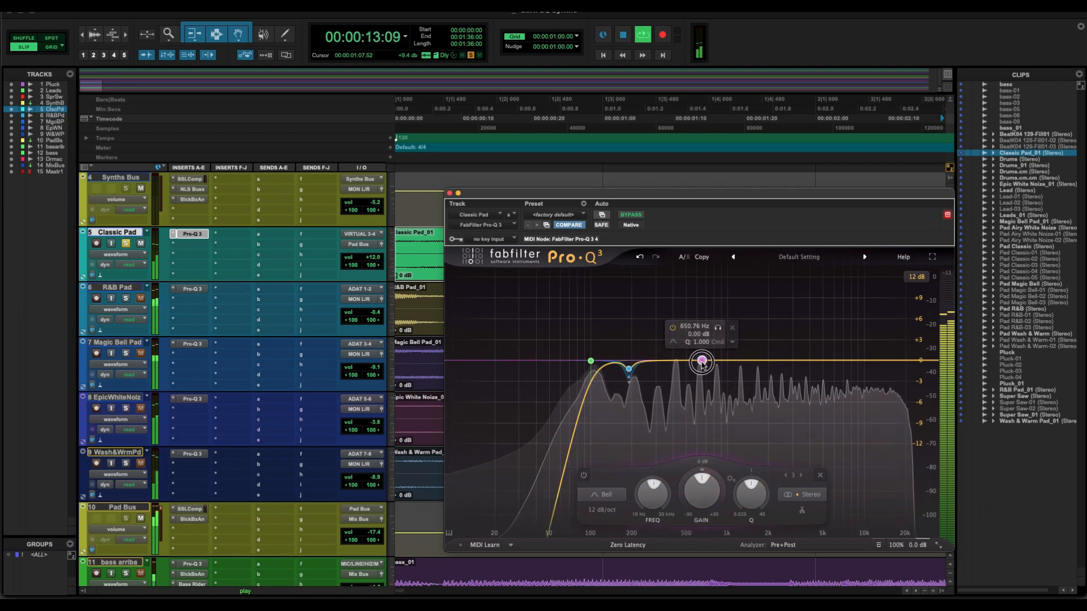
drag(701, 361, 709, 373)
drag(756, 499, 763, 451)
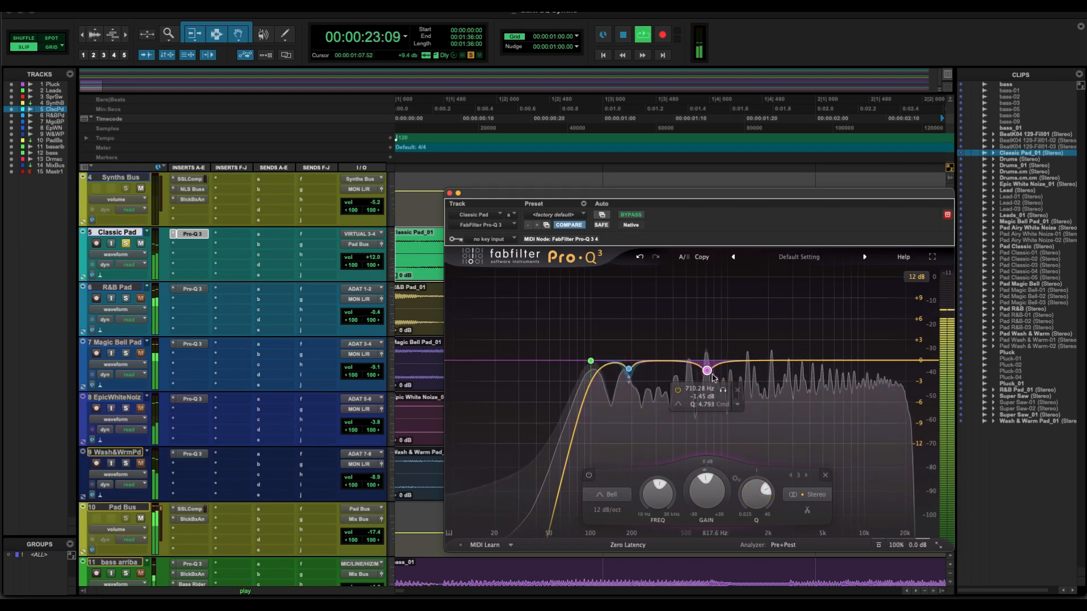
drag(705, 373, 705, 375)
drag(757, 501, 758, 494)
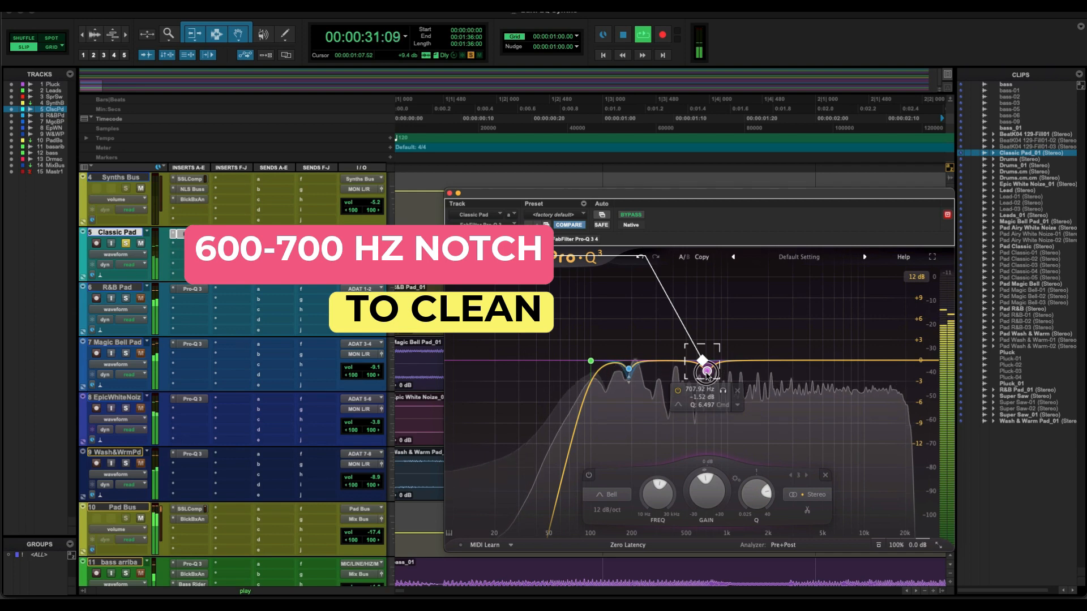
drag(705, 376, 702, 386)
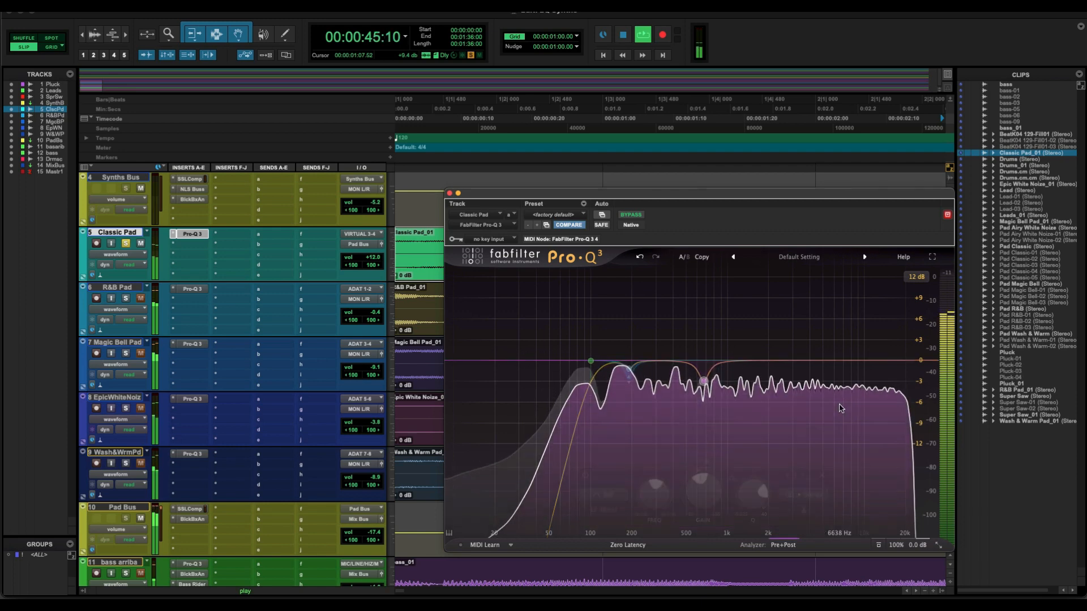
- Add a narrow bell cut of about 2 dB at about 7.8 kHz with a Q of about 13.4
mouse_move(840, 407)
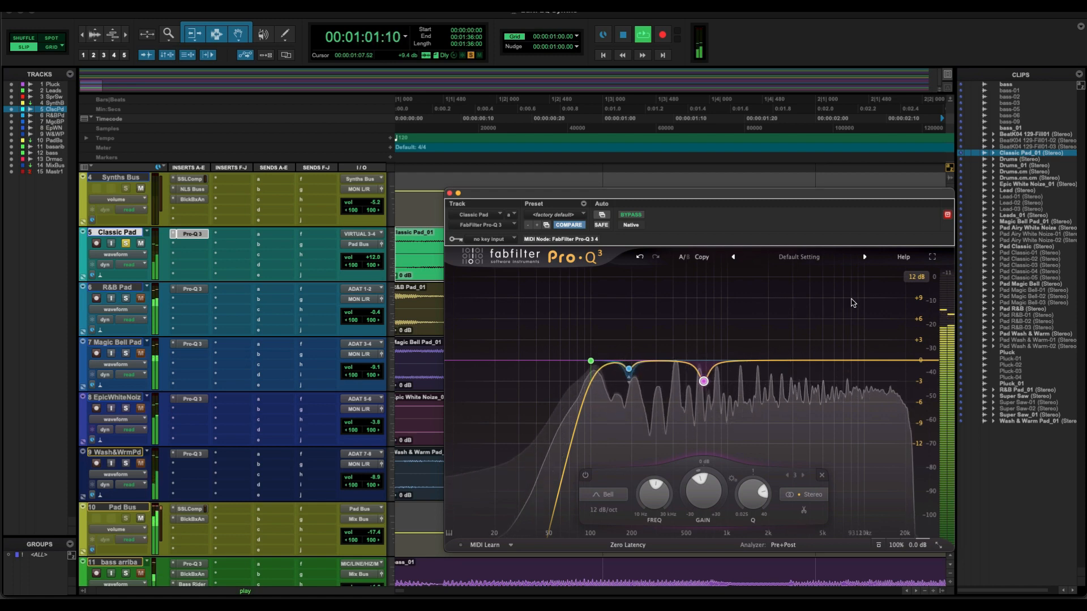
click(830, 360)
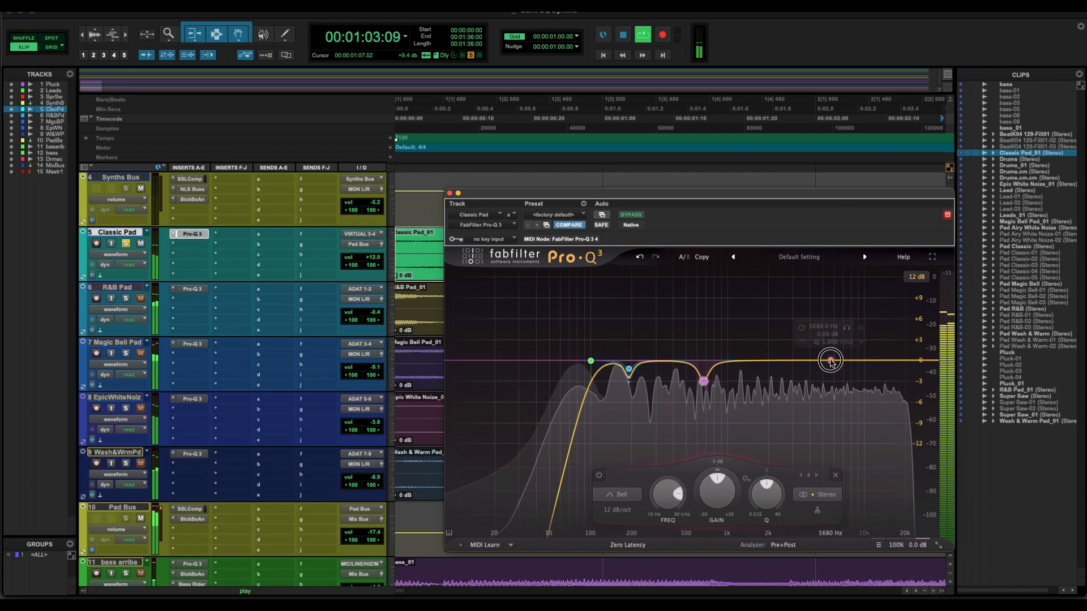
drag(831, 361, 849, 360)
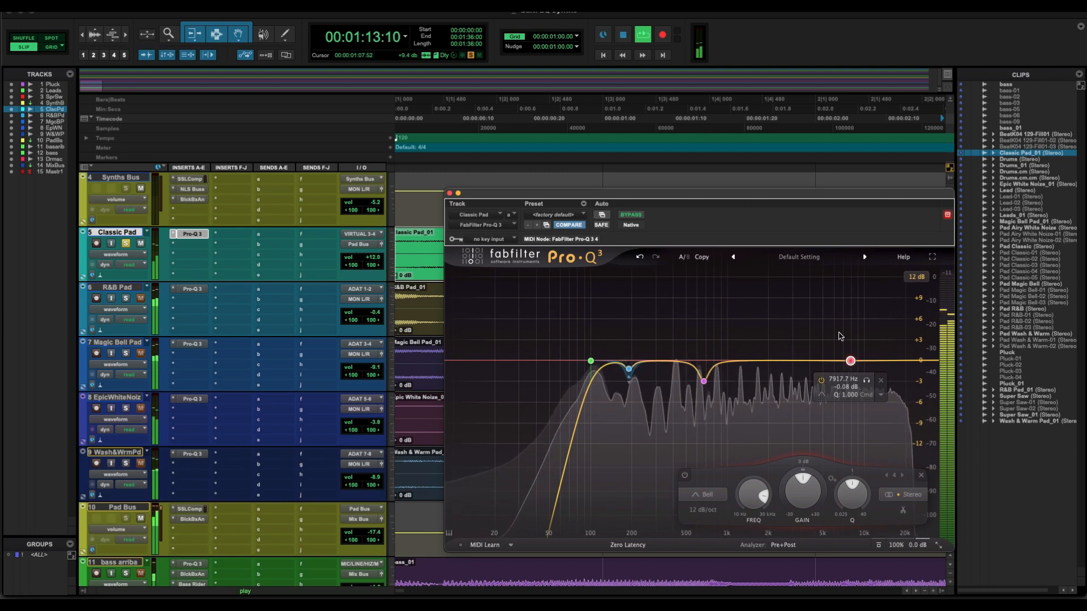
mouse_move(851, 493)
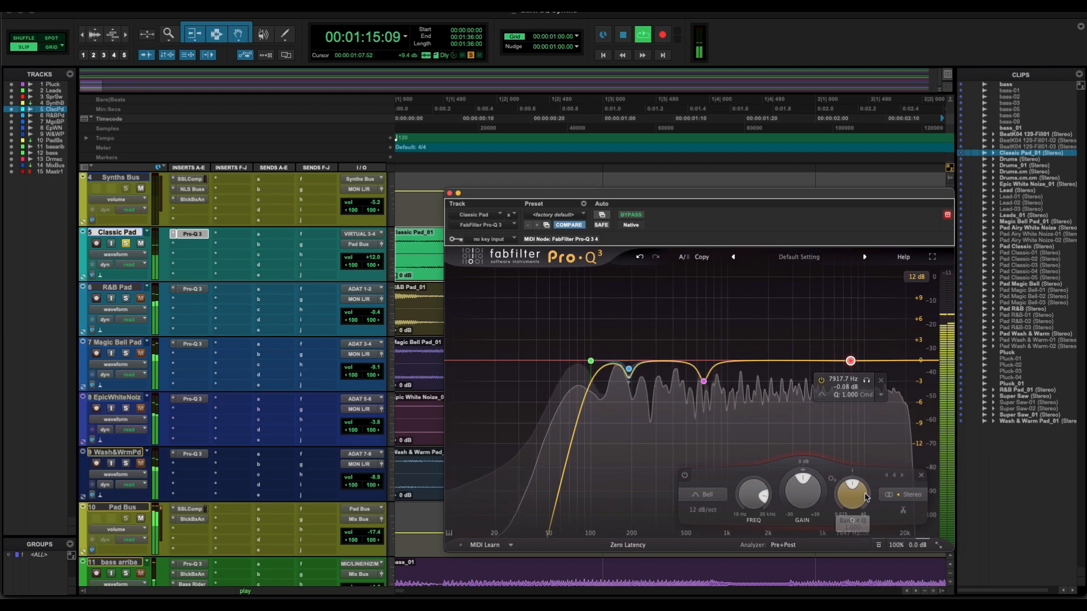
drag(851, 494, 853, 407)
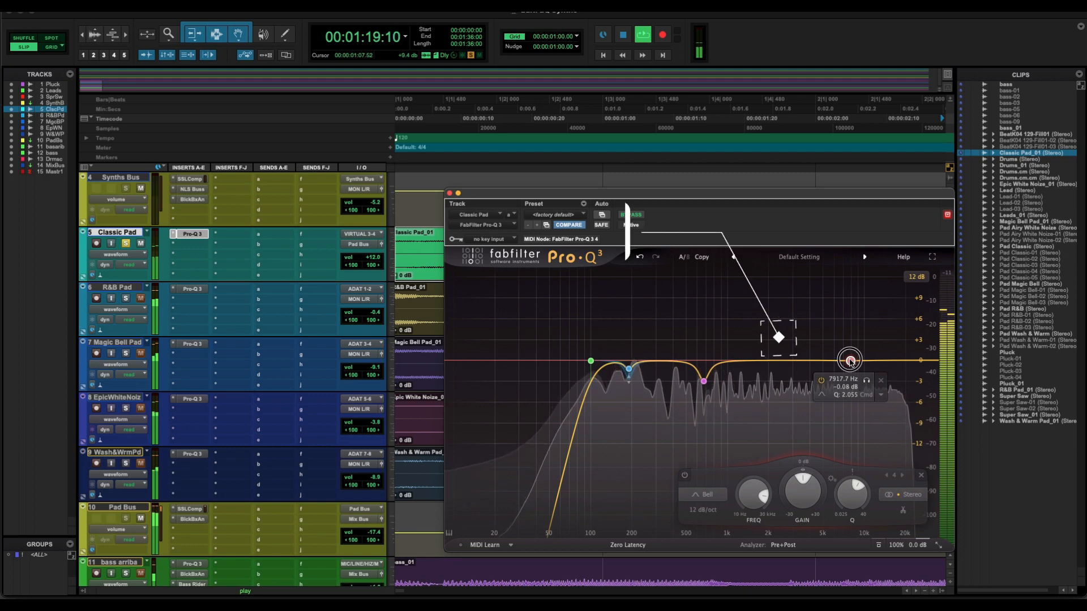
drag(851, 361, 848, 378)
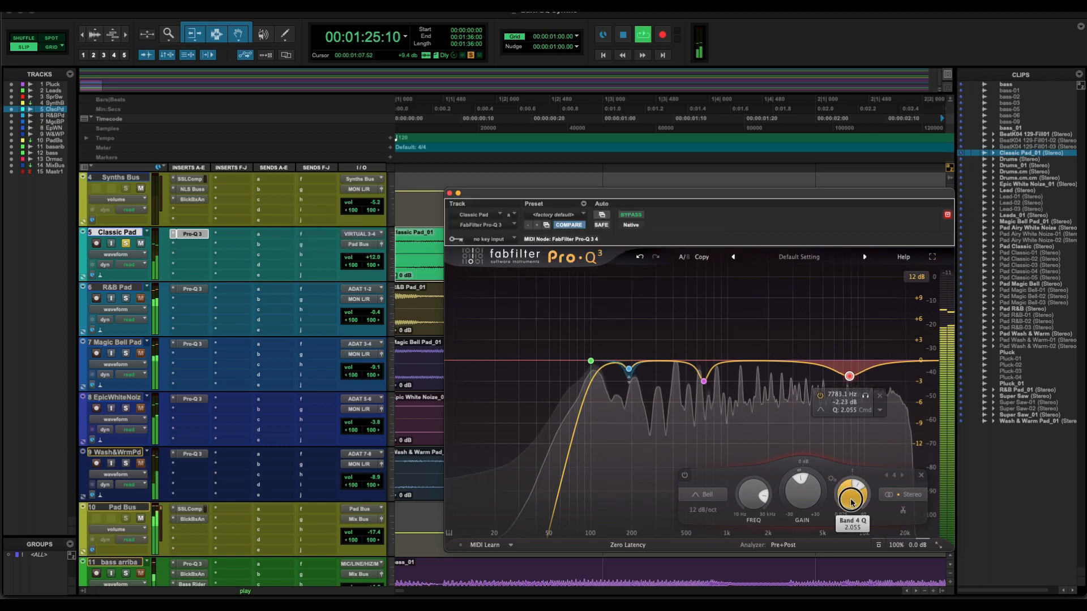
drag(851, 497, 847, 457)
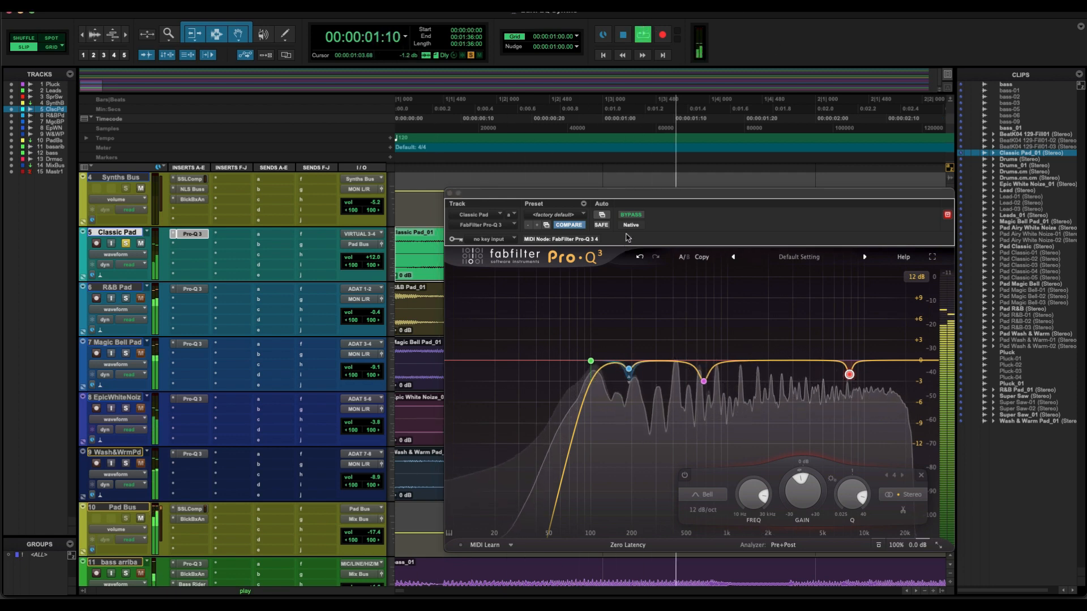
- Compare the Classic Pad with its Pro-Q 3 bypassed and active during playback, then stop playback and close the plug-in
click(631, 216)
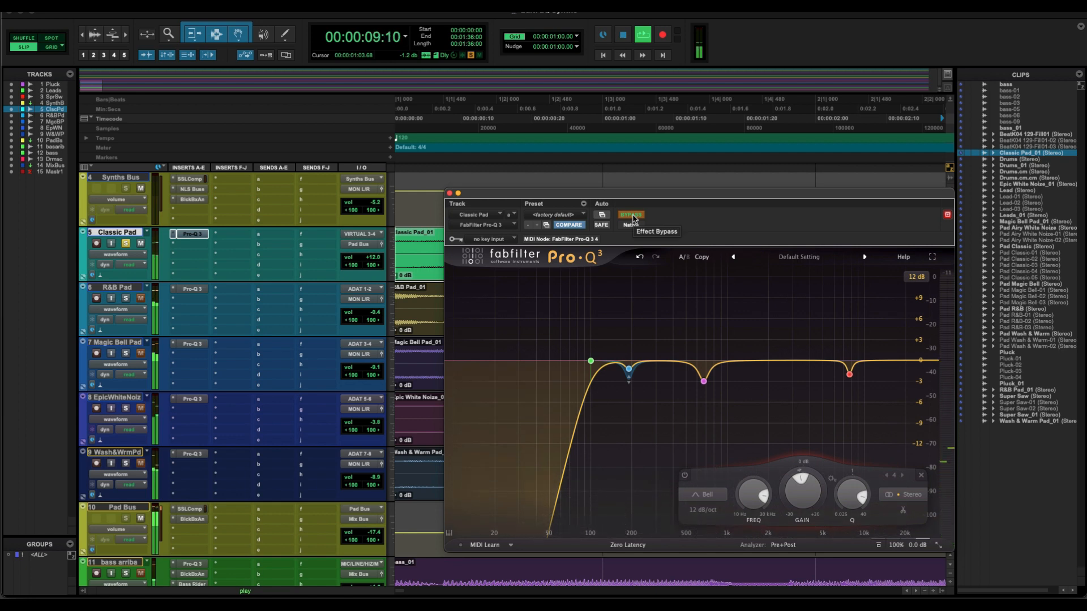
click(632, 216)
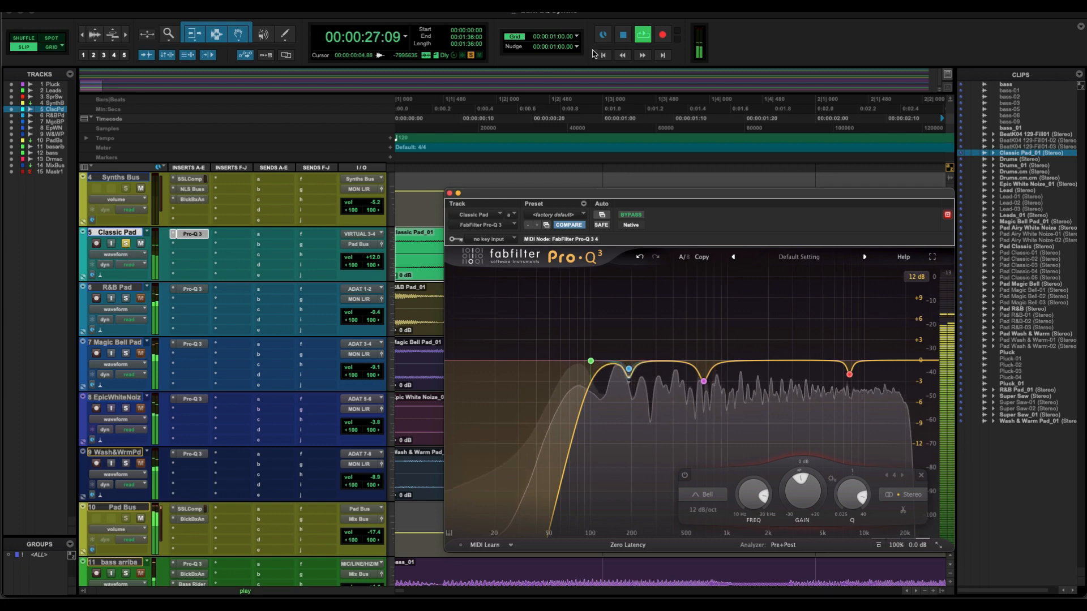
click(631, 215)
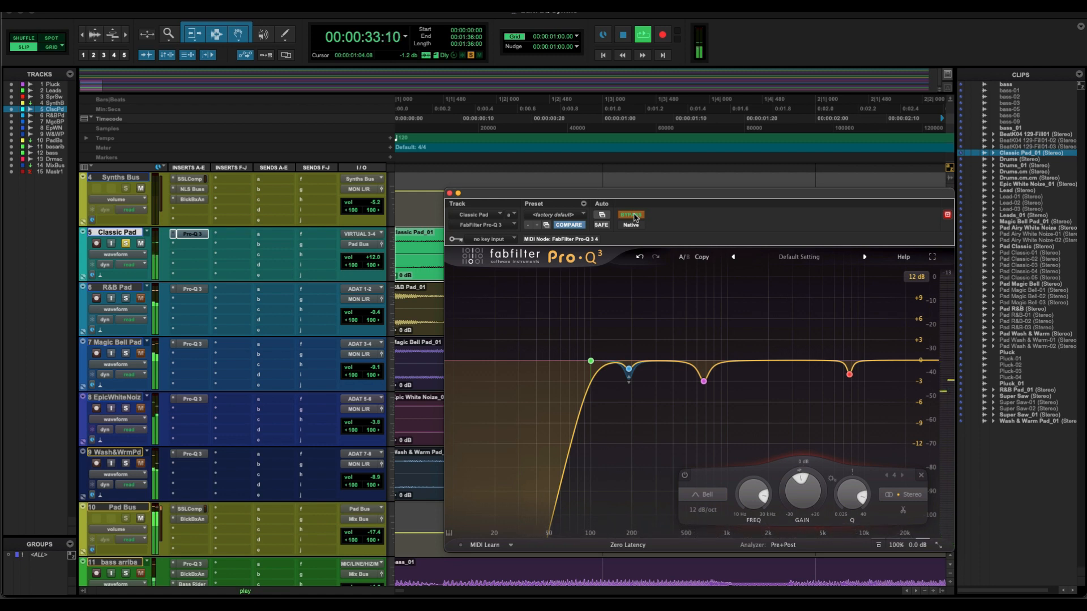
click(633, 216)
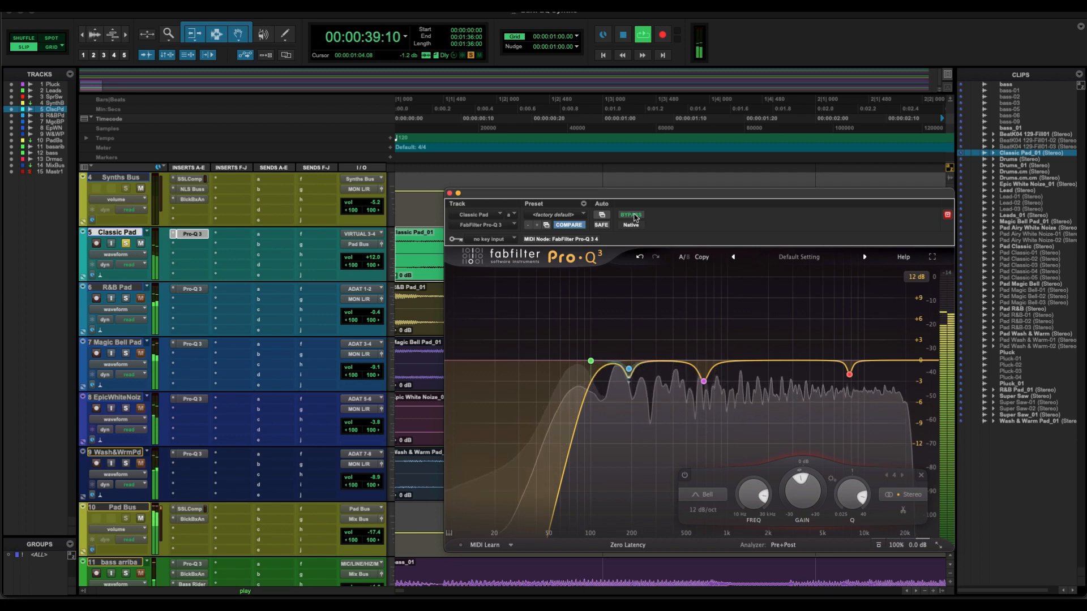
click(633, 215)
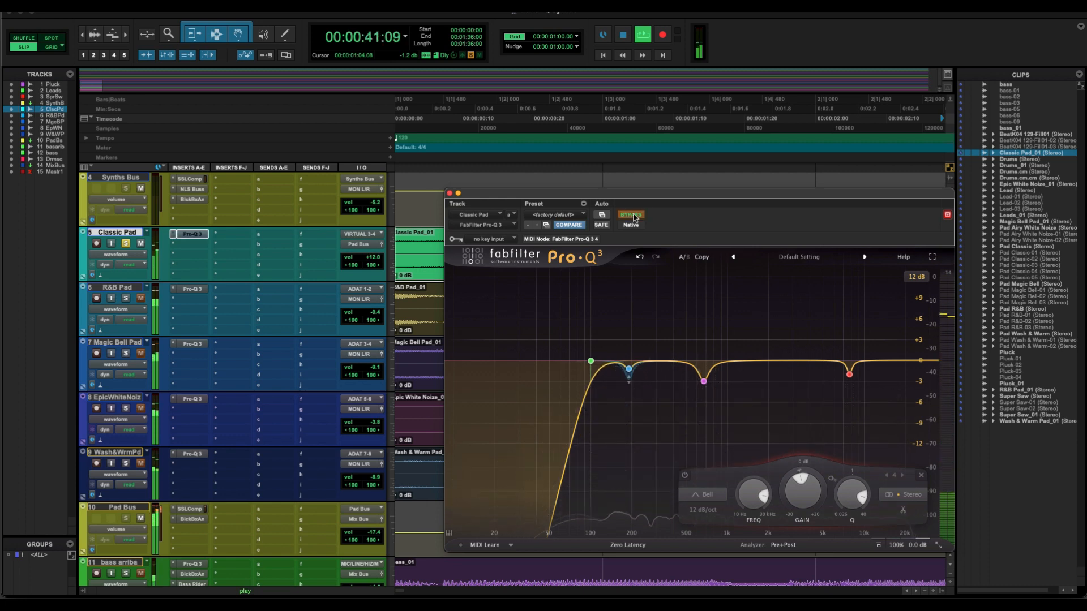
click(633, 215)
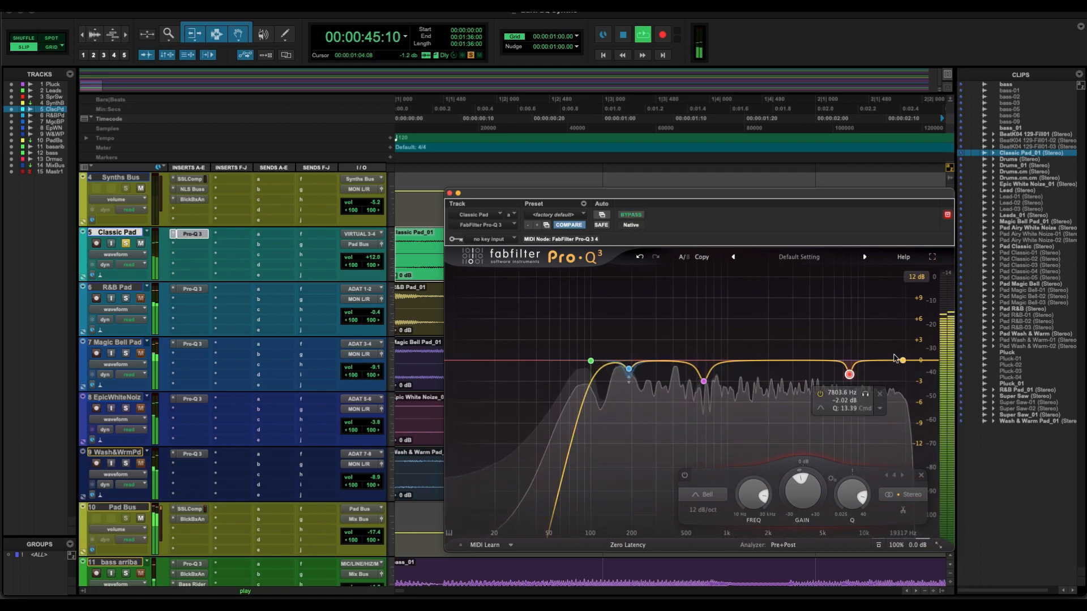
click(625, 36)
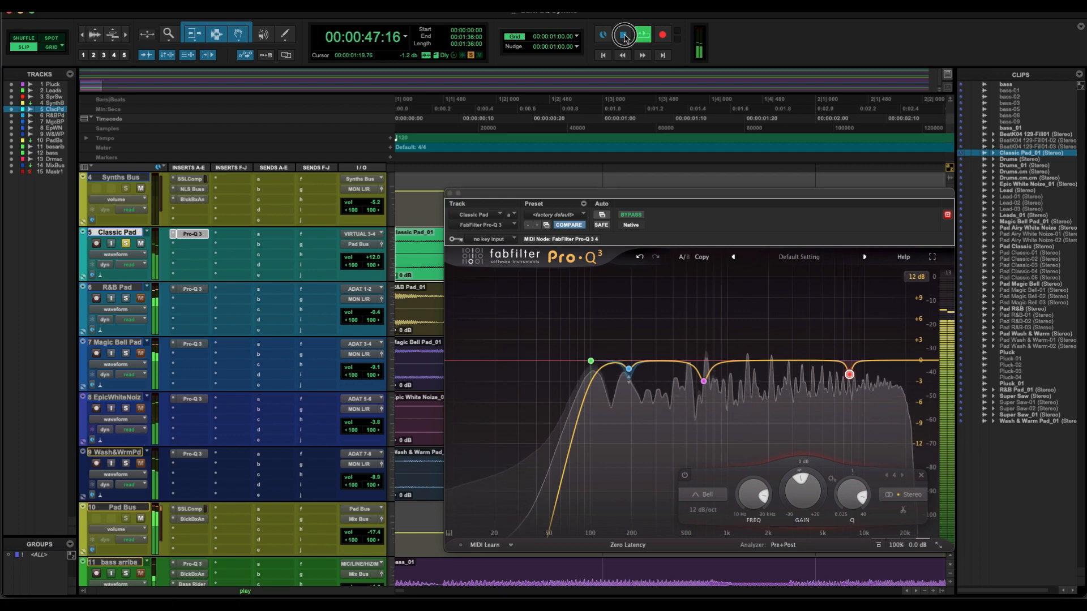
click(449, 194)
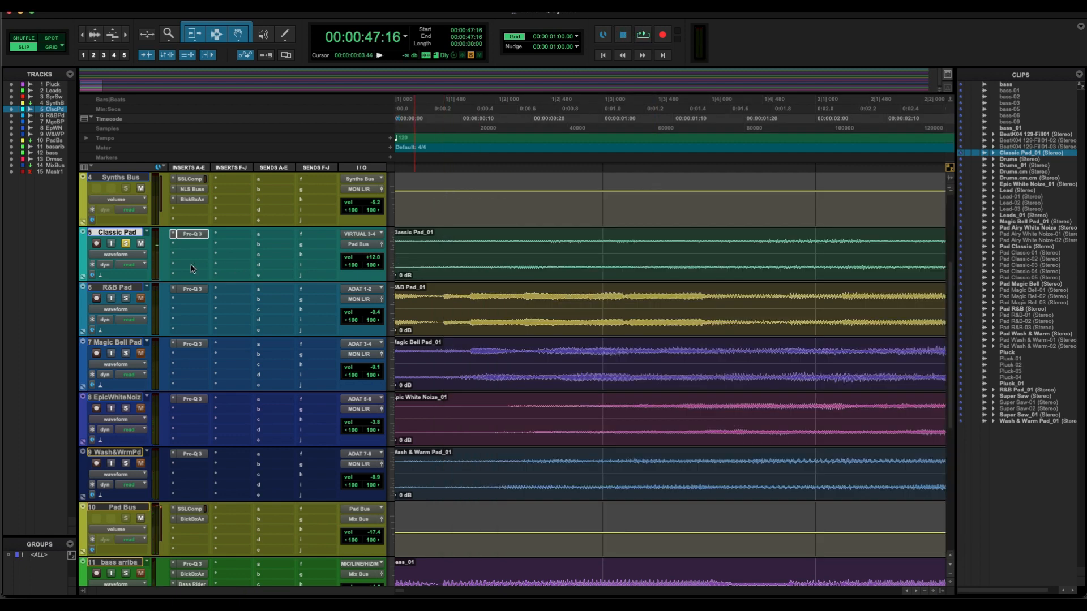
- Solo the R&B Pad track, select its R&B Pad_01 clip and play it from the start
click(126, 299)
click(580, 320)
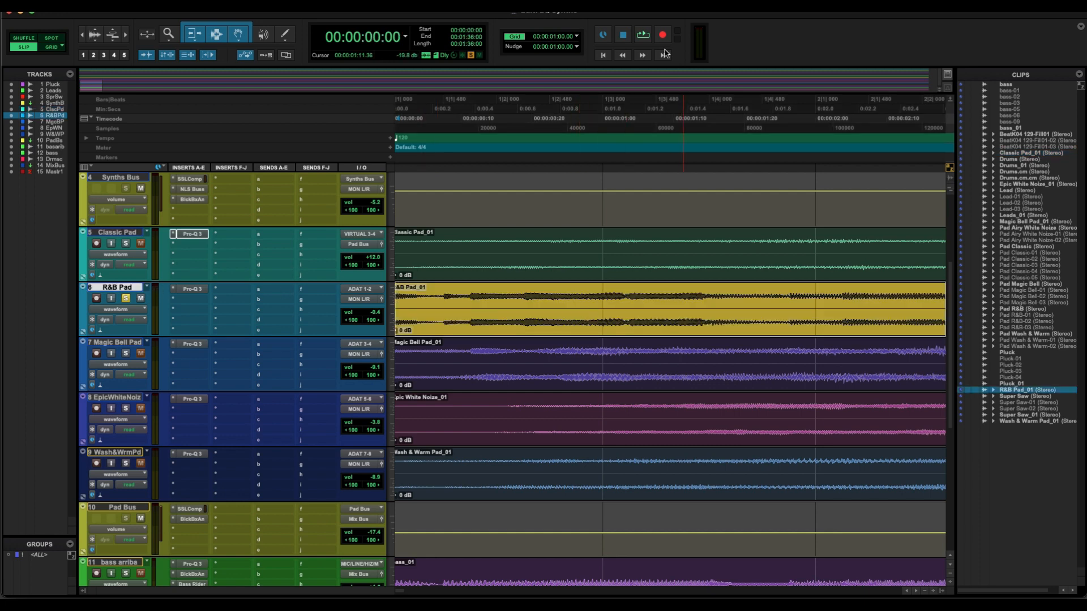
click(643, 35)
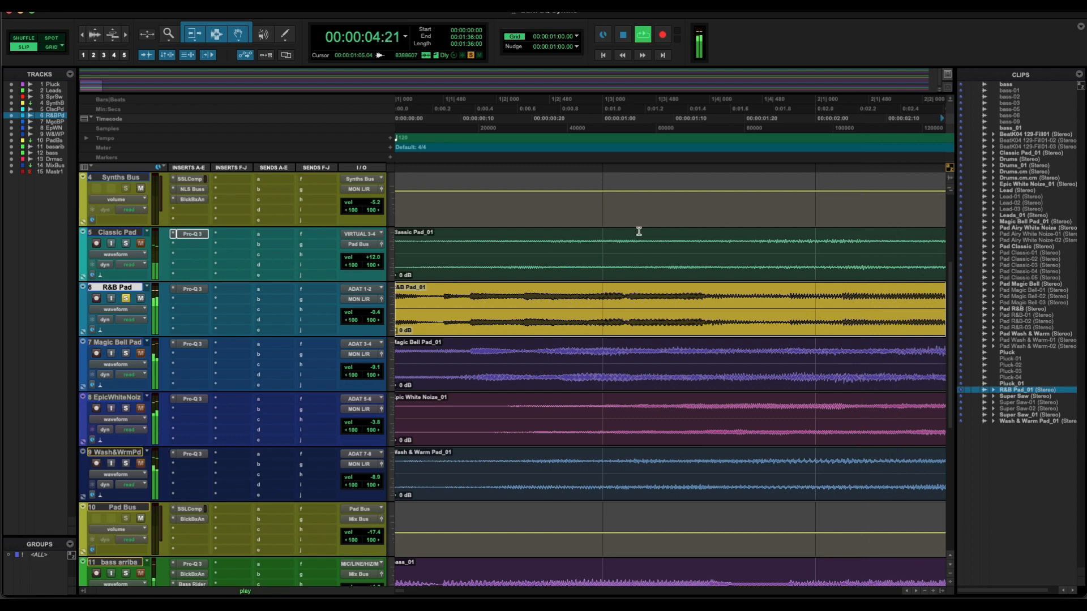
- Add a low cut at about 100 Hz with a 24 dB/oct slope in the R&B Pad's Pro-Q 3
click(190, 290)
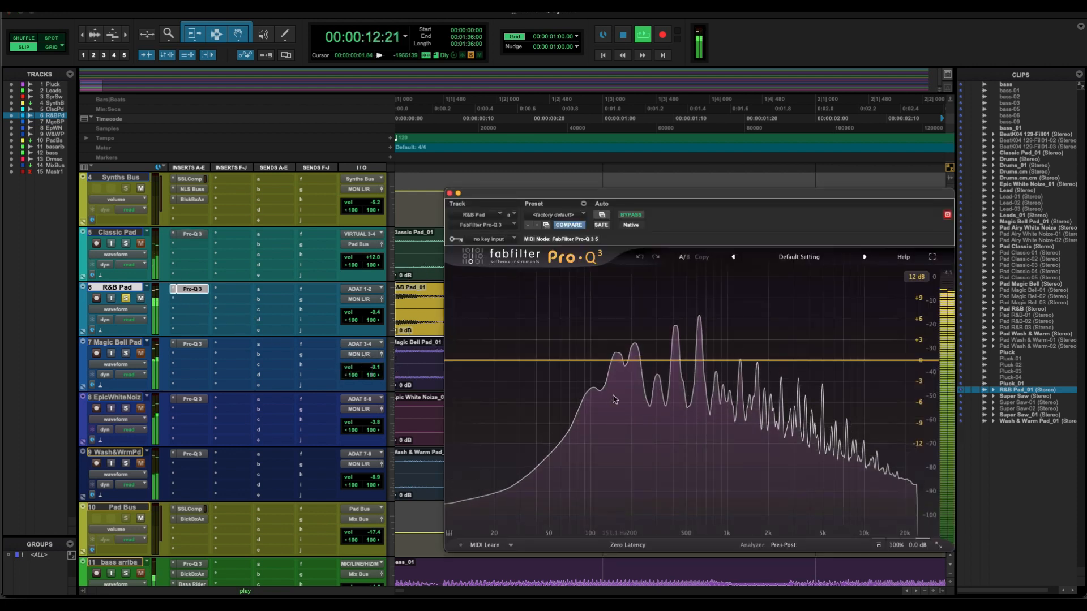
click(587, 360)
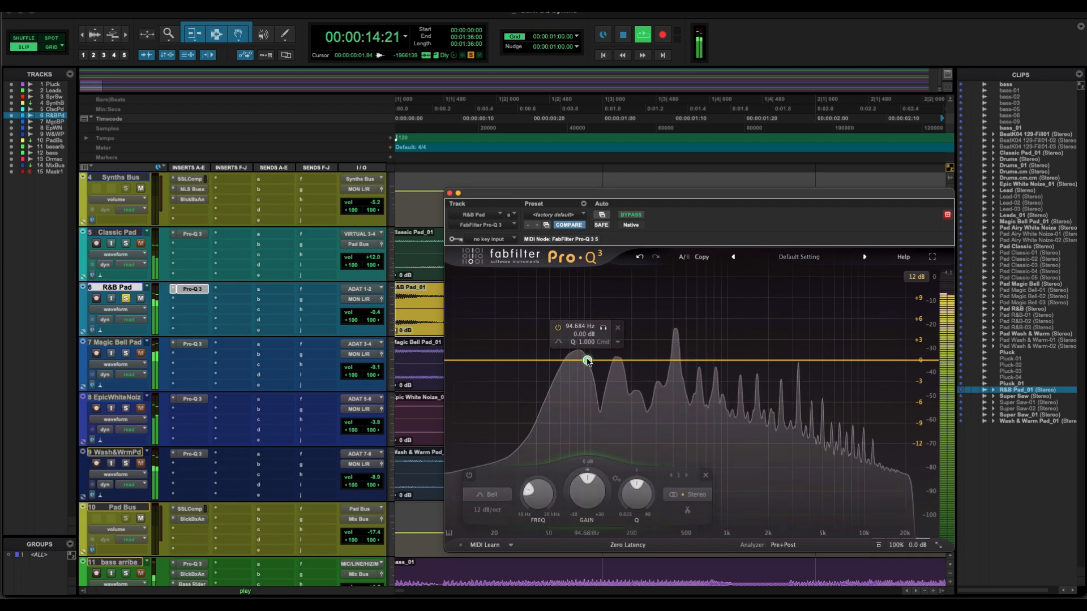
click(488, 494)
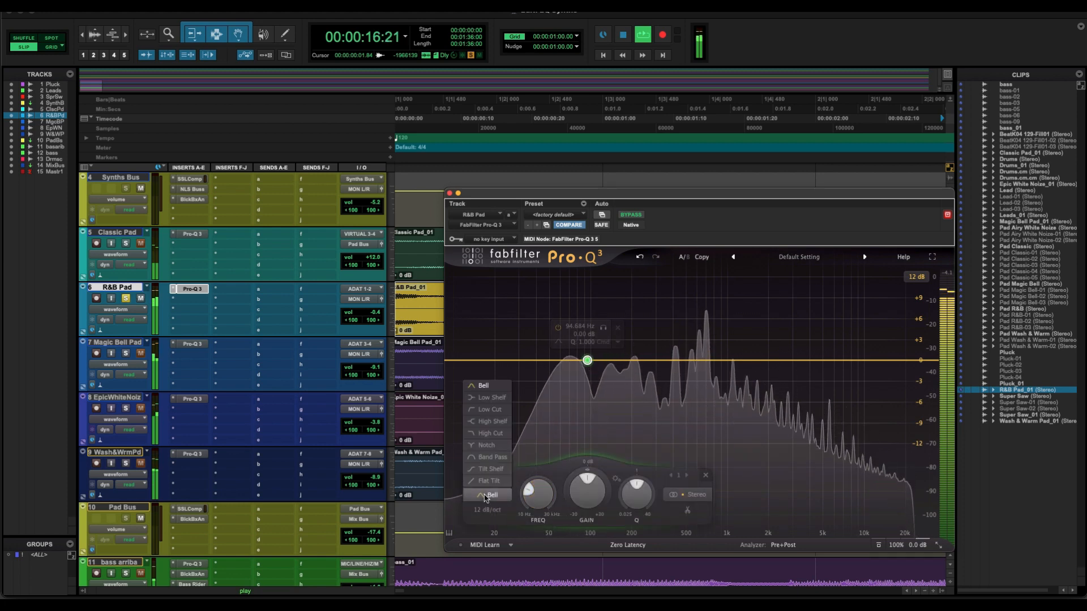
click(485, 411)
click(487, 510)
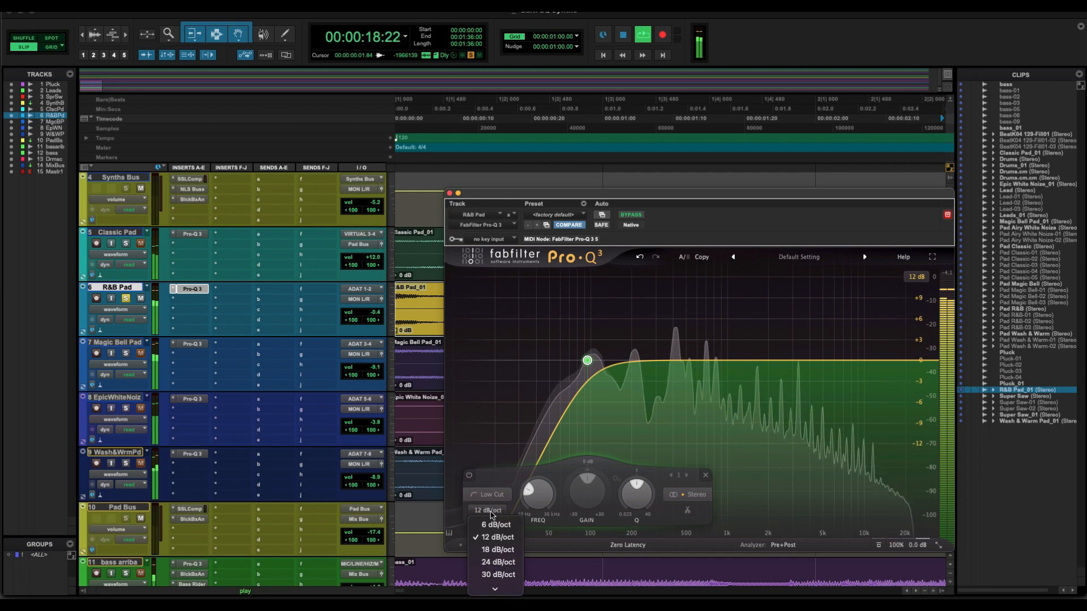
click(496, 564)
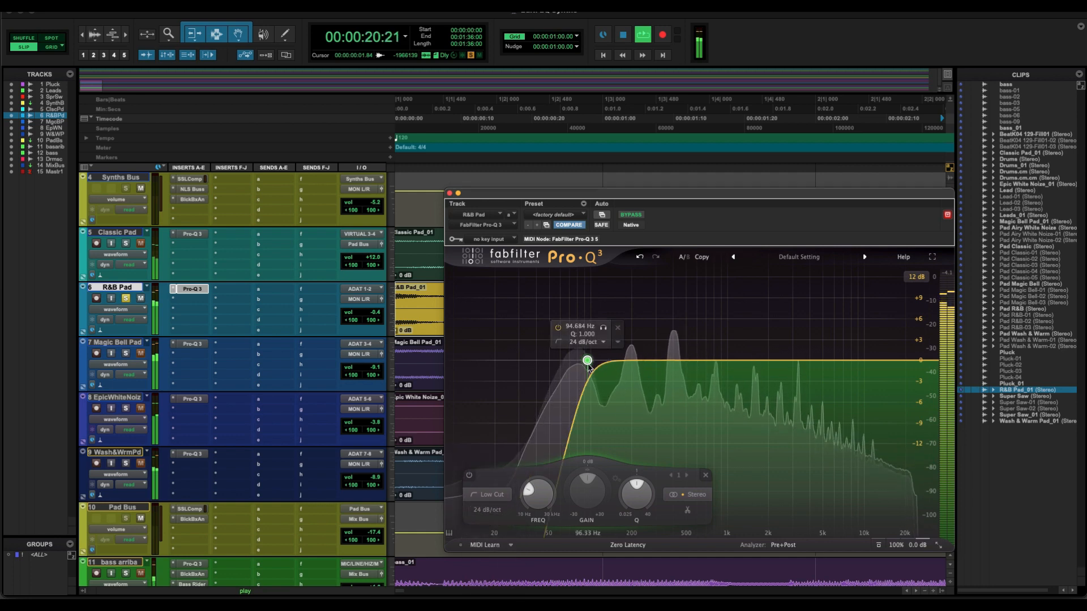
mouse_move(589, 362)
mouse_down()
mouse_move(576, 361)
mouse_move(599, 363)
mouse_up()
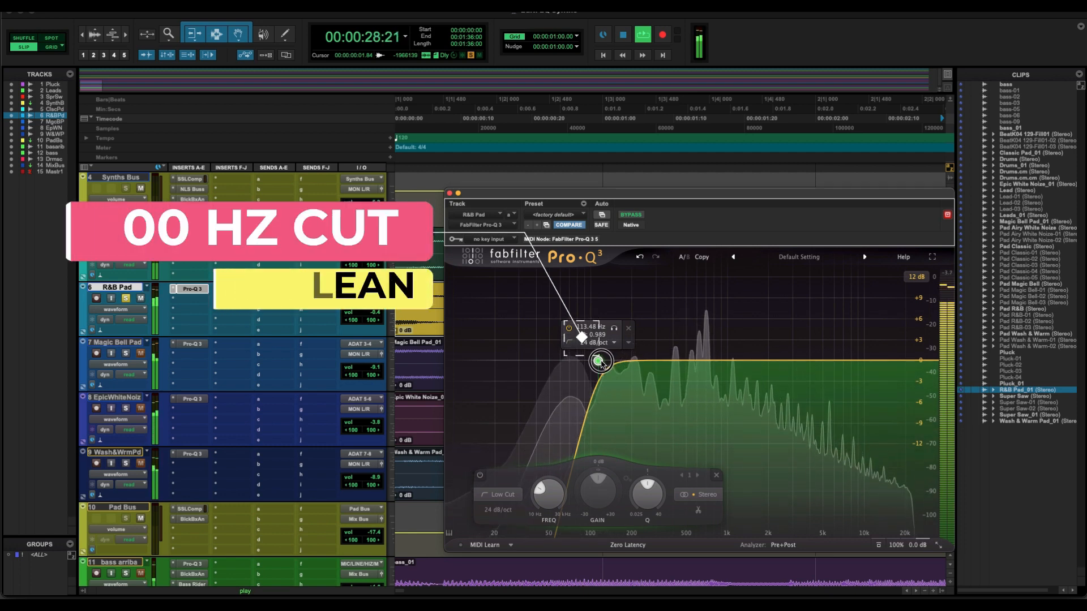
drag(600, 362, 595, 362)
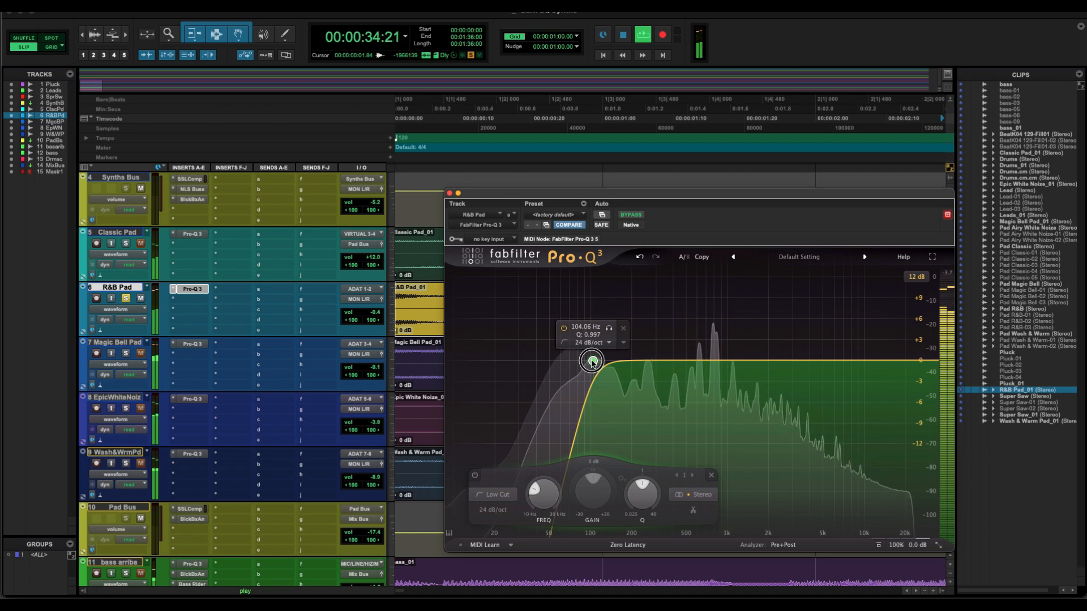
drag(592, 362, 591, 362)
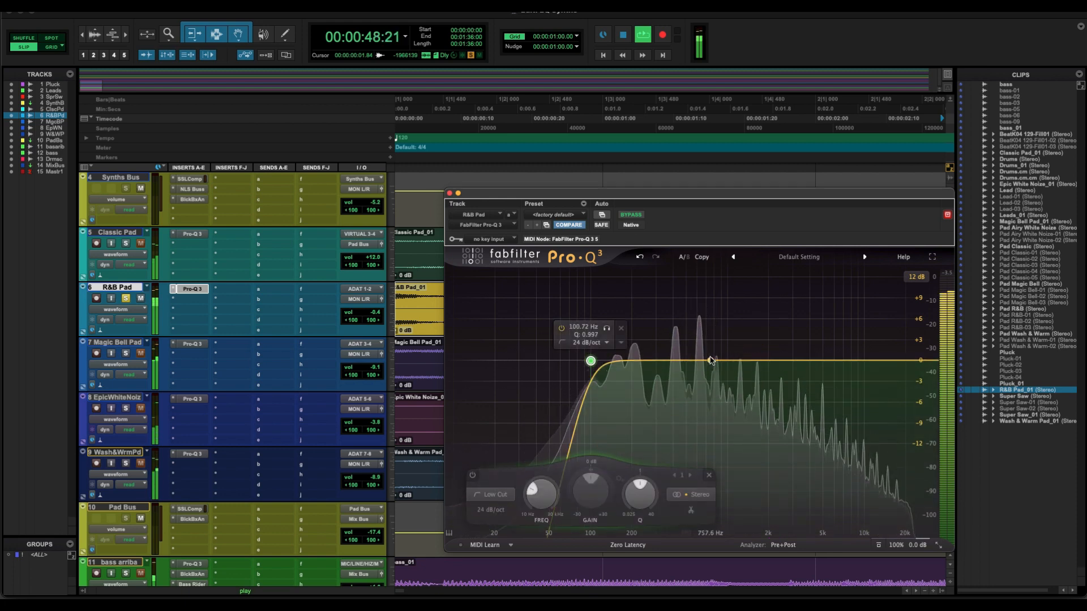
- Add a narrow bell cut of about 2.2 dB at about 3.2 kHz with a Q of about 8.6
click(800, 363)
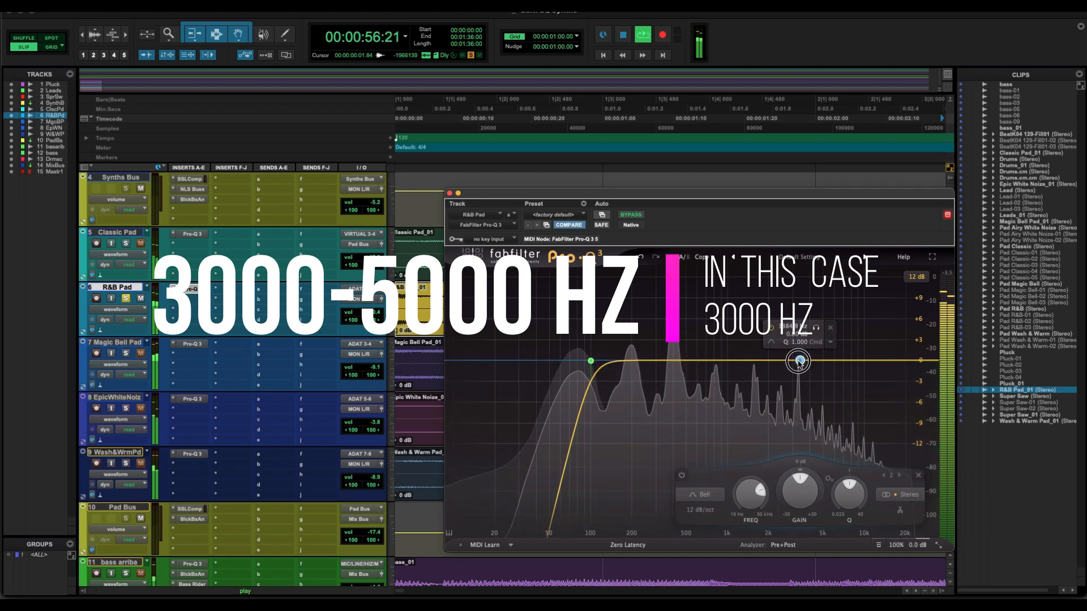
drag(799, 368, 798, 372)
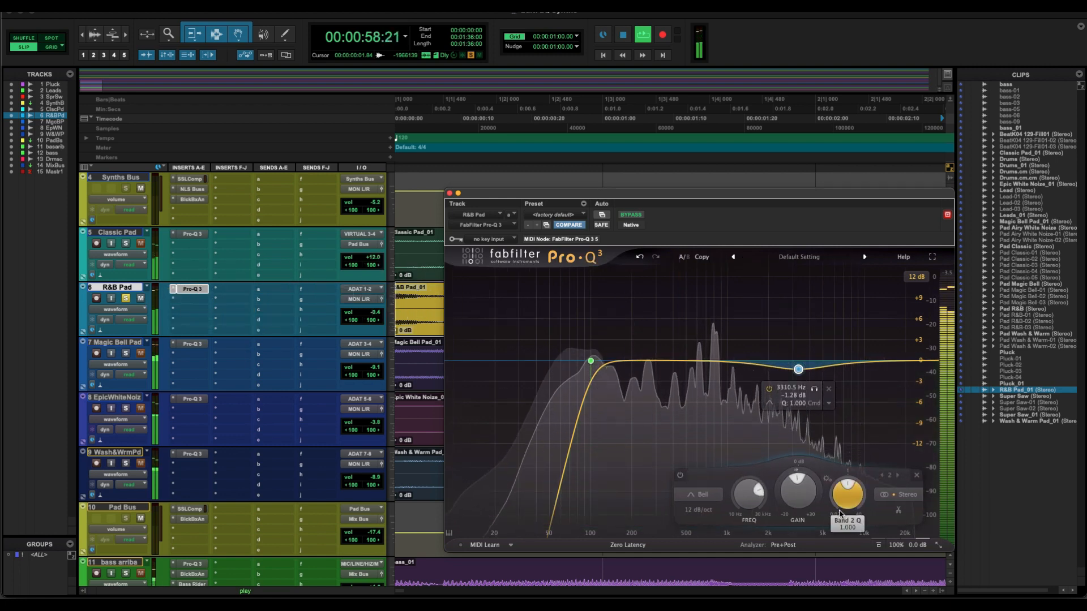
drag(844, 495, 844, 449)
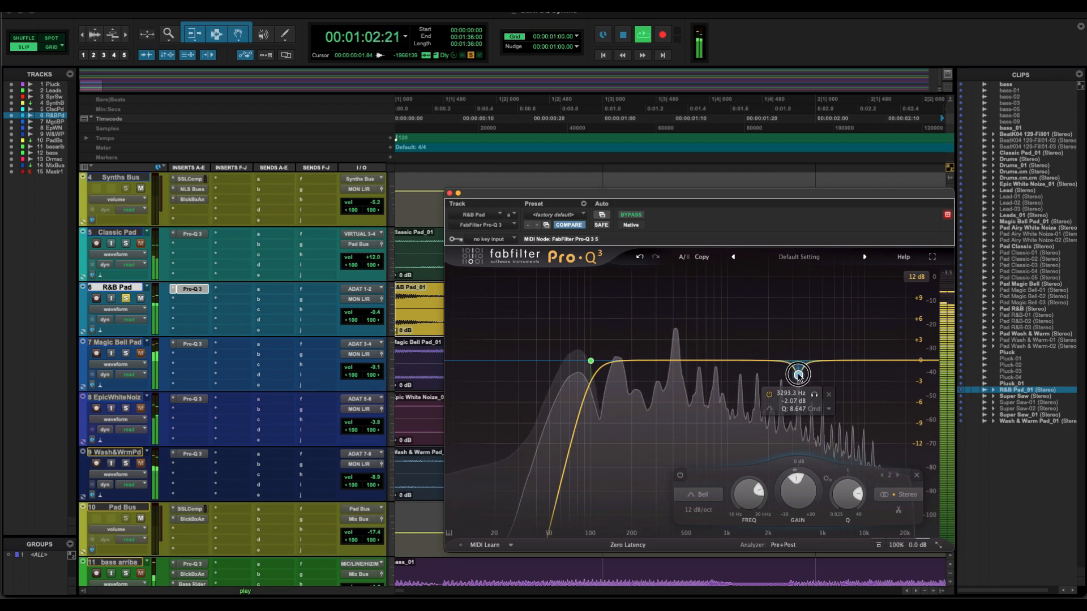
drag(798, 376, 798, 378)
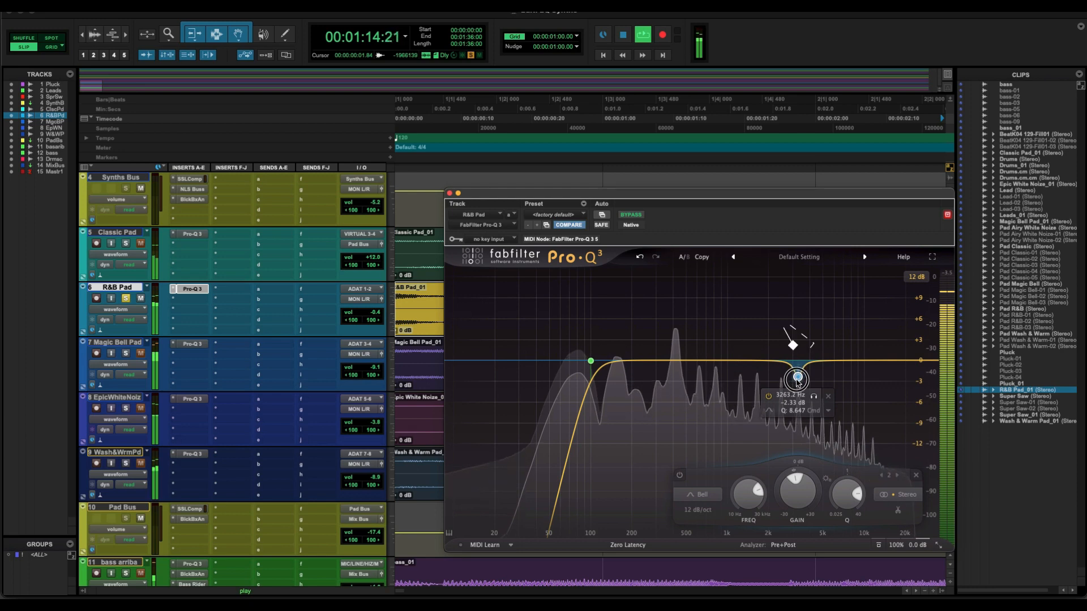
drag(797, 380, 797, 379)
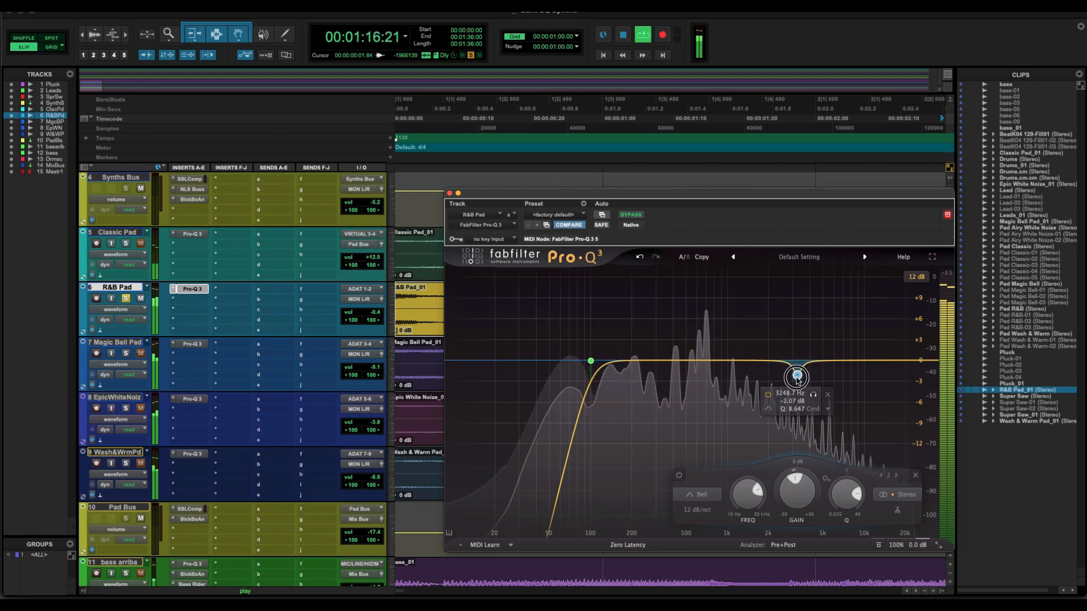
drag(797, 378, 795, 381)
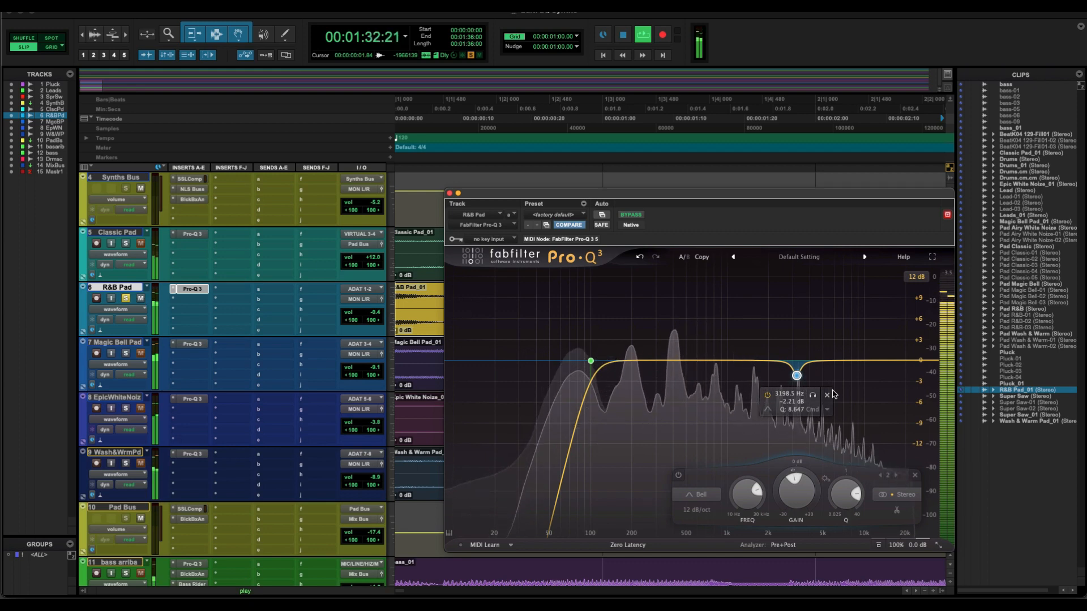
- Add a bell cut of about 3.9 dB at about 670 Hz with a Q of about 5
mouse_move(693, 360)
mouse_down()
mouse_move(704, 361)
mouse_move(701, 373)
mouse_up()
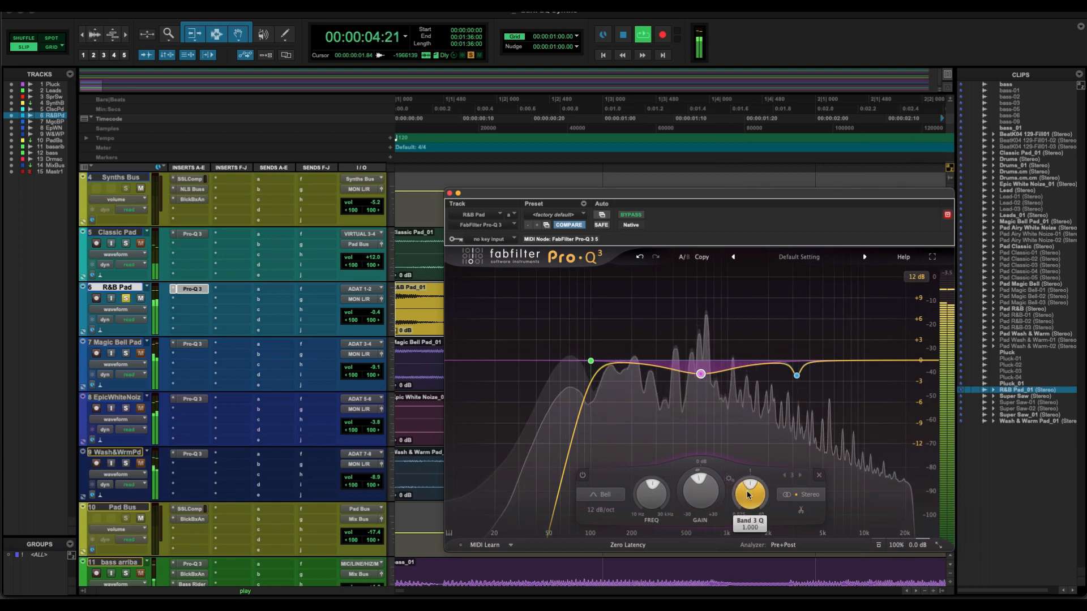
drag(748, 495, 745, 443)
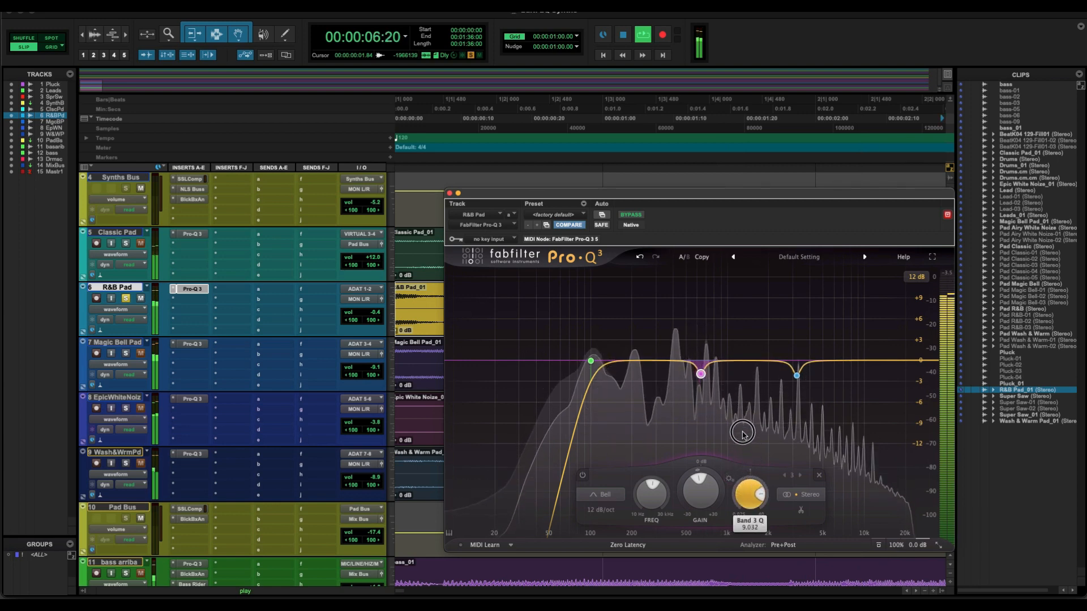
mouse_move(705, 375)
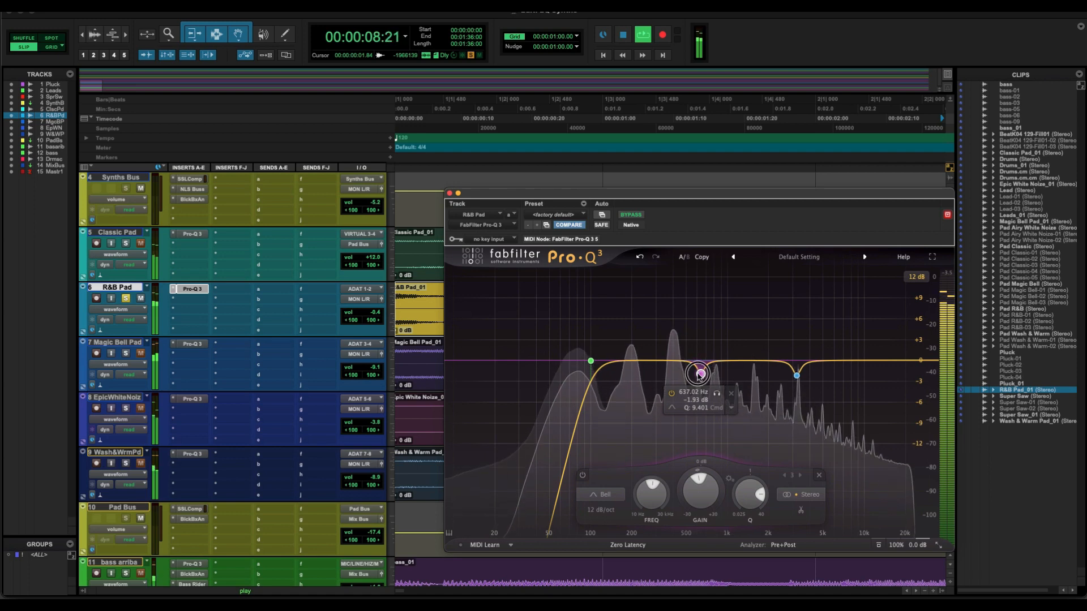
drag(698, 375, 702, 380)
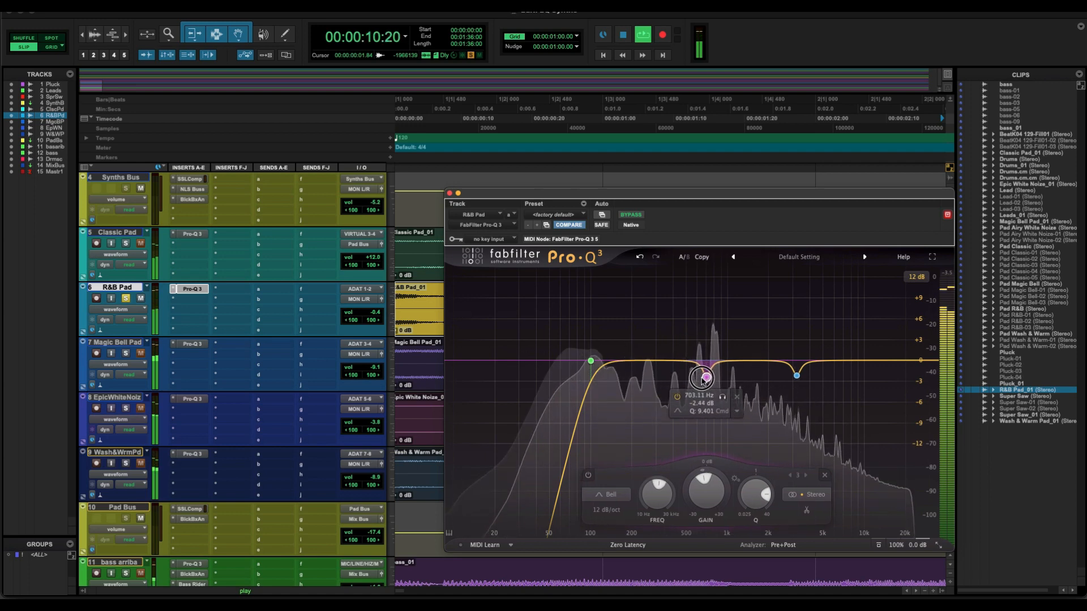
drag(754, 491, 753, 498)
drag(706, 377, 700, 382)
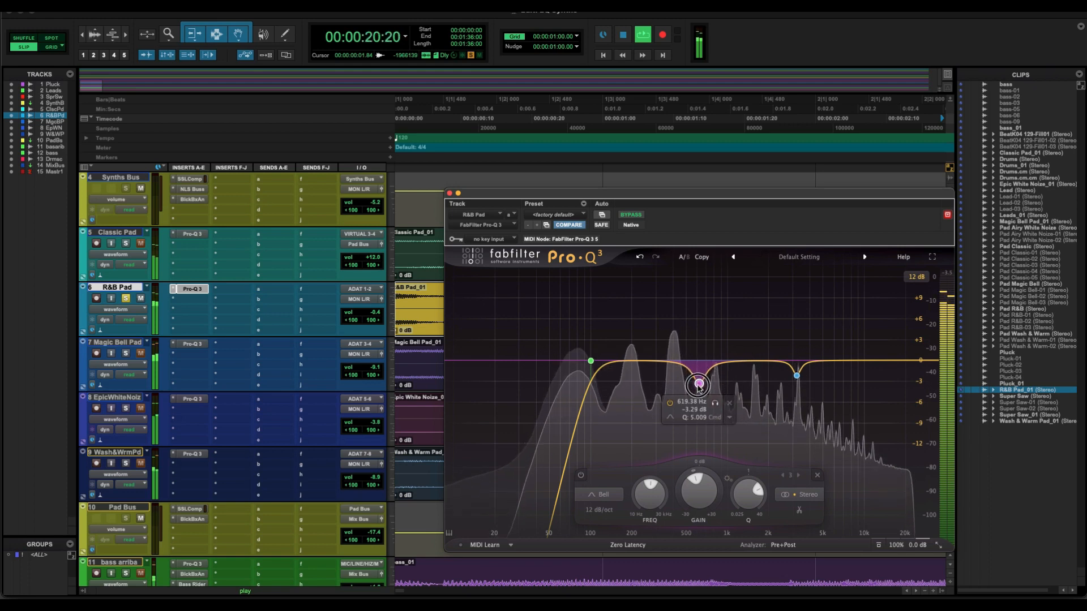
drag(699, 388, 703, 392)
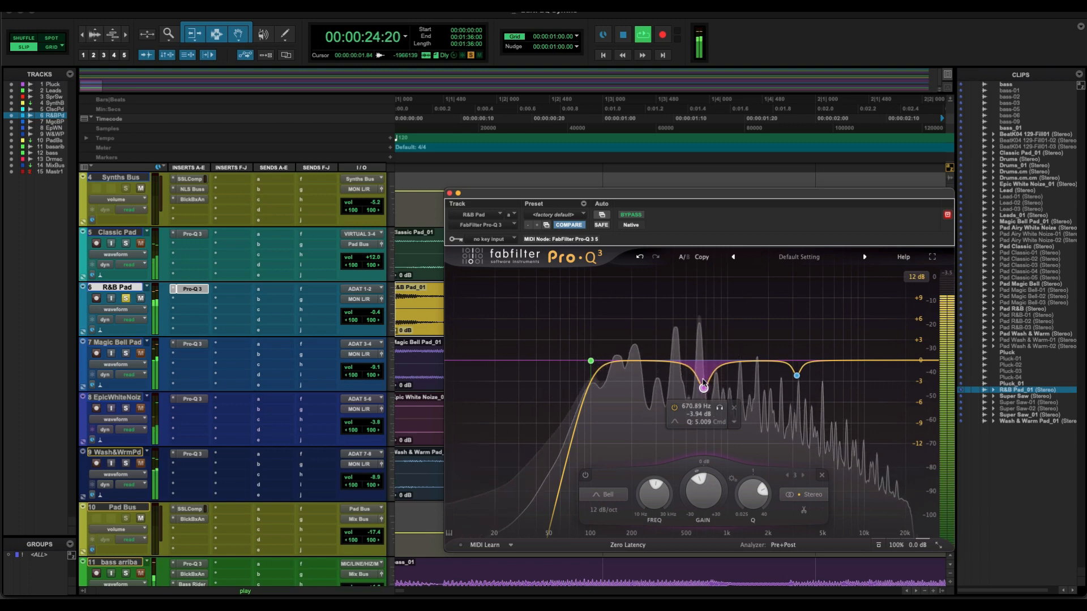
- Make the midrange bell dynamic and move it to about 650 Hz with a cut of about 4.5 dB
right_click(702, 388)
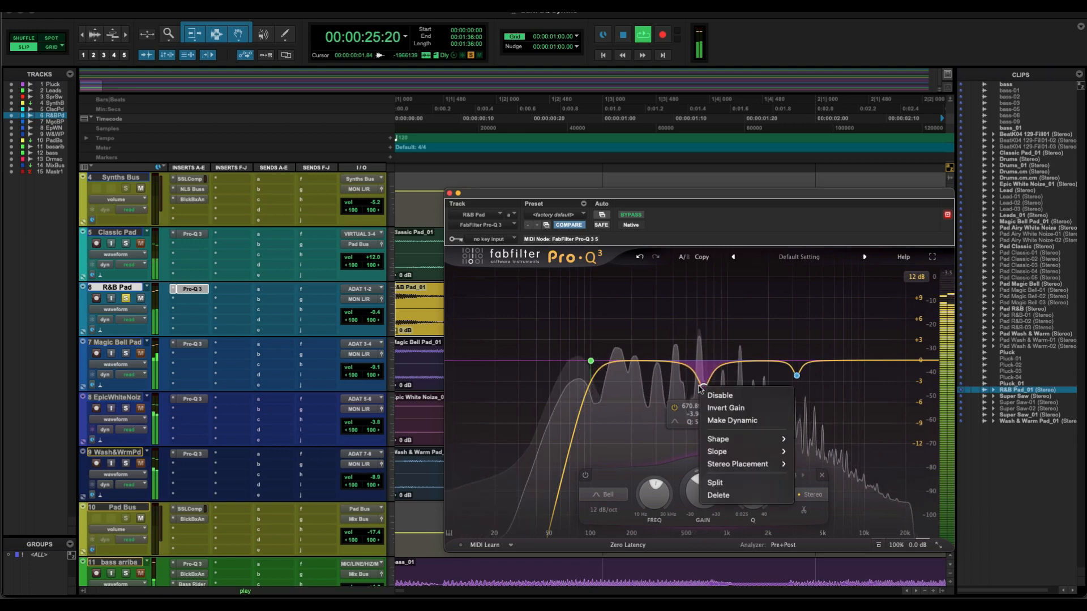
click(733, 422)
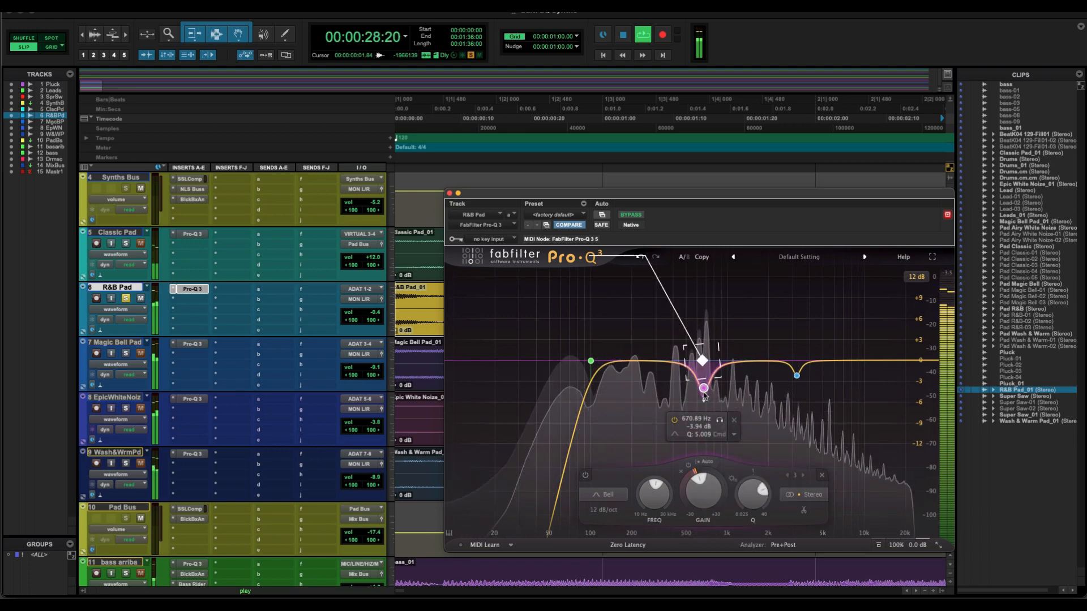
drag(704, 390, 702, 395)
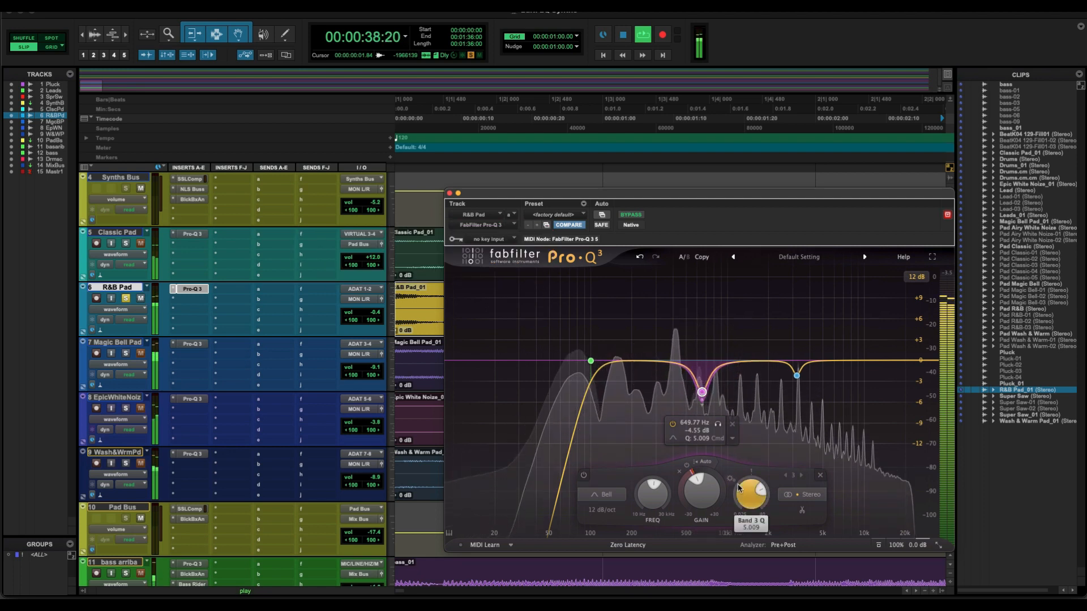
- Compare the R&B Pad with its Pro-Q 3 bypassed and active during playback, then stop playback and close the plug-in
click(631, 215)
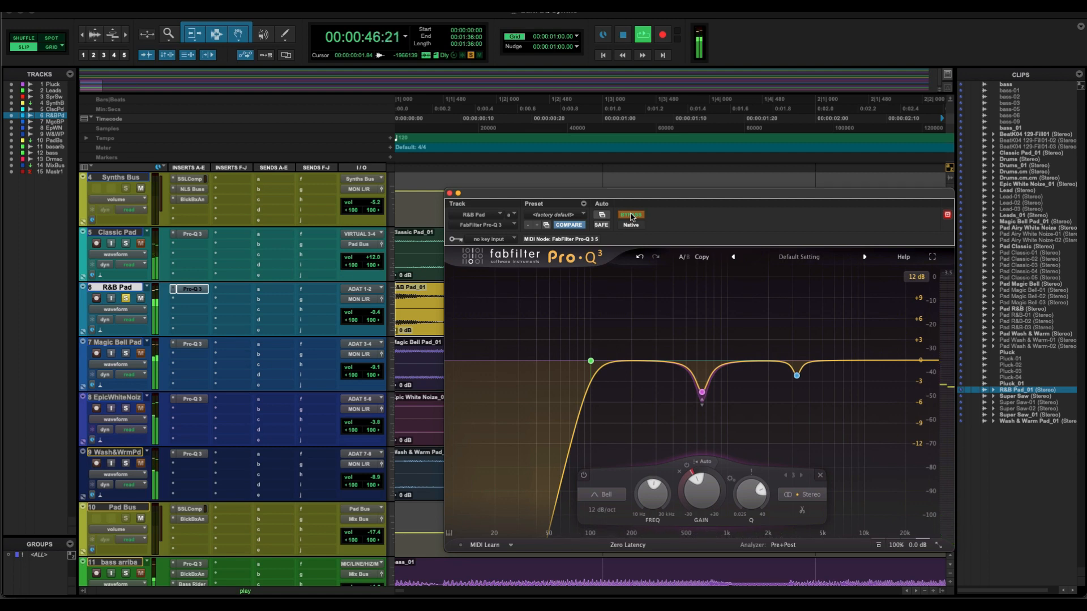
click(631, 215)
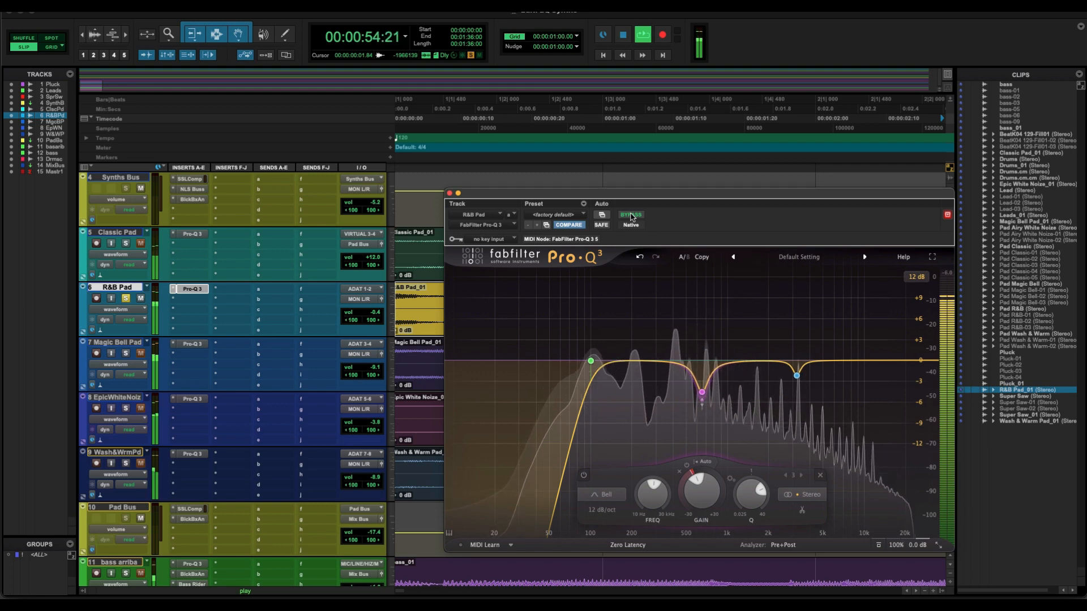
click(631, 215)
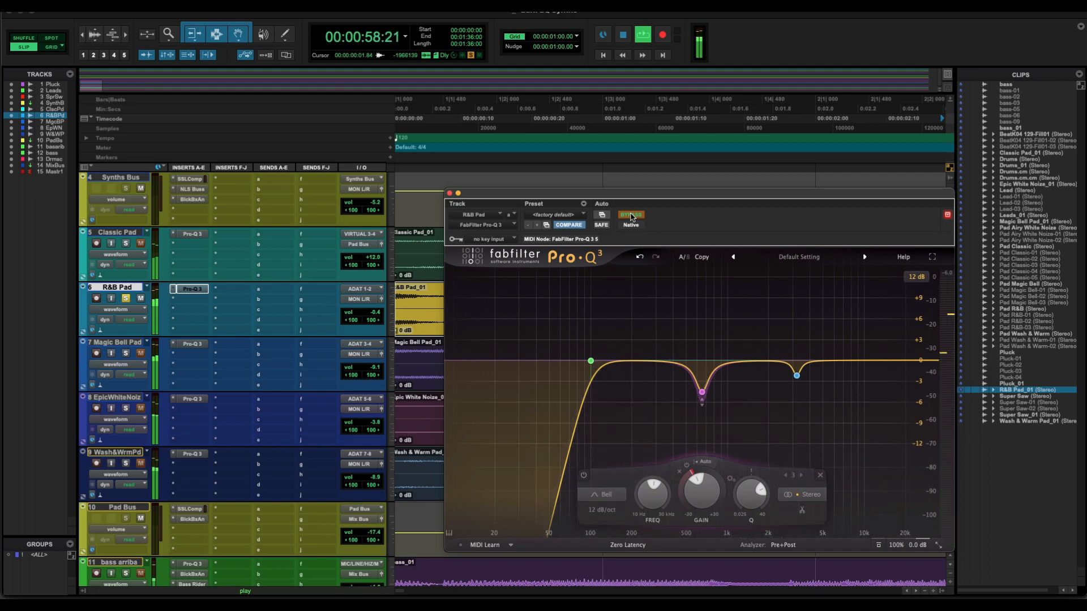
click(631, 215)
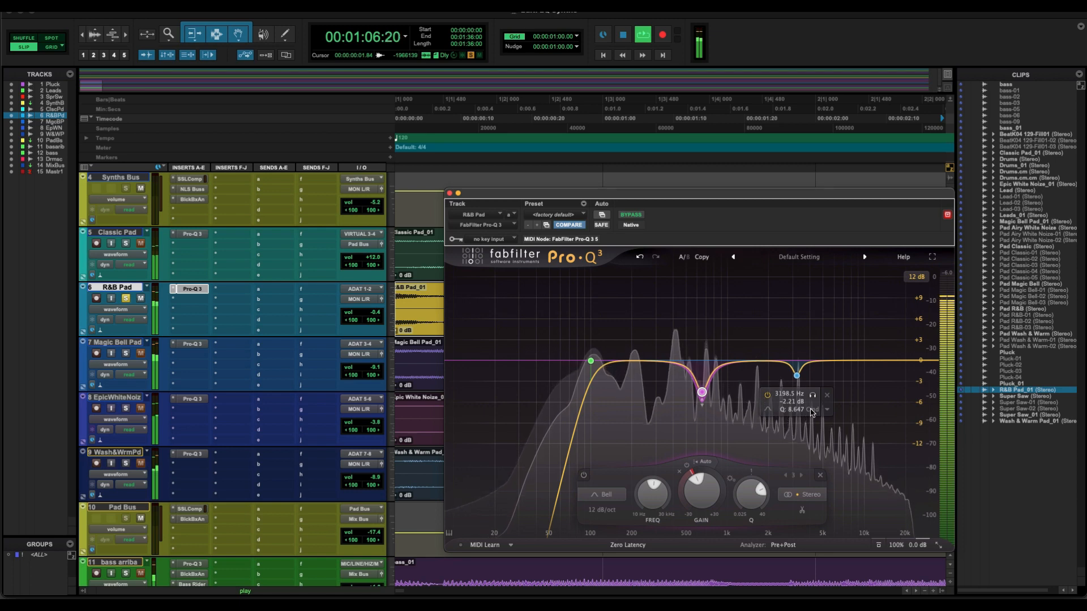
click(632, 215)
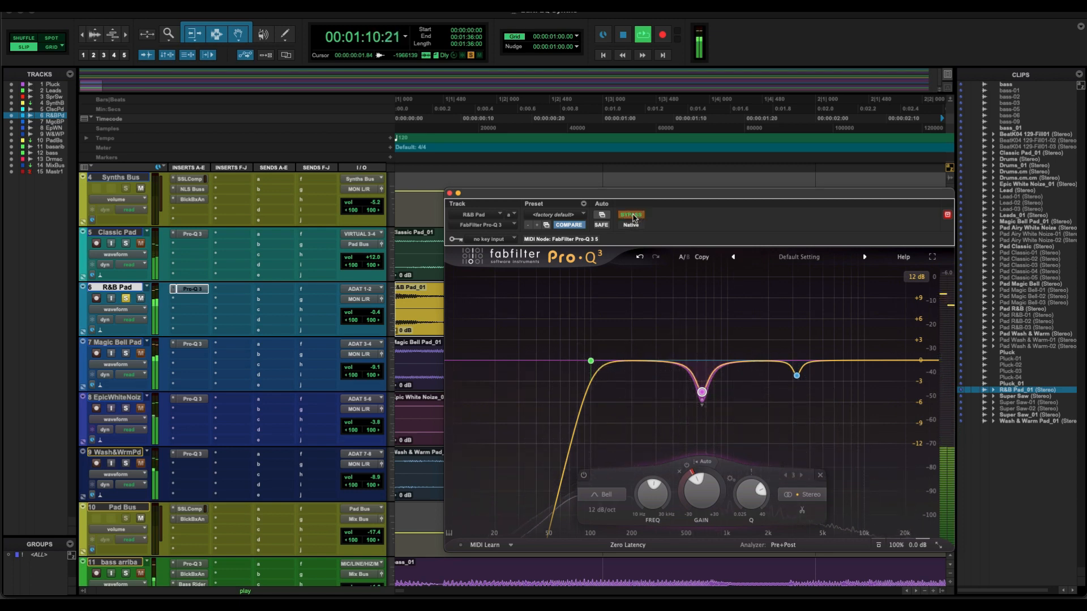
click(632, 215)
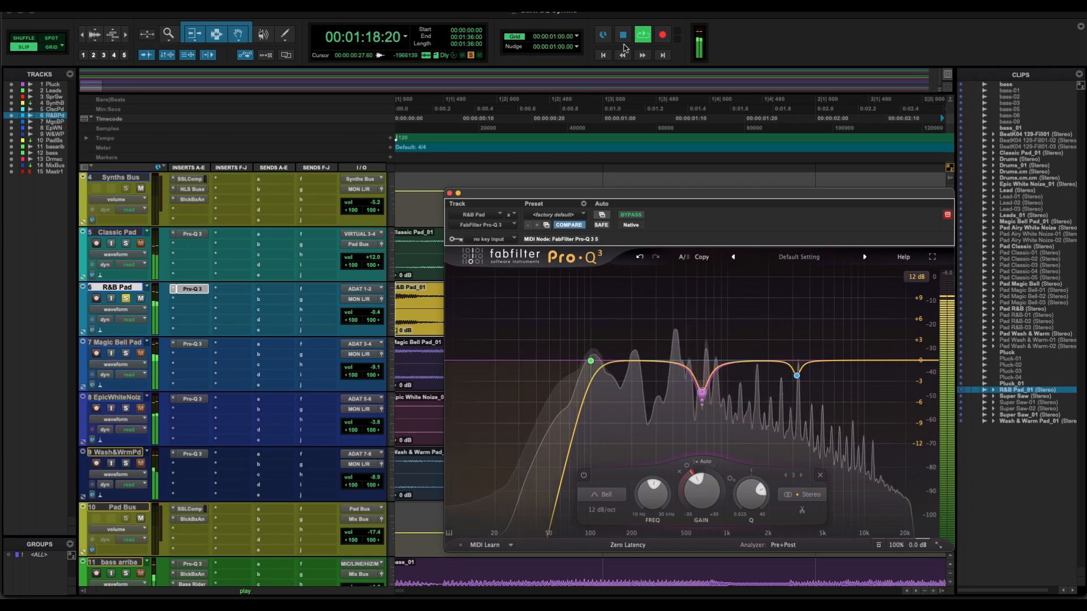
key(space)
click(450, 193)
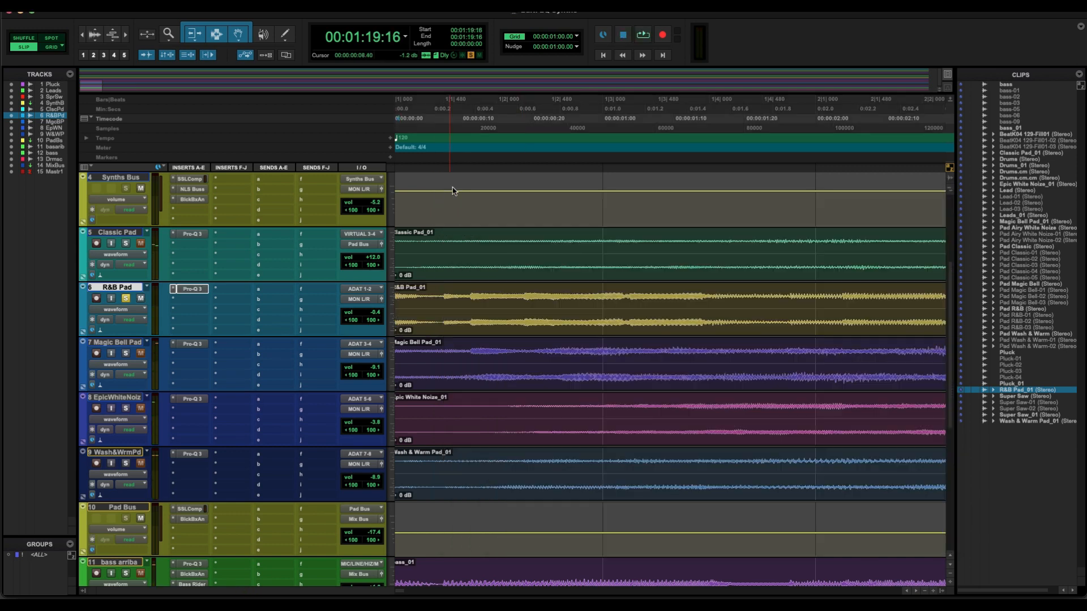
- Switch the solo from R&B Pad to Magic Bell Pad, select the Magic Bell Pad_01 clip and play it from the start
click(125, 299)
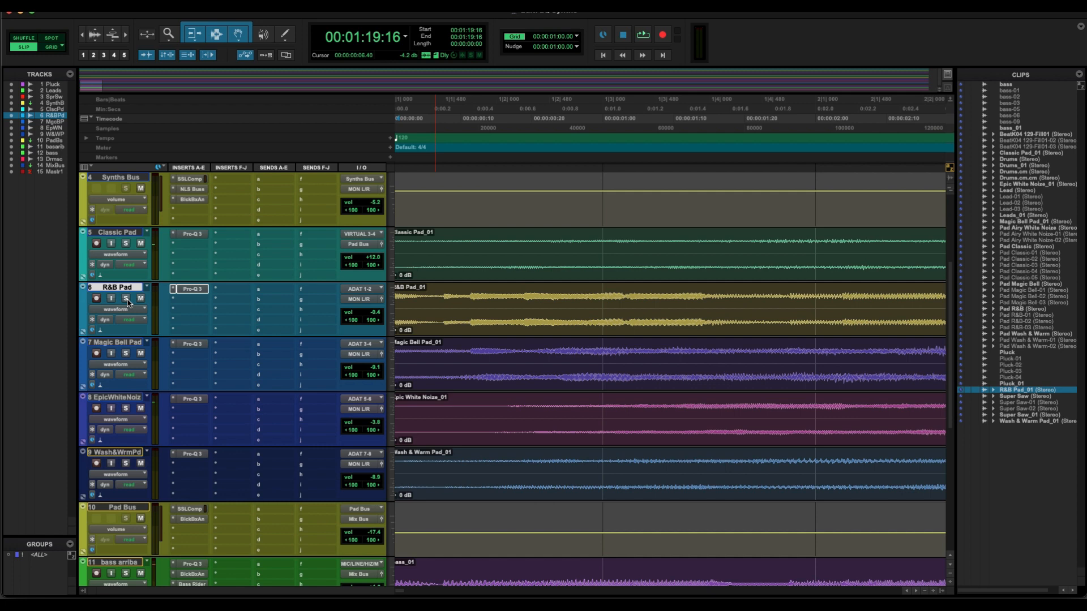
click(125, 353)
click(519, 382)
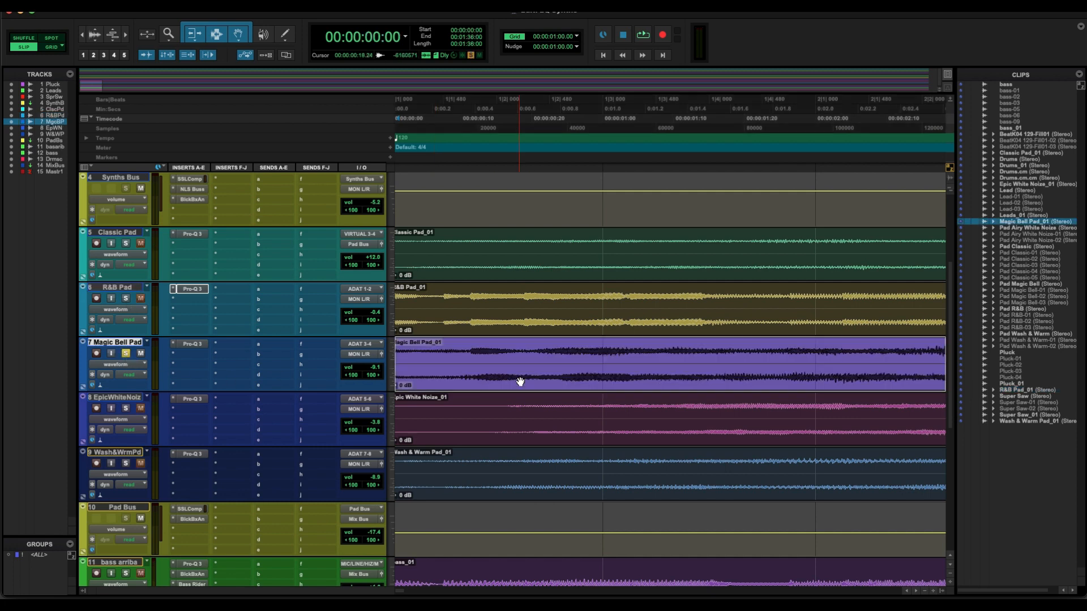
click(643, 38)
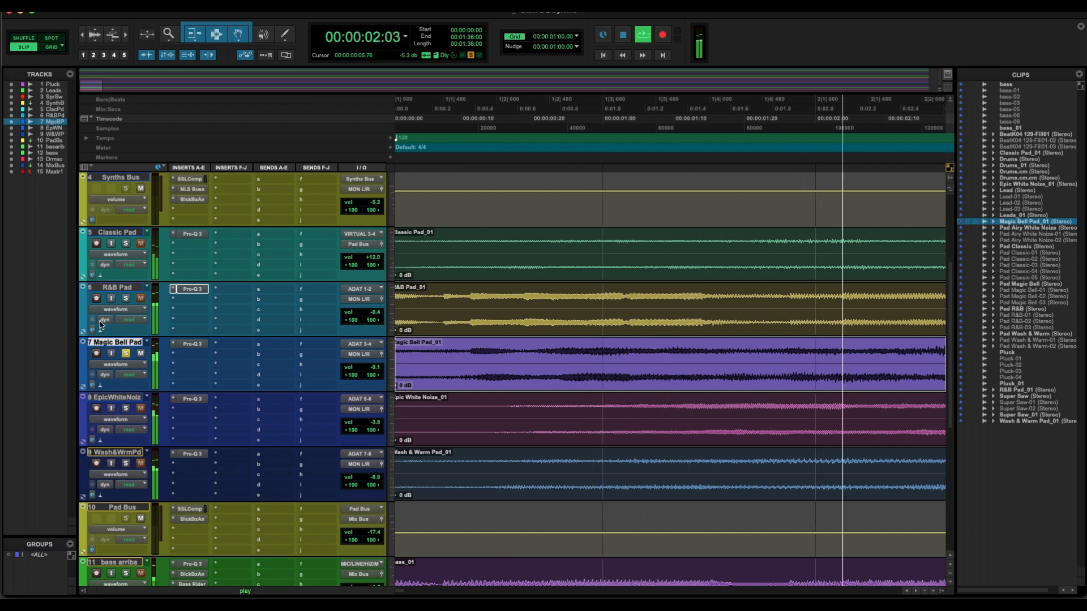
- Add a 24 dB/oct low cut at about 100 Hz in Magic Bell Pad's Pro-Q 3 and compare it bypassed and active
click(192, 344)
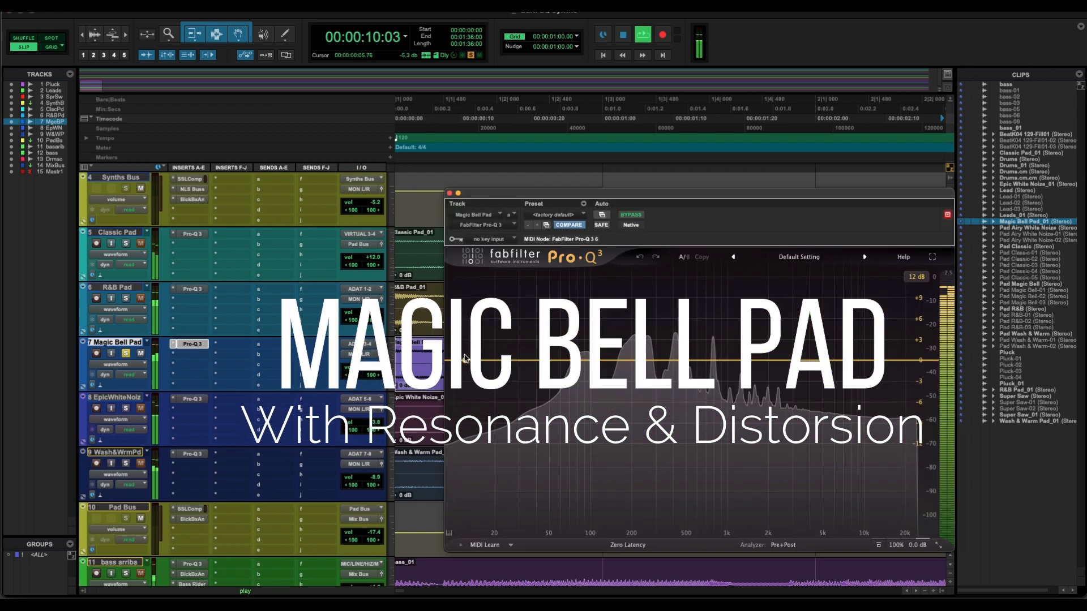
click(564, 360)
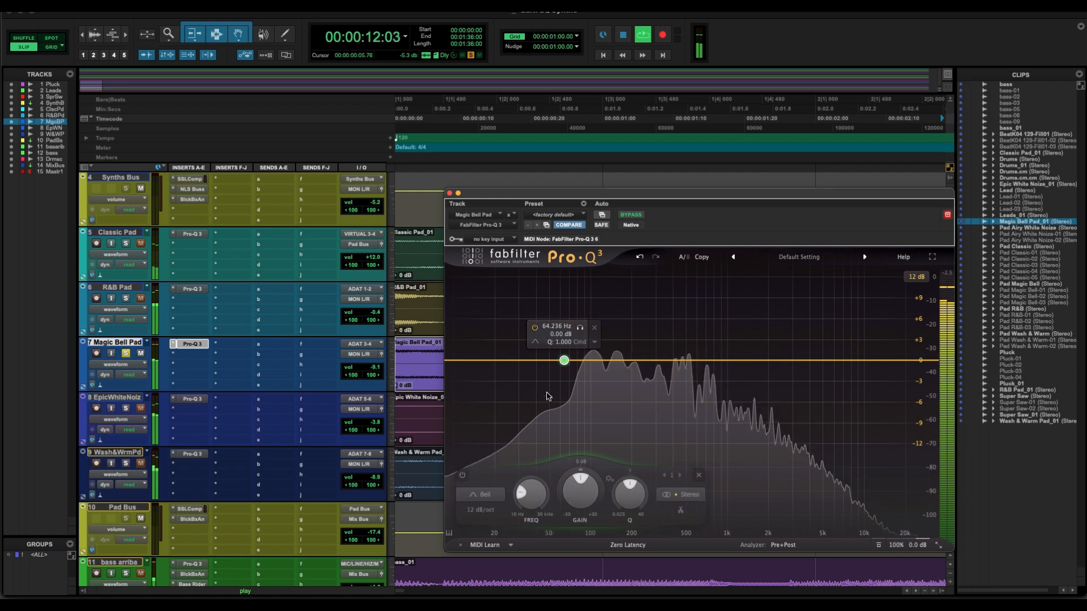
click(481, 494)
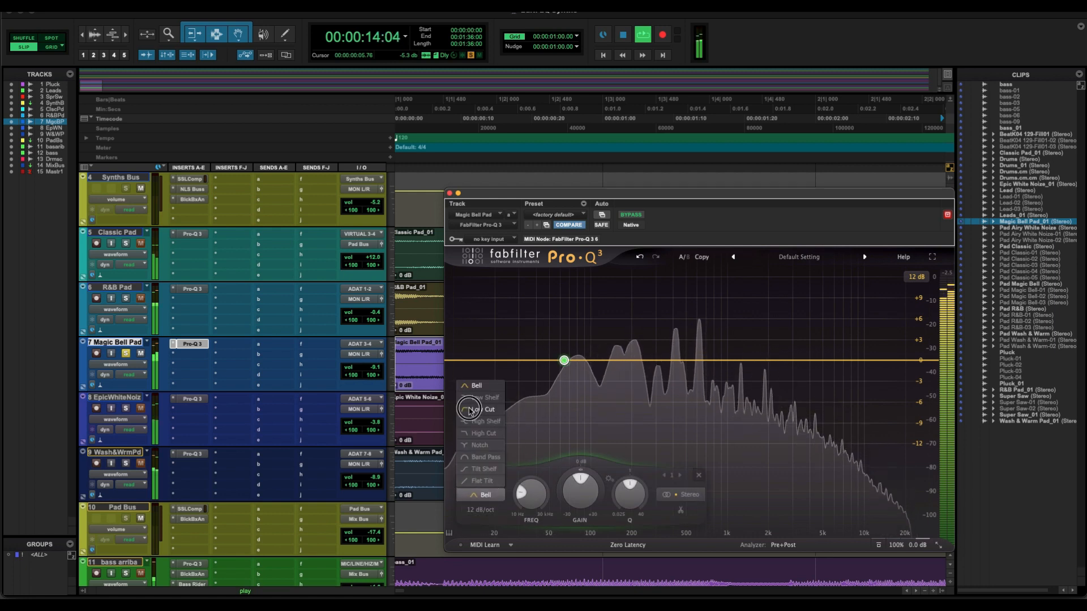
click(469, 410)
click(480, 510)
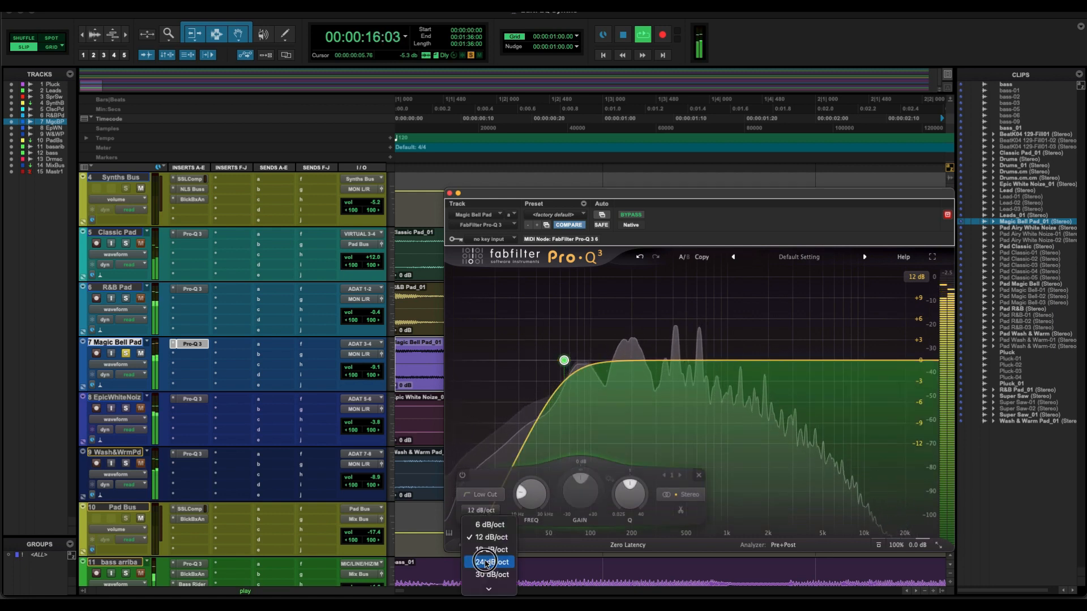
click(485, 563)
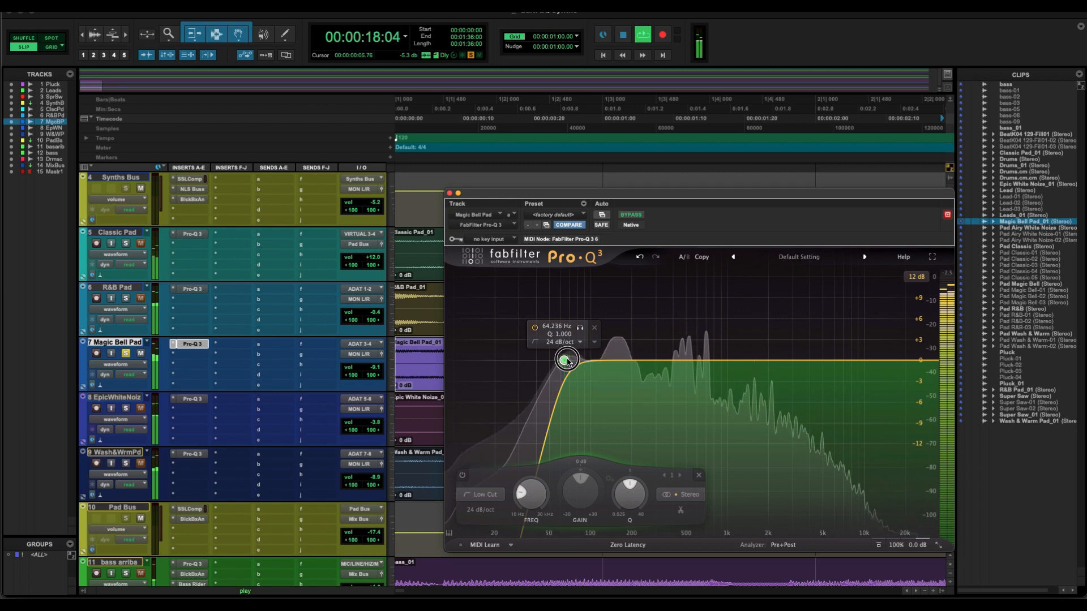
drag(567, 362, 594, 363)
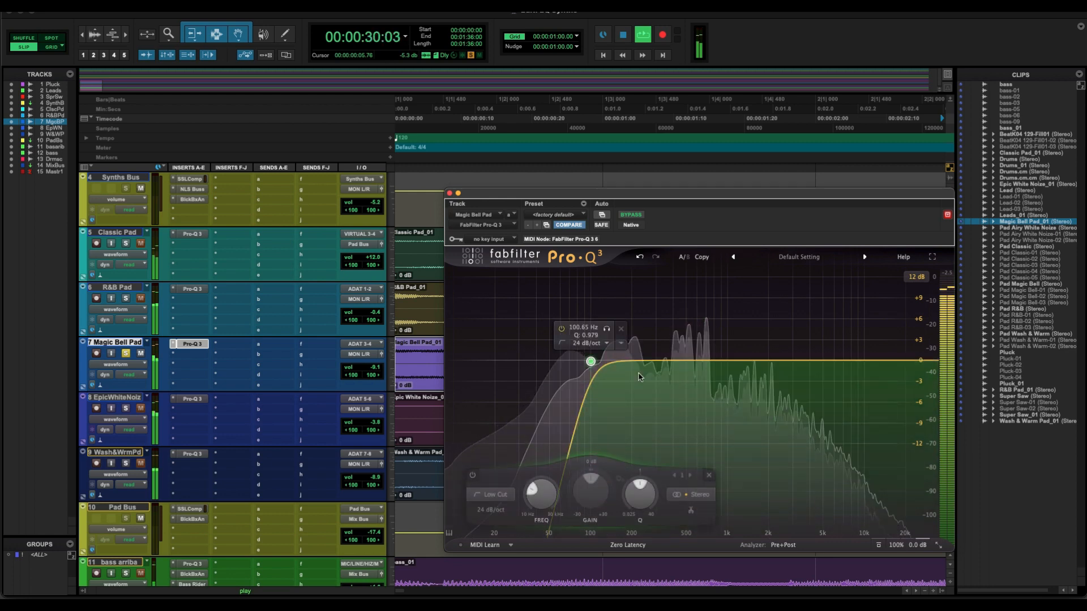
click(638, 216)
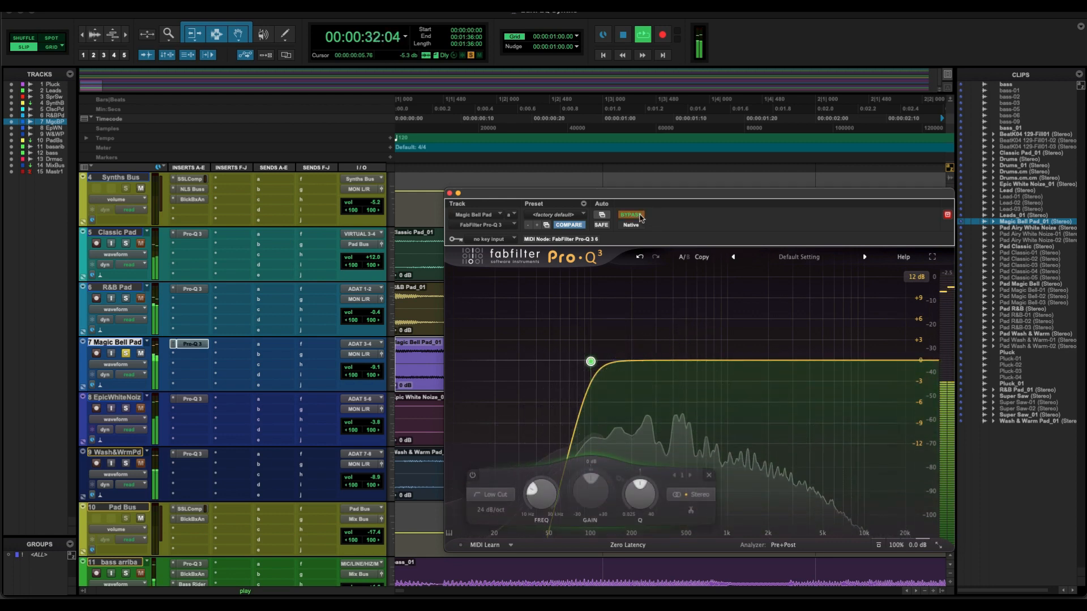
click(639, 216)
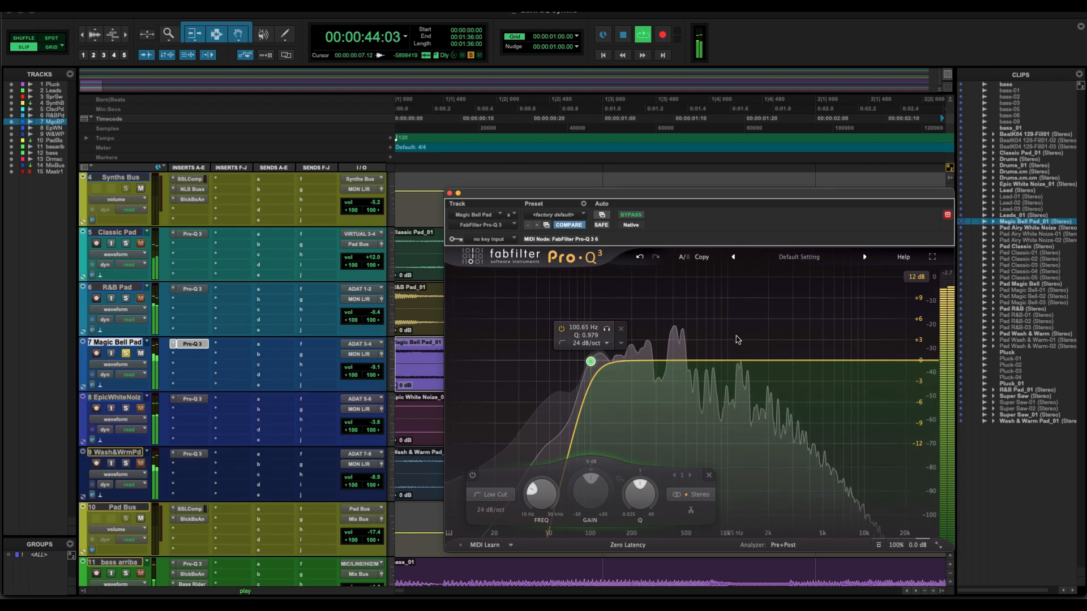
- Add a bell cut of about 1.9 dB at about 205 Hz with a Q of about 5, audition it and make it dynamic
double_click(636, 362)
drag(635, 367, 633, 369)
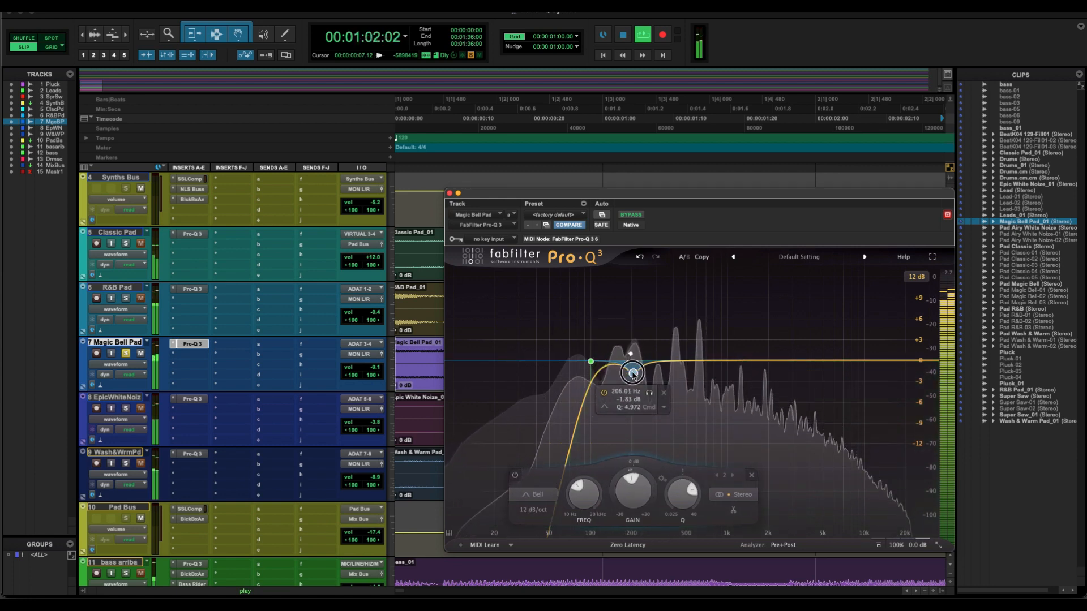
drag(632, 374, 633, 374)
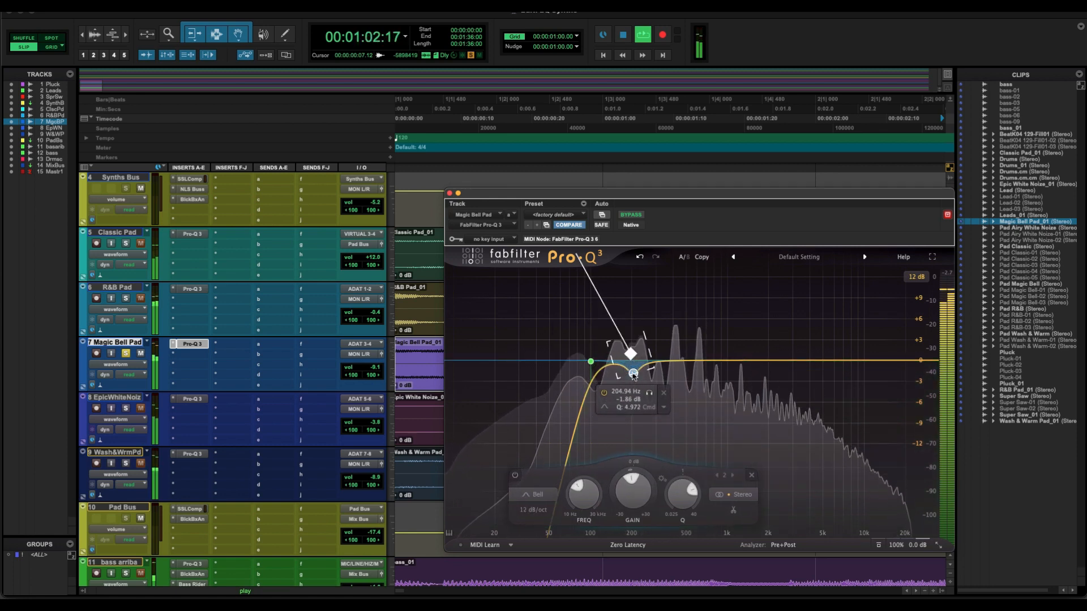
click(650, 394)
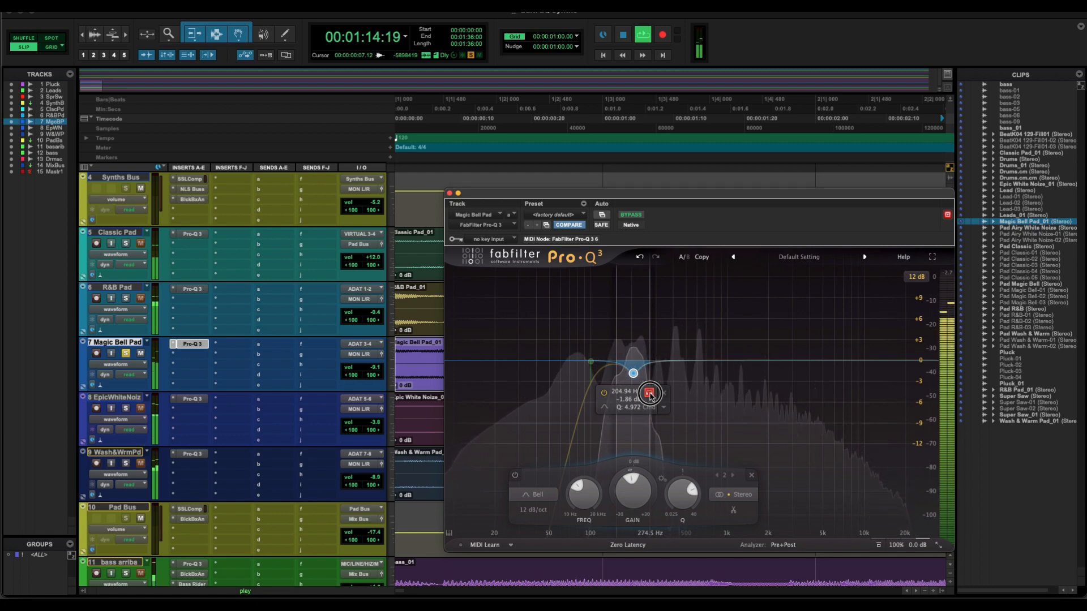
click(650, 394)
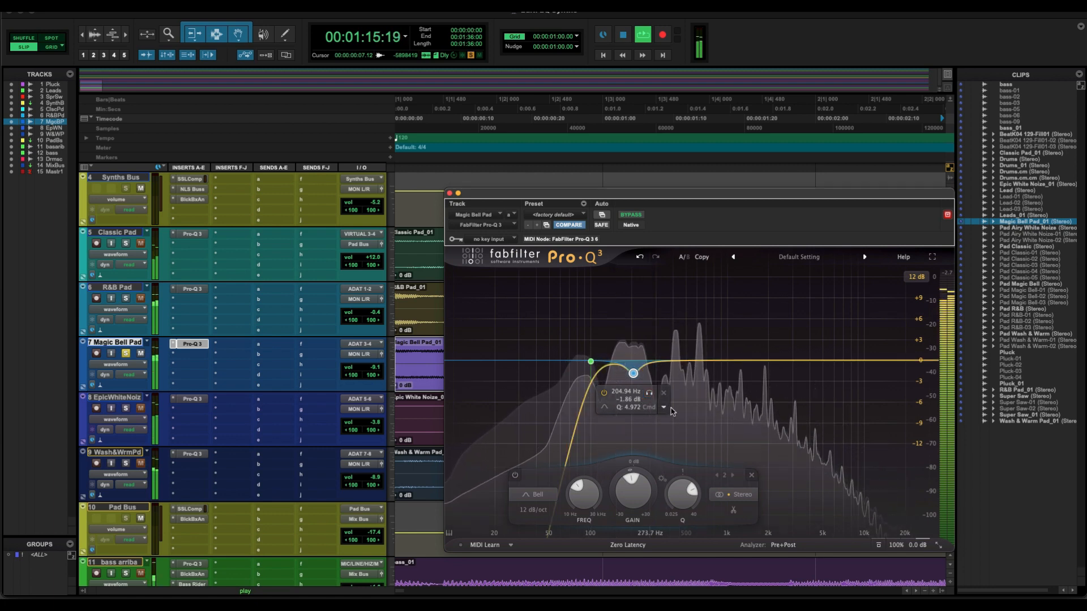
right_click(634, 374)
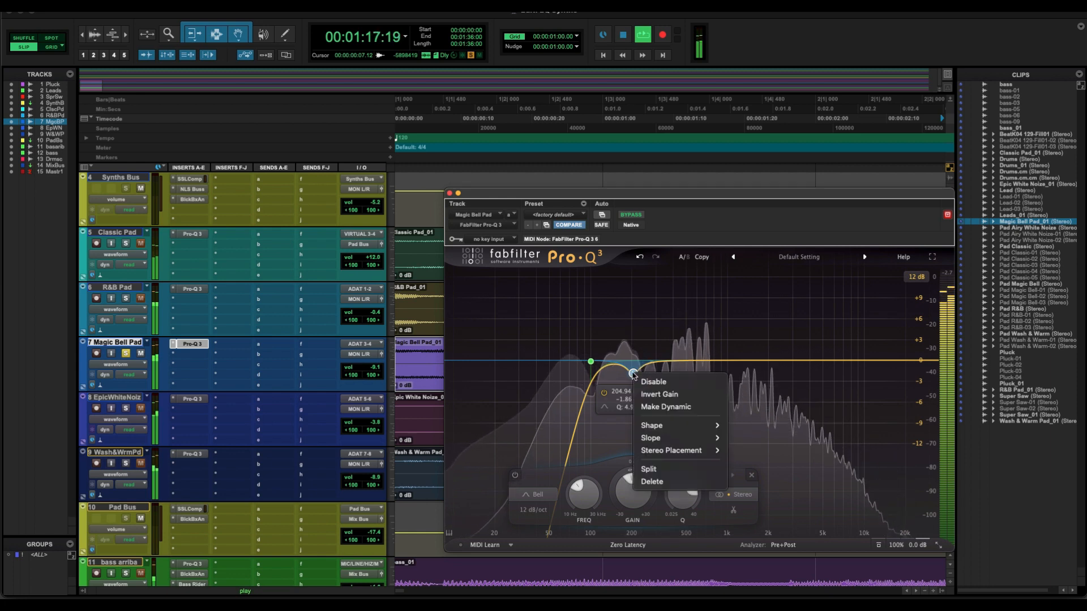
click(660, 409)
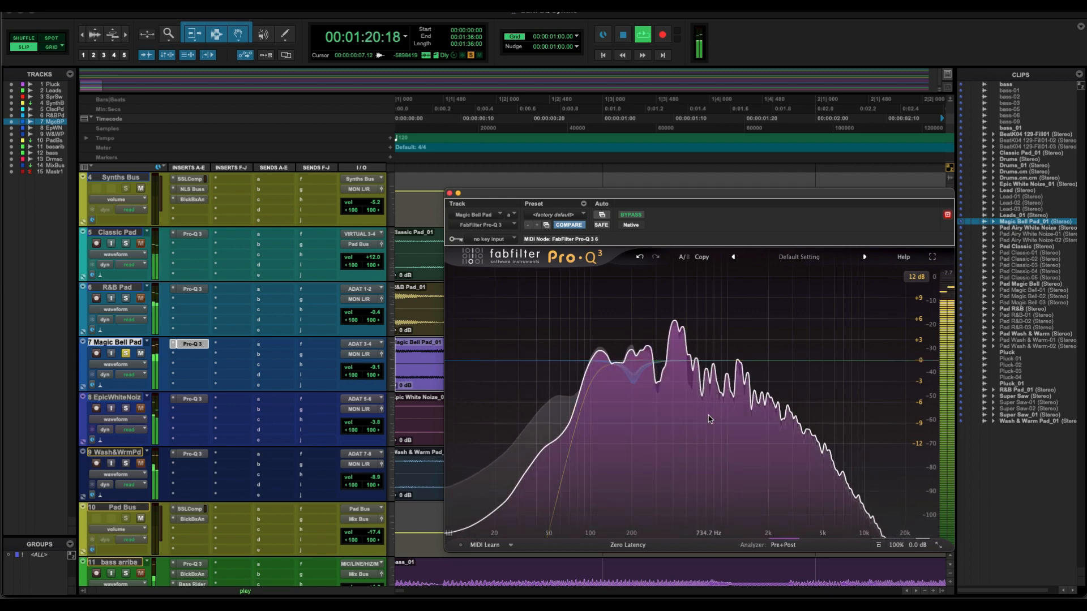
- Add a narrow bell cut of about 1.9 dB at about 663 Hz with a Q of about 14.7
mouse_move(709, 415)
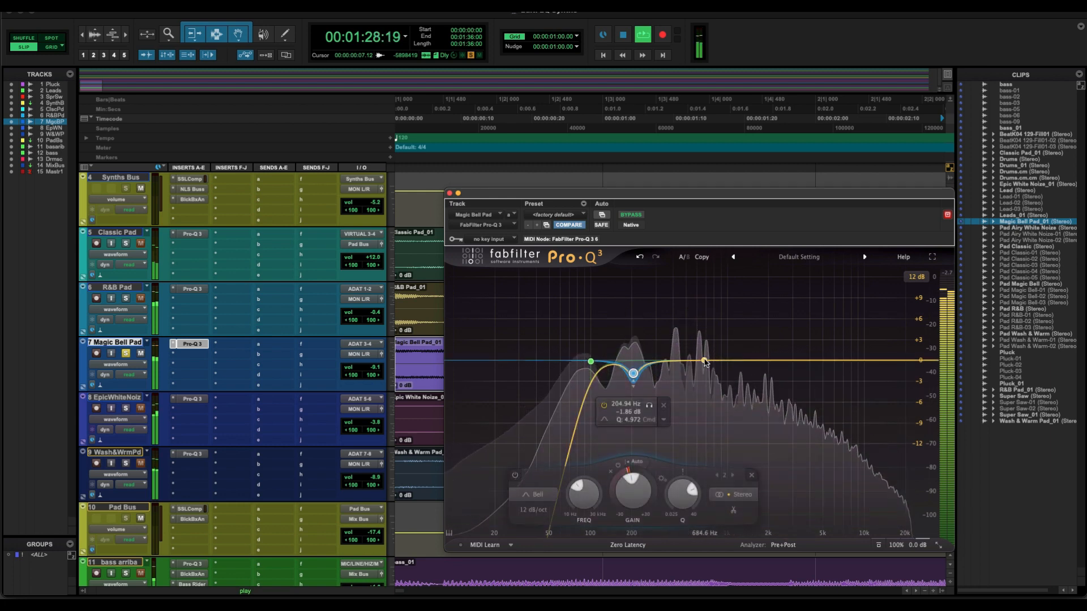
click(704, 367)
drag(704, 367, 701, 368)
drag(750, 491, 749, 446)
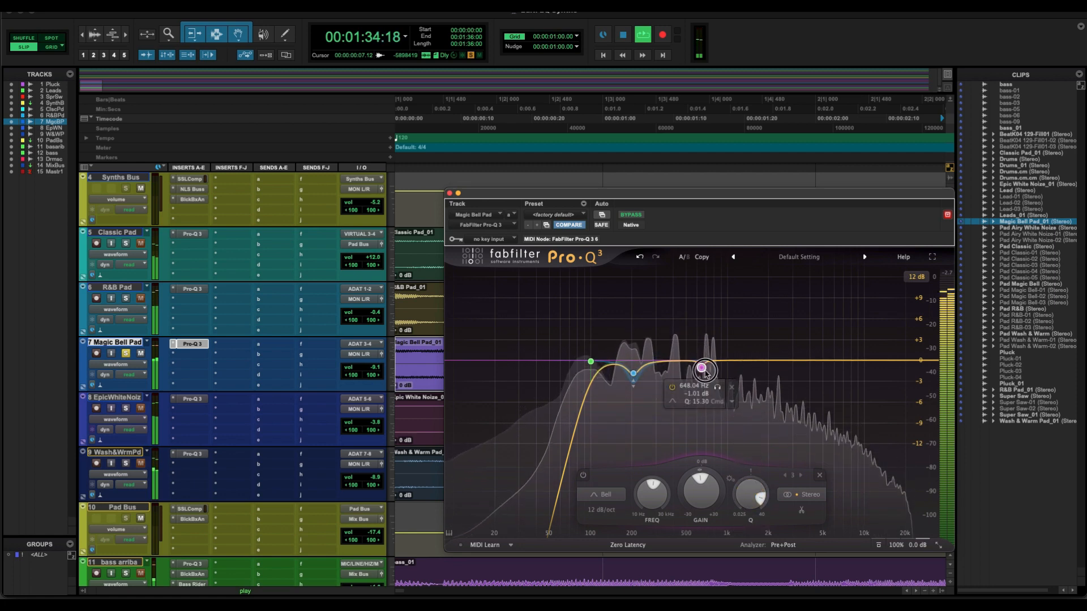
drag(704, 370, 702, 380)
drag(752, 495, 753, 499)
drag(697, 374, 703, 374)
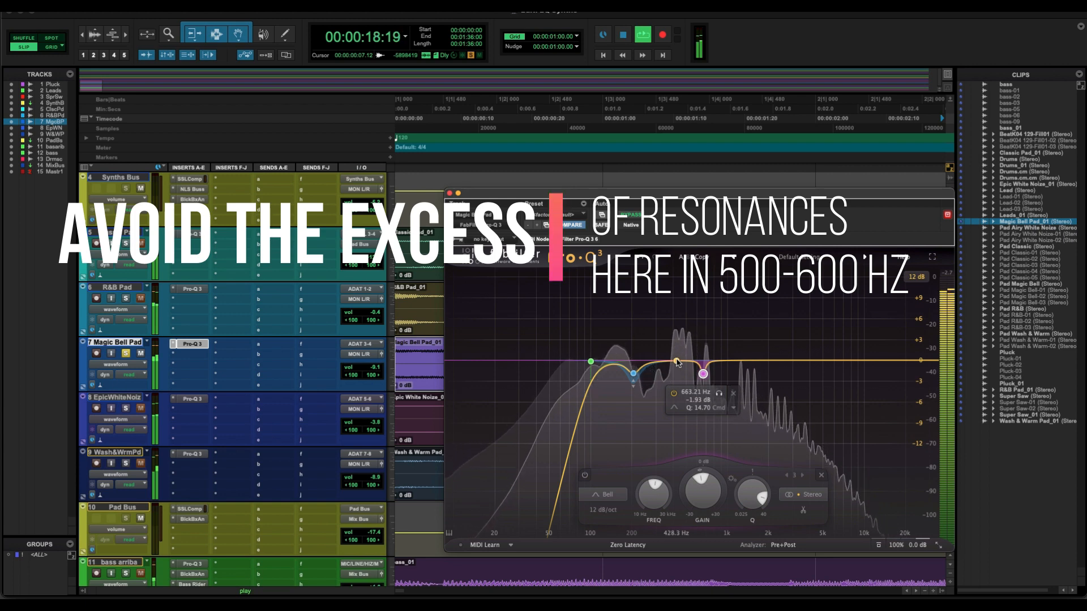
- Add a narrow bell cut of about 1.5 dB at about 429 Hz with a Q of about 11.4
click(679, 367)
drag(680, 368, 678, 371)
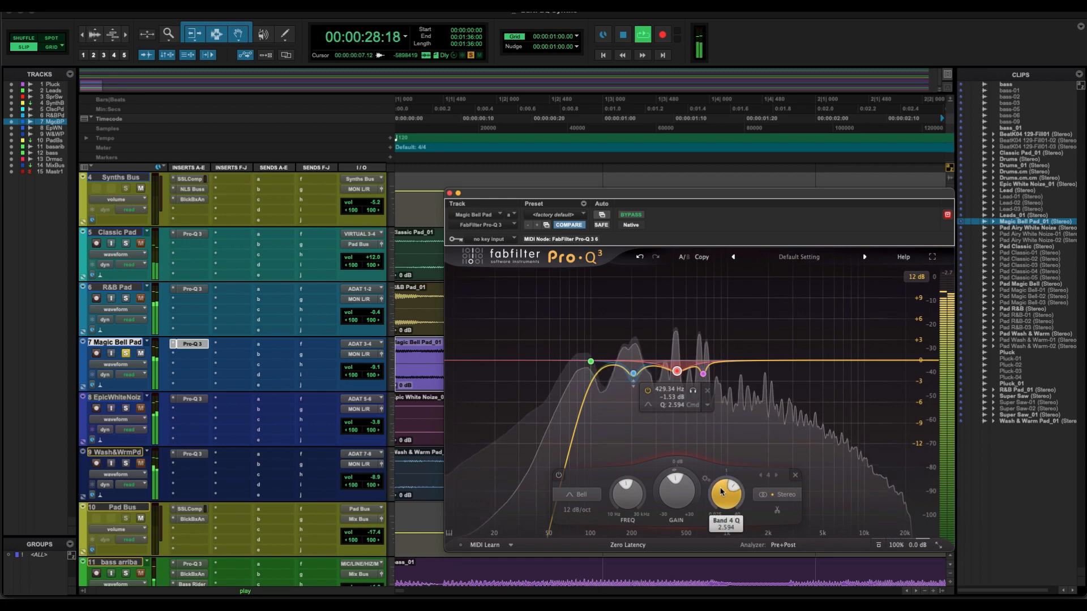
drag(720, 491, 717, 456)
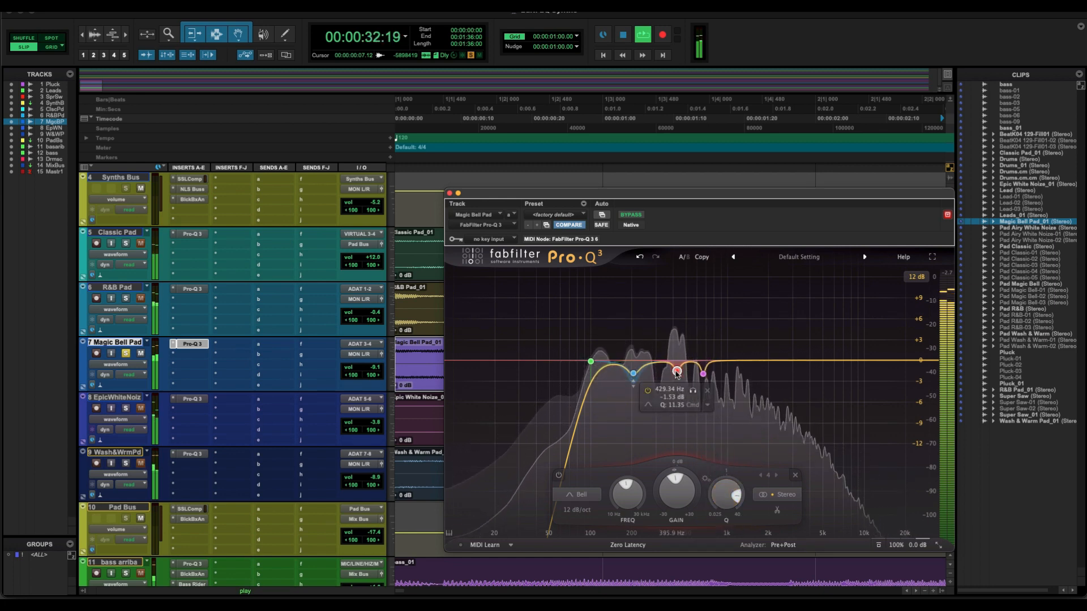
drag(677, 371, 676, 372)
- Audition the 663 Hz bell in isolation and deepen the neighbouring lower bell cut to about 3.4 dB
mouse_move(703, 373)
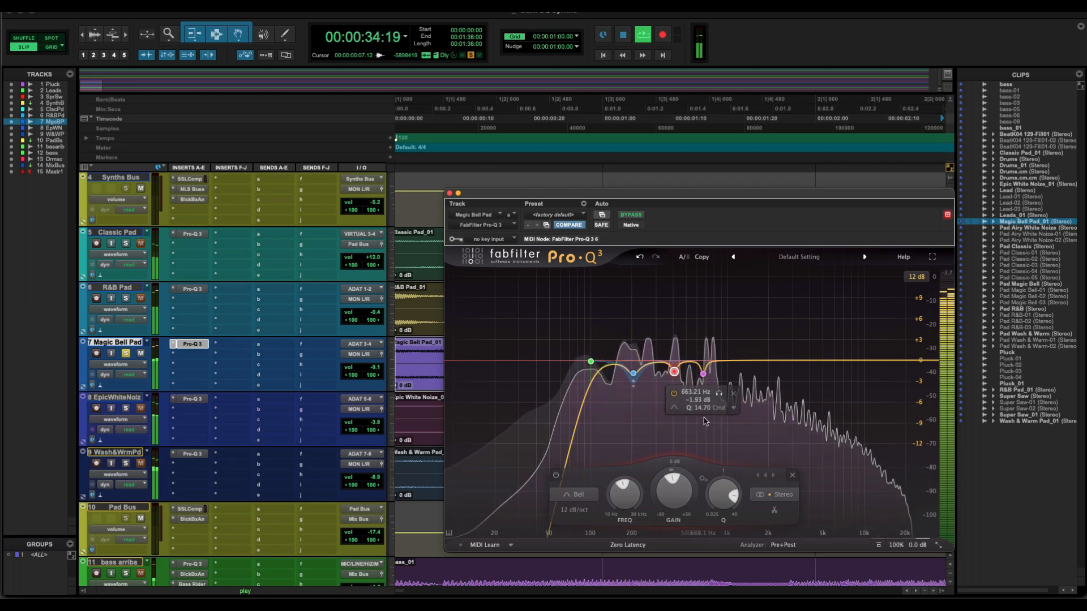
click(719, 394)
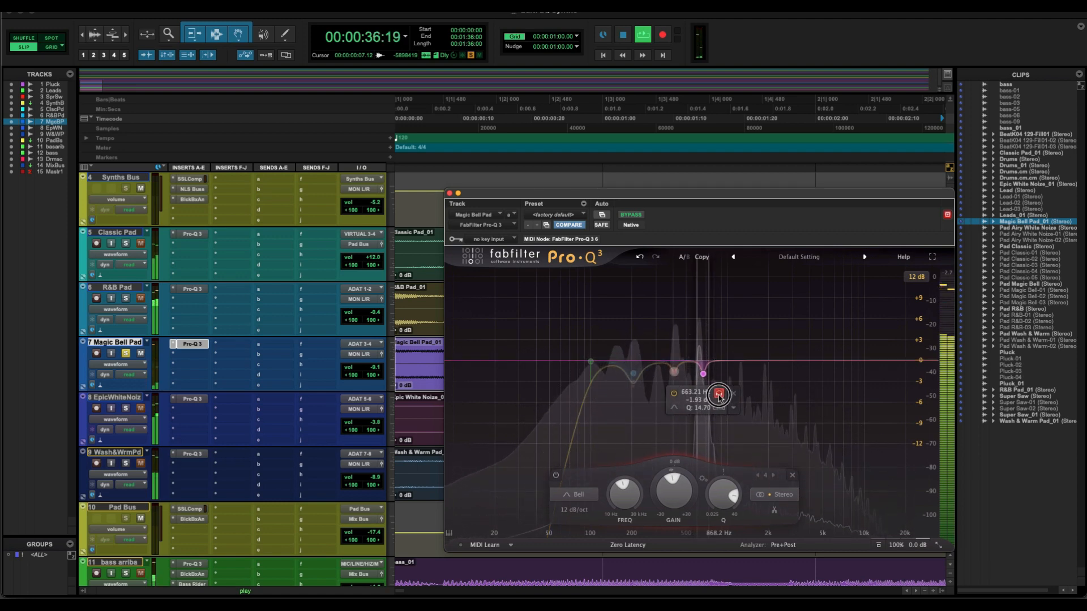
drag(719, 397, 696, 394)
click(675, 372)
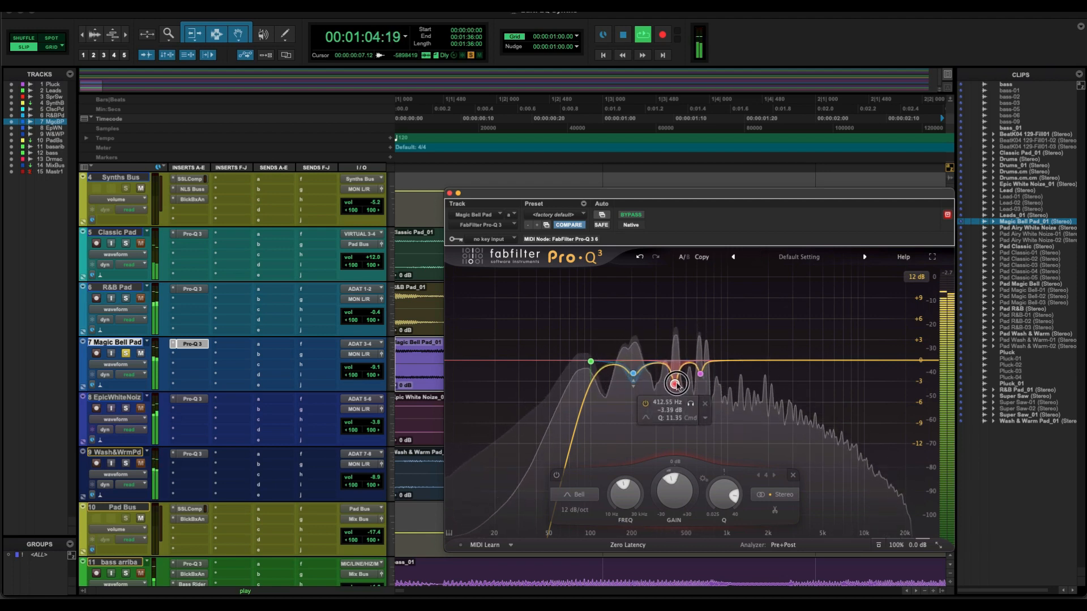
drag(678, 386, 702, 375)
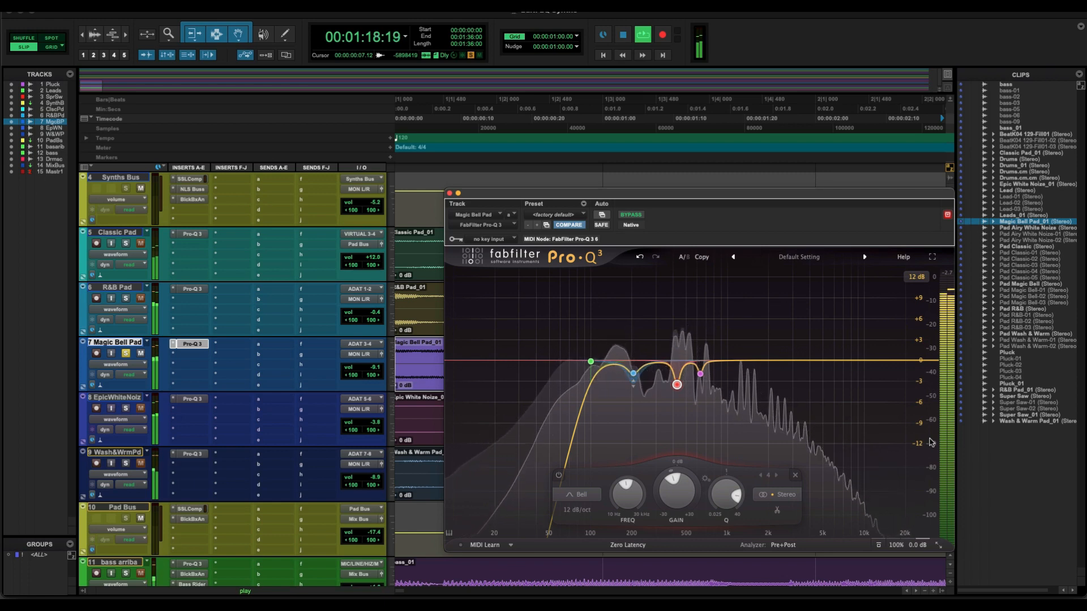
- Add a narrow bell cut of about 2.3 dB at about 3.19 kHz with a Q of about 11.9
click(791, 361)
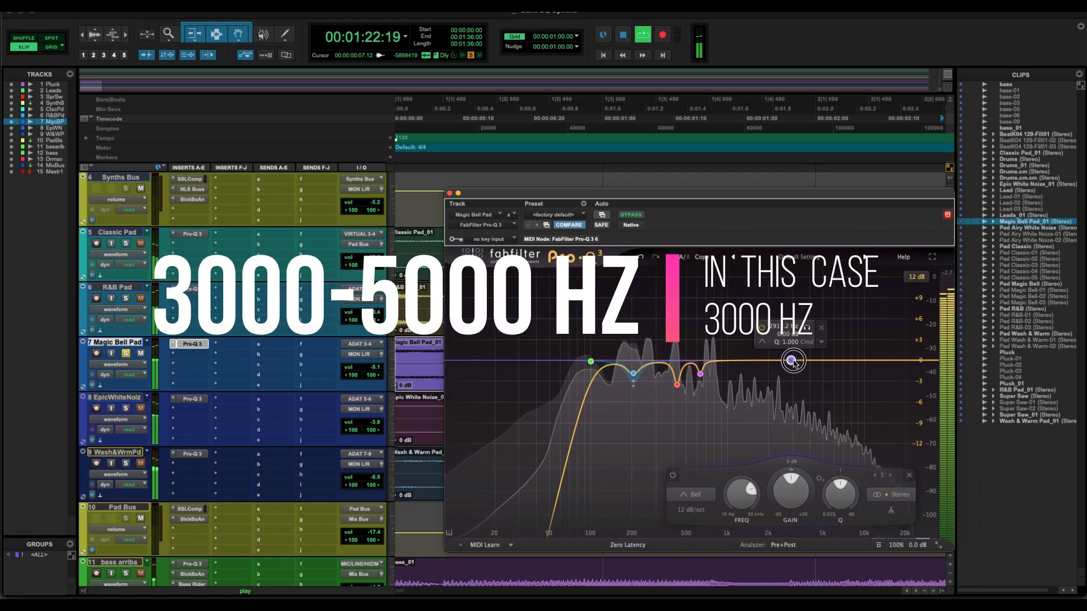
drag(791, 361, 798, 369)
drag(828, 494, 851, 455)
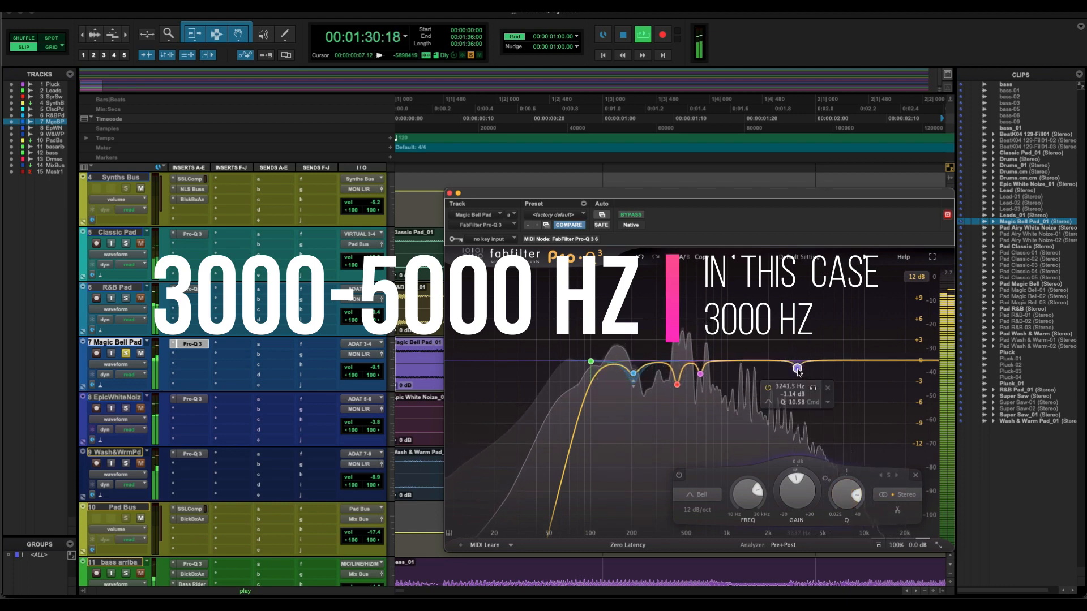
drag(797, 369, 799, 374)
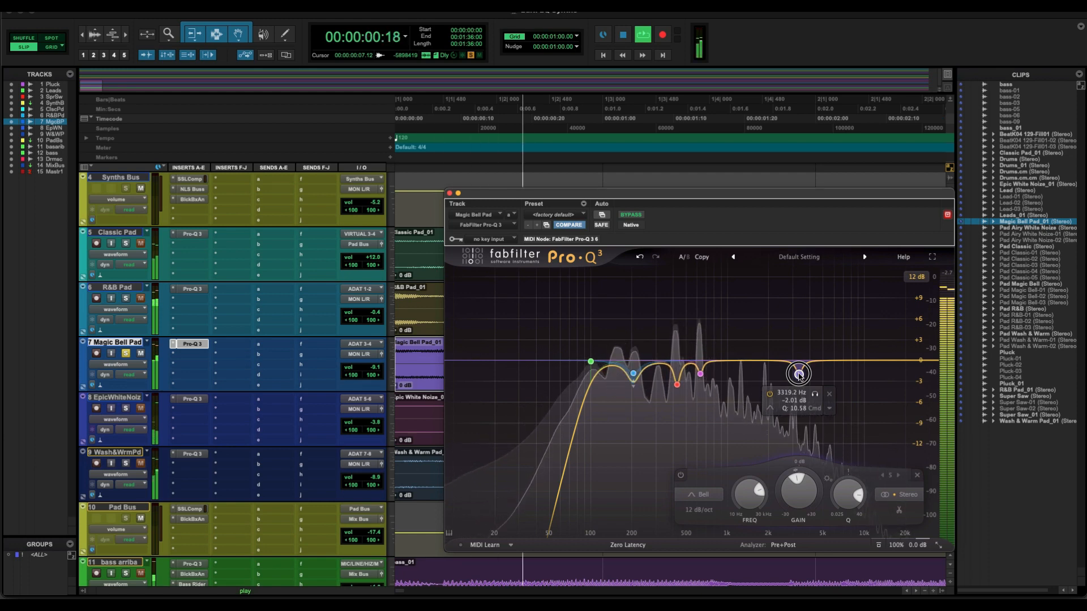
drag(799, 374, 796, 375)
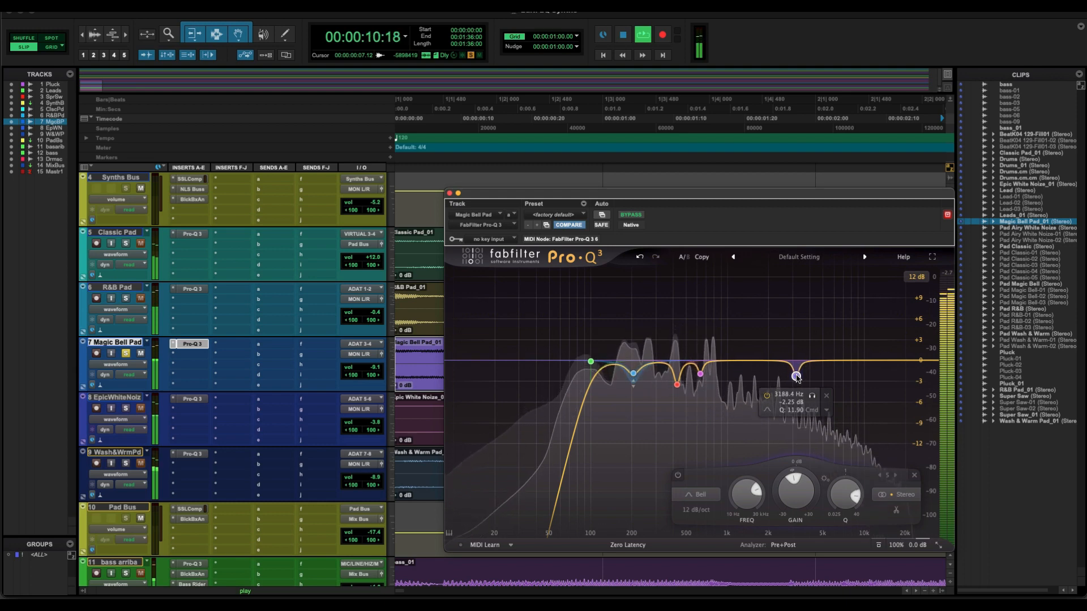
- Make the upper-range bell dynamic and set it to a cut of about 1.9 dB at about 3.2 kHz
right_click(797, 376)
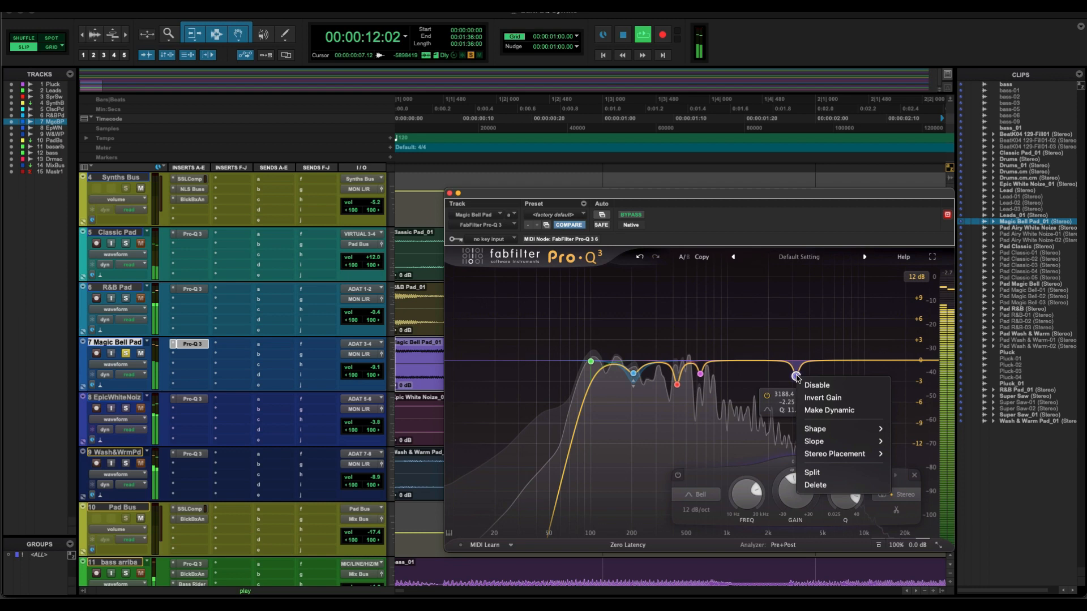
click(830, 411)
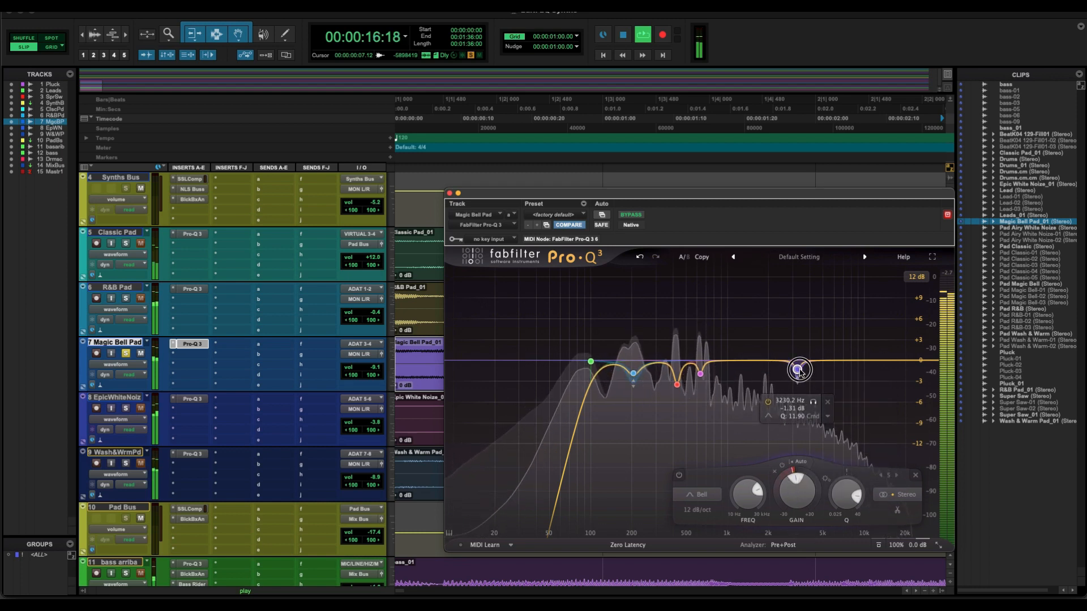
drag(800, 372, 799, 374)
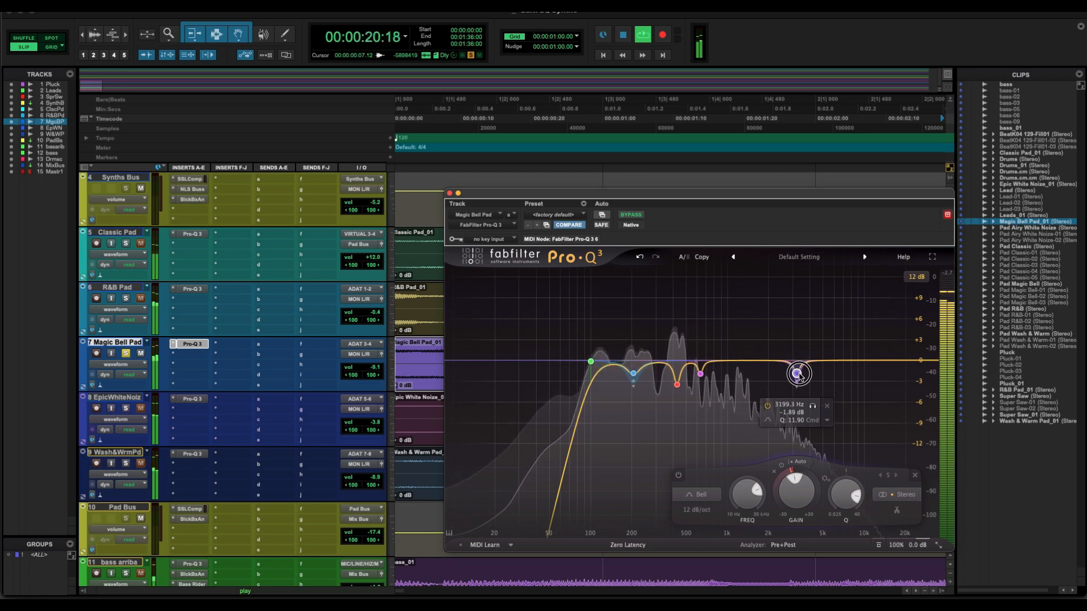
drag(797, 374, 813, 407)
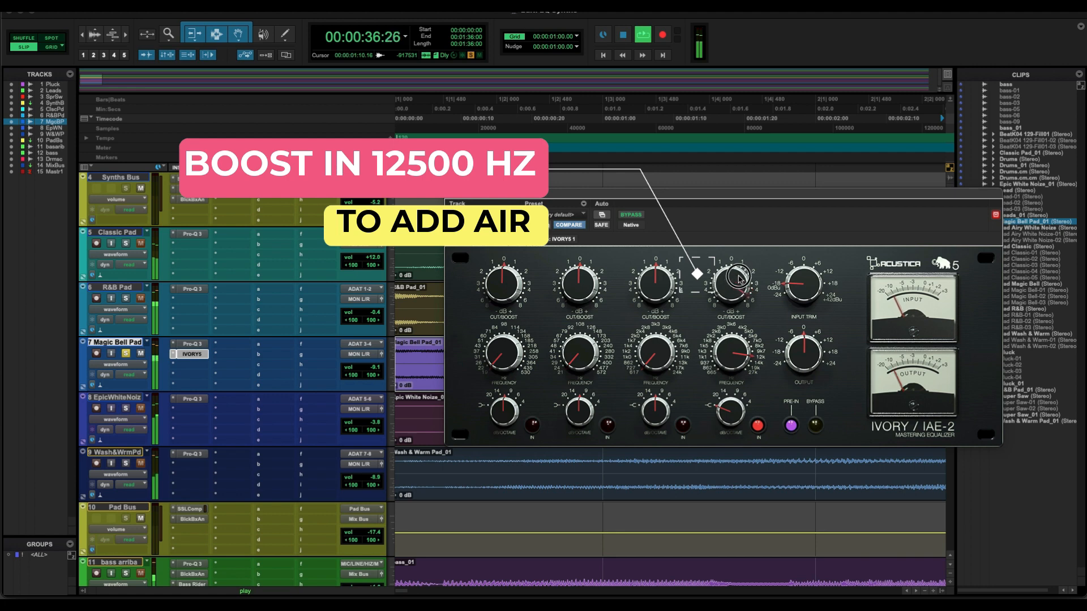
- Adjust the 12.5 kHz air boost in Magic Bell Pad's IVORY5 equalizer by ear, comparing the plug-in bypassed and active
drag(739, 279, 742, 270)
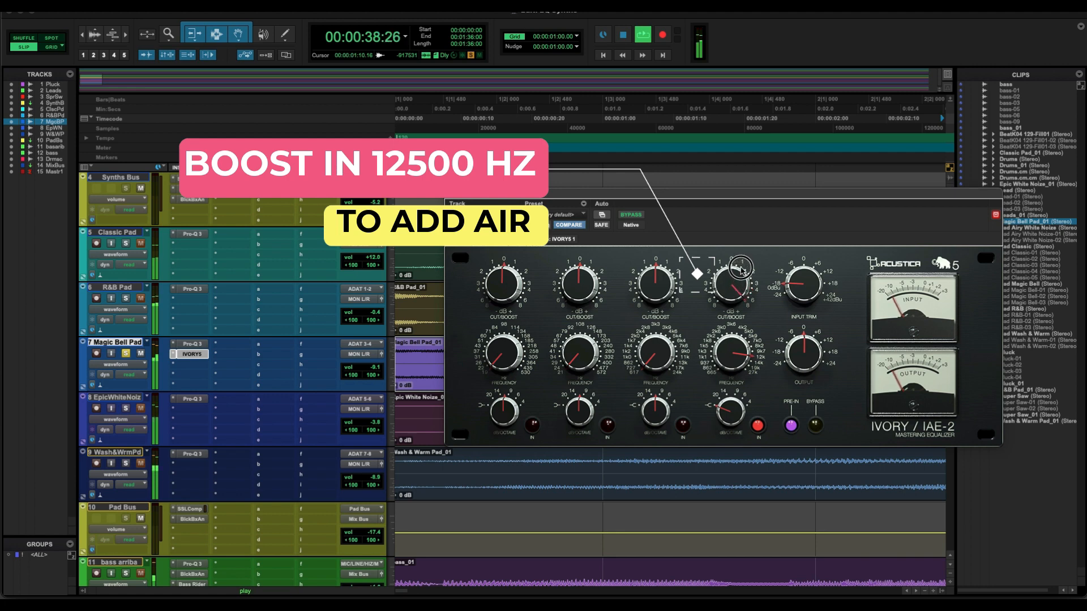
click(631, 216)
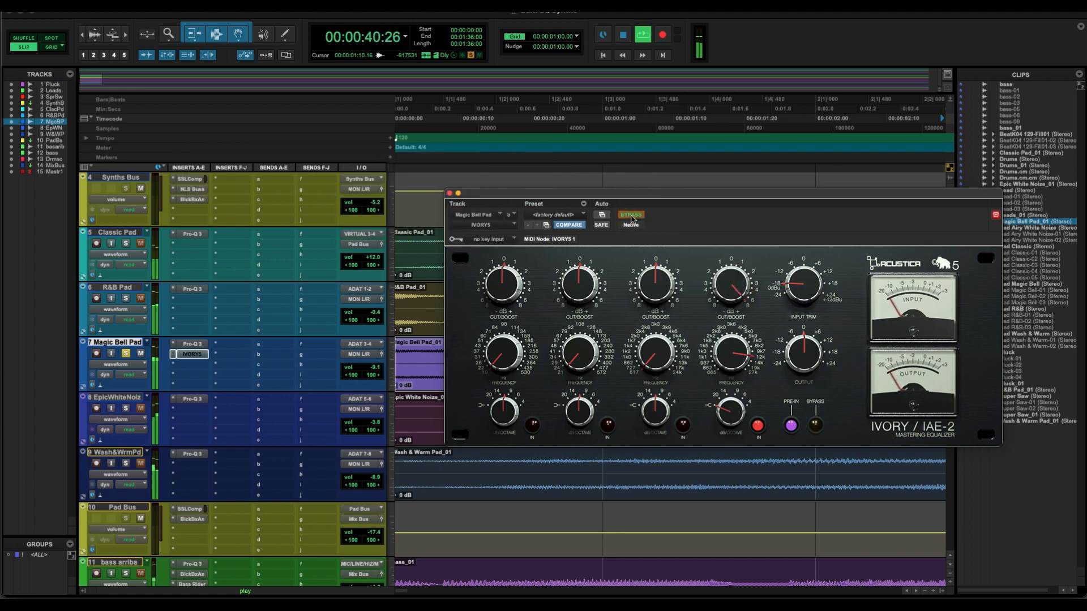
click(631, 216)
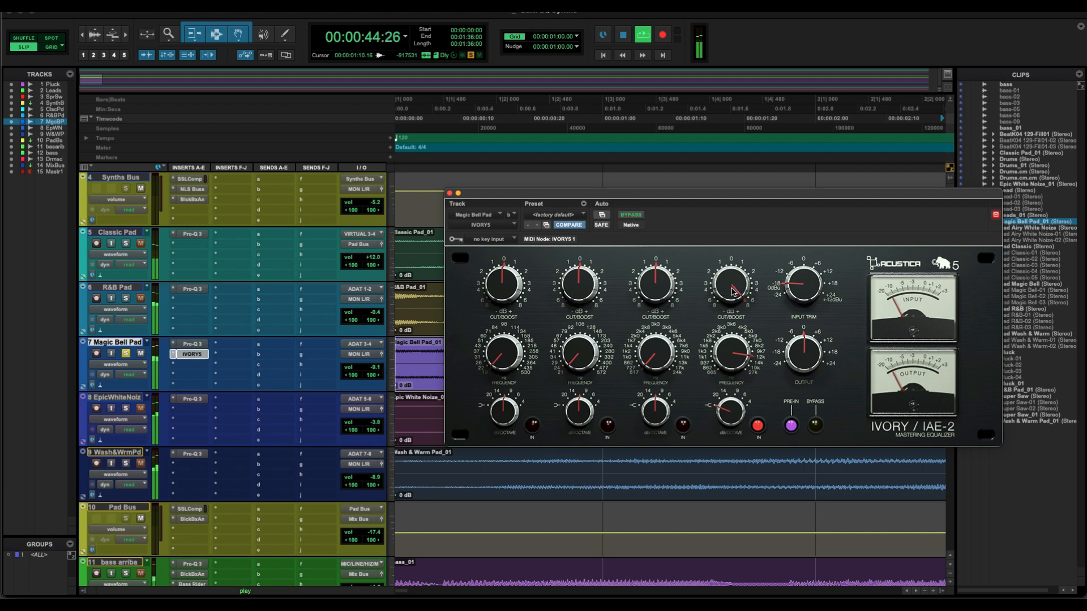
drag(732, 291, 731, 305)
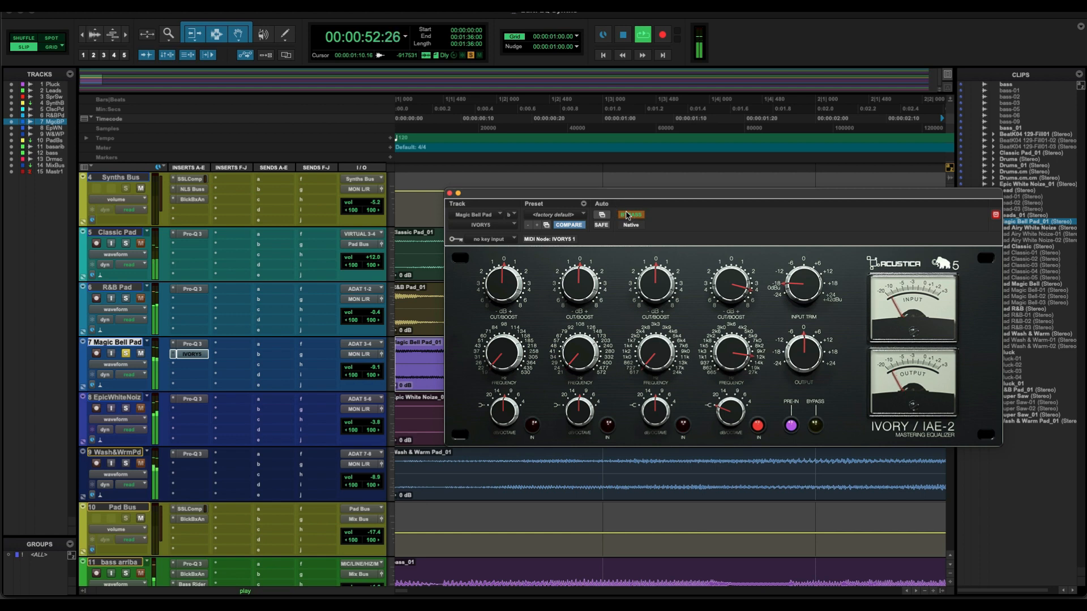
- Reactivate the IVORY5 equalizer on Magic Bell Pad and close its window
click(627, 215)
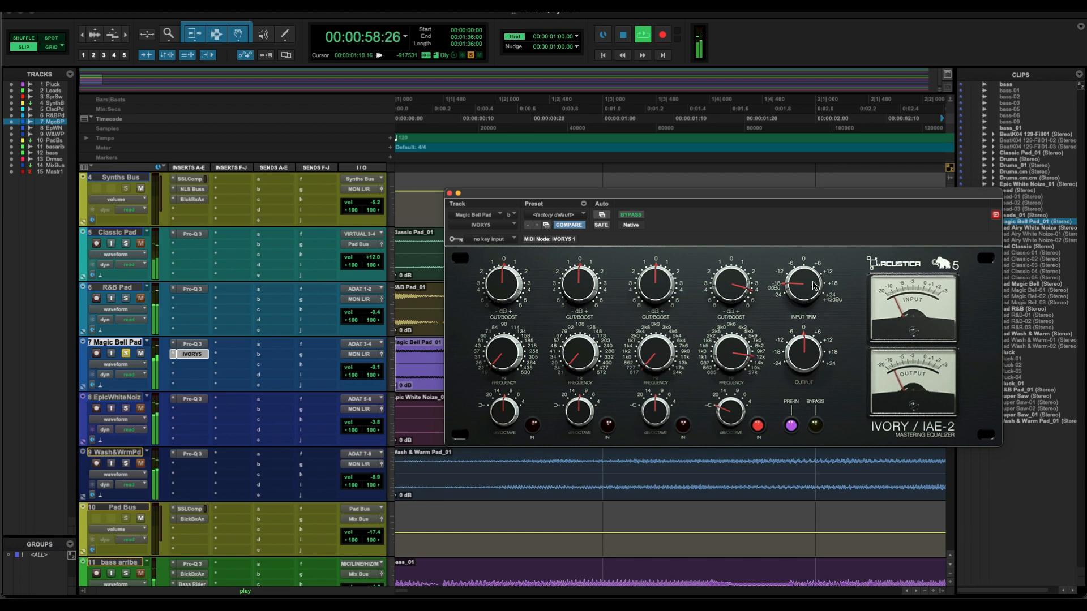
click(449, 193)
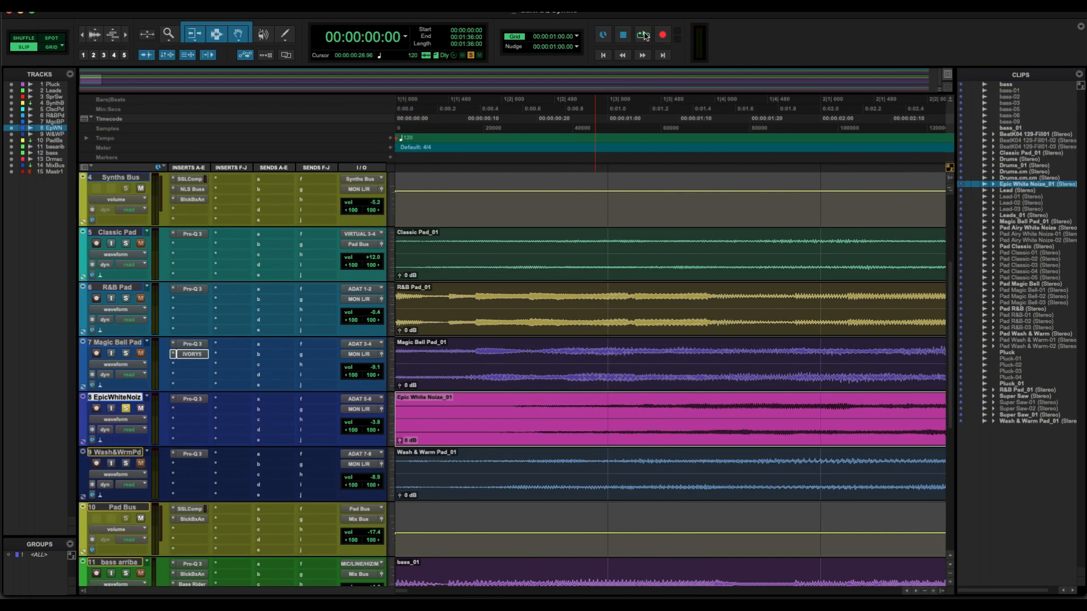
- Play the soloed Epic White Noise track and add a 24 dB/oct low cut at about 100 Hz in its Pro-Q 3
click(647, 36)
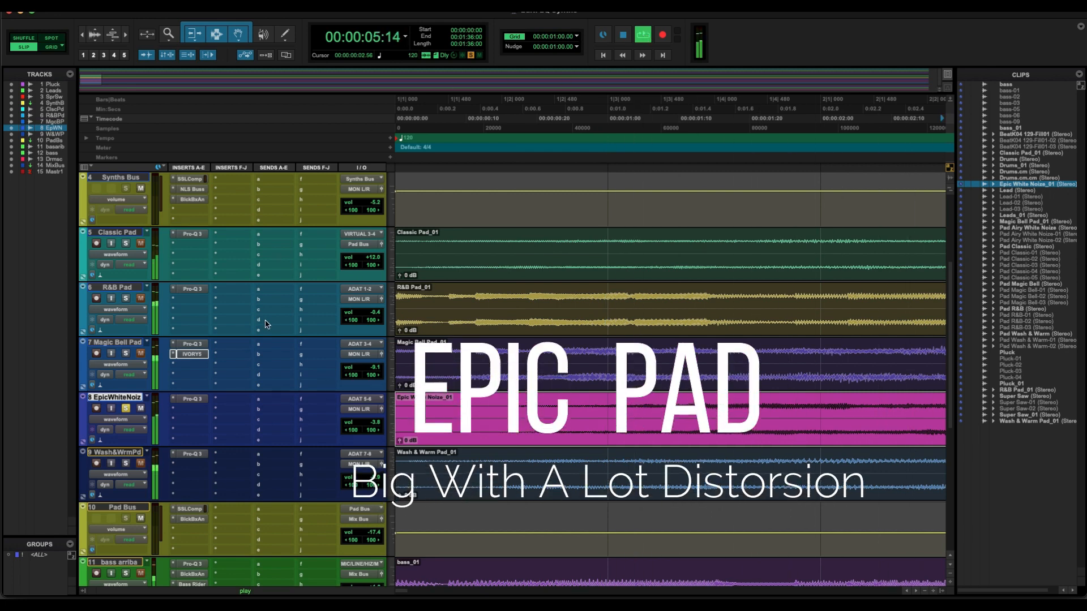
click(192, 400)
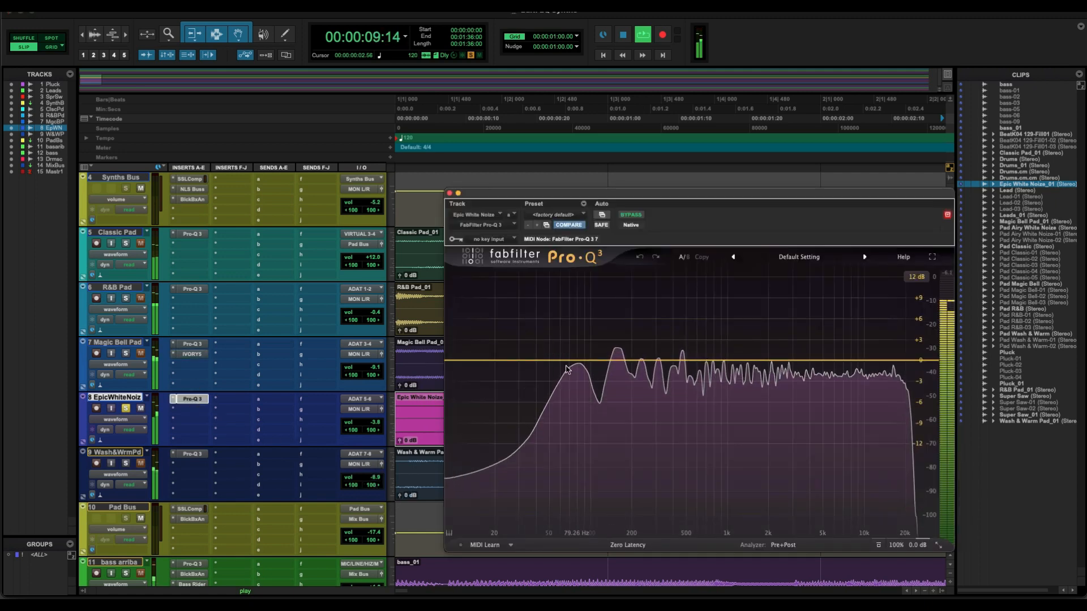
click(554, 360)
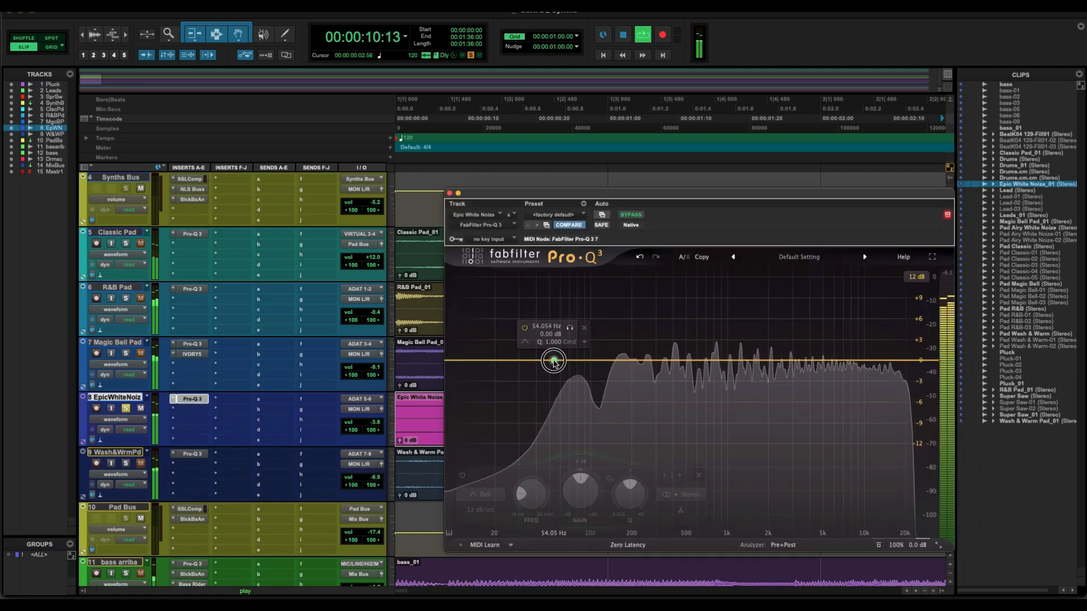
click(491, 496)
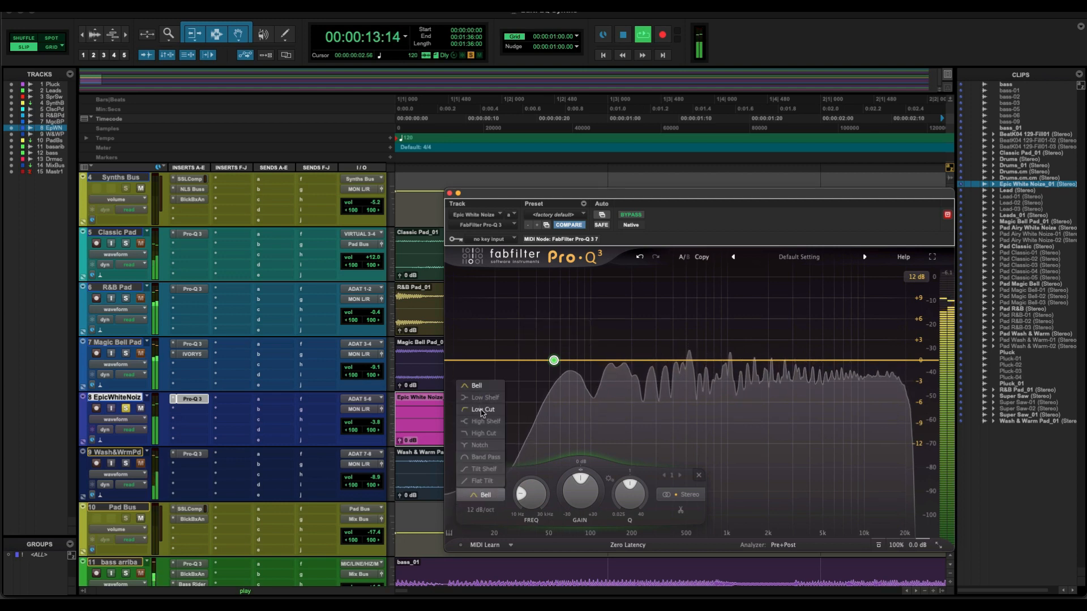
click(483, 409)
click(489, 511)
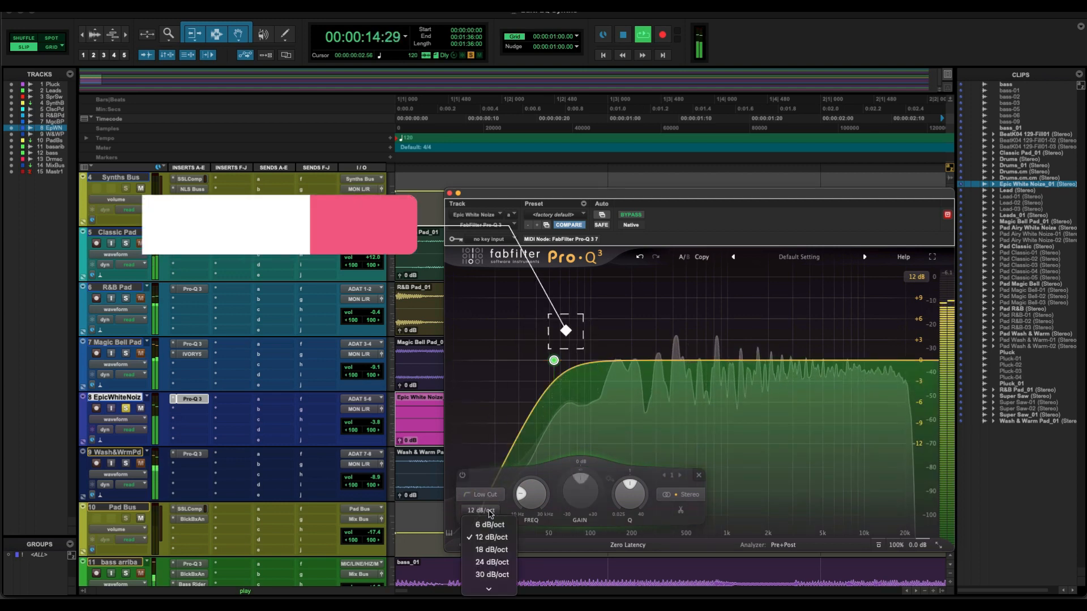
click(492, 562)
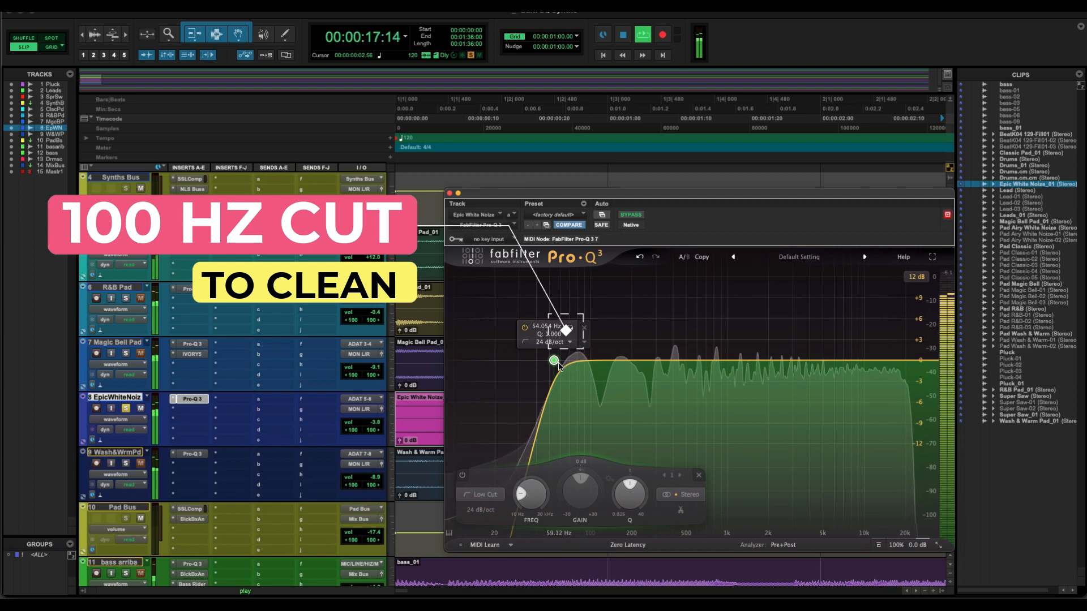
click(561, 363)
drag(554, 360, 590, 362)
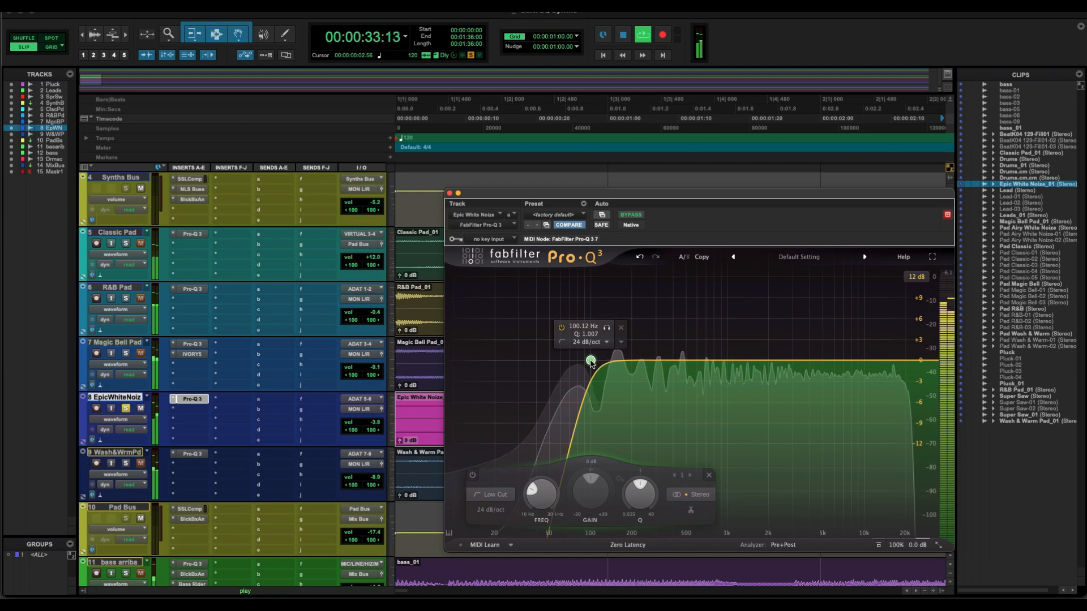
click(674, 407)
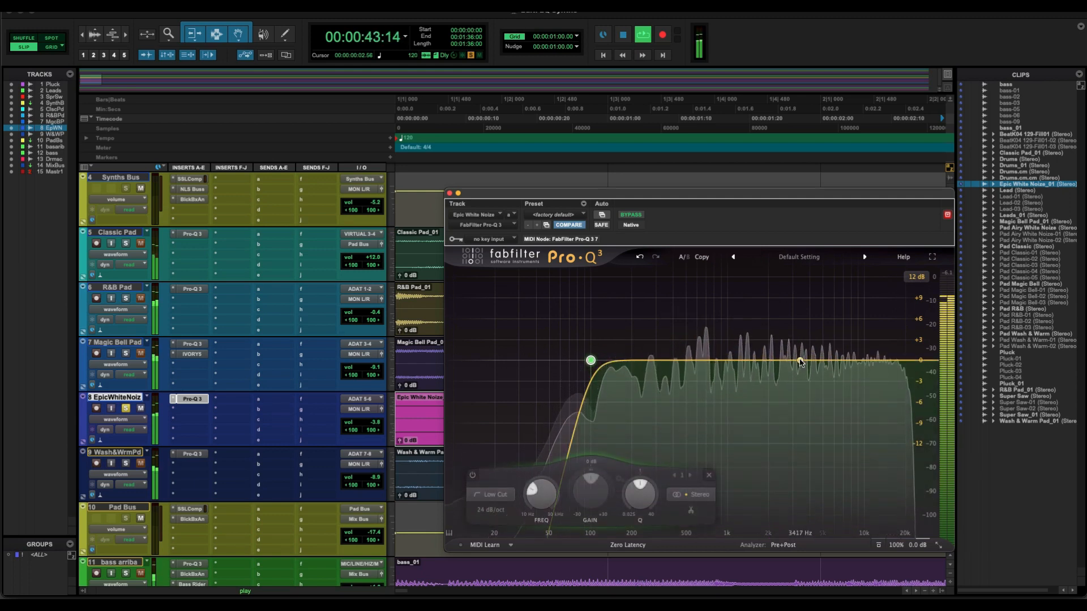
- Add a narrow bell cut of about 1.2 dB at about 3.27 kHz with a Q of about 10.6 on Epic White Noise
click(795, 361)
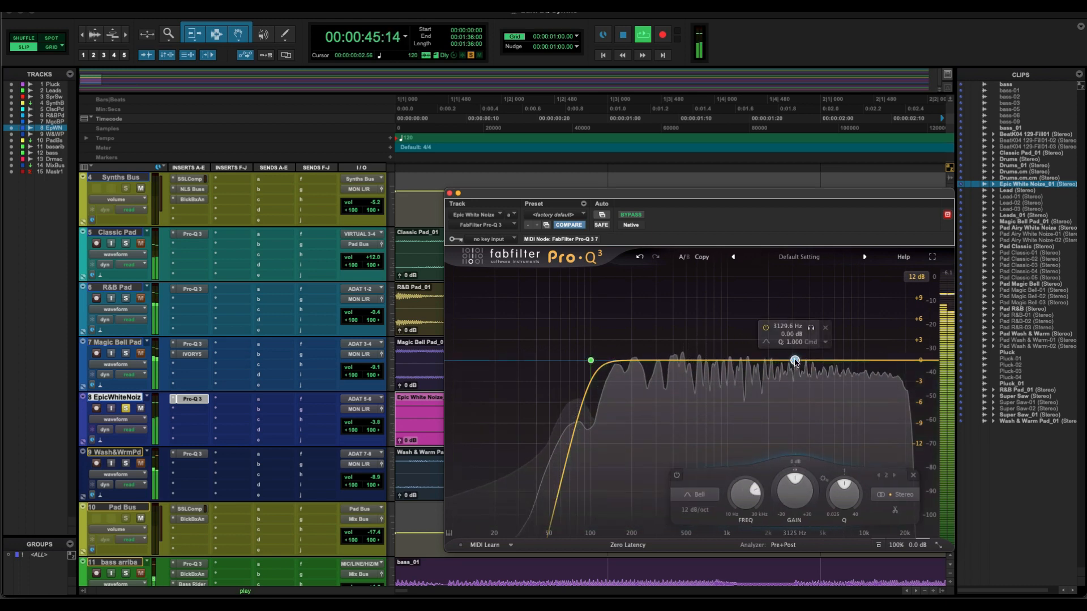
drag(846, 491, 845, 467)
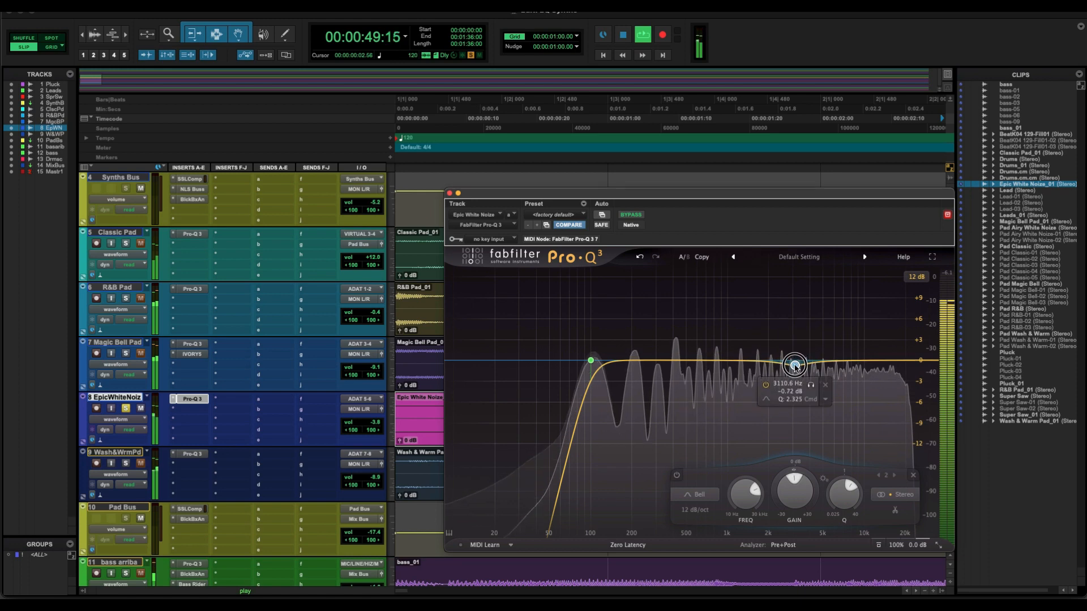
drag(795, 366, 798, 370)
drag(845, 494, 853, 461)
- Retune the narrow upper bell to about 3.68 kHz, deepen its cut to about 2.1 dB and make it dynamic
mouse_move(796, 369)
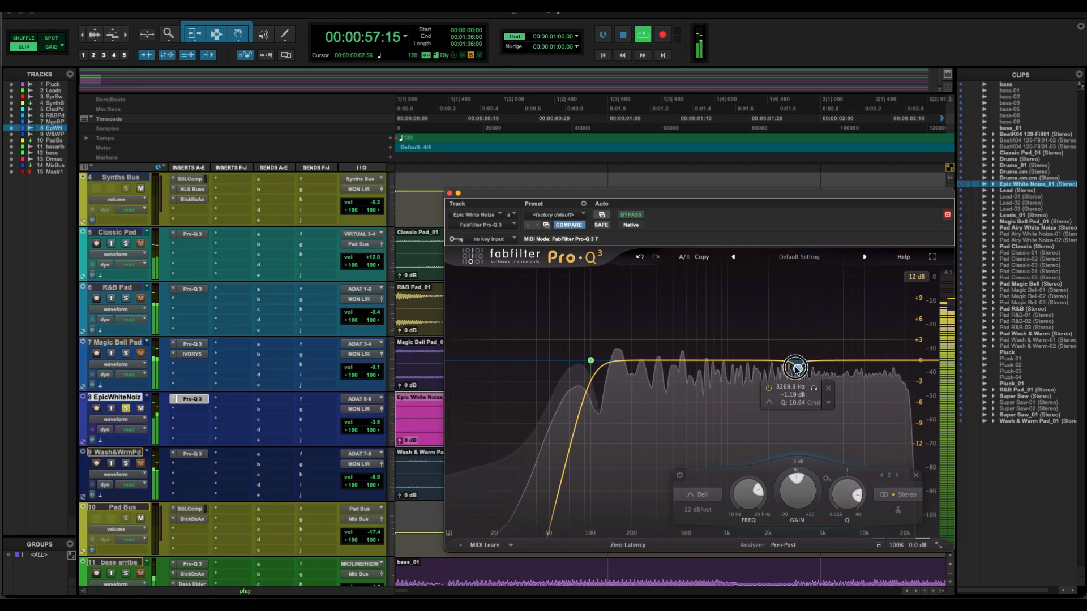
drag(796, 369, 797, 369)
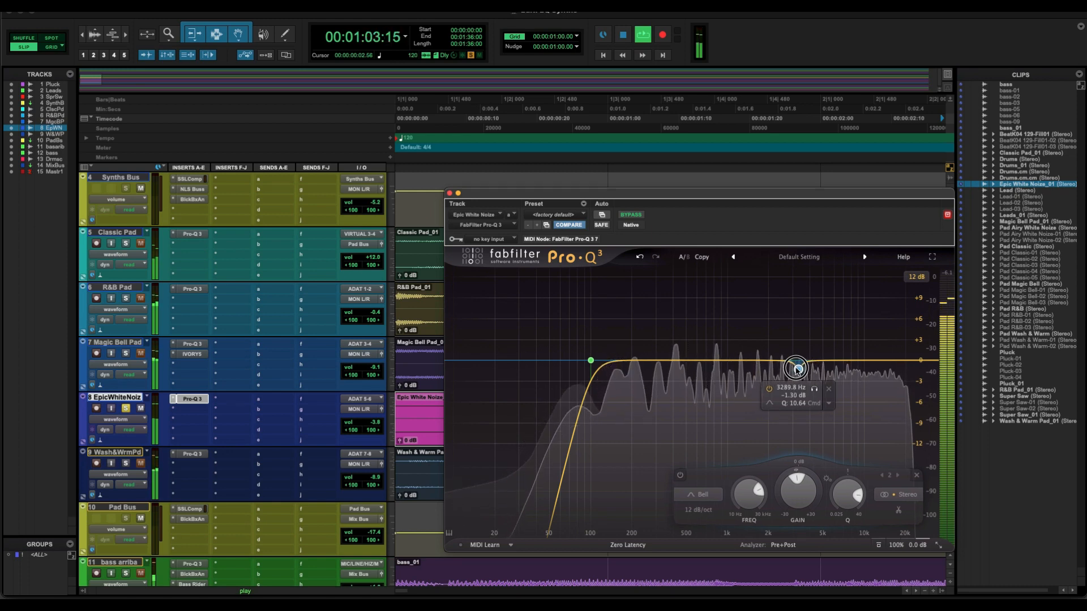
mouse_move(797, 369)
mouse_down()
mouse_move(828, 389)
mouse_move(808, 389)
mouse_move(826, 390)
mouse_up()
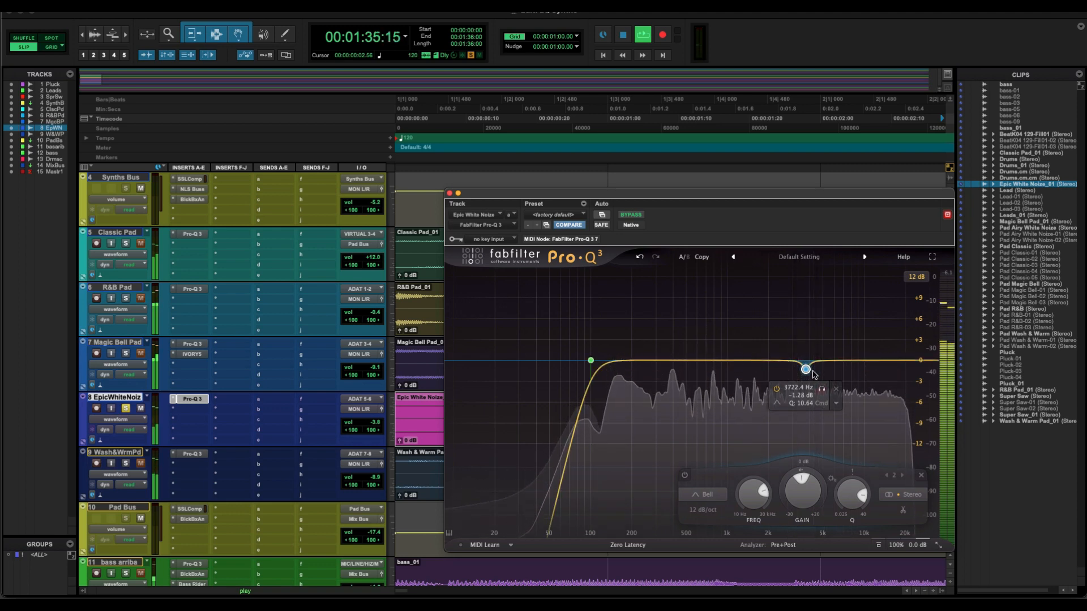
drag(806, 374, 805, 381)
mouse_move(898, 379)
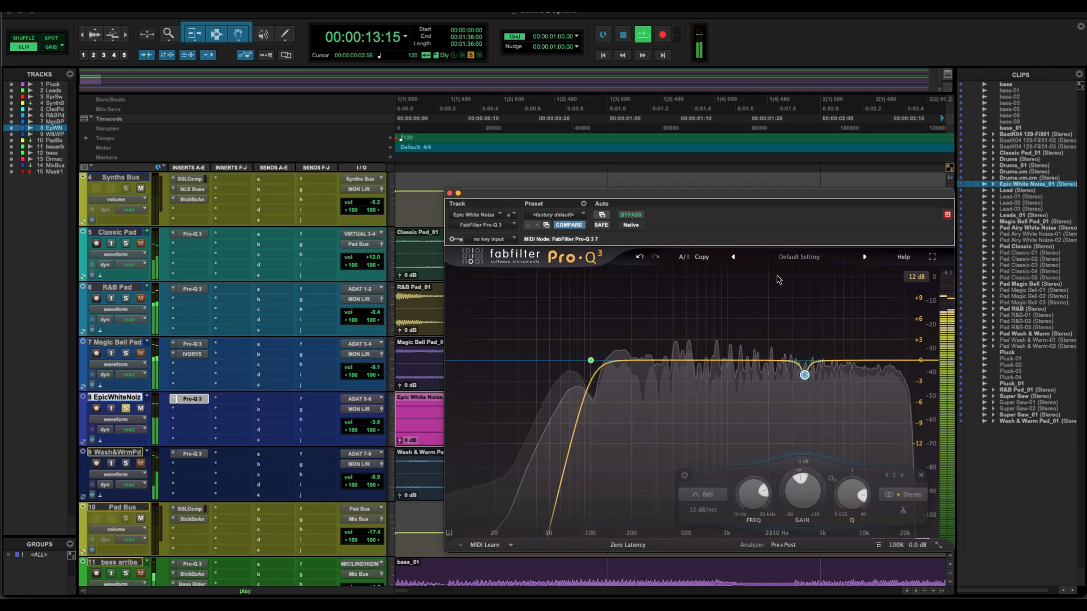
right_click(804, 376)
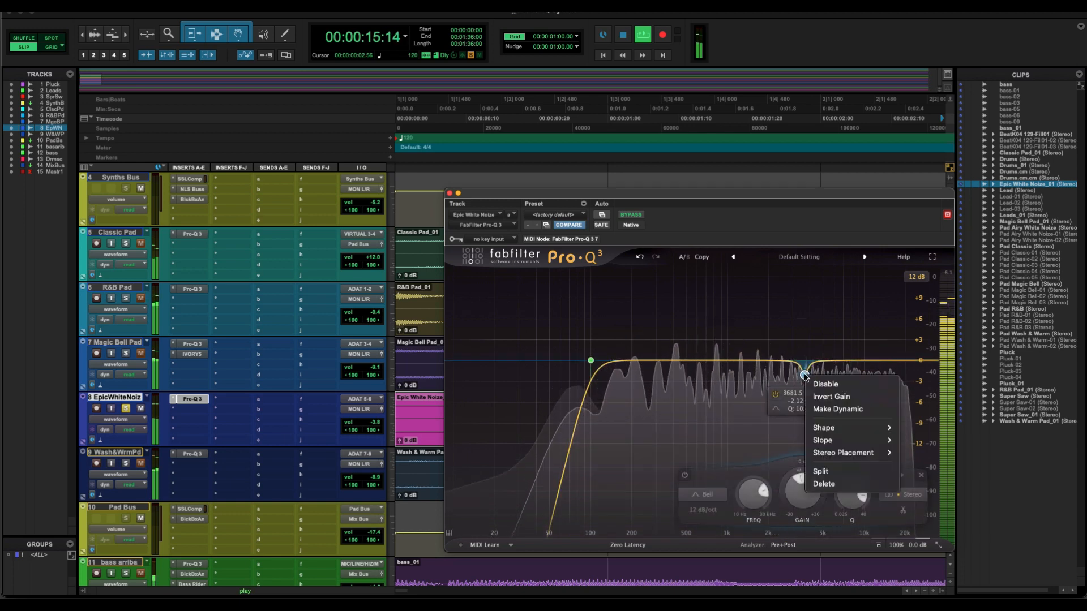
click(828, 409)
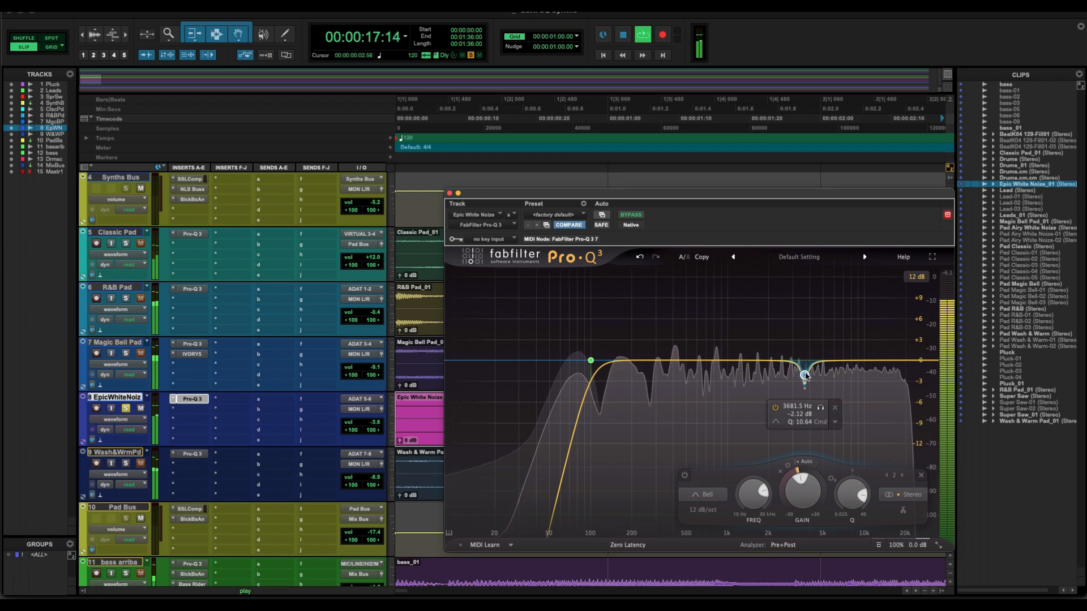
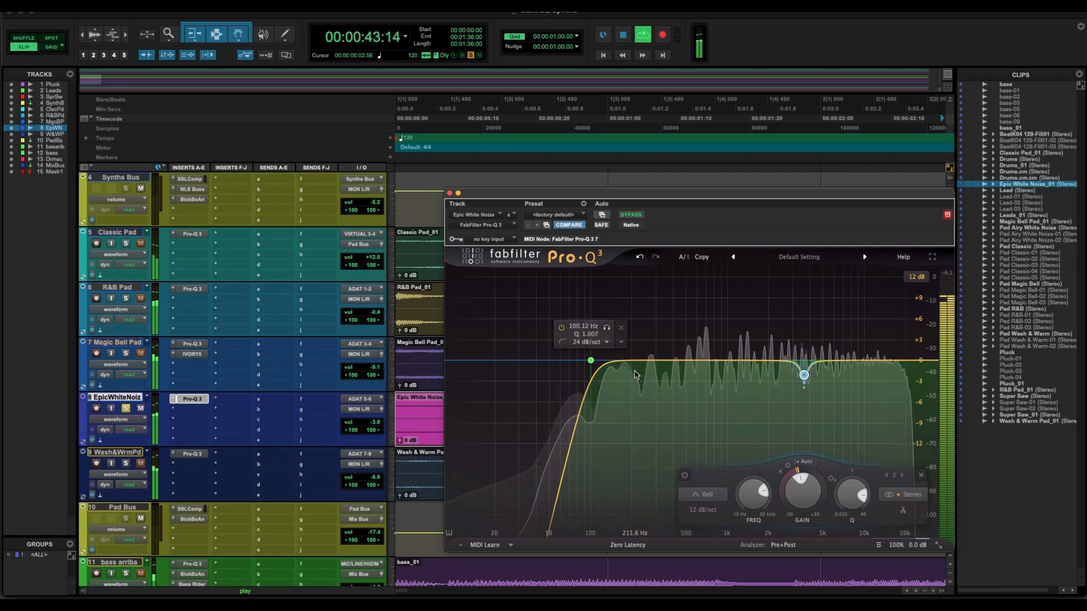
- Add a bell cut of about 1.4 dB near 694 Hz with a Q of about 11.1 and fine-tune it while auditioning the band in isolation
drag(703, 361, 703, 367)
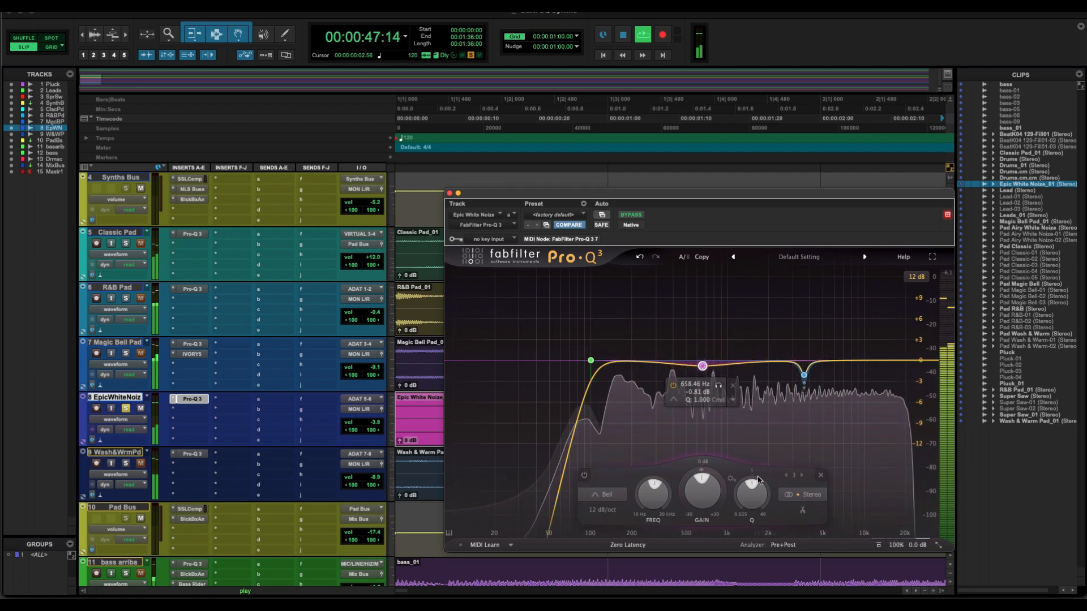
drag(752, 481, 754, 437)
drag(751, 491, 751, 453)
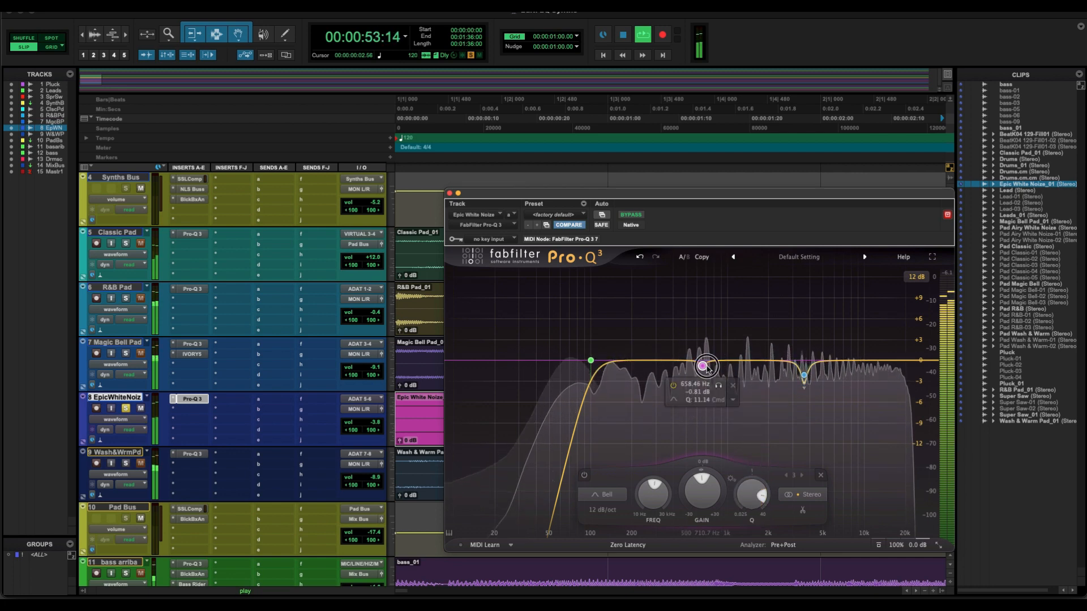
drag(709, 366, 710, 371)
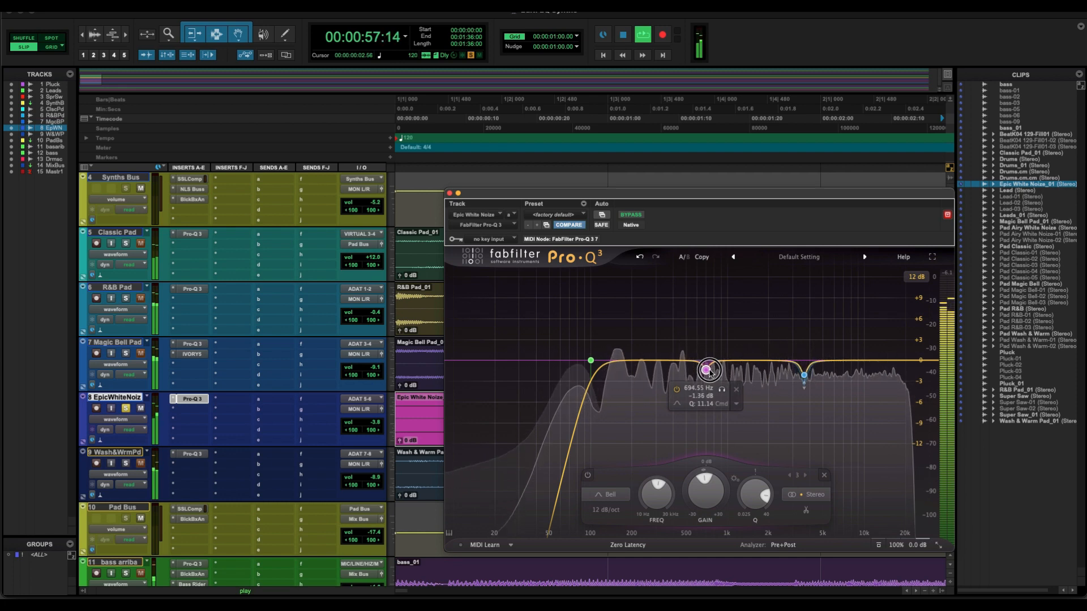
click(721, 390)
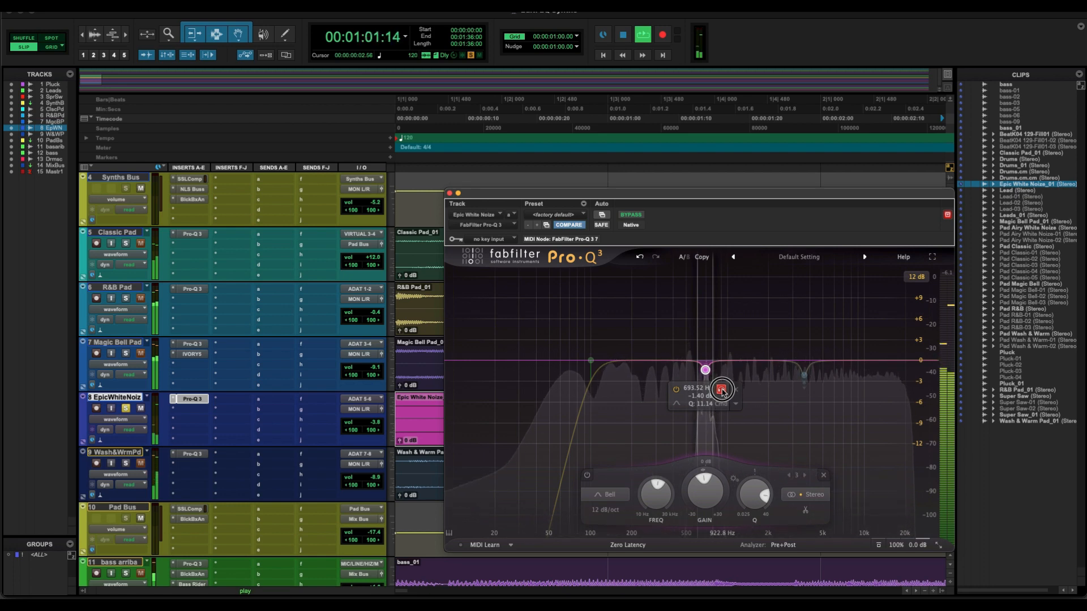
drag(720, 392, 723, 392)
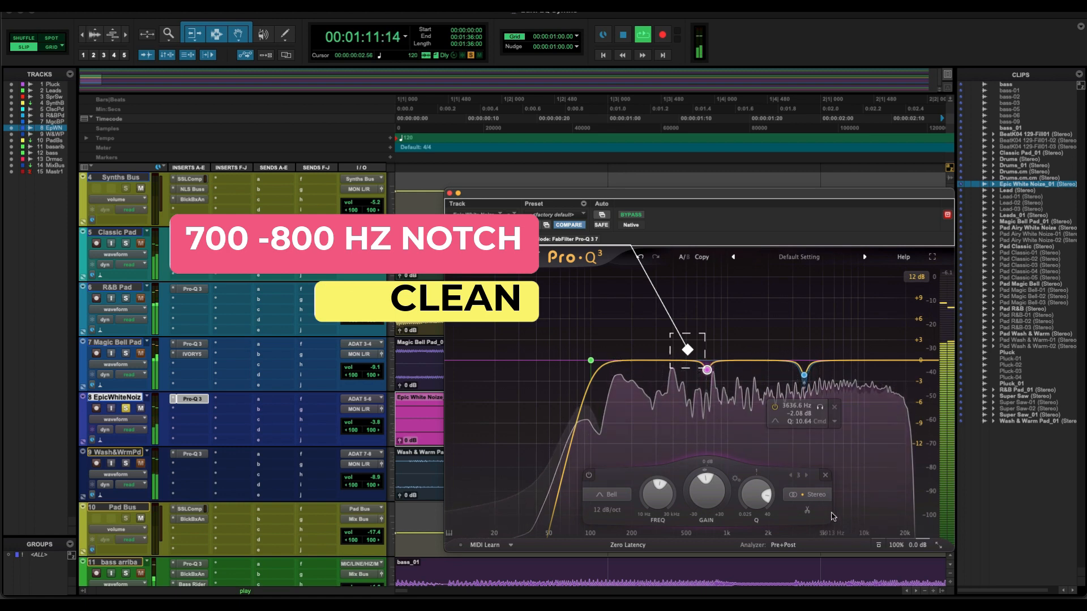
- Compare the Epic White Noise track with its Pro-Q 3 bypassed and active, and stop playback
click(625, 218)
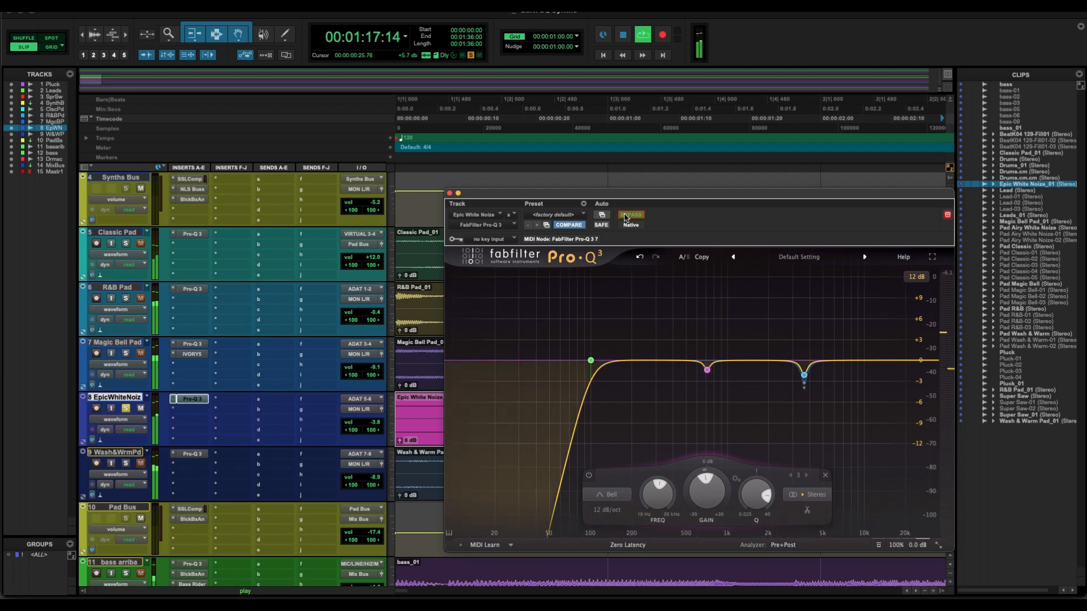
click(625, 218)
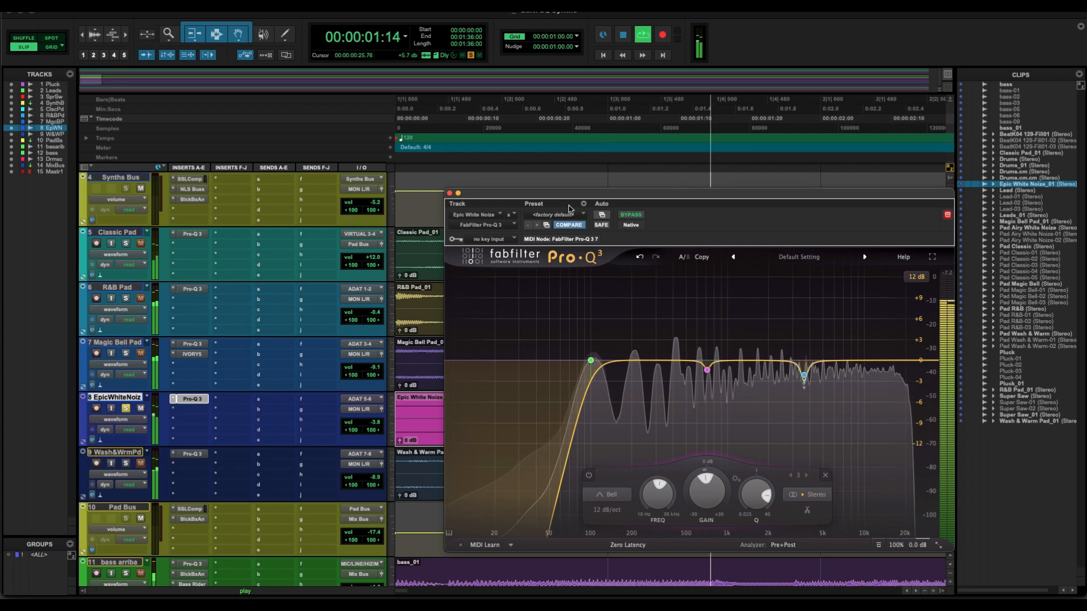
click(618, 34)
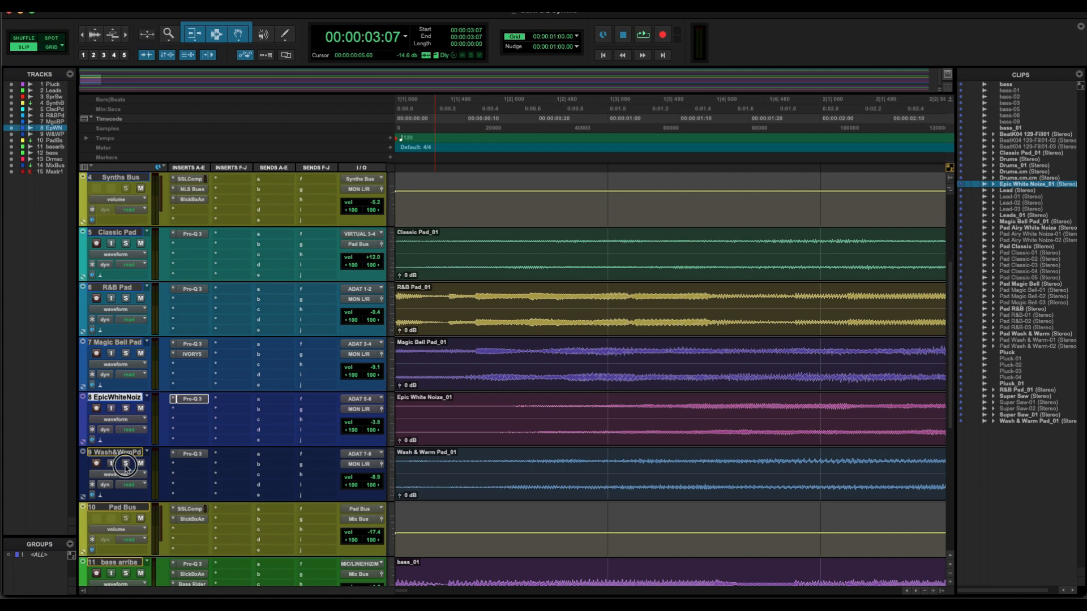
- Solo the Wash & Warm Pad track, play it from its selected clip and open its Pro-Q 3
click(126, 464)
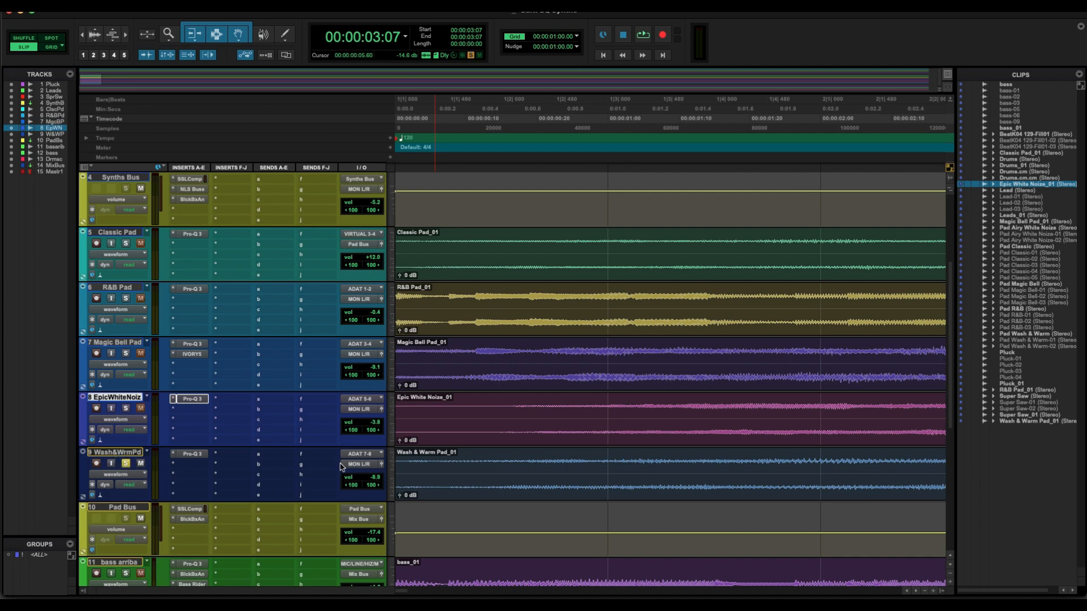
click(474, 491)
key(space)
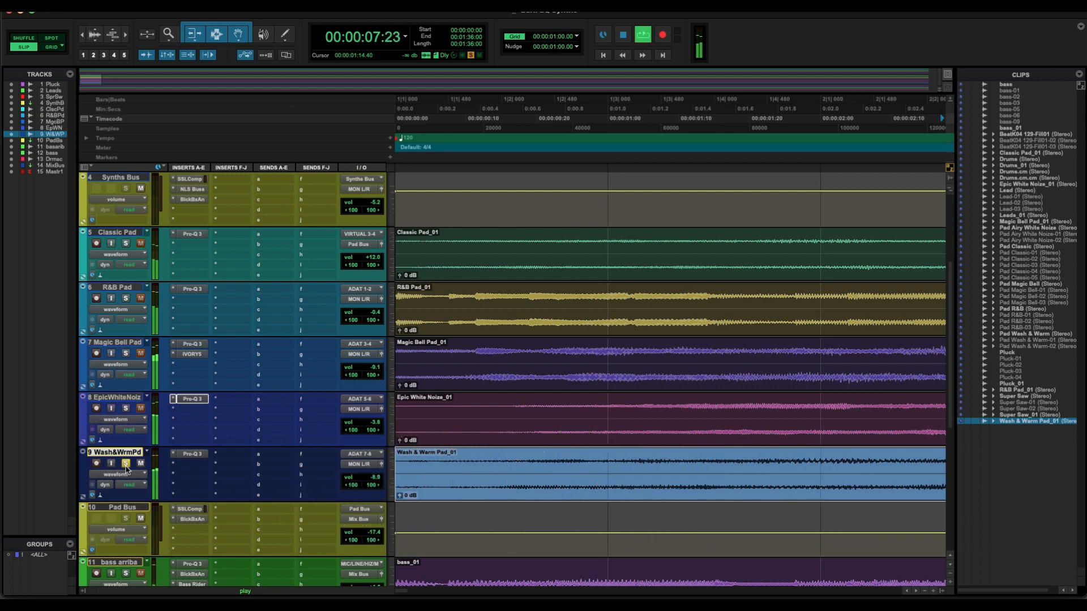
click(194, 455)
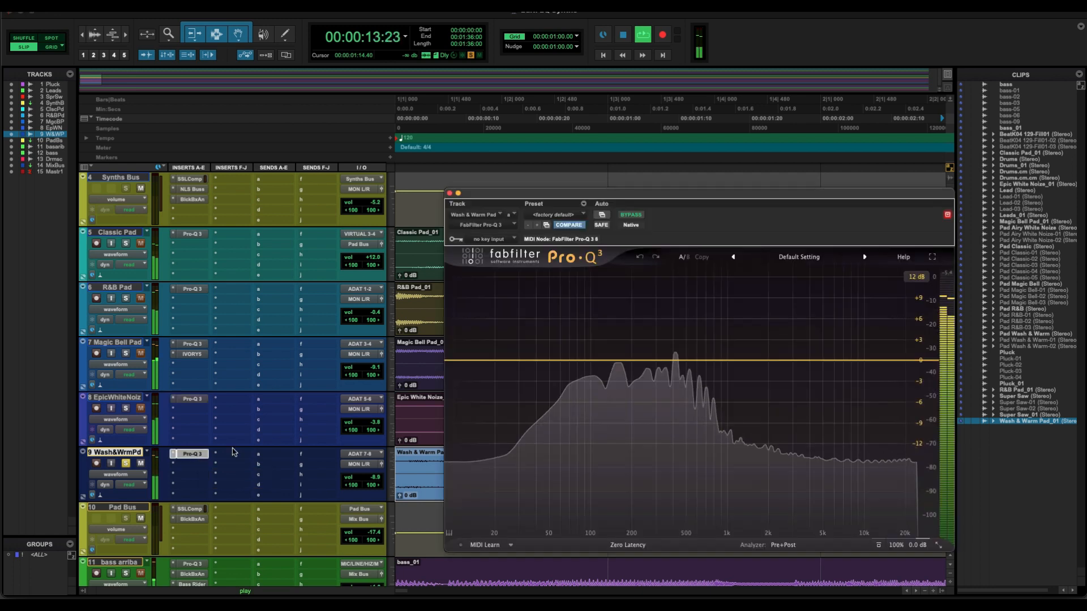
- Add a 24 dB/oct low cut at about 100 Hz in Wash & Warm Pad's Pro-Q 3
click(550, 360)
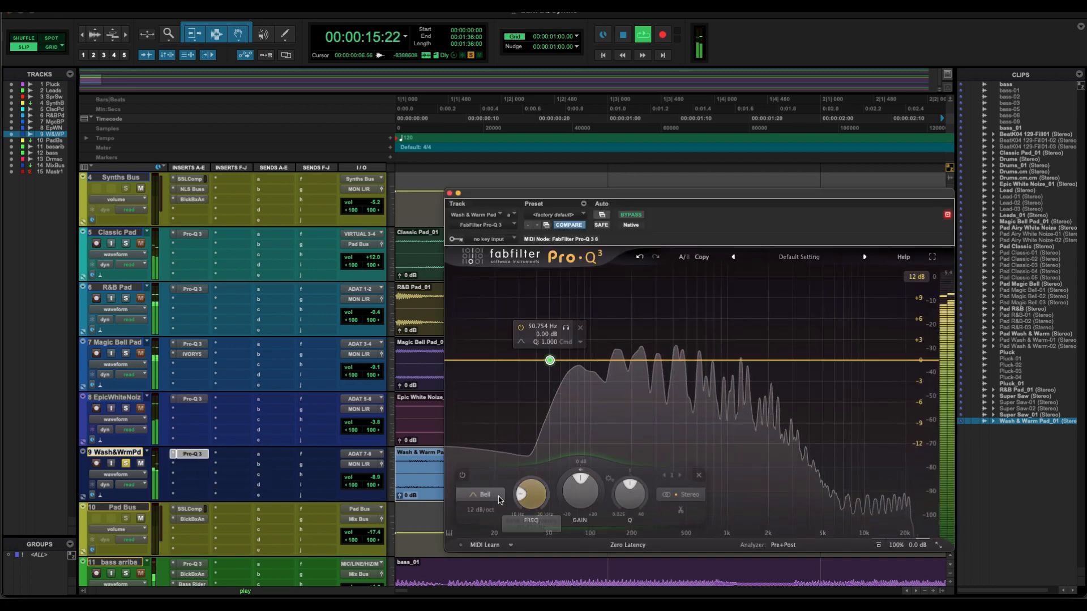
click(483, 494)
click(484, 409)
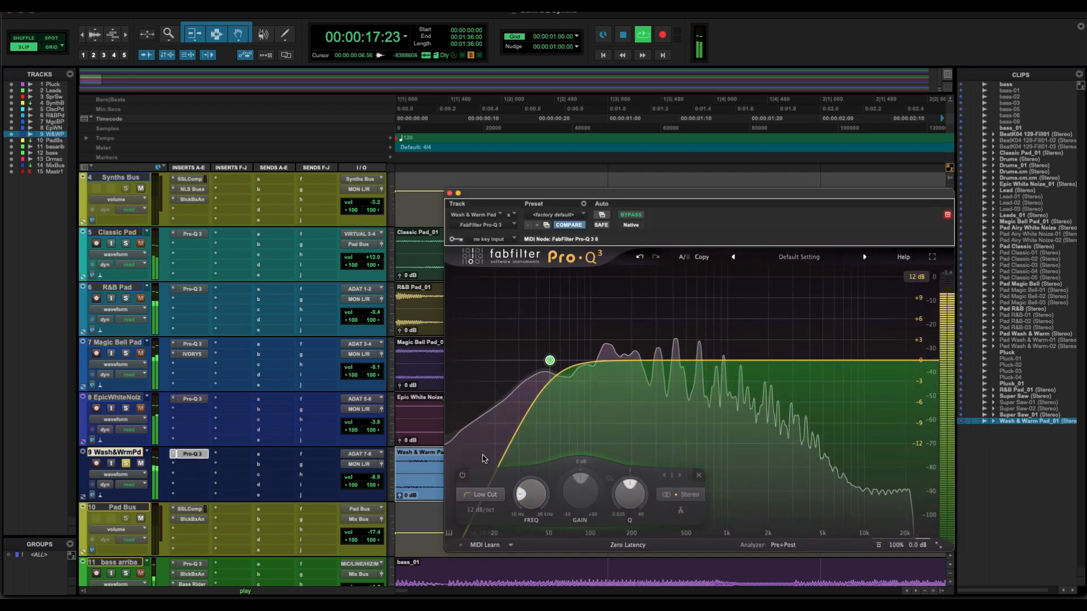
click(481, 510)
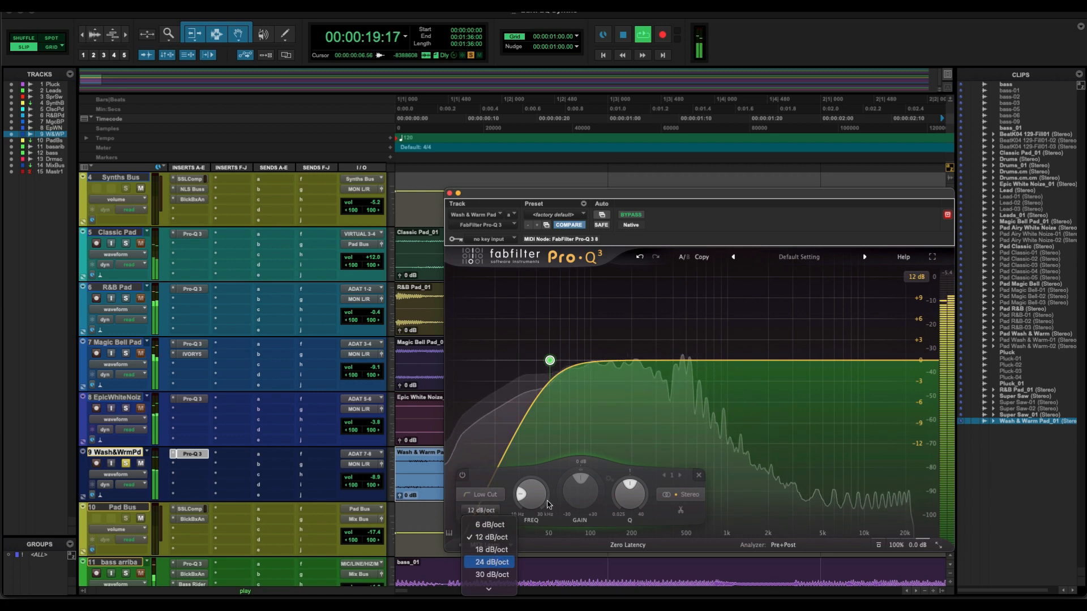
click(490, 562)
mouse_move(549, 361)
drag(550, 361, 592, 360)
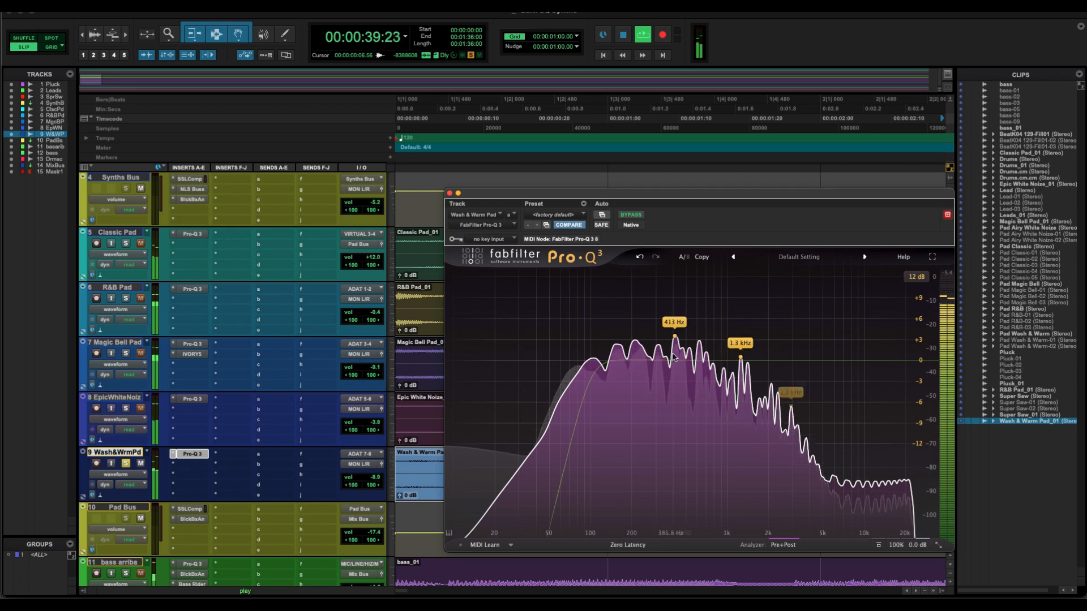
- Add a narrow bell cut of about 2.3 dB near 419 Hz with a Q of about 16.5 and audition that band in isolation
double_click(676, 360)
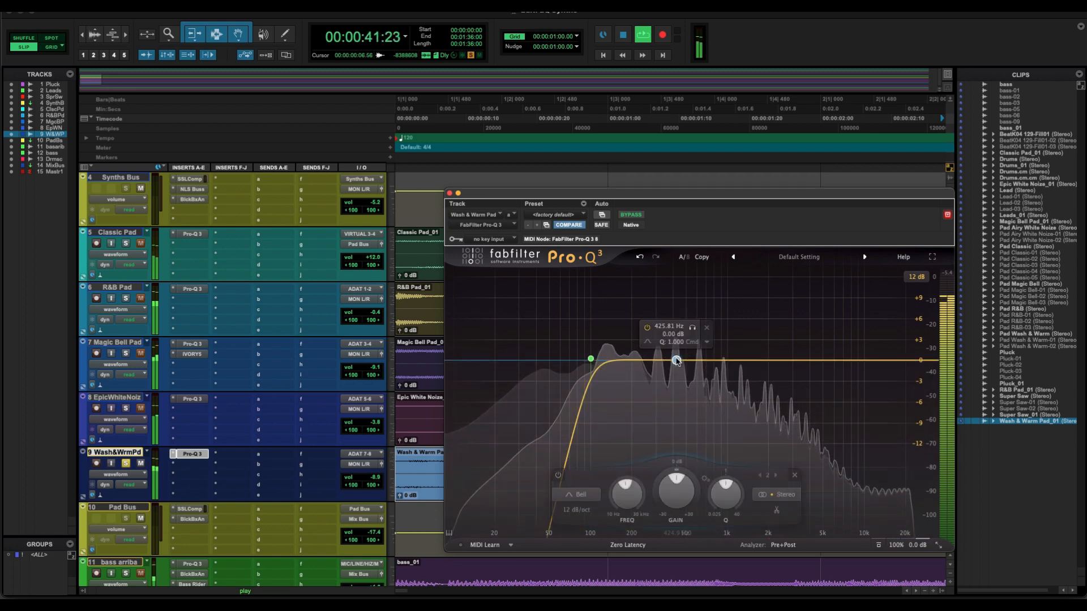
drag(677, 367, 676, 371)
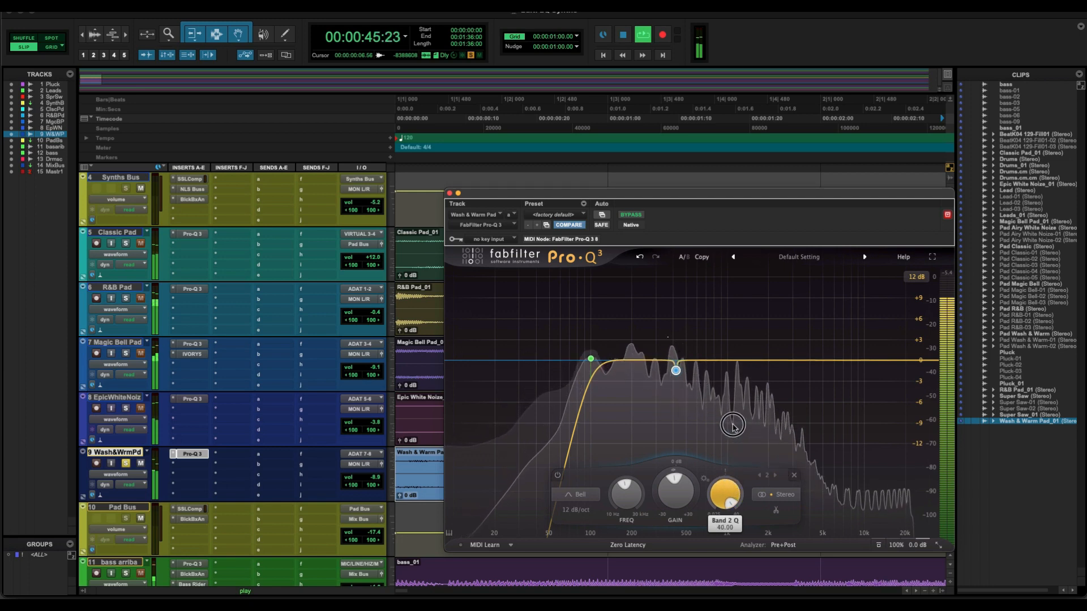
drag(733, 426, 731, 453)
mouse_move(693, 389)
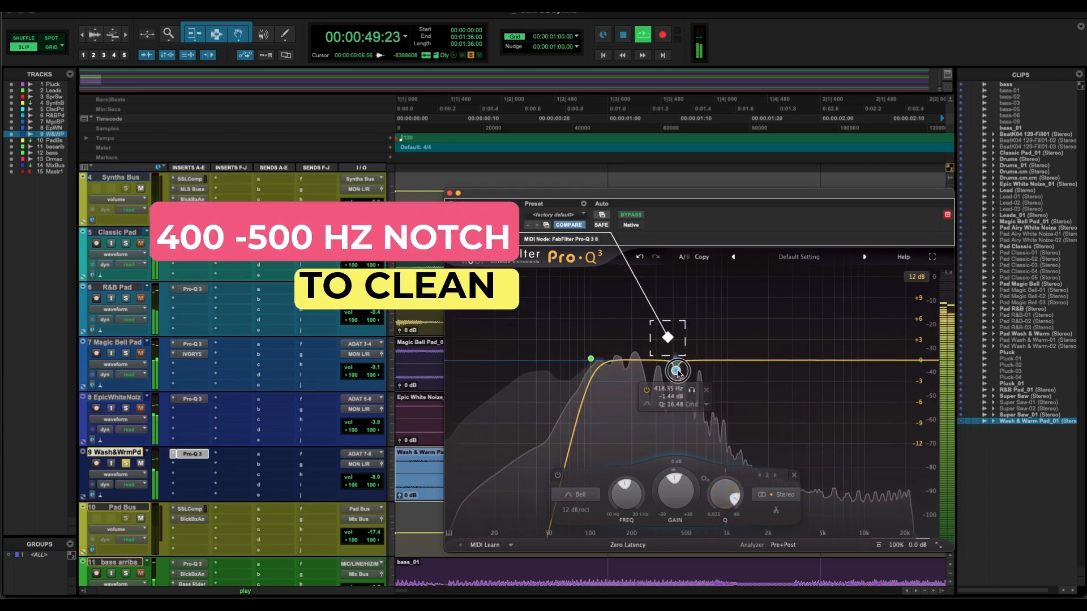
drag(678, 373, 691, 399)
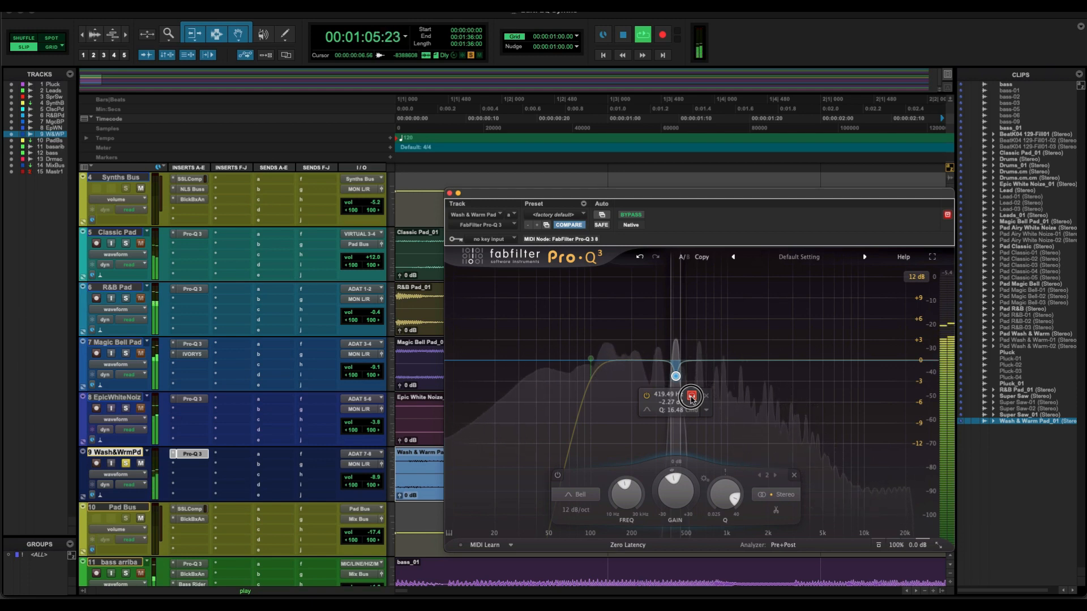
drag(691, 400, 690, 400)
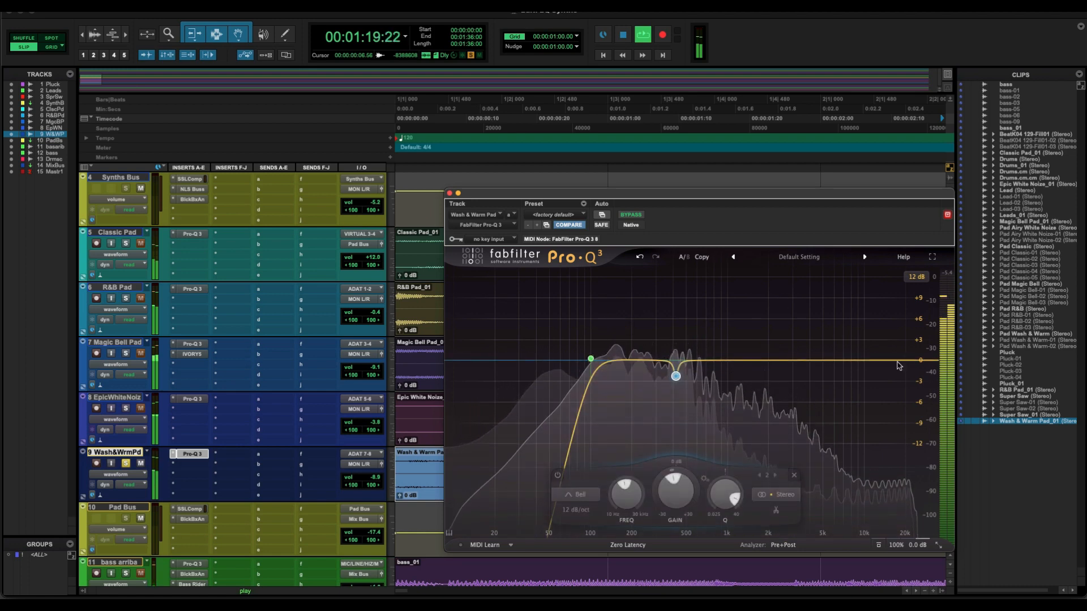
- Add a band near 2952 Hz and make it a high cut with a 24 dB/oct slope
click(791, 360)
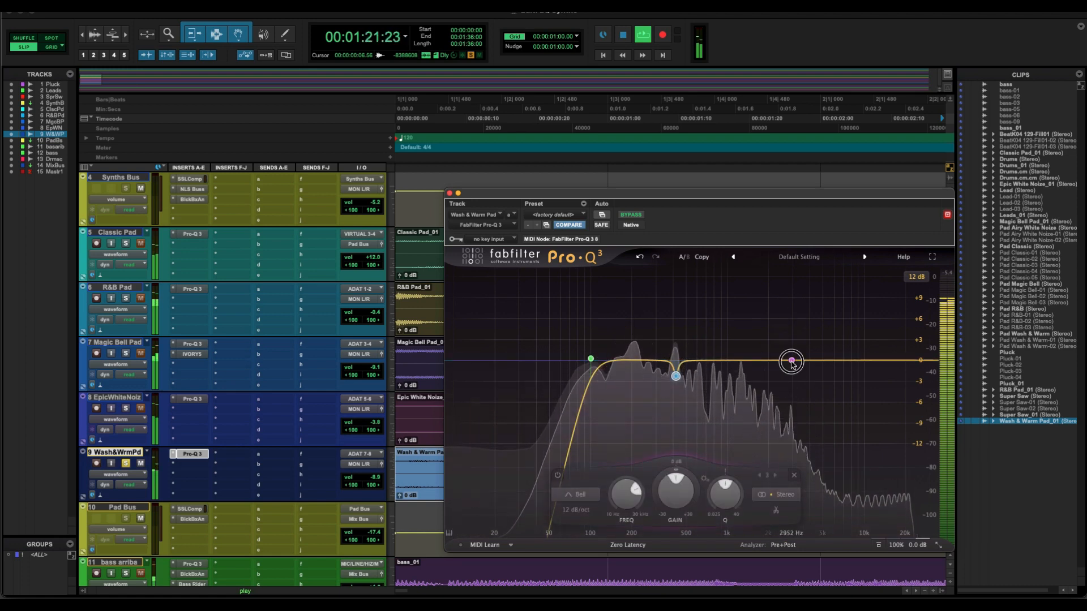
click(701, 510)
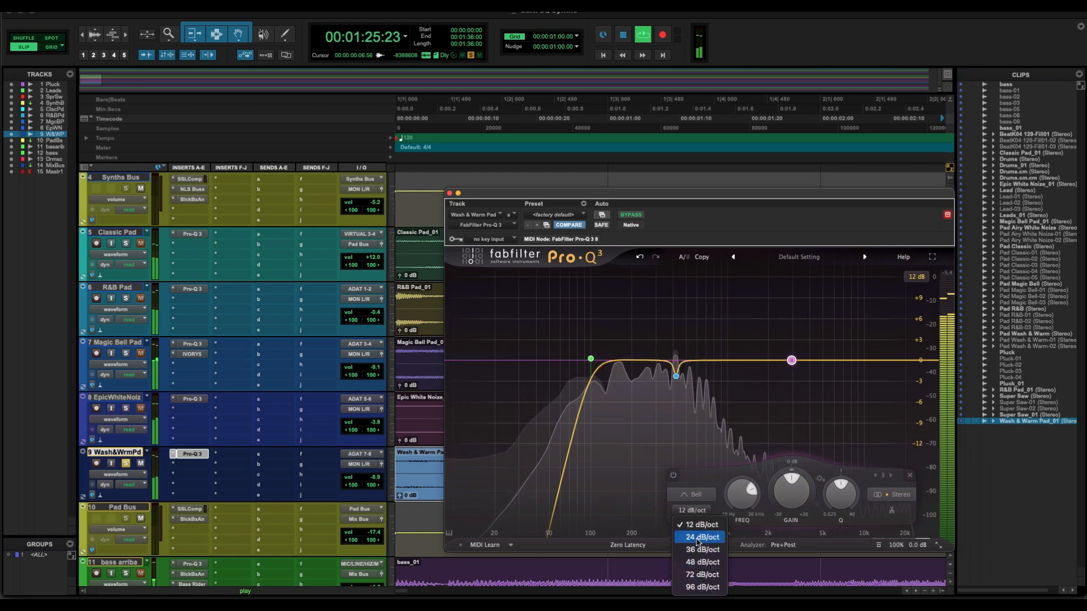
click(696, 496)
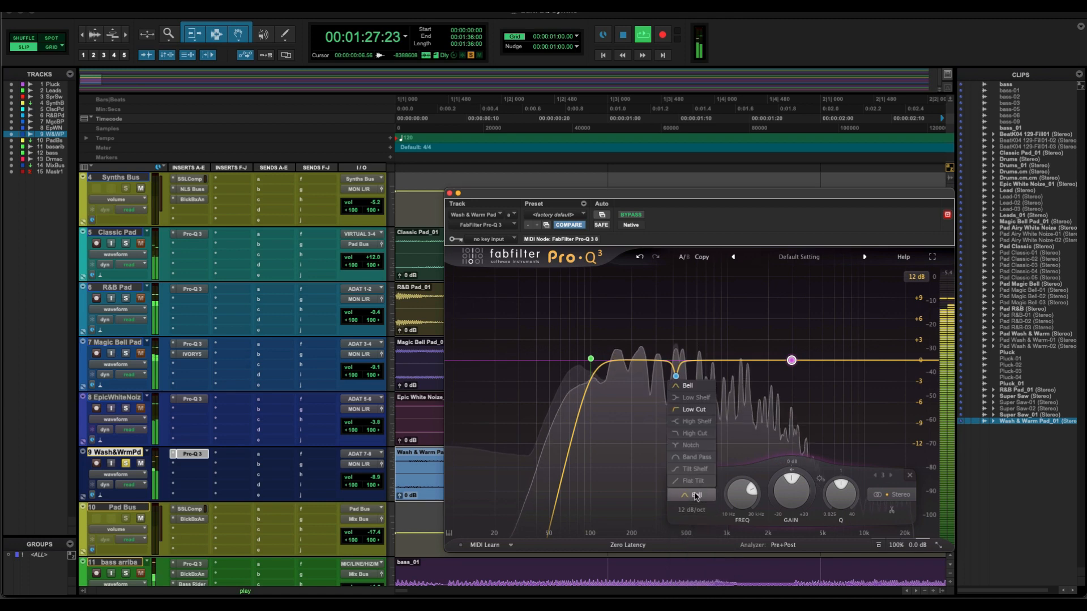
click(693, 434)
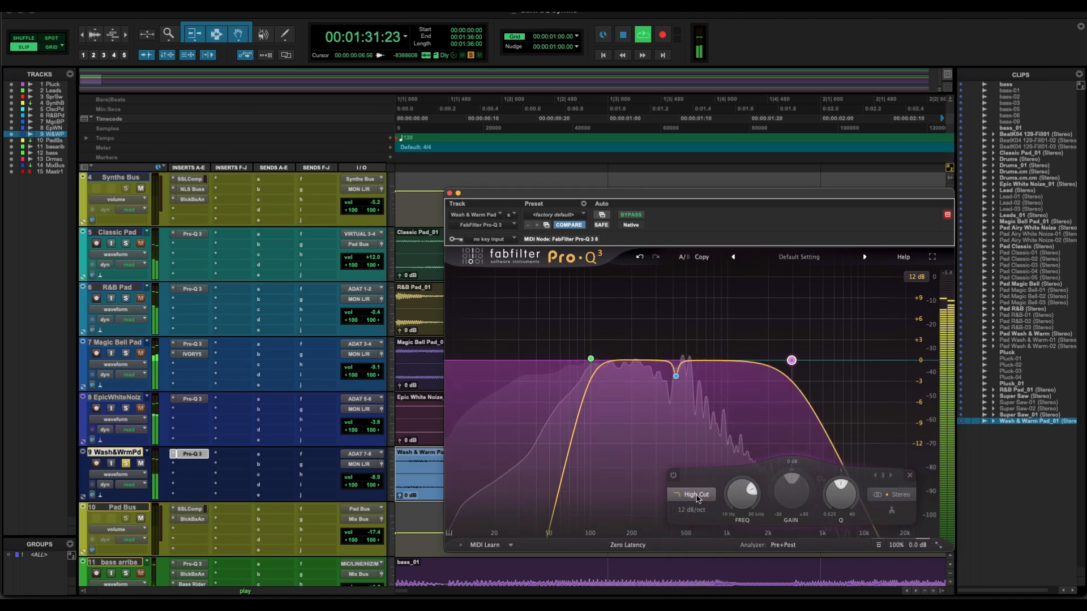
click(692, 510)
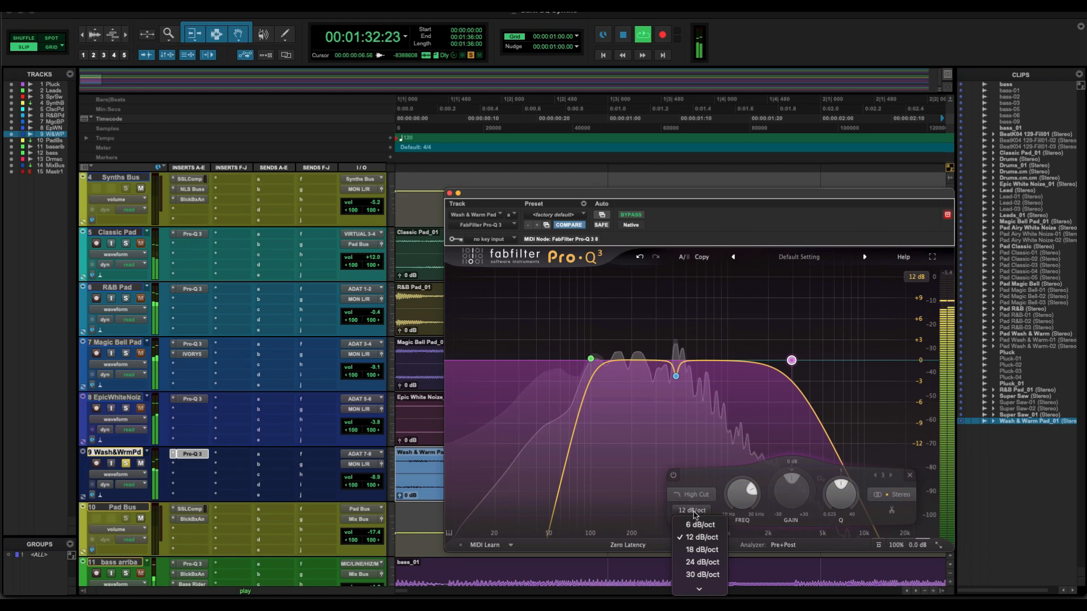
click(703, 562)
- Adjust the high cut by ear to about 4979 Hz with a Q of about 0.98
mouse_move(794, 363)
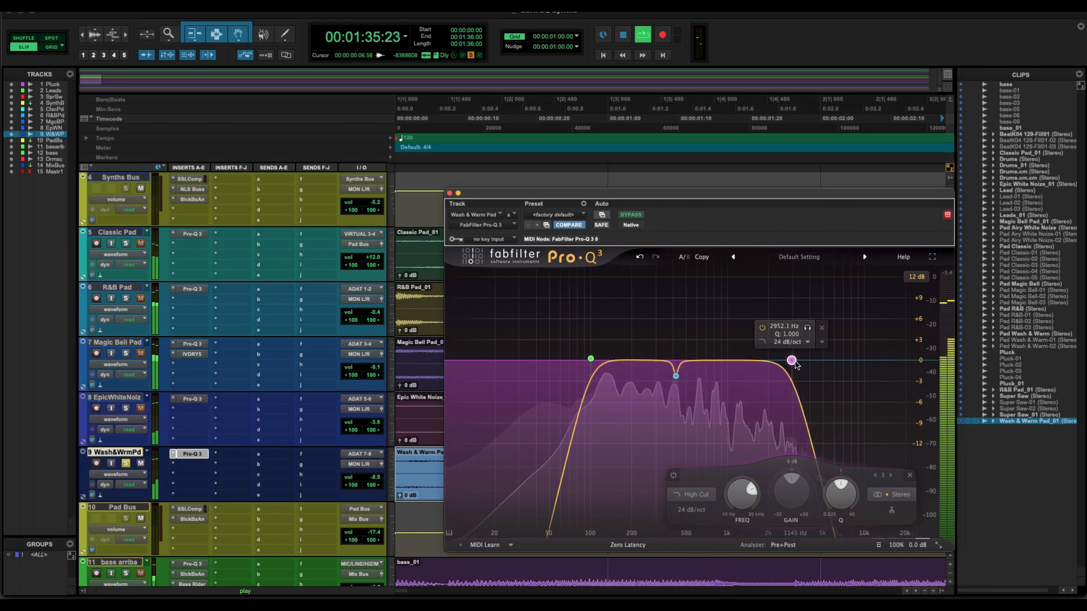
drag(794, 363, 820, 374)
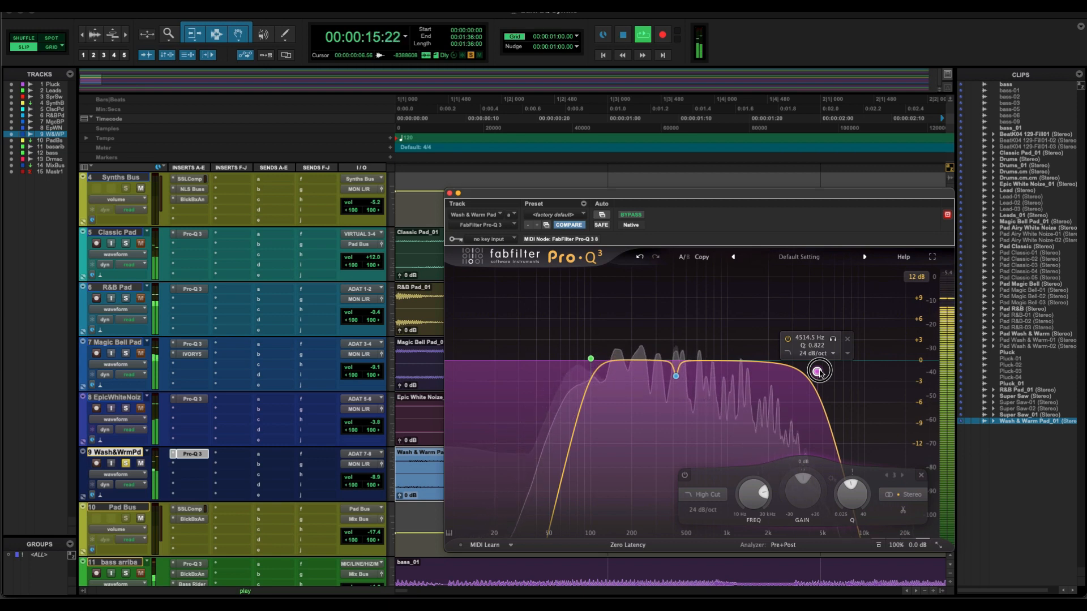
drag(820, 373, 834, 362)
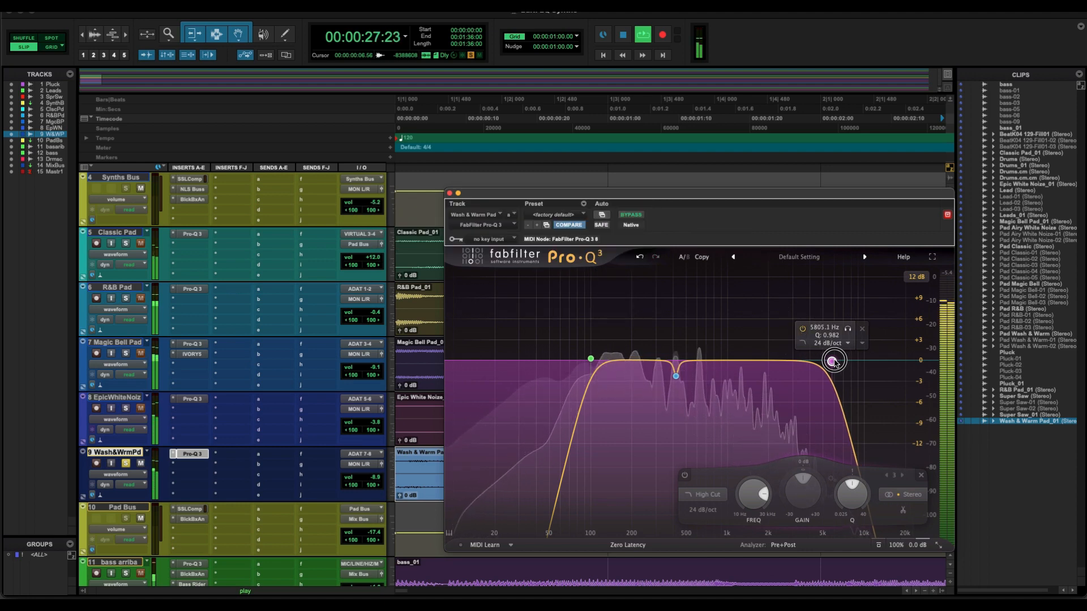
drag(835, 363, 826, 362)
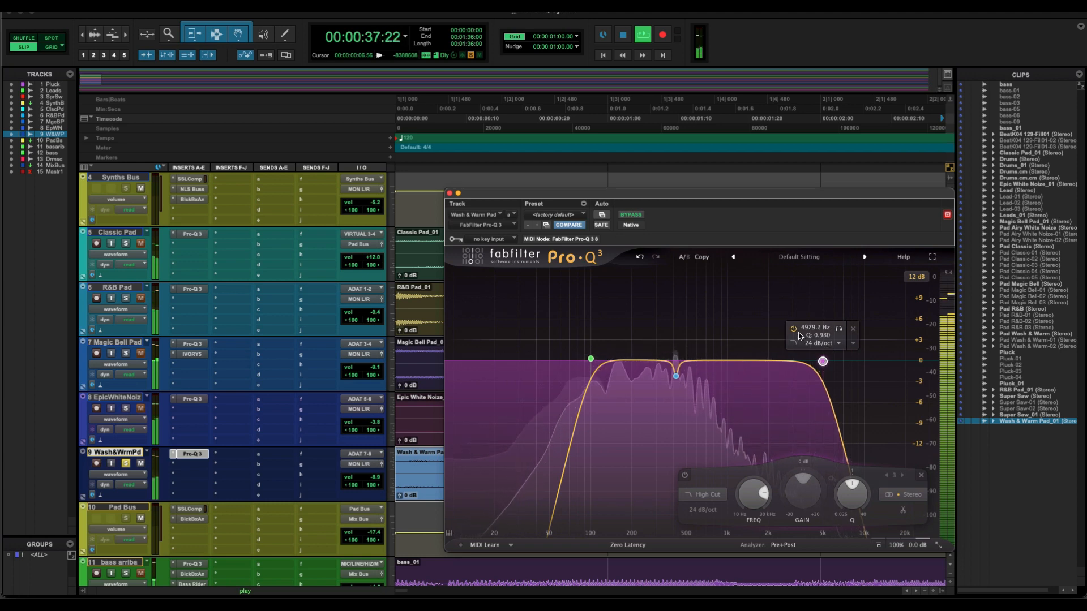
- Compare the Wash & Warm Pad track with its Pro-Q 3 bypassed and active, and stop playback
click(633, 216)
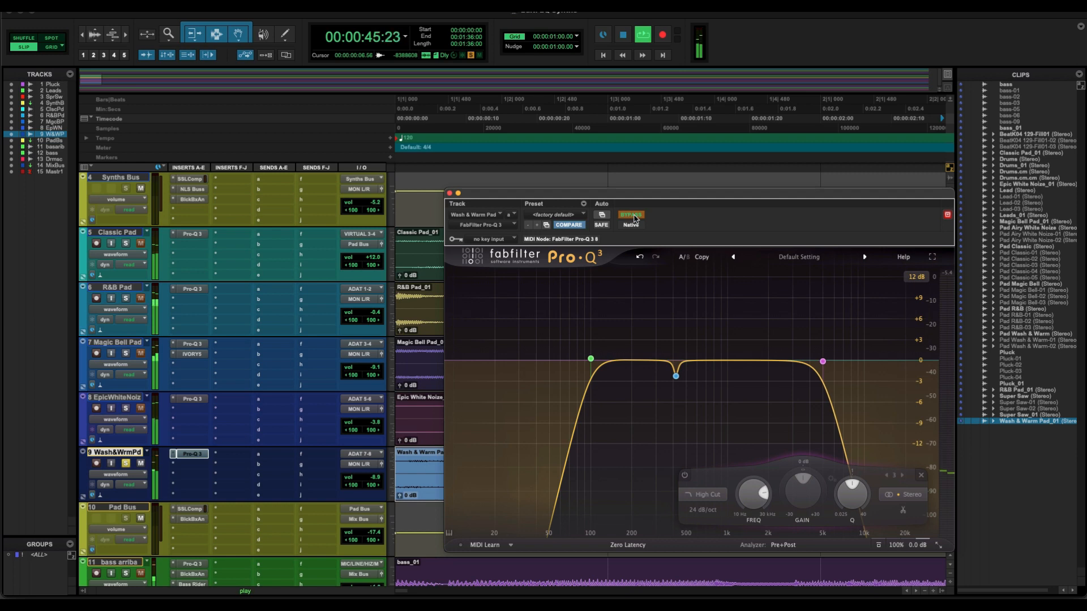
click(633, 216)
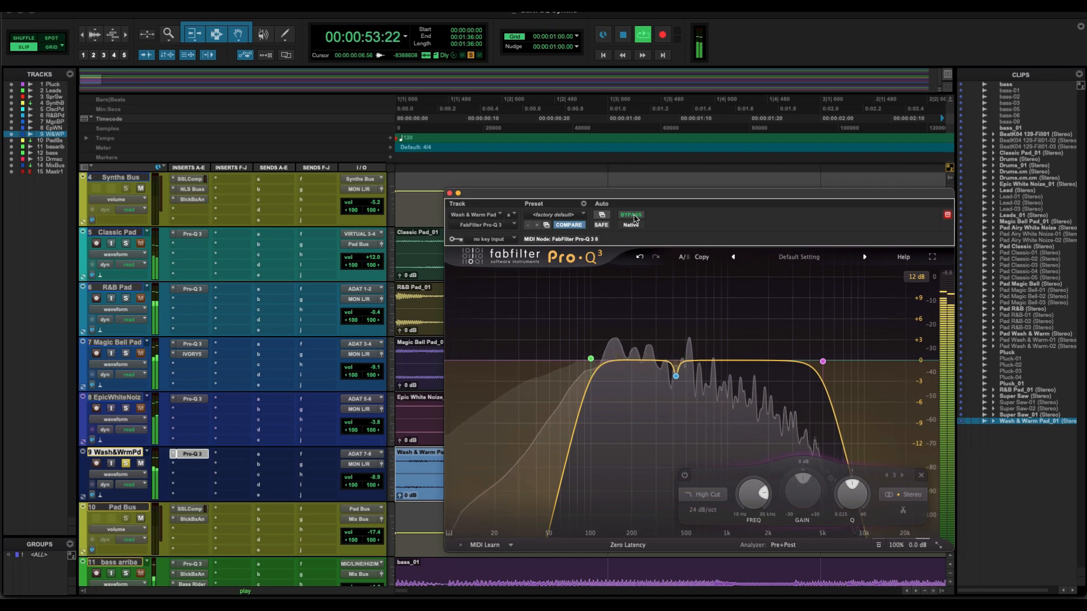
click(632, 216)
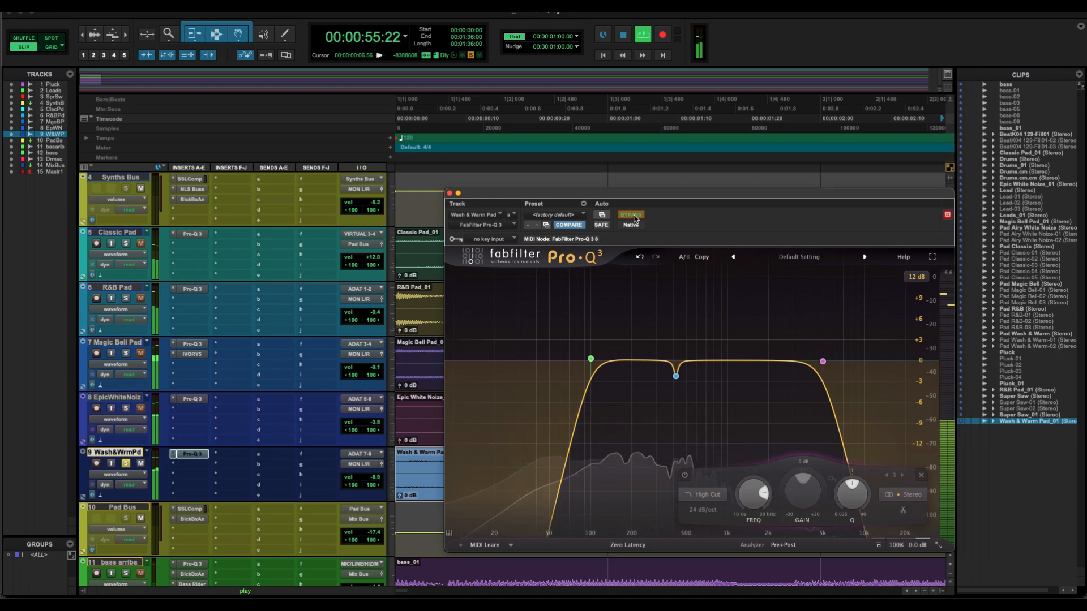
click(633, 216)
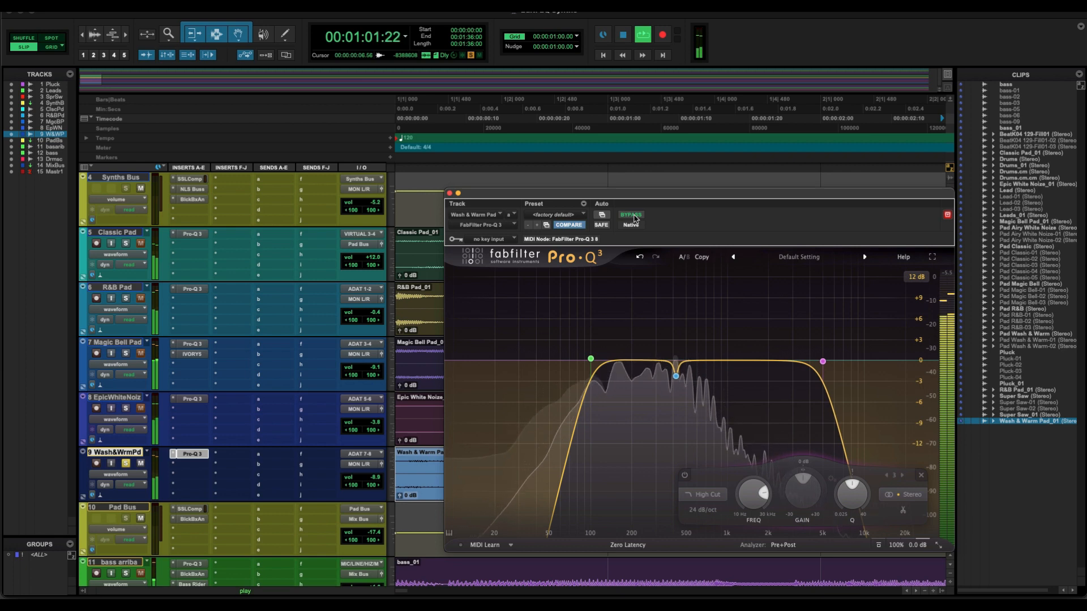
click(623, 38)
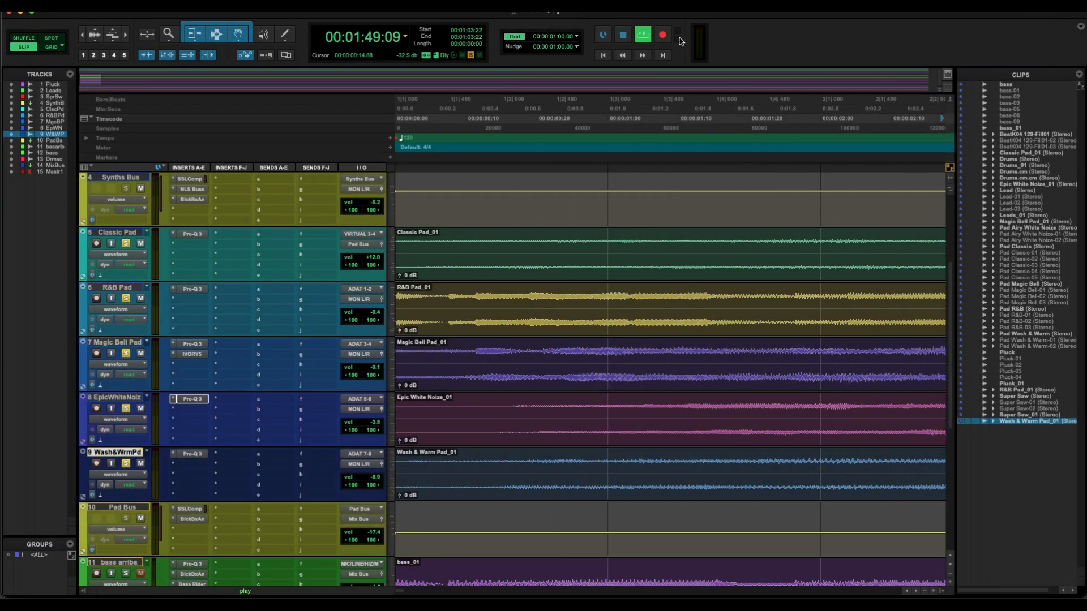
- Play the soloed pad tracks and activate the bypassed Pro-Q 3 inserts on Wash & Warm Pad and Epic White Noise
click(644, 33)
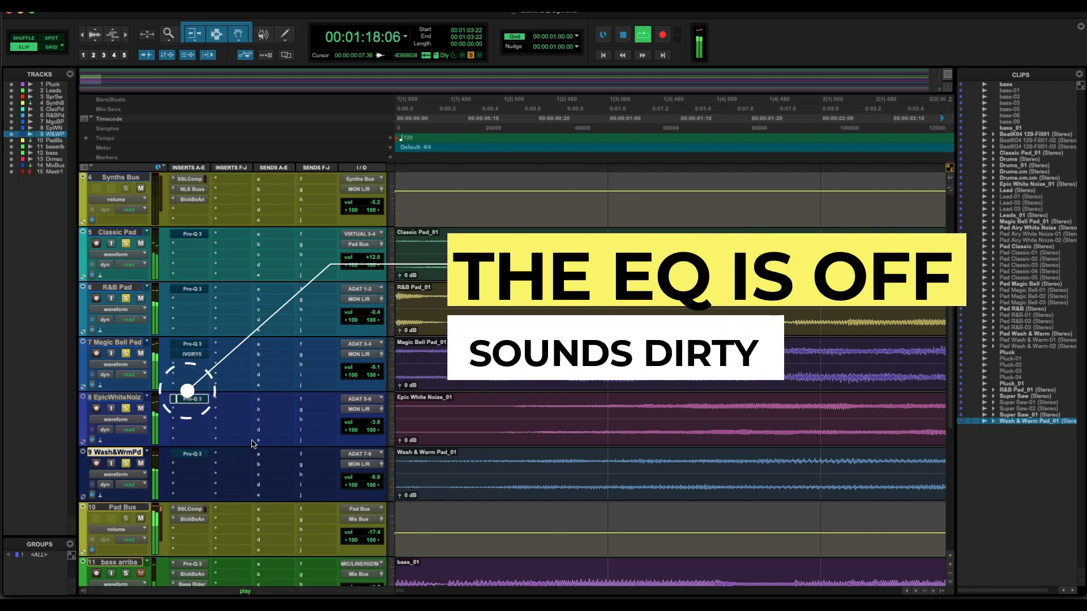
ctrl+super+click(194, 454)
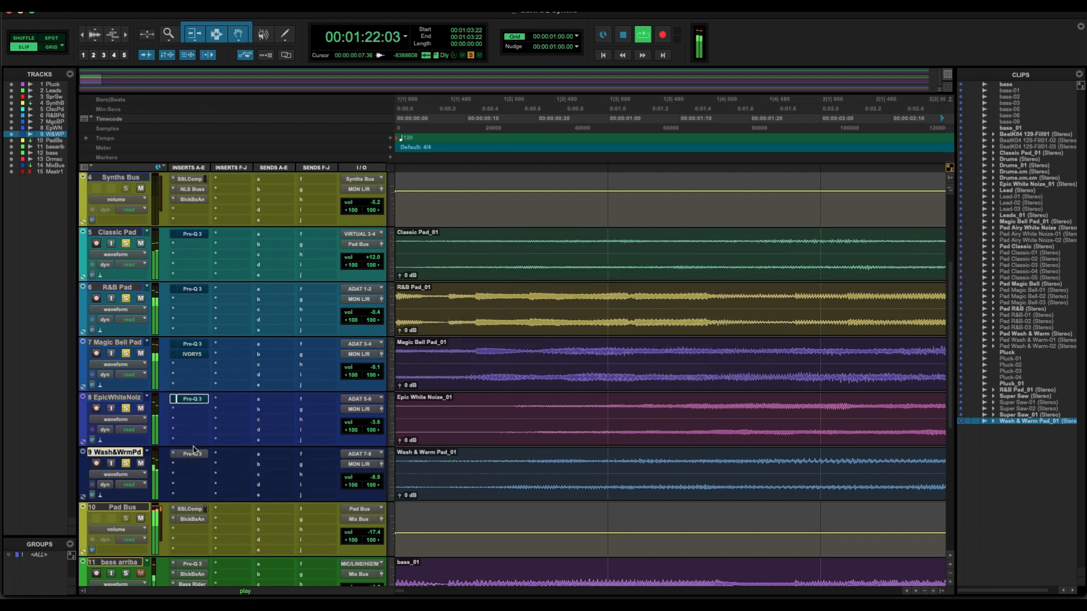
ctrl+super+click(186, 398)
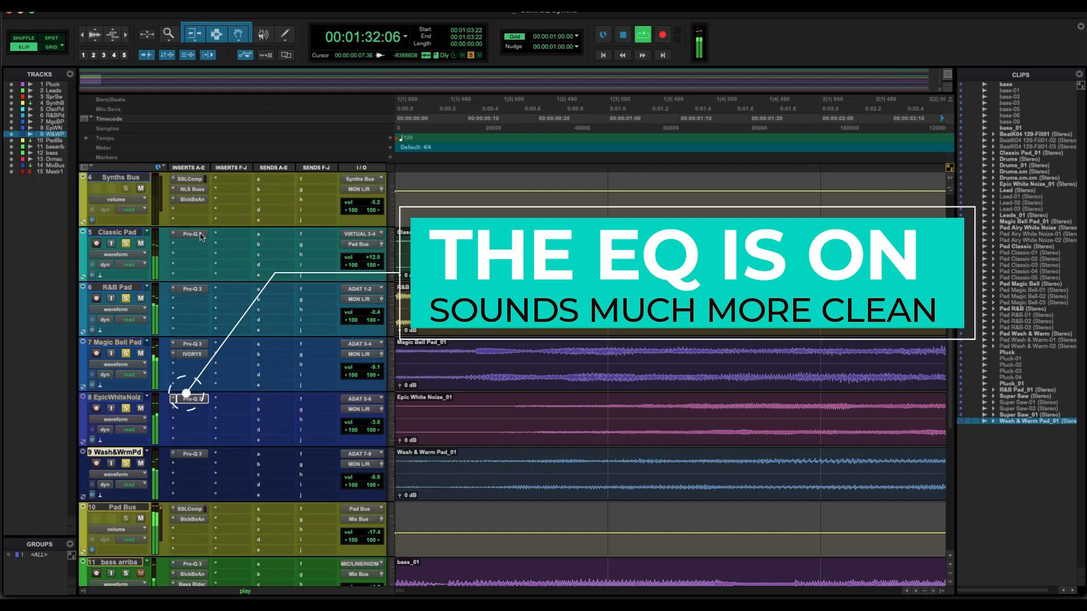
- Bypass the Pro-Q 3 on Classic Pad, R&B Pad and Magic Bell Pad, plus Magic Bell Pad's second insert, during playback
super+click(201, 235)
super+click(197, 289)
super+click(198, 343)
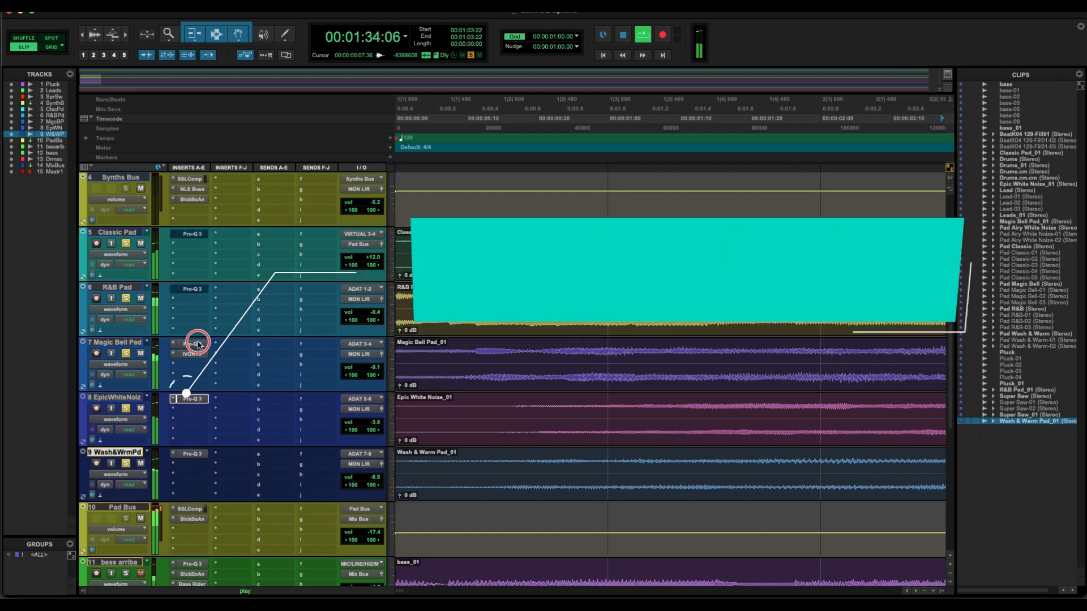
super+click(197, 354)
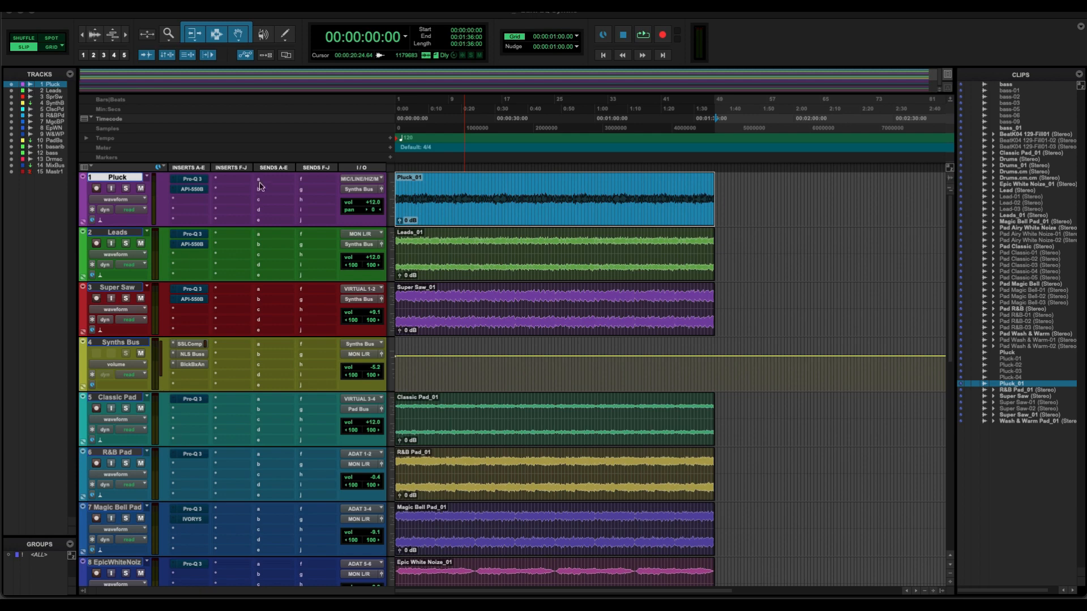
- Review the tracks in the session and play the full mix from the start with the synth and pad EQs bypassed
scroll(204, 304, down, 7)
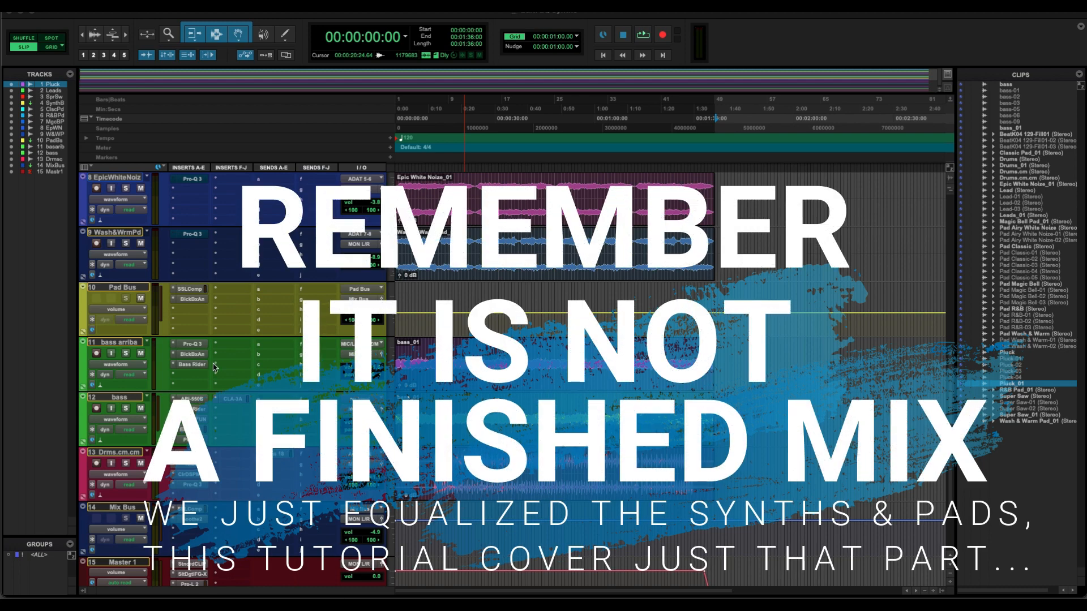
scroll(246, 323, up, 7)
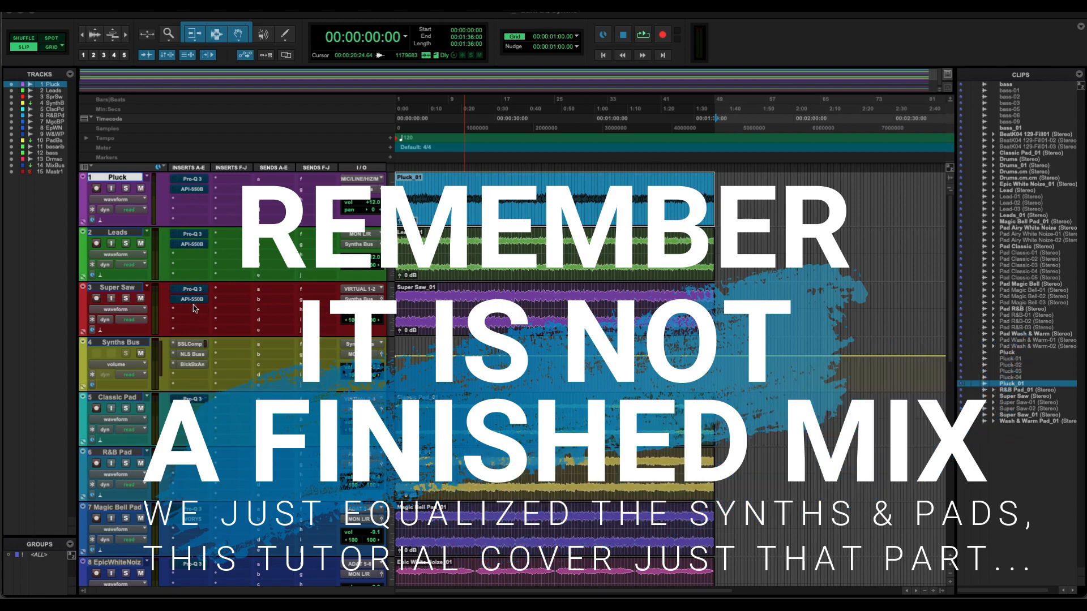
click(643, 35)
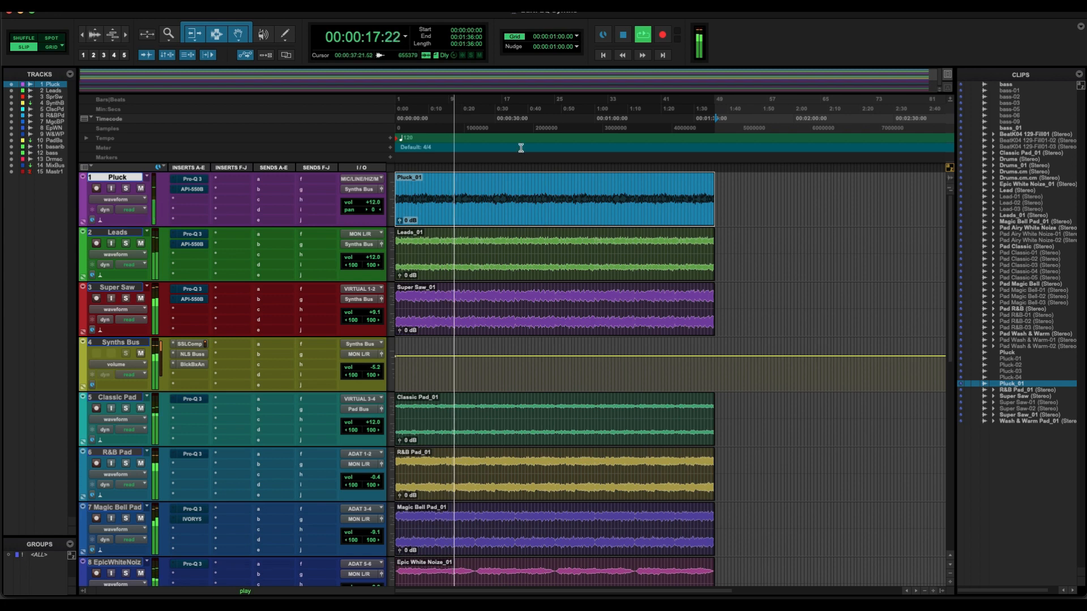
- Activate the Pro-Q 3 and API-550B inserts on the Pluck, Leads and Super Saw tracks while the mix plays
super+click(190, 179)
super+click(192, 190)
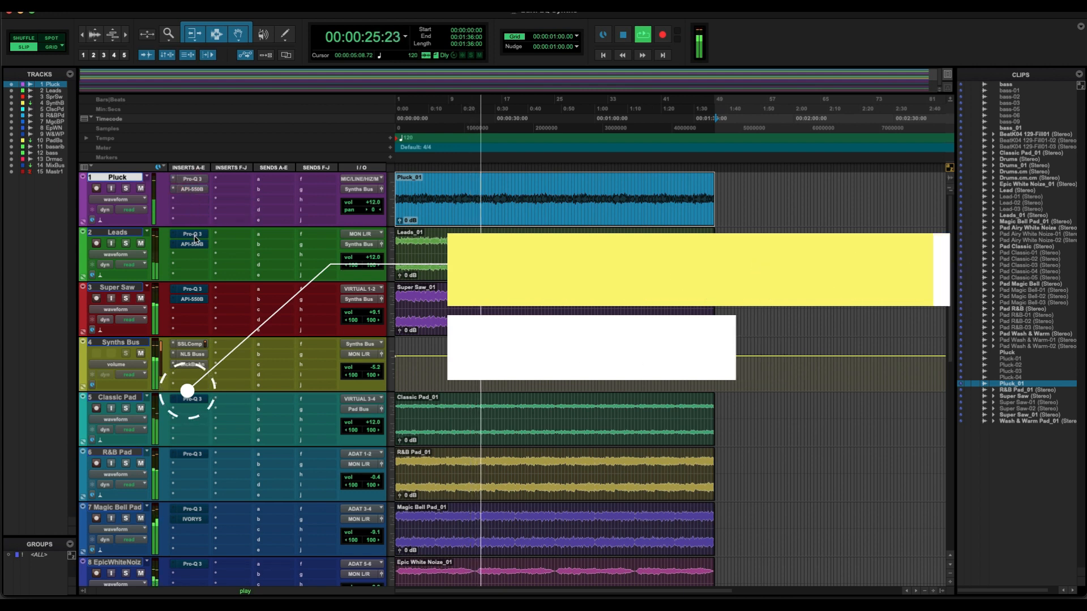
super+click(194, 235)
super+click(195, 247)
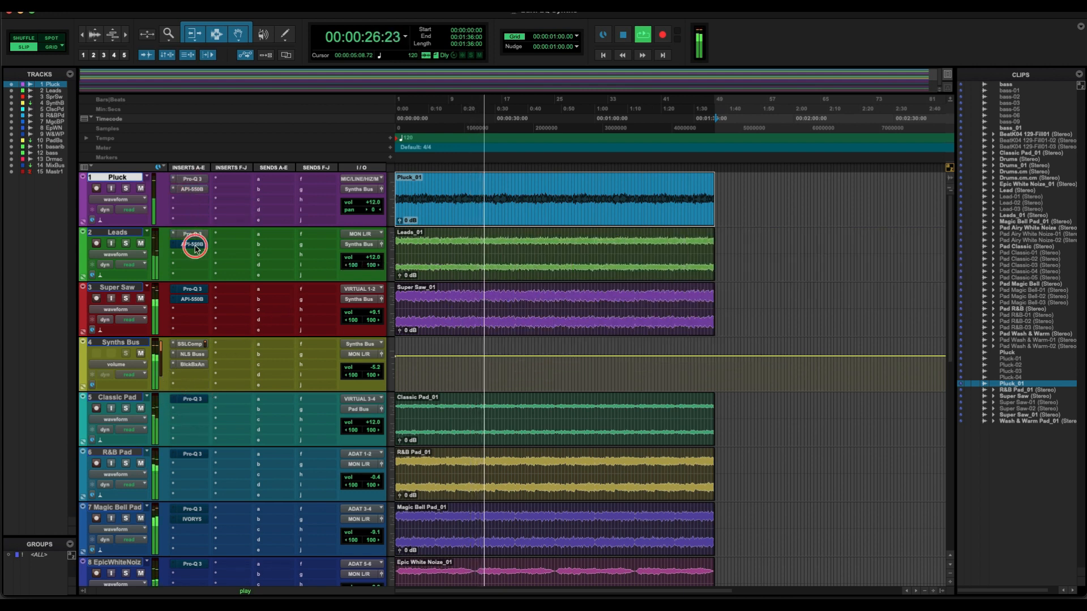
super+click(193, 290)
super+click(194, 302)
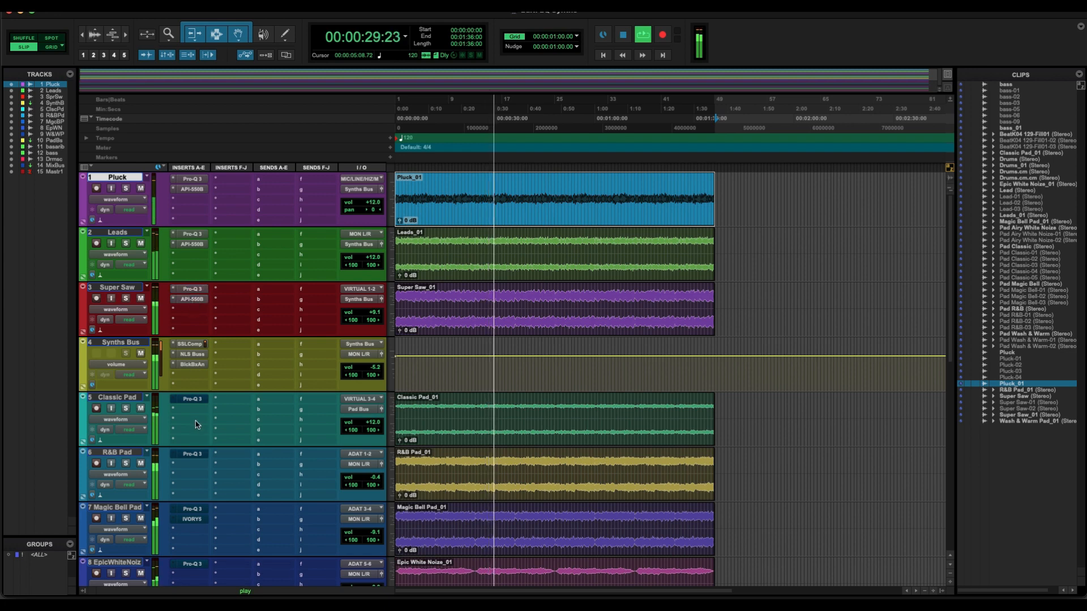
- Activate the Pro-Q 3 inserts on all five pad tracks and Magic Bell Pad's second insert while the mix plays
super+click(194, 400)
super+click(193, 456)
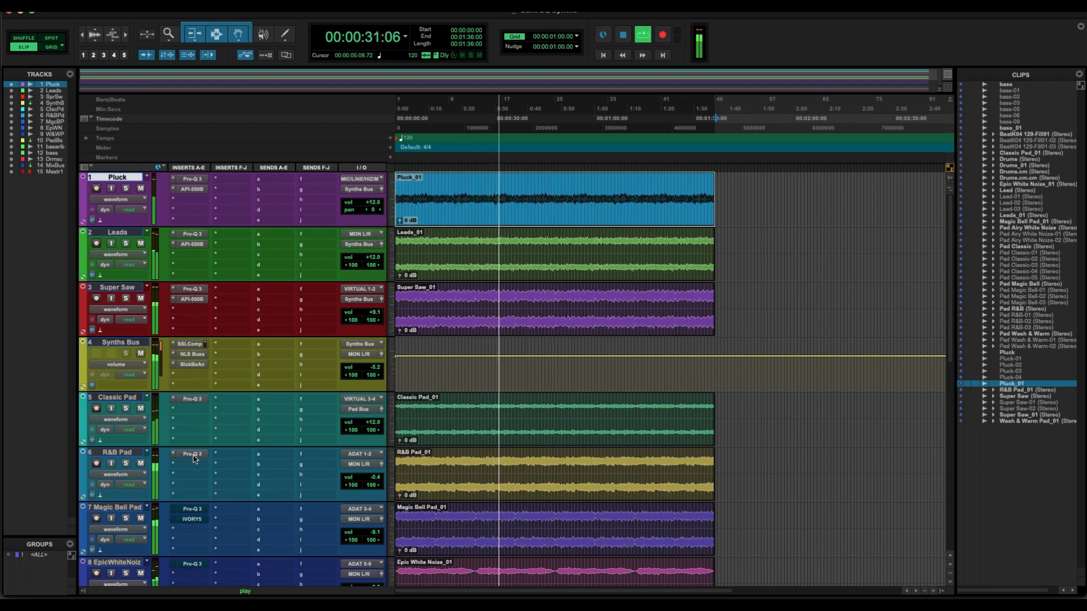
super+click(193, 509)
super+click(192, 519)
super+click(191, 564)
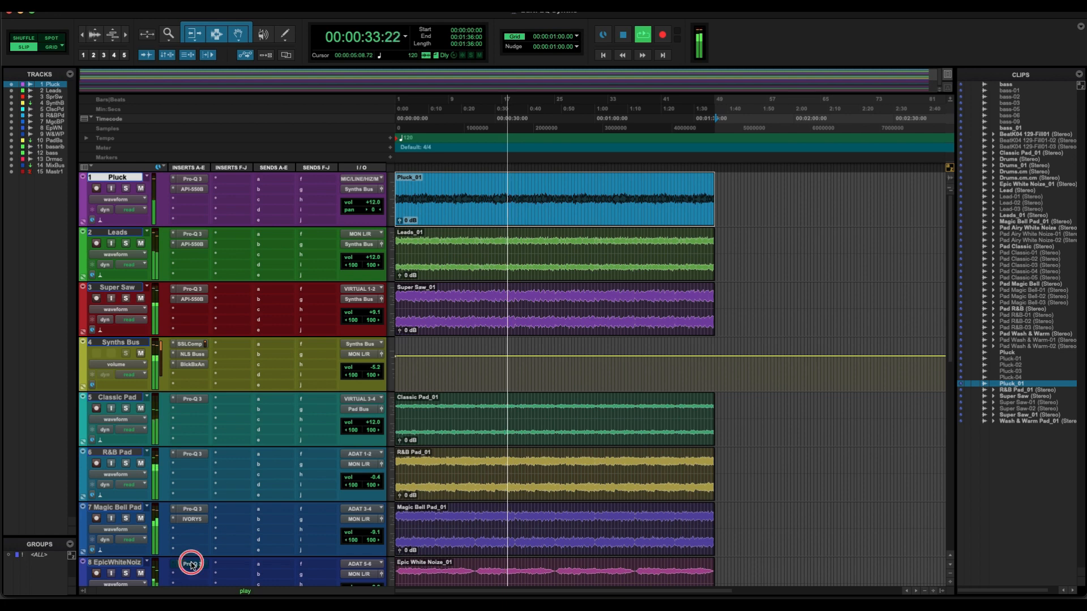
scroll(254, 452, down, 1)
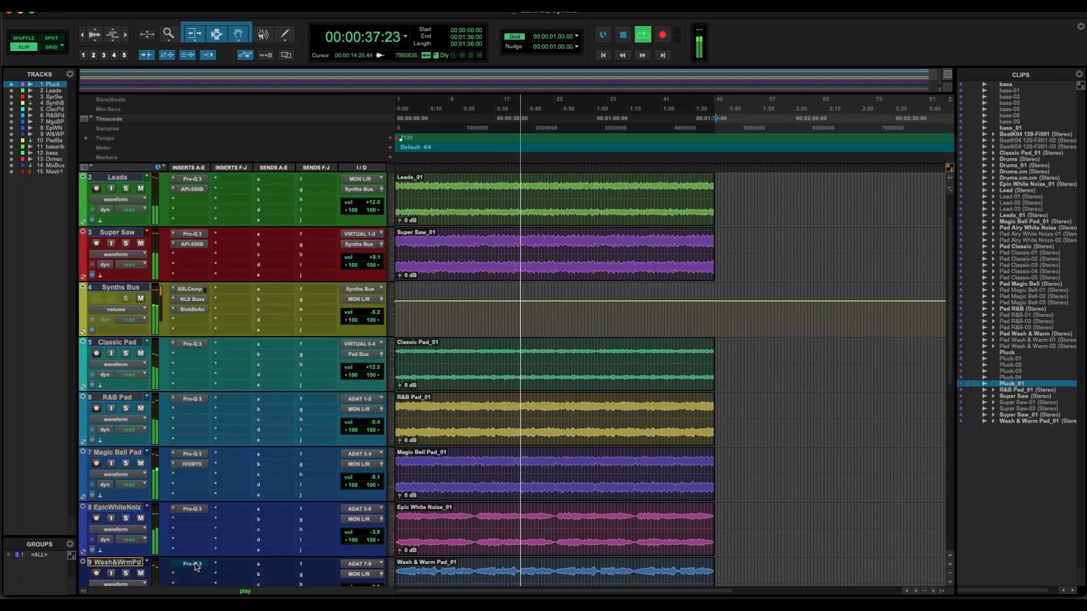
scroll(369, 430, down, 2)
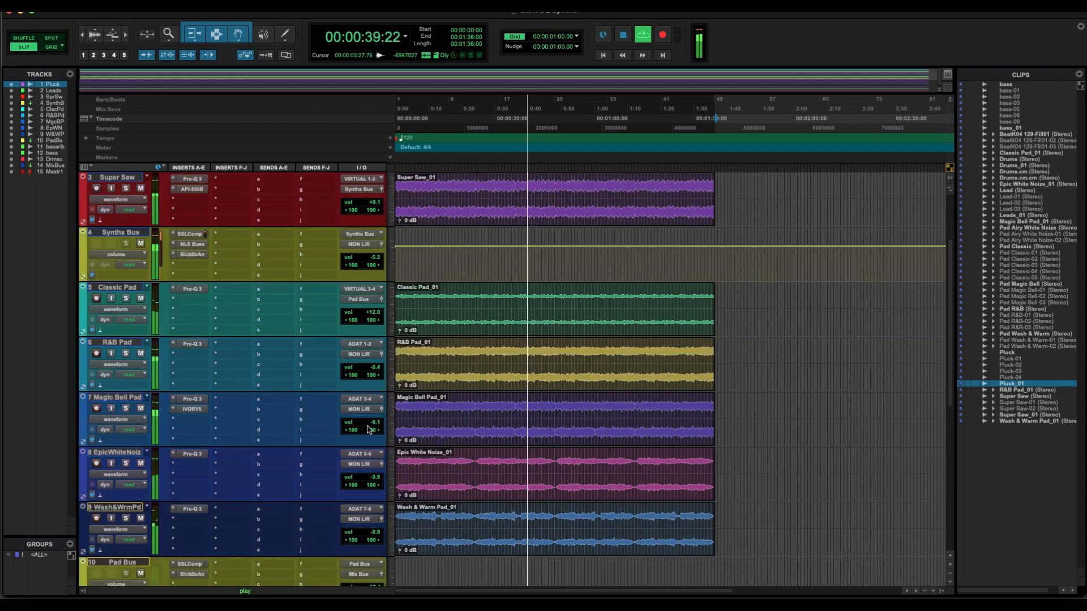
scroll(369, 430, up, 3)
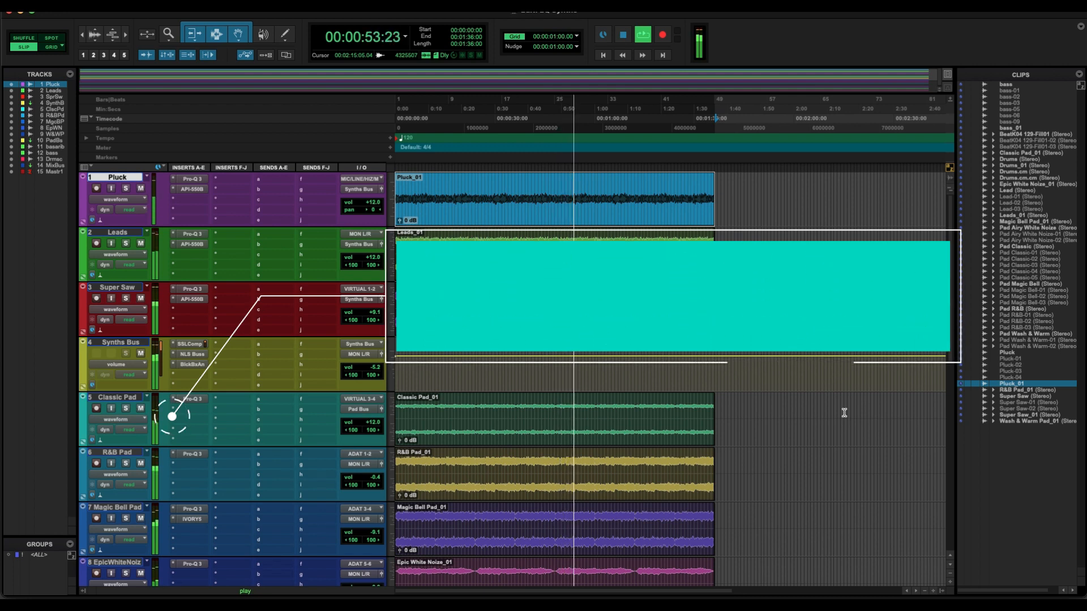
- Bypass the Pro-Q 3 and API-550B inserts on Pluck, Leads and Super Saw to compare the mix without them
super+click(191, 190)
super+click(193, 234)
super+click(192, 244)
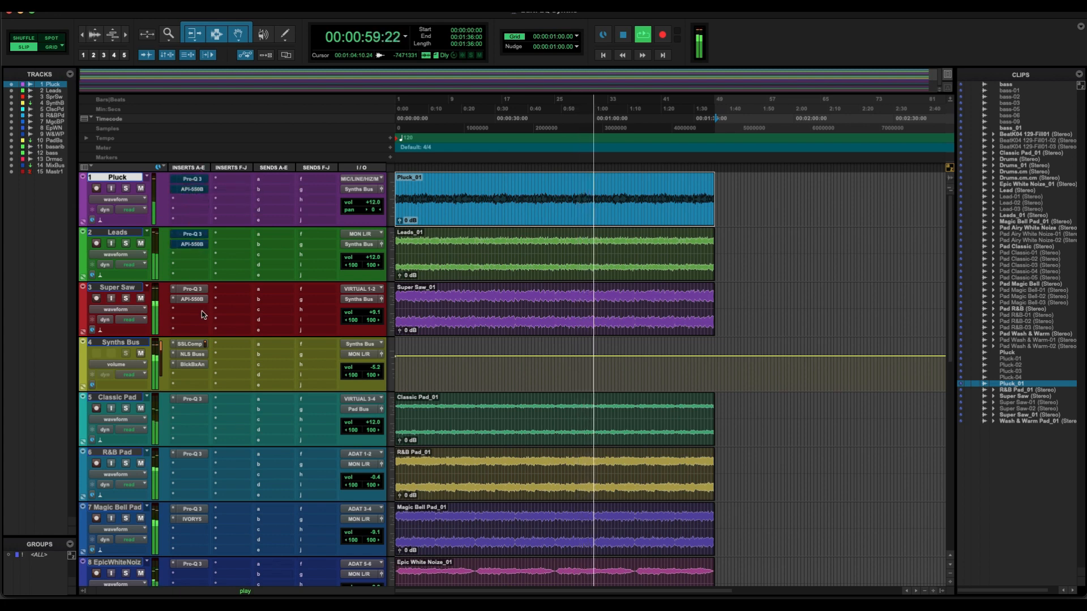
super+click(193, 289)
super+click(192, 299)
- Bypass the Pro-Q 3 on Classic Pad, R&B Pad, Magic Bell Pad and Epic White Noise, plus Magic Bell Pad's second insert
super+click(192, 399)
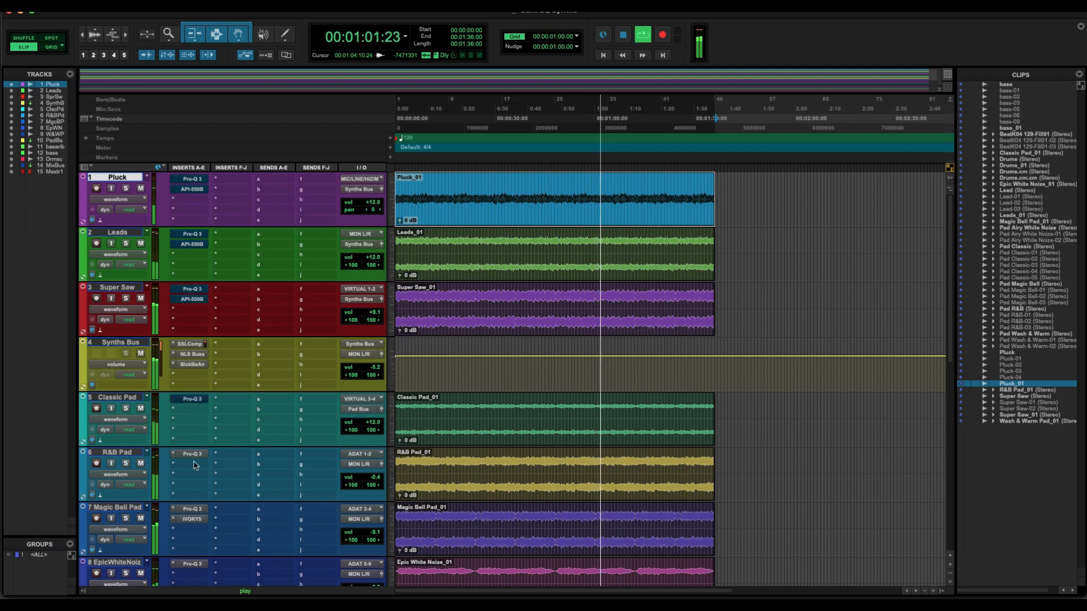
super+click(192, 454)
super+click(192, 520)
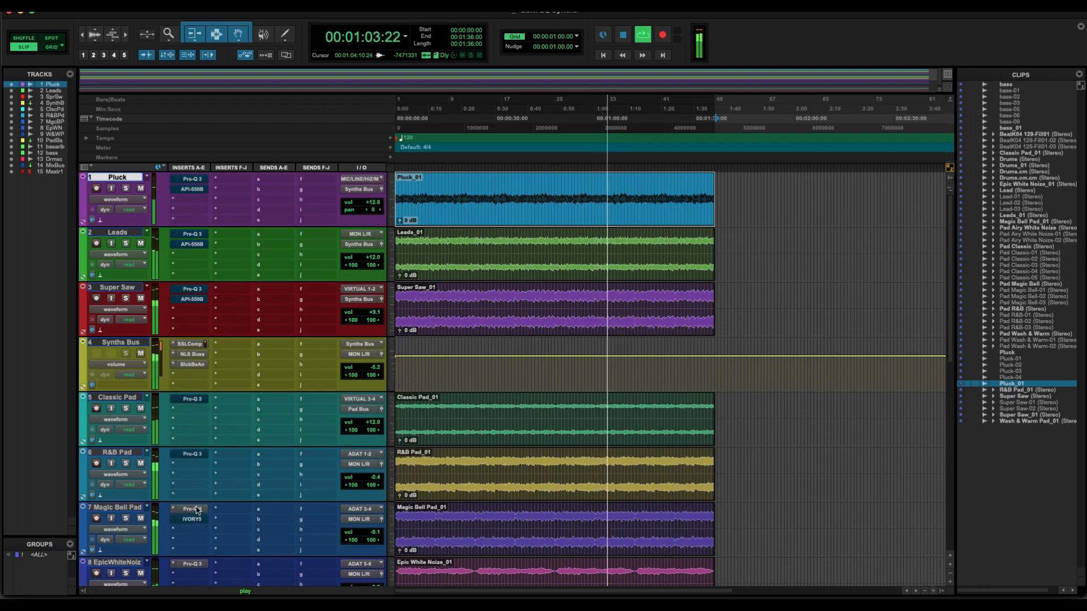
super+click(192, 509)
super+click(192, 563)
scroll(289, 518, down, 3)
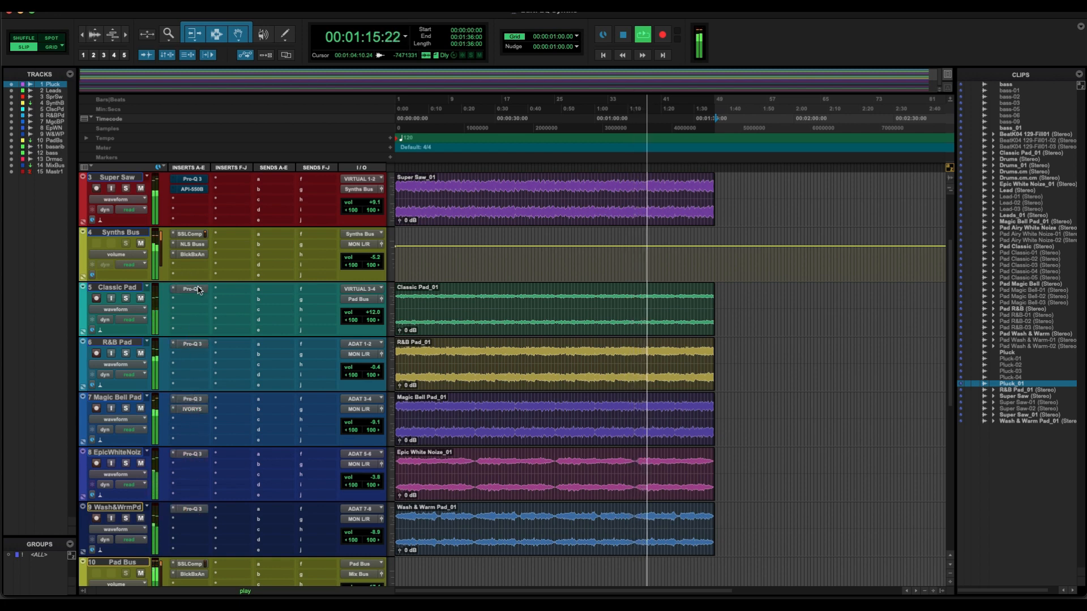
scroll(202, 295, up, 3)
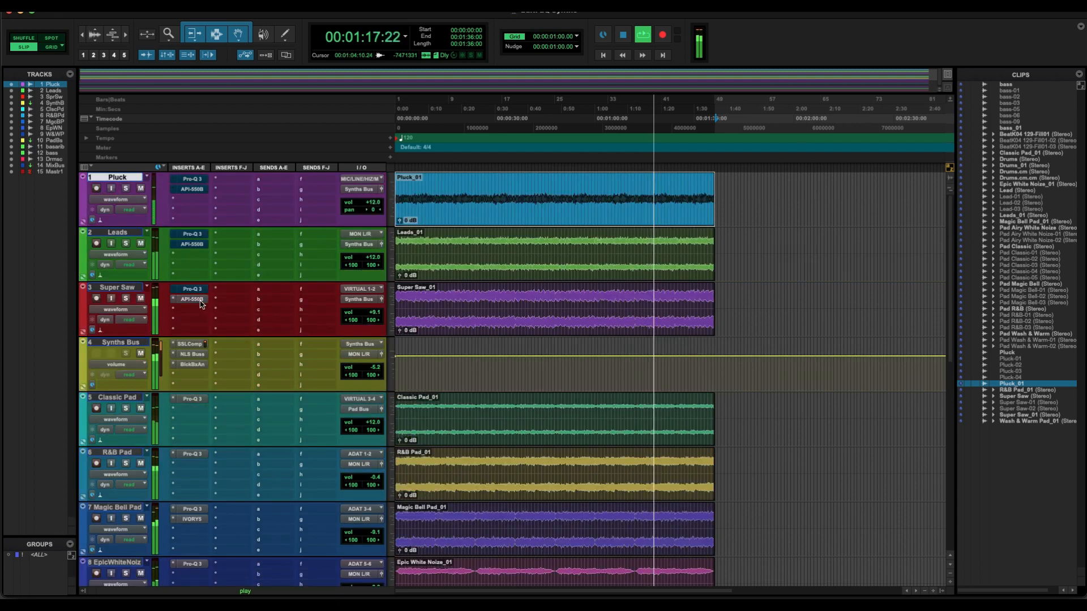